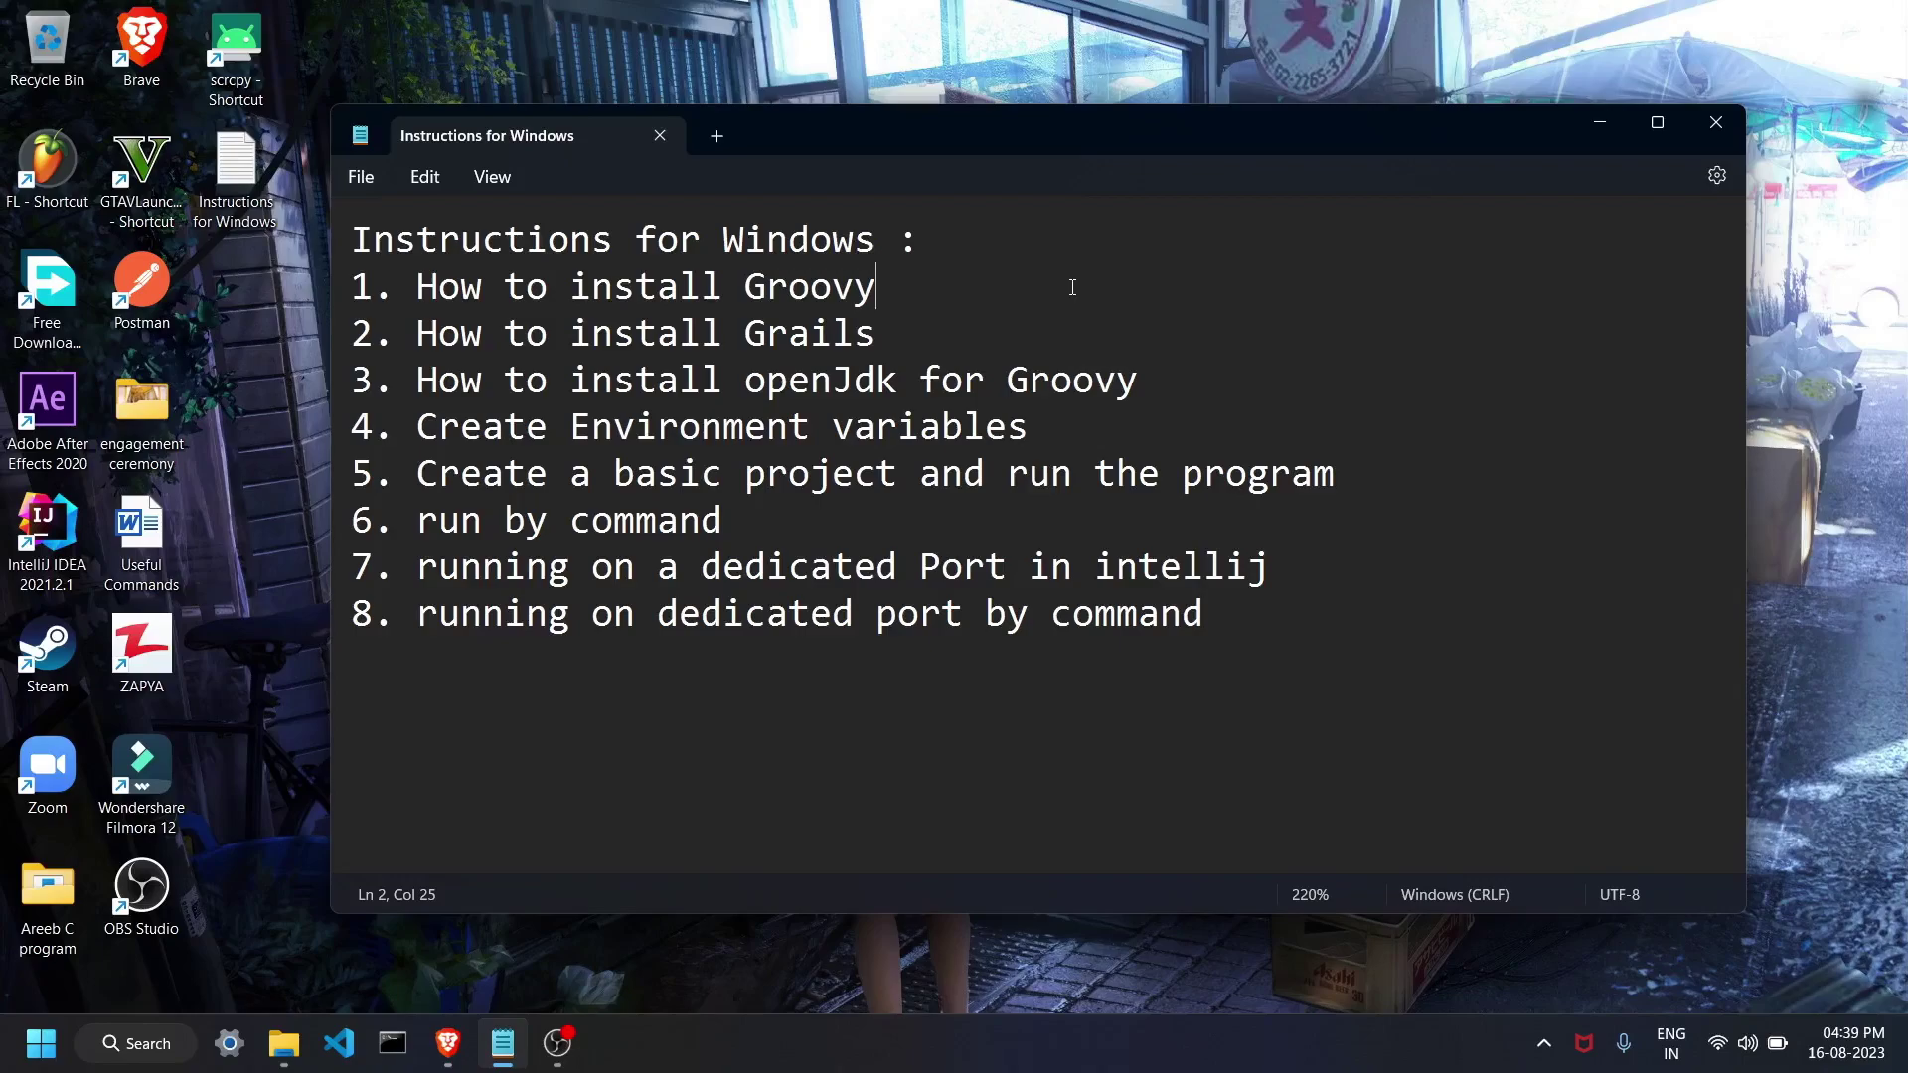
Read through the Windows instructions for installing Groovy, Grails and OpenJDK, and minimize the note.
click(825, 292)
key(Down)
click(822, 233)
click(853, 368)
click(704, 426)
key(Down)
key(Left)
click(1291, 484)
click(761, 467)
click(942, 571)
click(1601, 129)
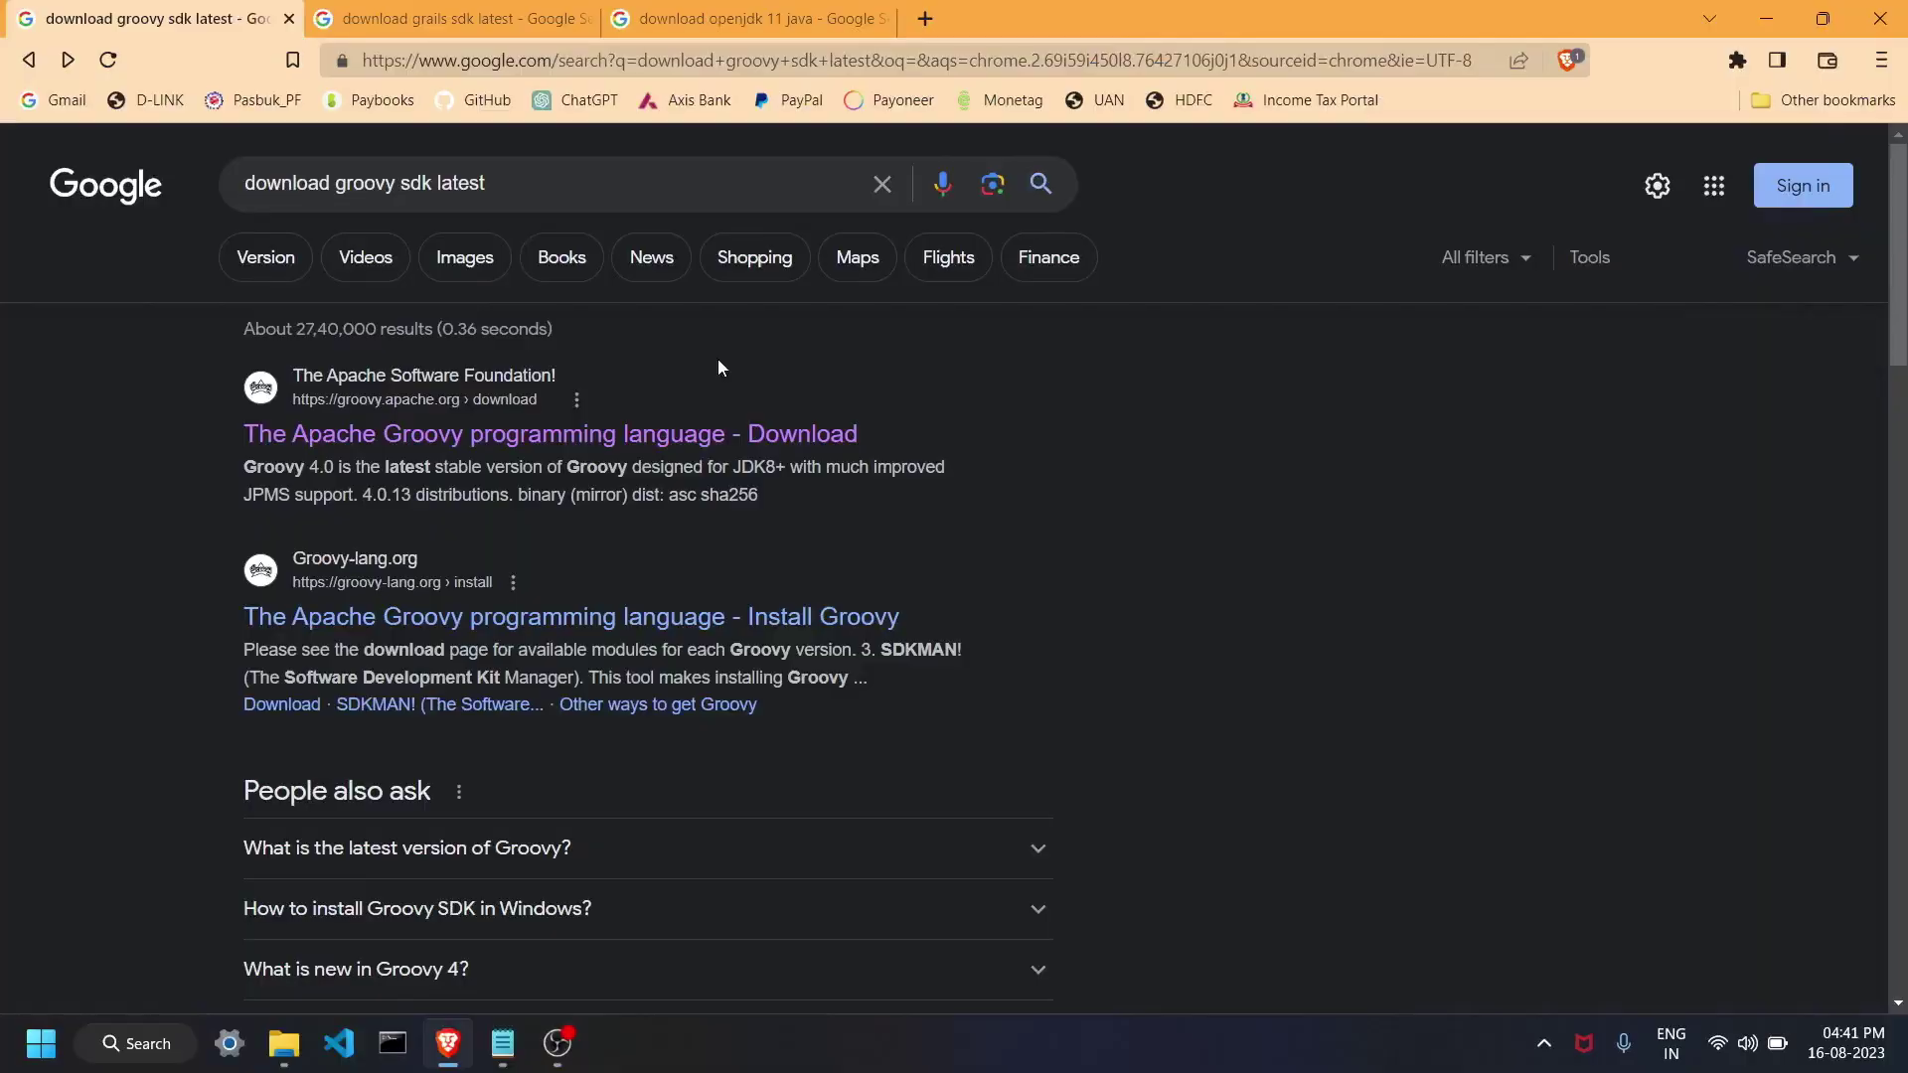
Examine the search query and Google results for "download groovy sdk latest".
click(557, 179)
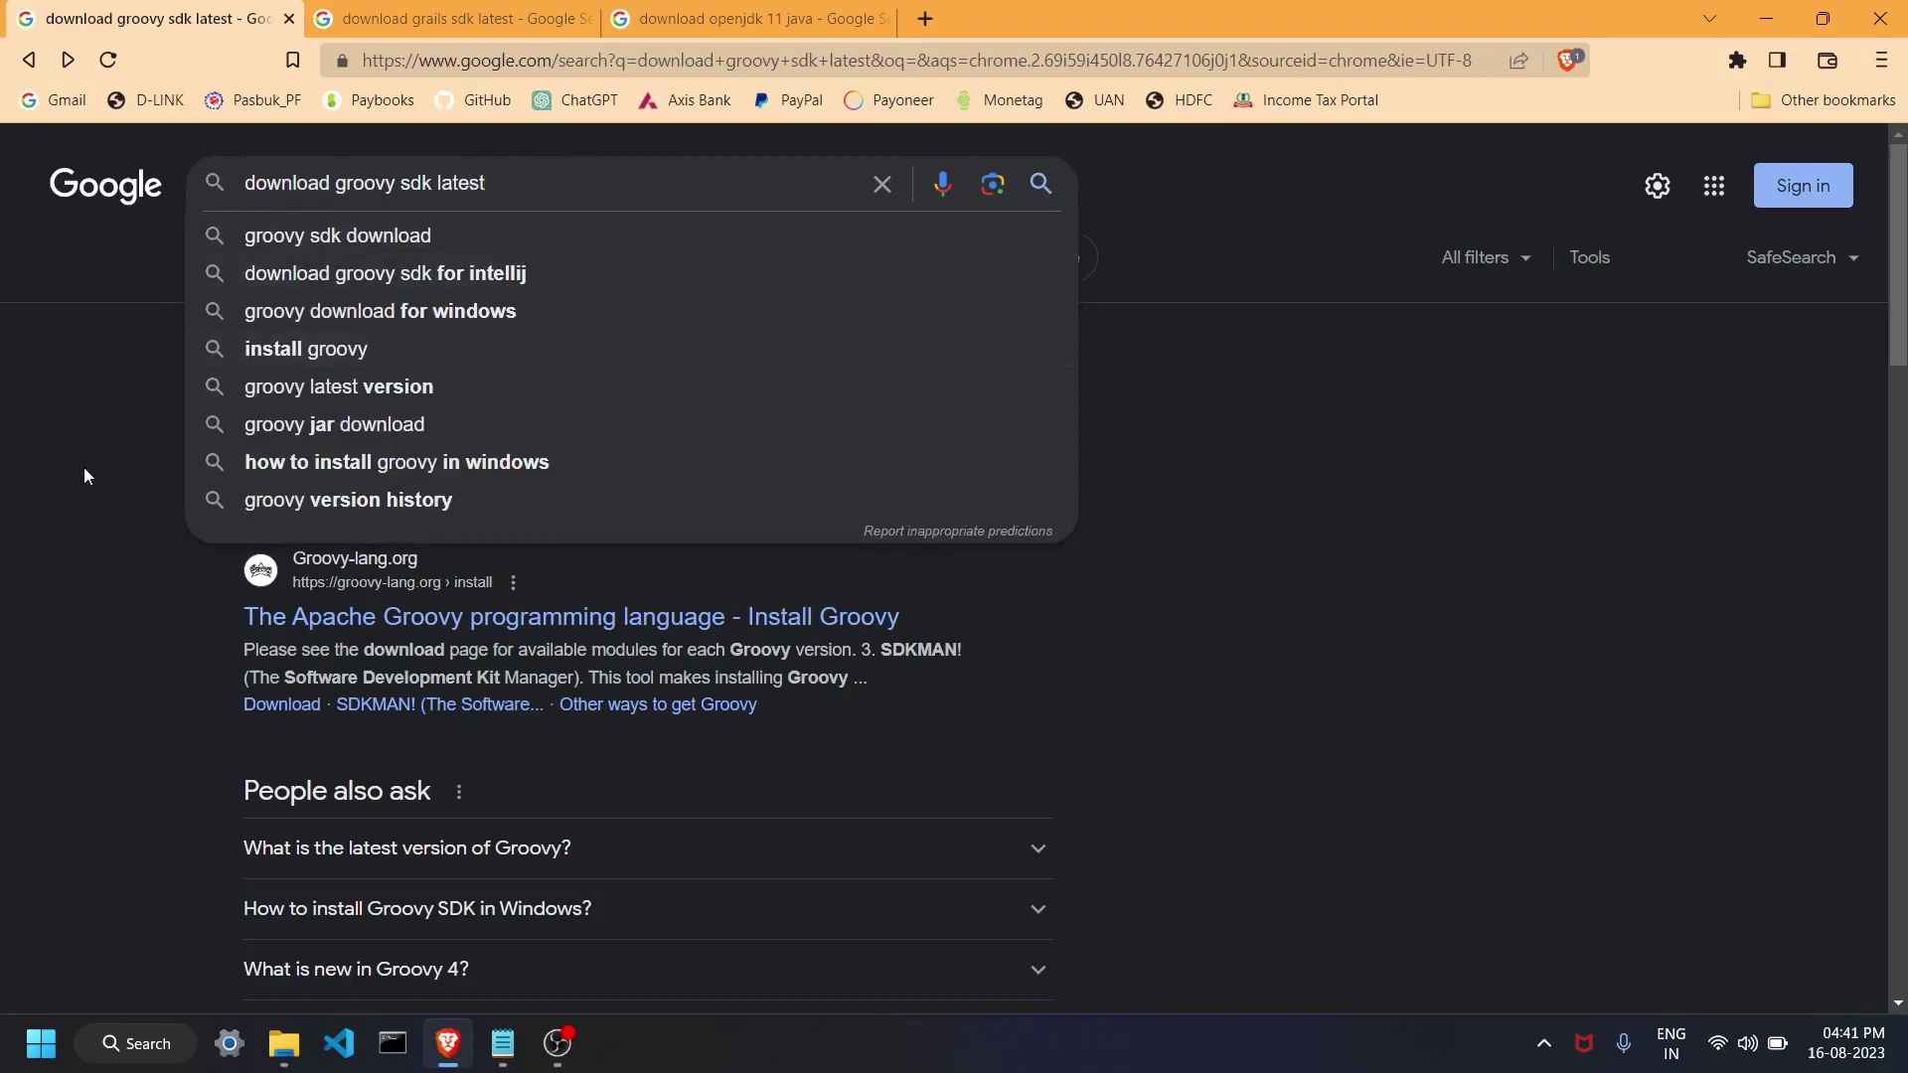
click(204, 452)
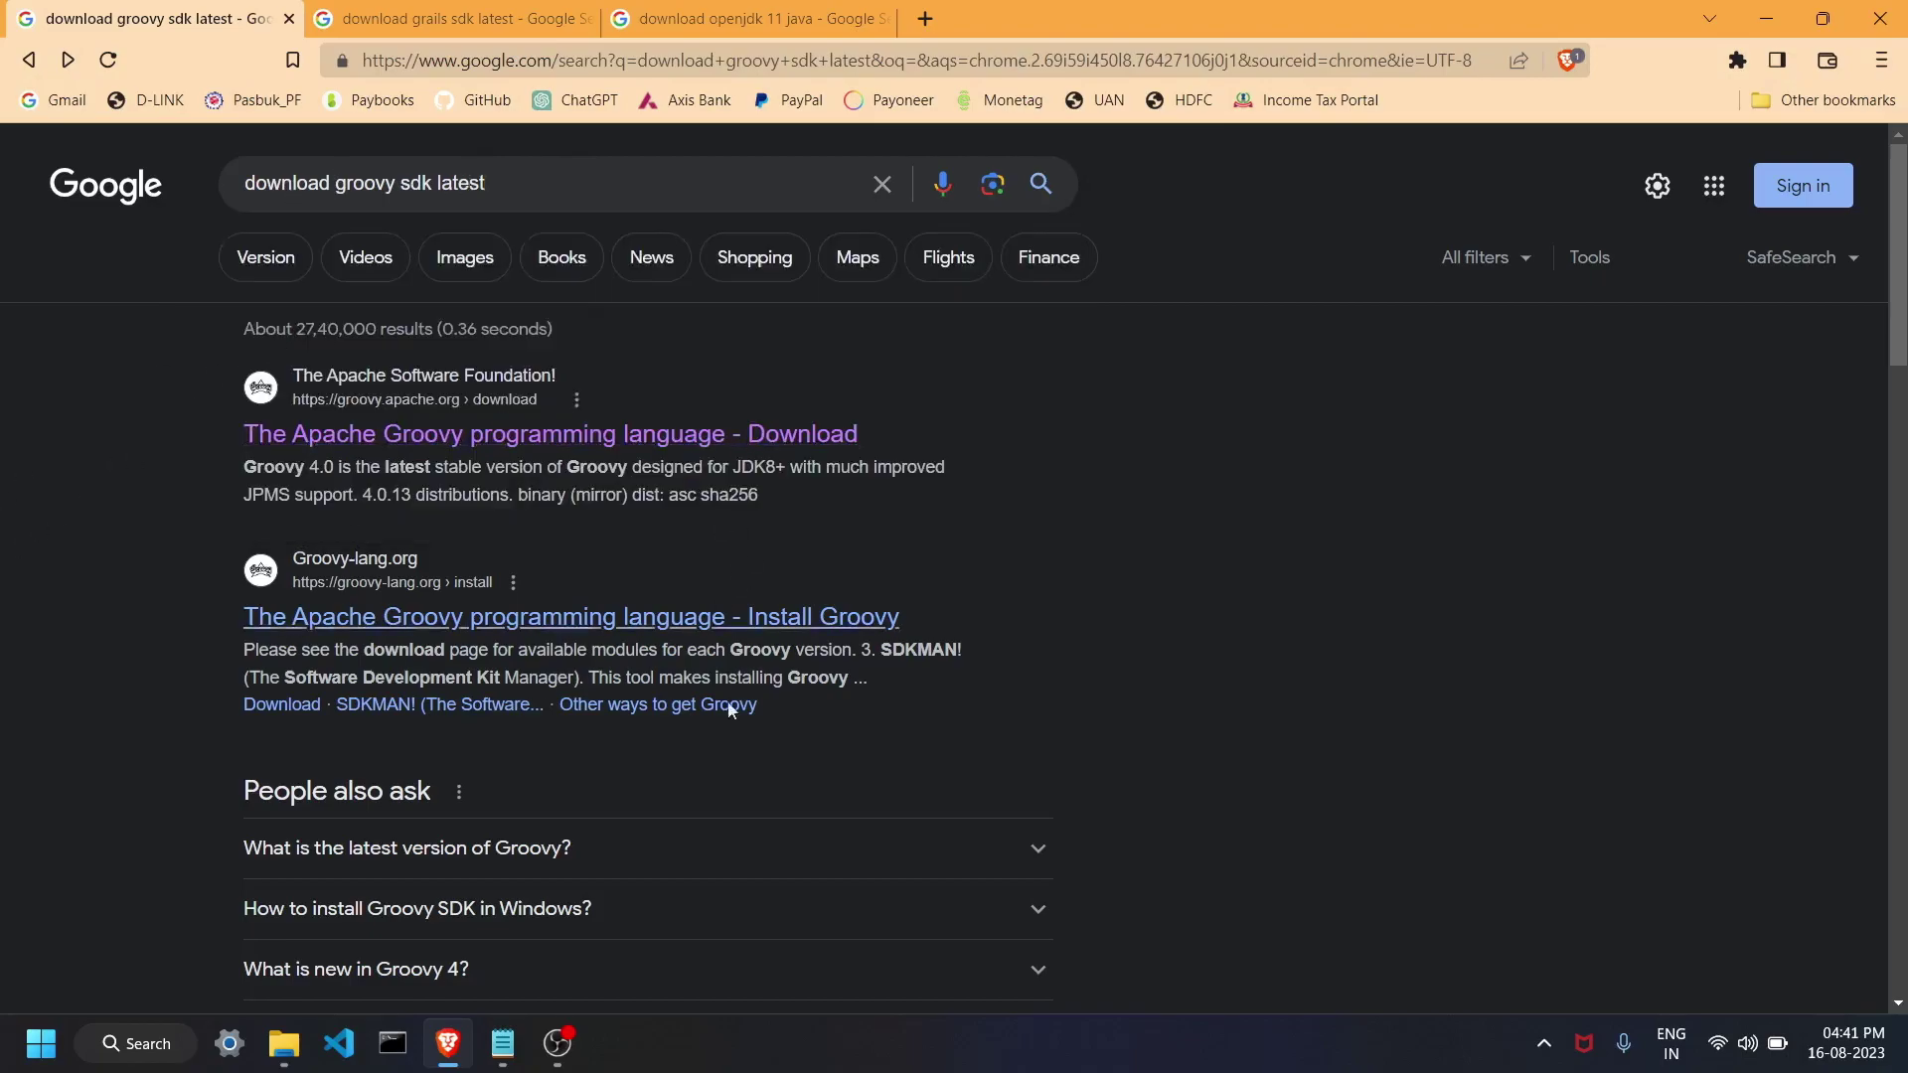
scroll(1064, 492, down, 7)
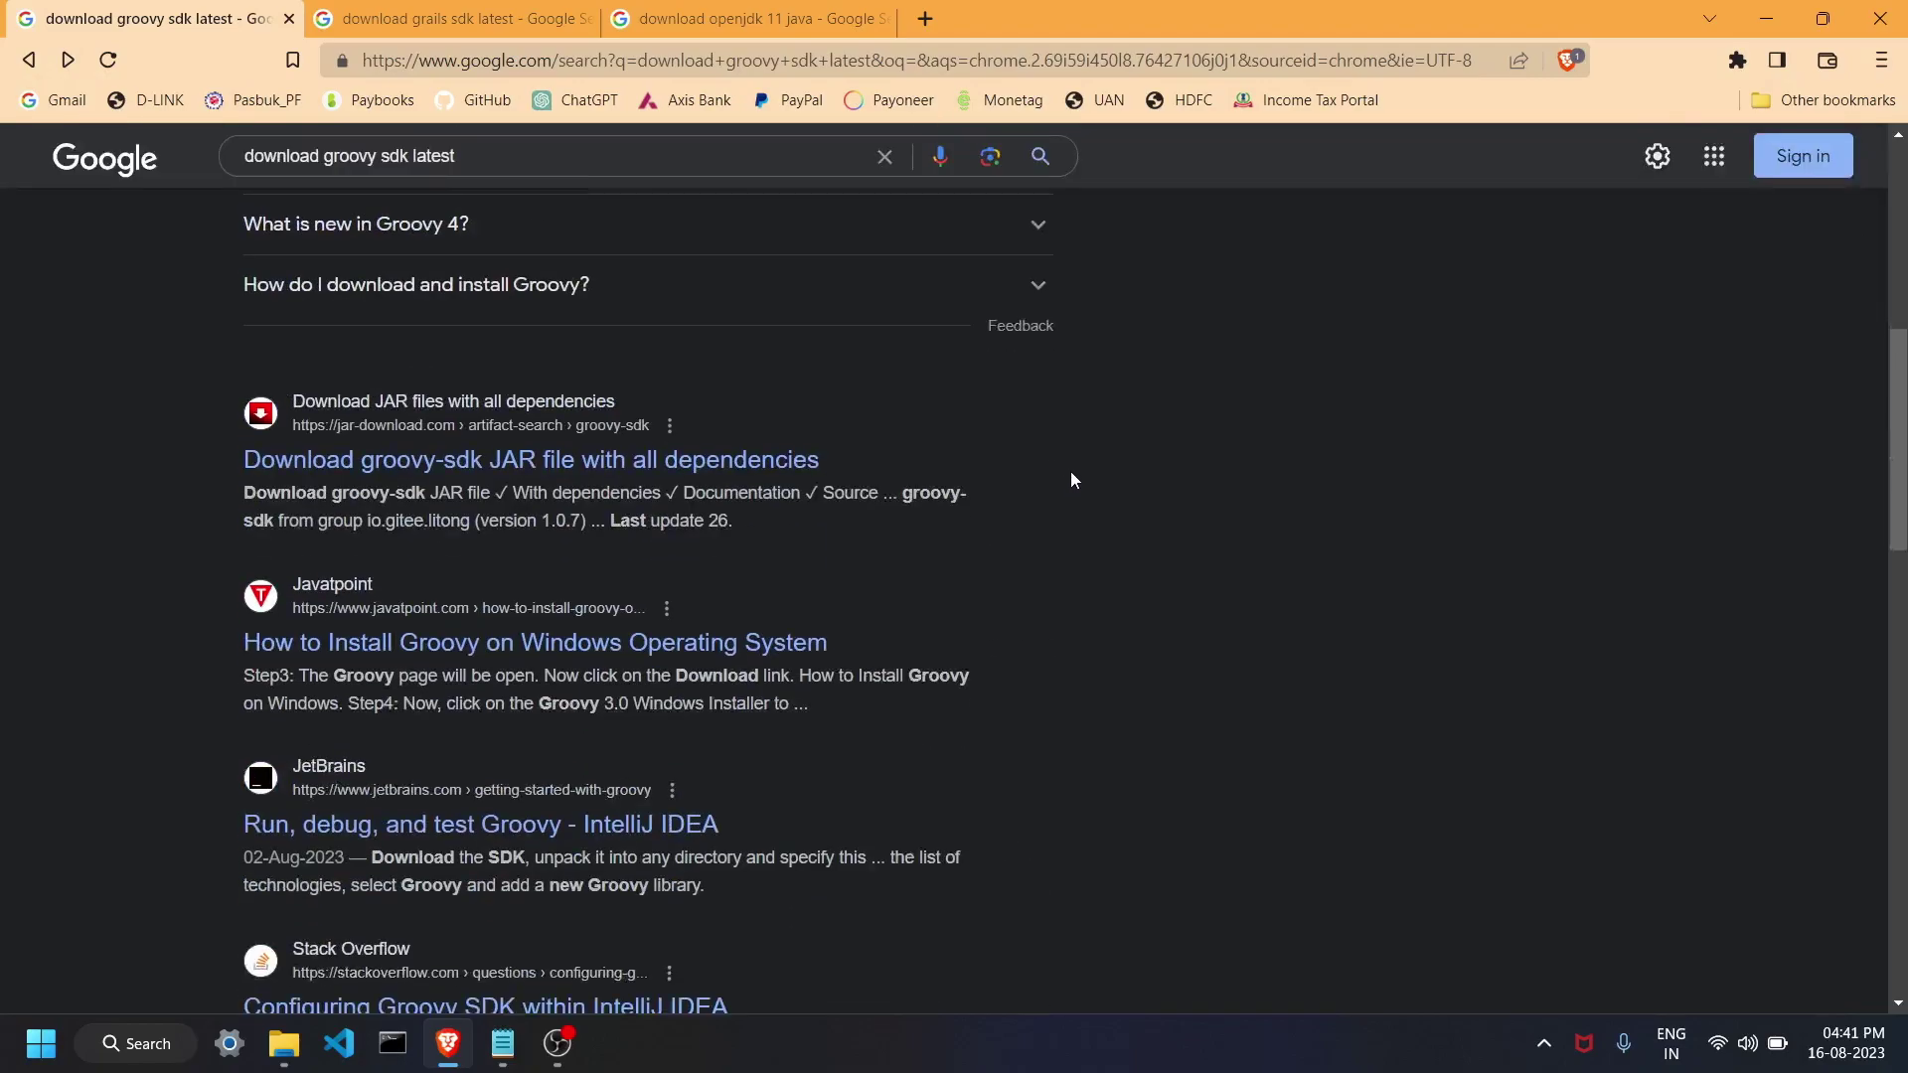
scroll(1078, 469, up, 8)
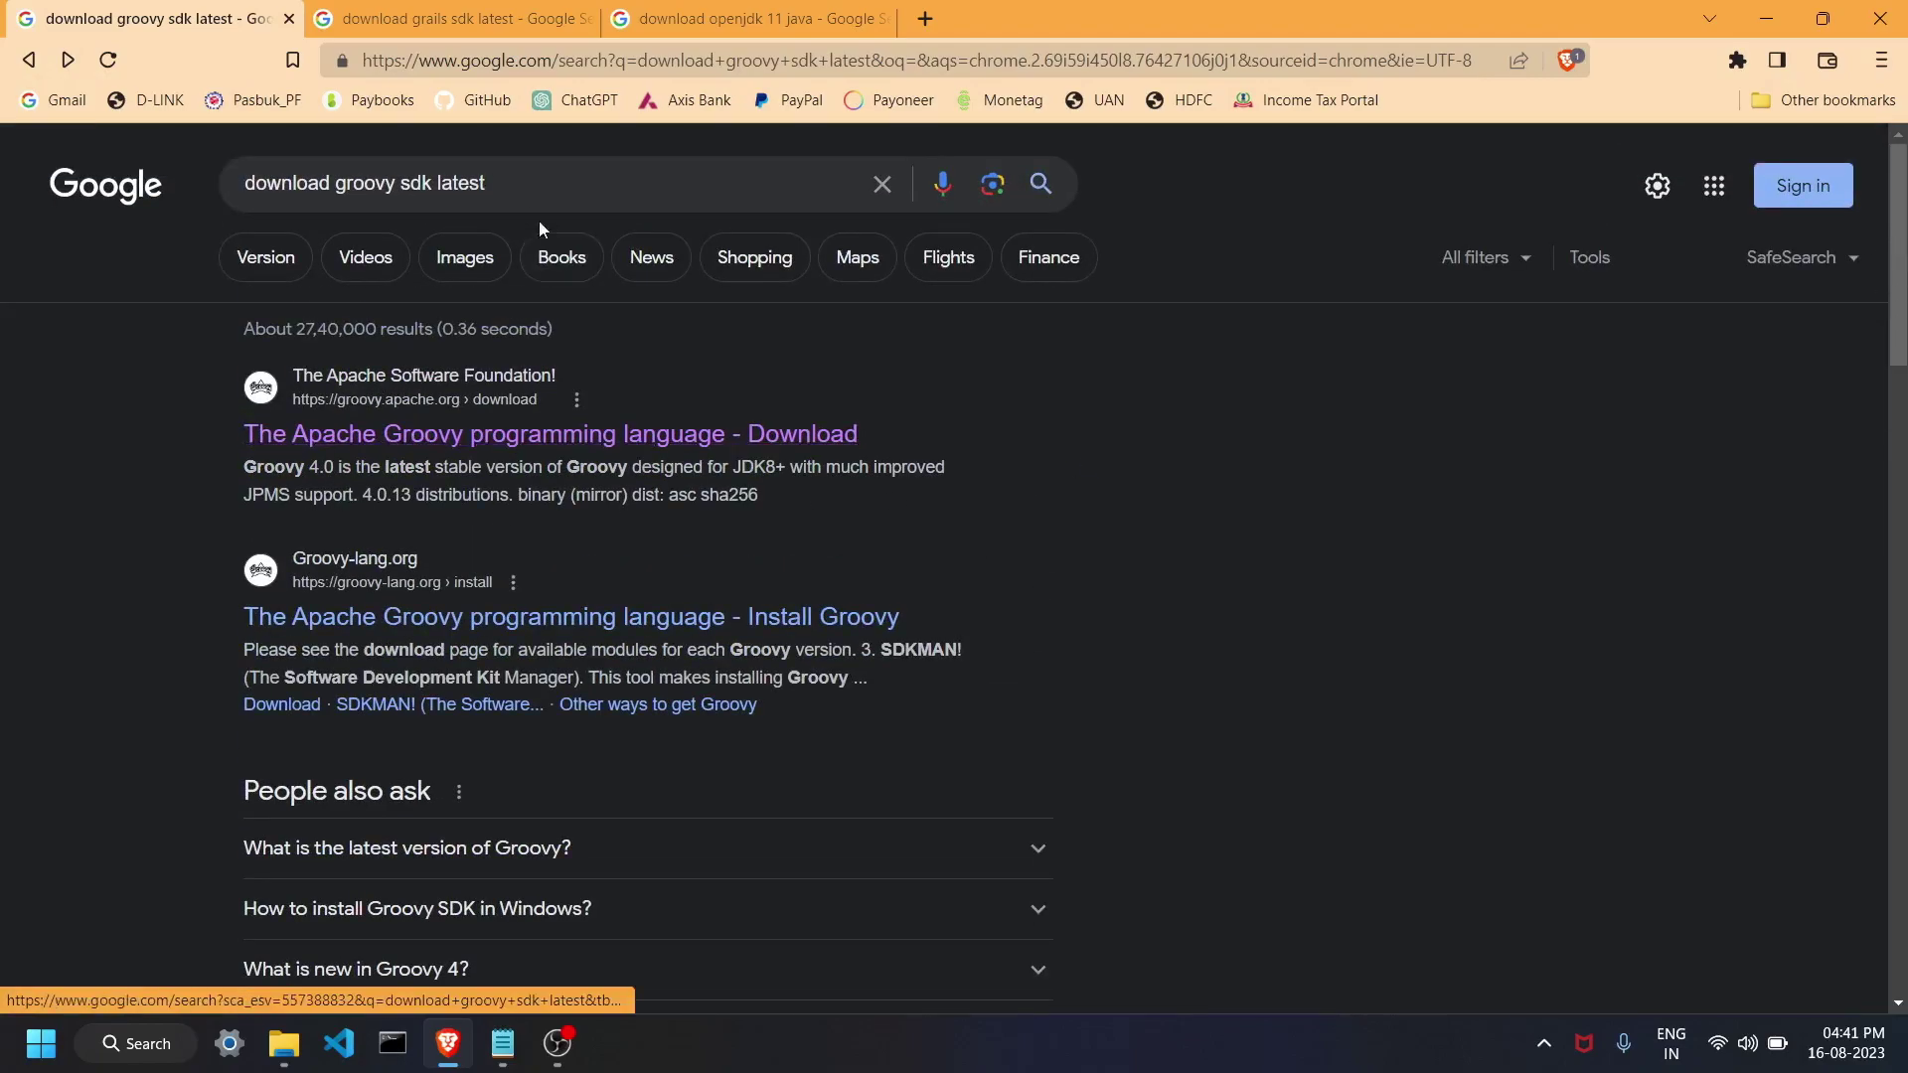
drag(535, 189, 408, 204)
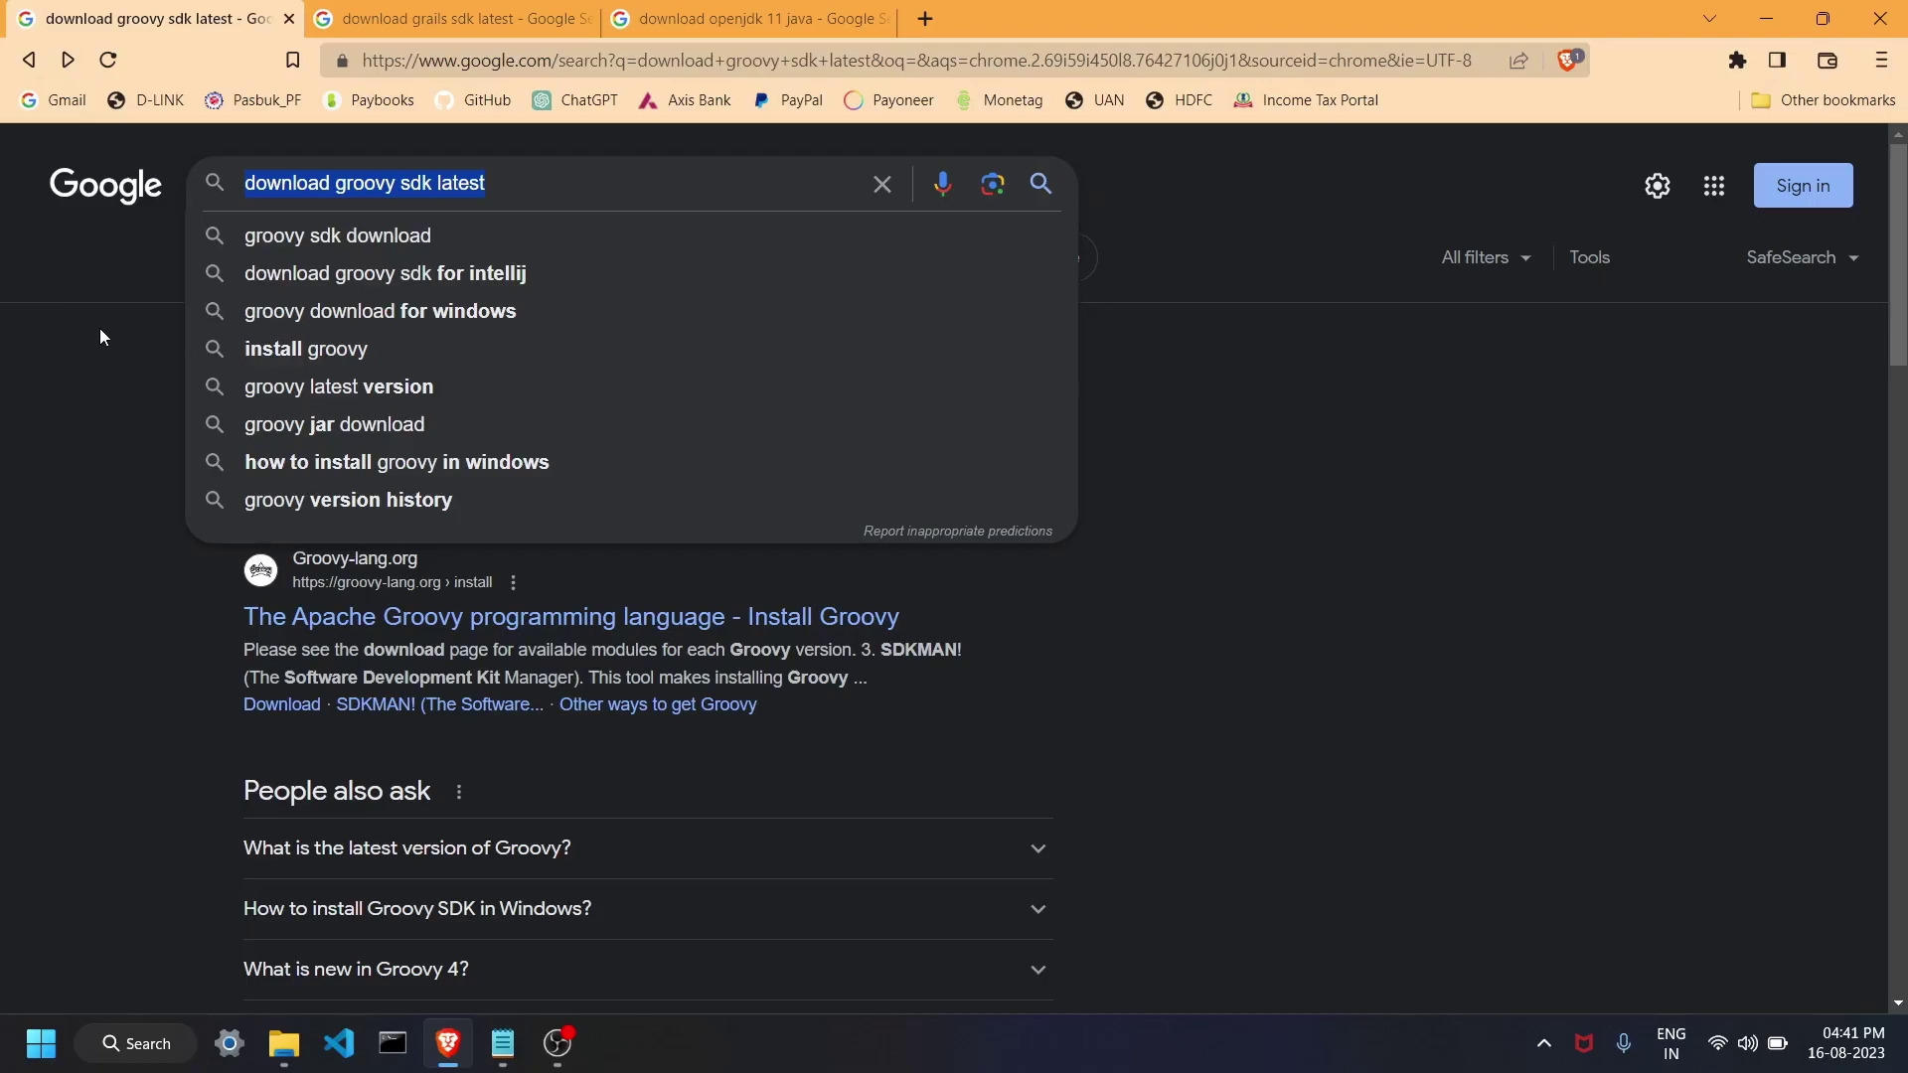
click(109, 338)
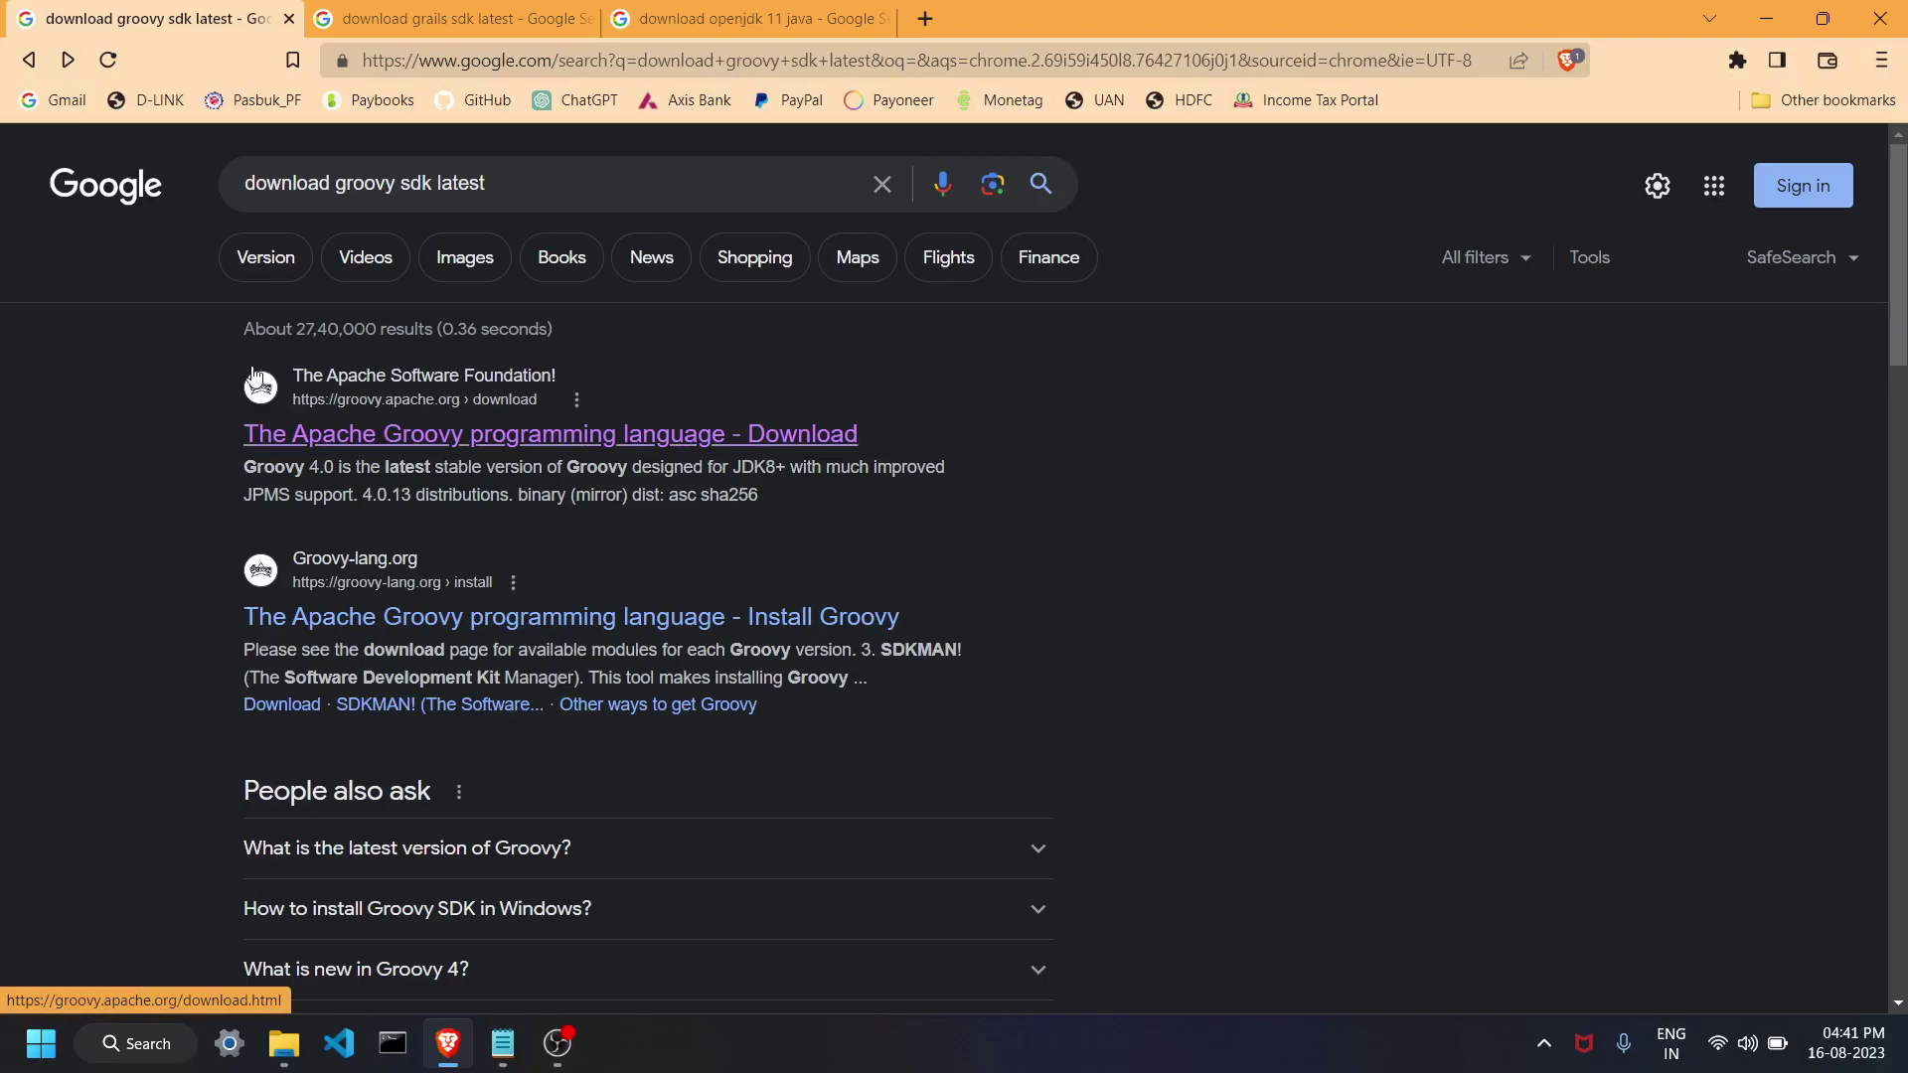
drag(546, 187, 248, 191)
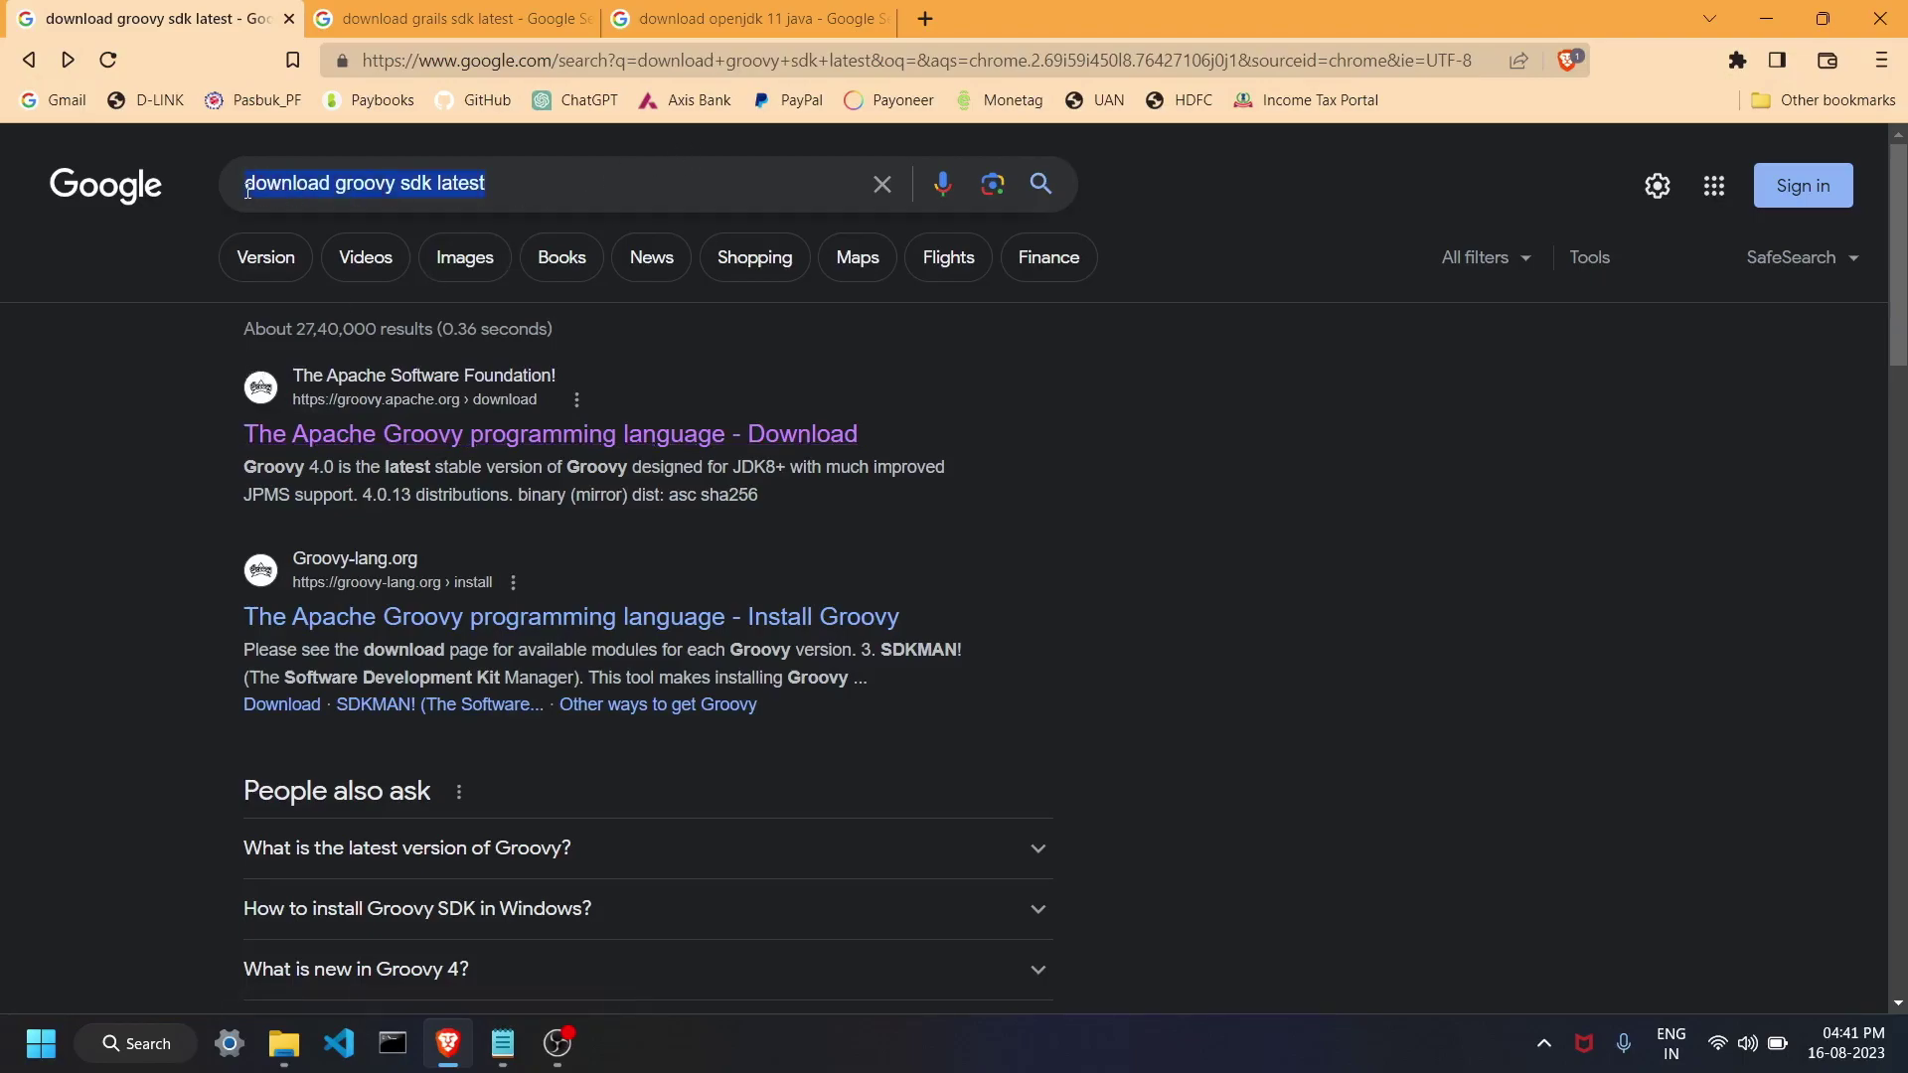
click(105, 388)
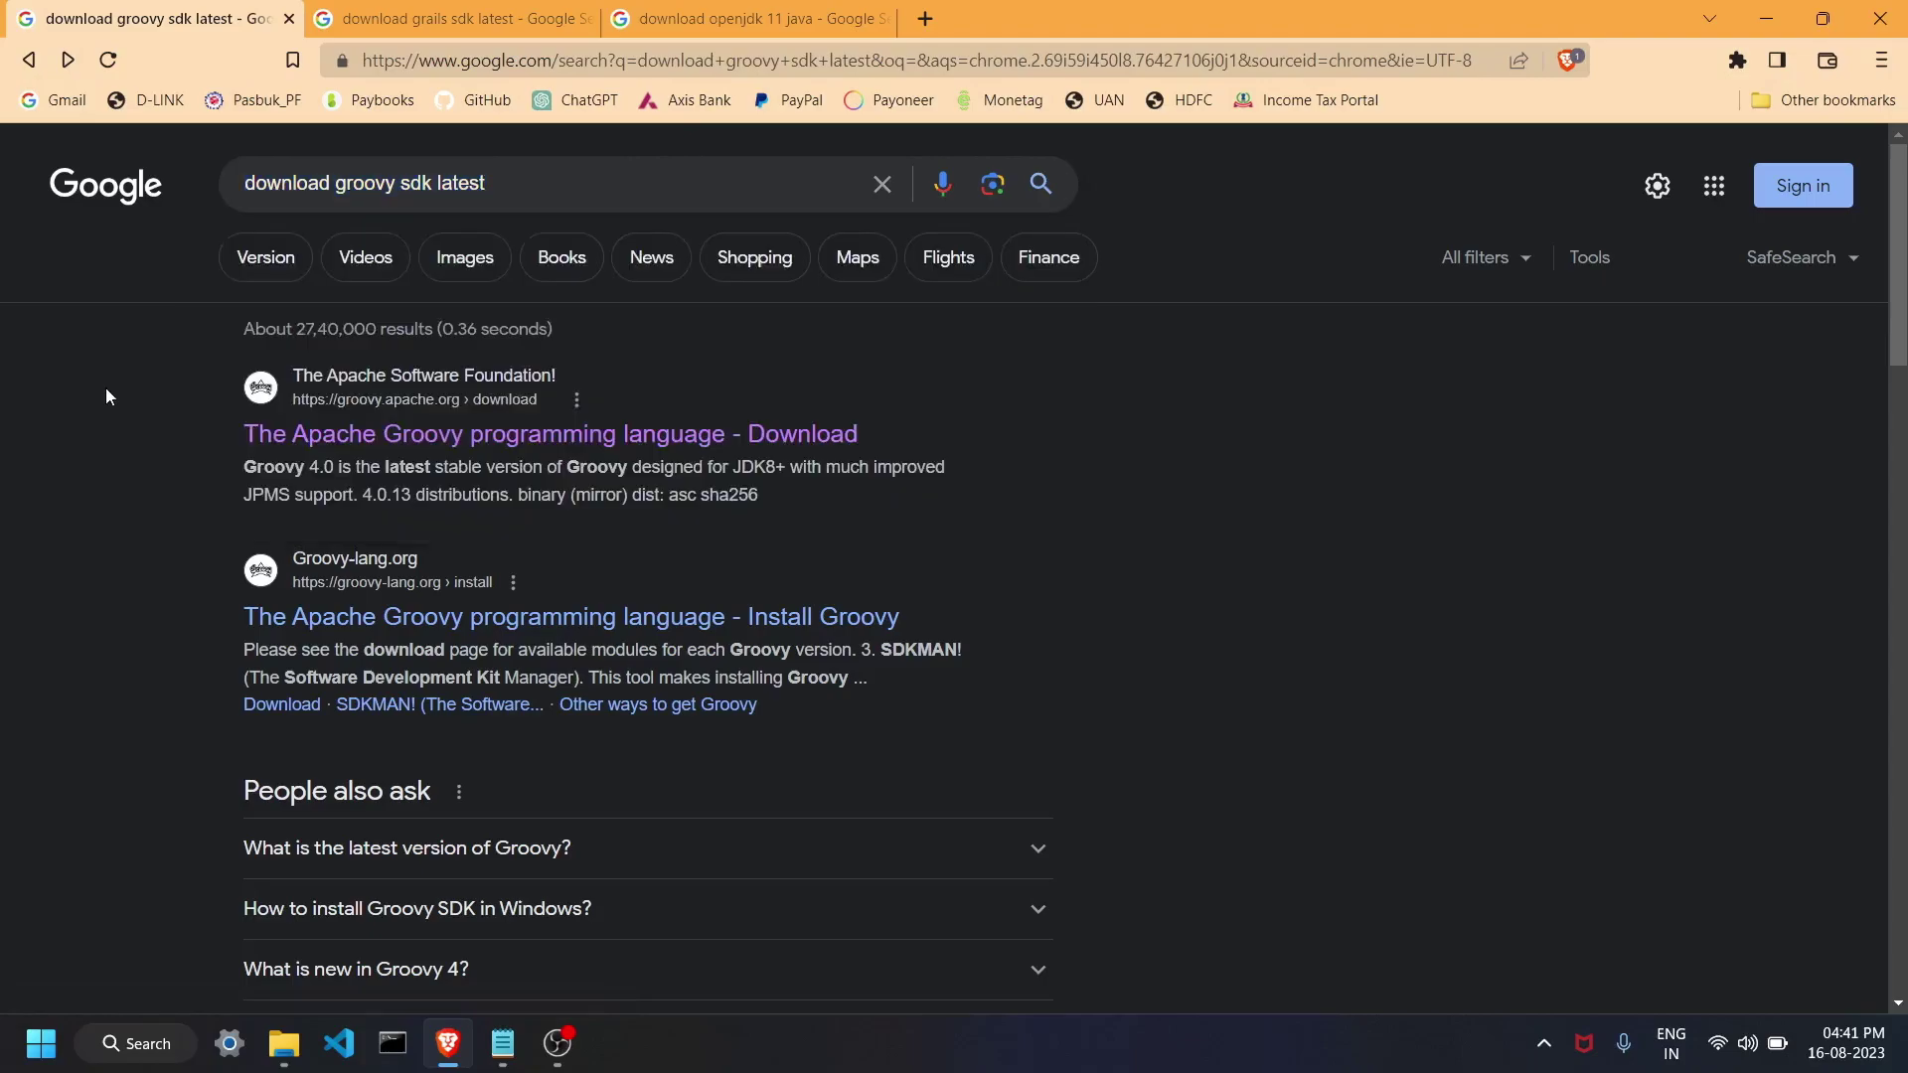
Look over the Grails and OpenJDK search results, and open the Apache Groovy download page from the Groovy results.
click(452, 20)
key(ctrl+Tab)
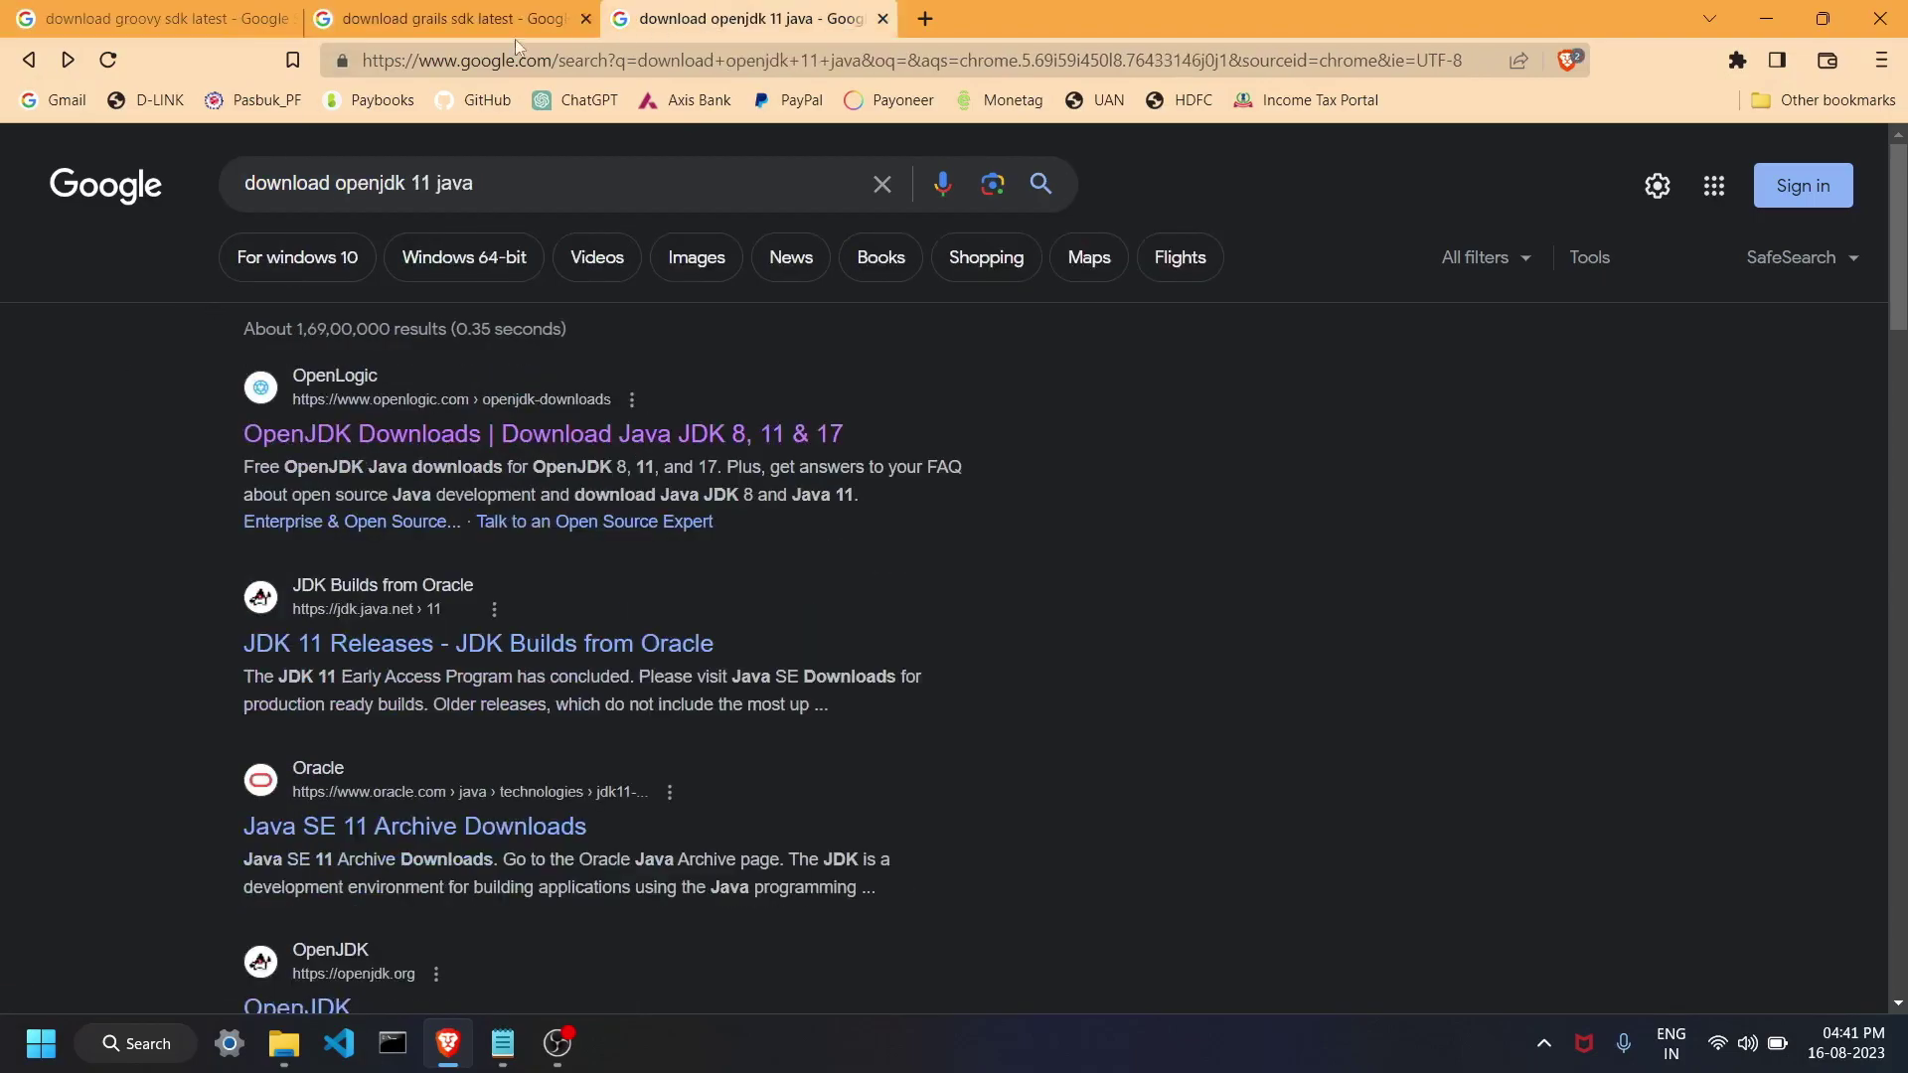
click(456, 27)
click(213, 33)
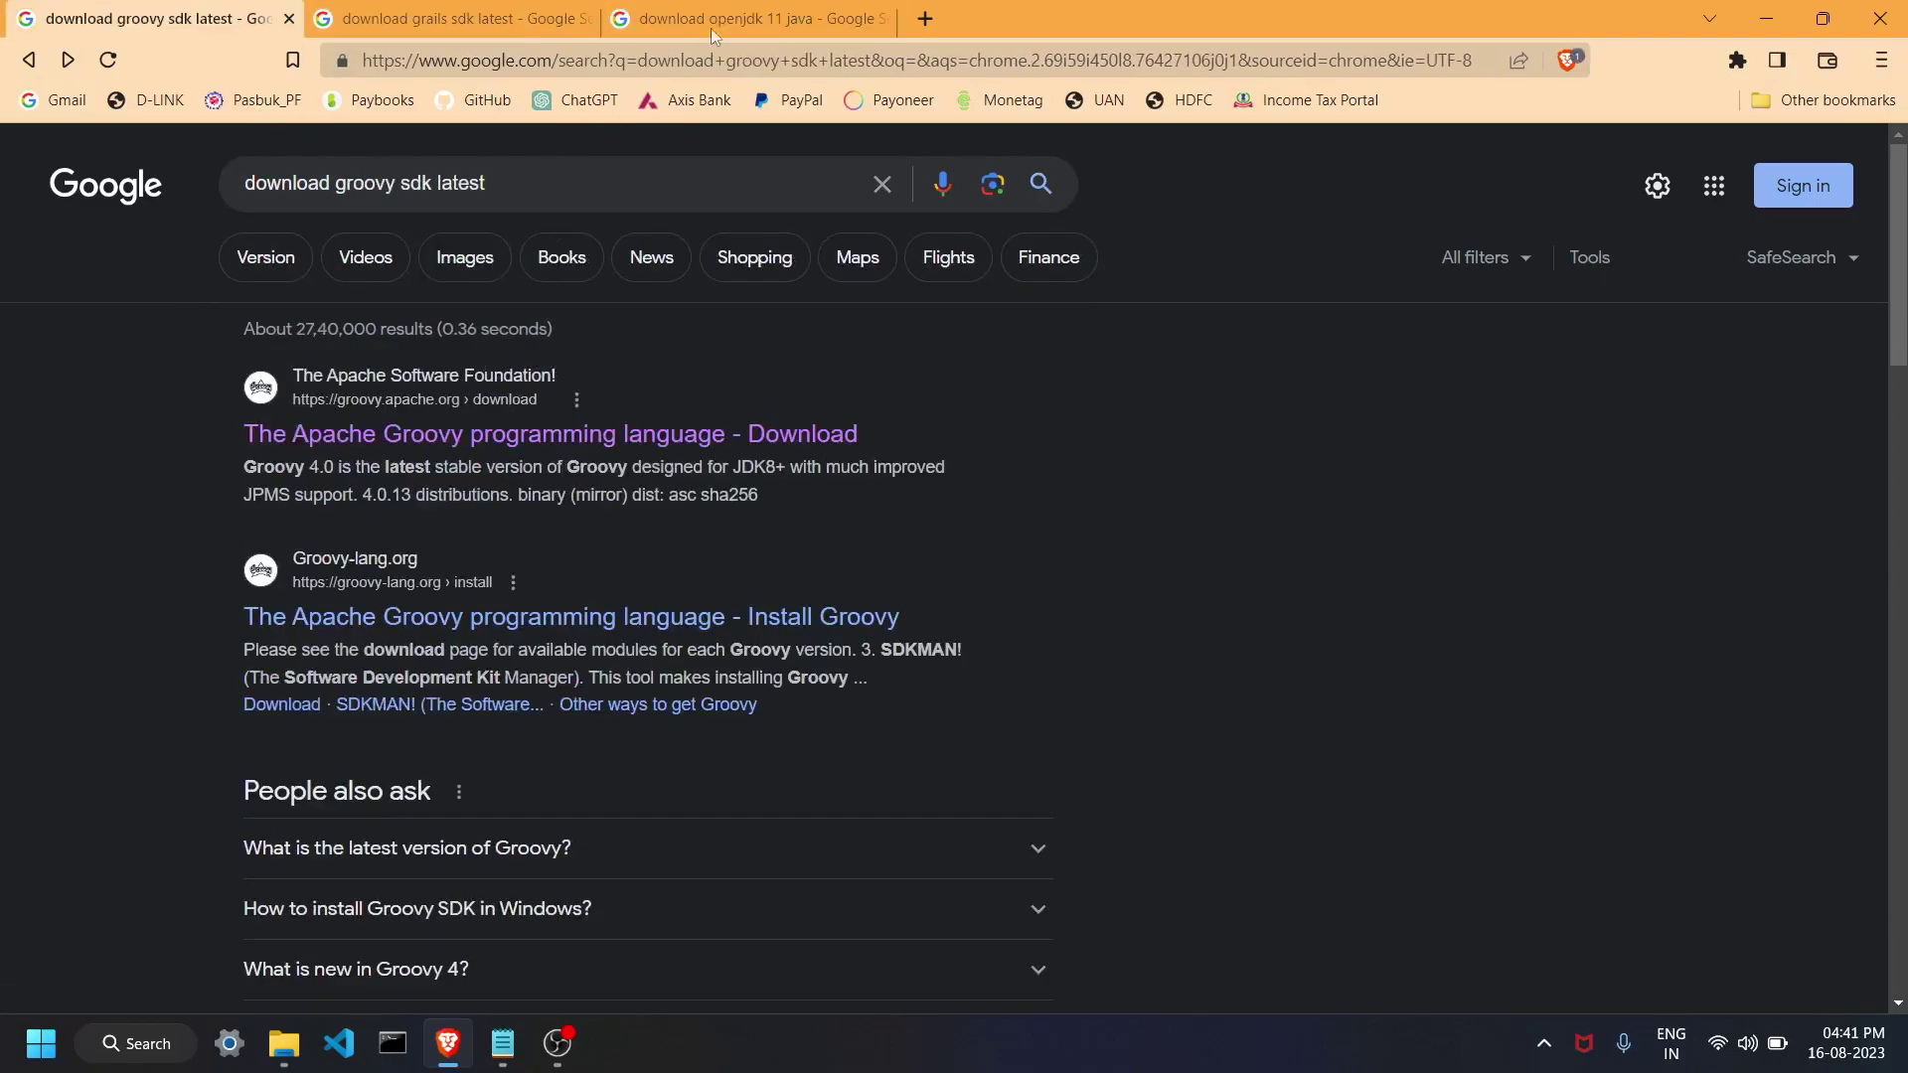
click(711, 28)
click(452, 20)
click(223, 9)
click(432, 425)
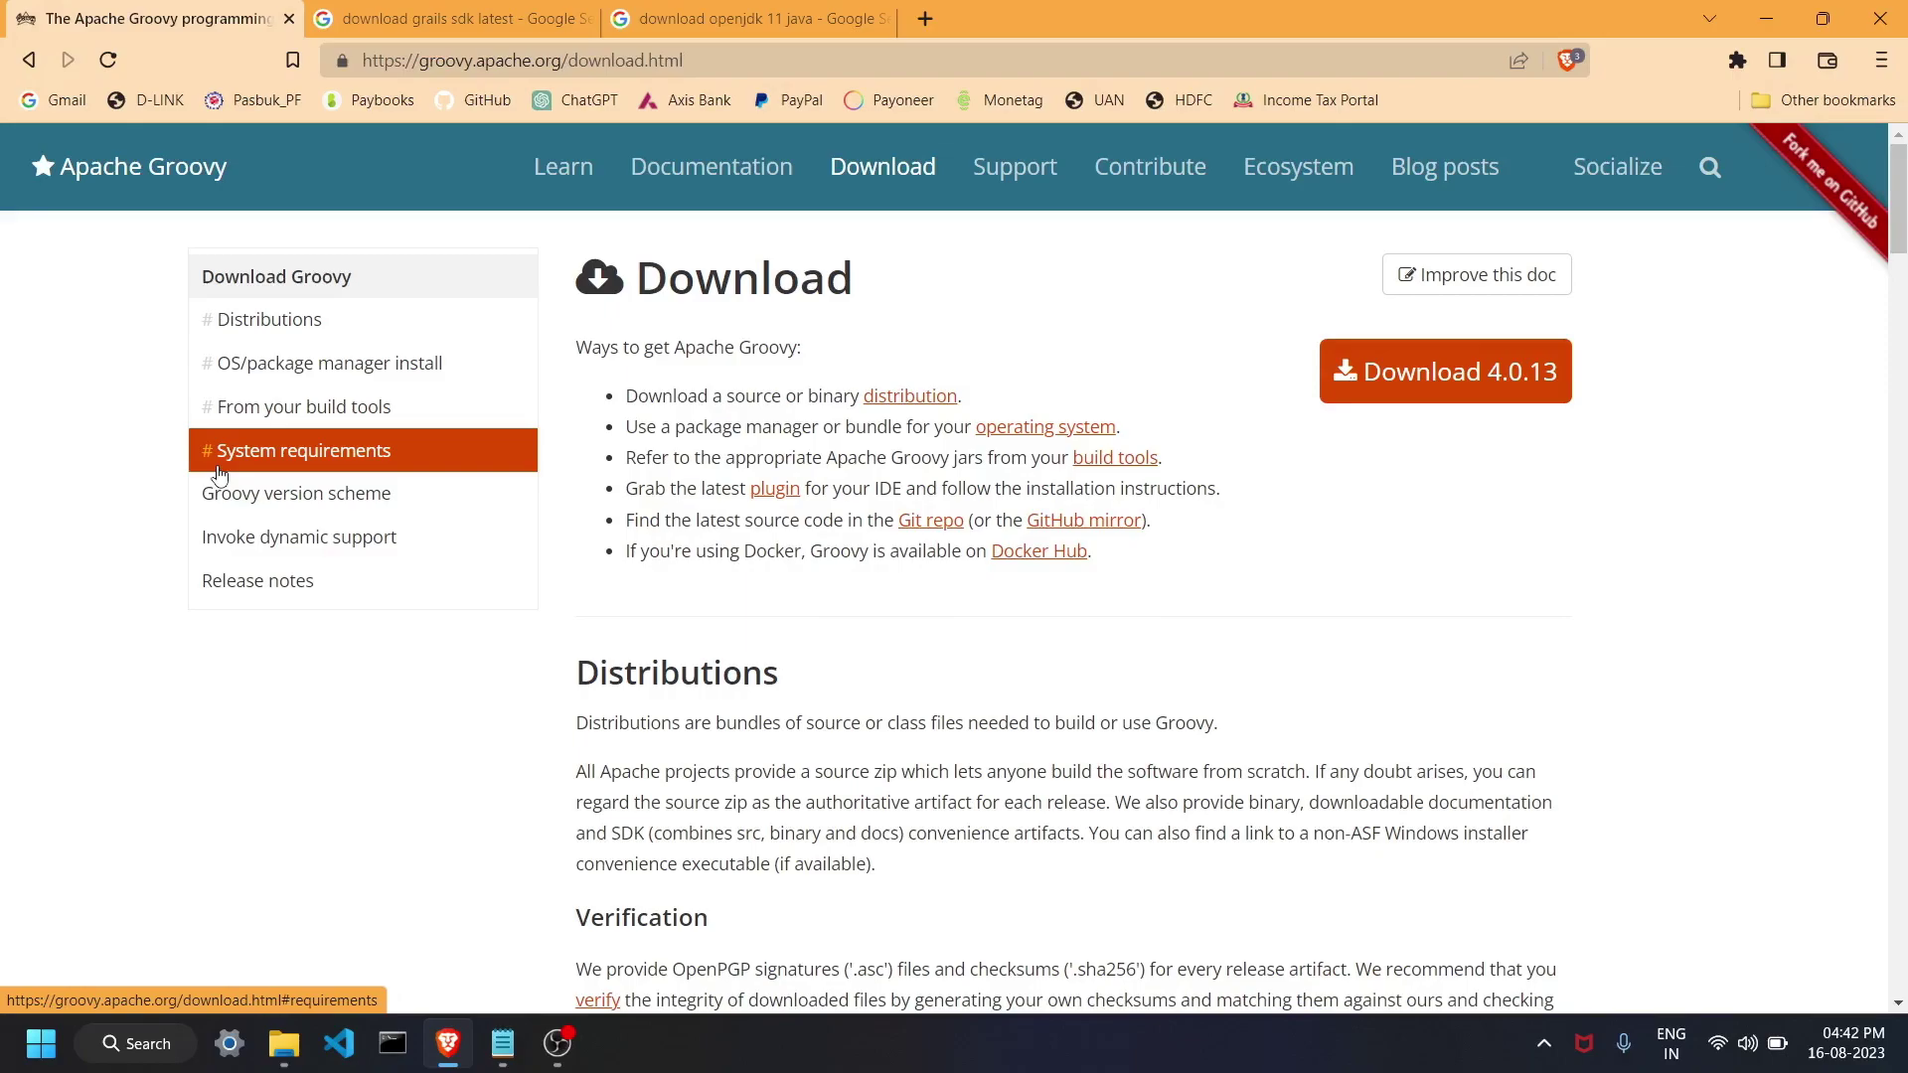
Open the Grails Framework download page from the "download grails sdk latest" search results.
click(390, 17)
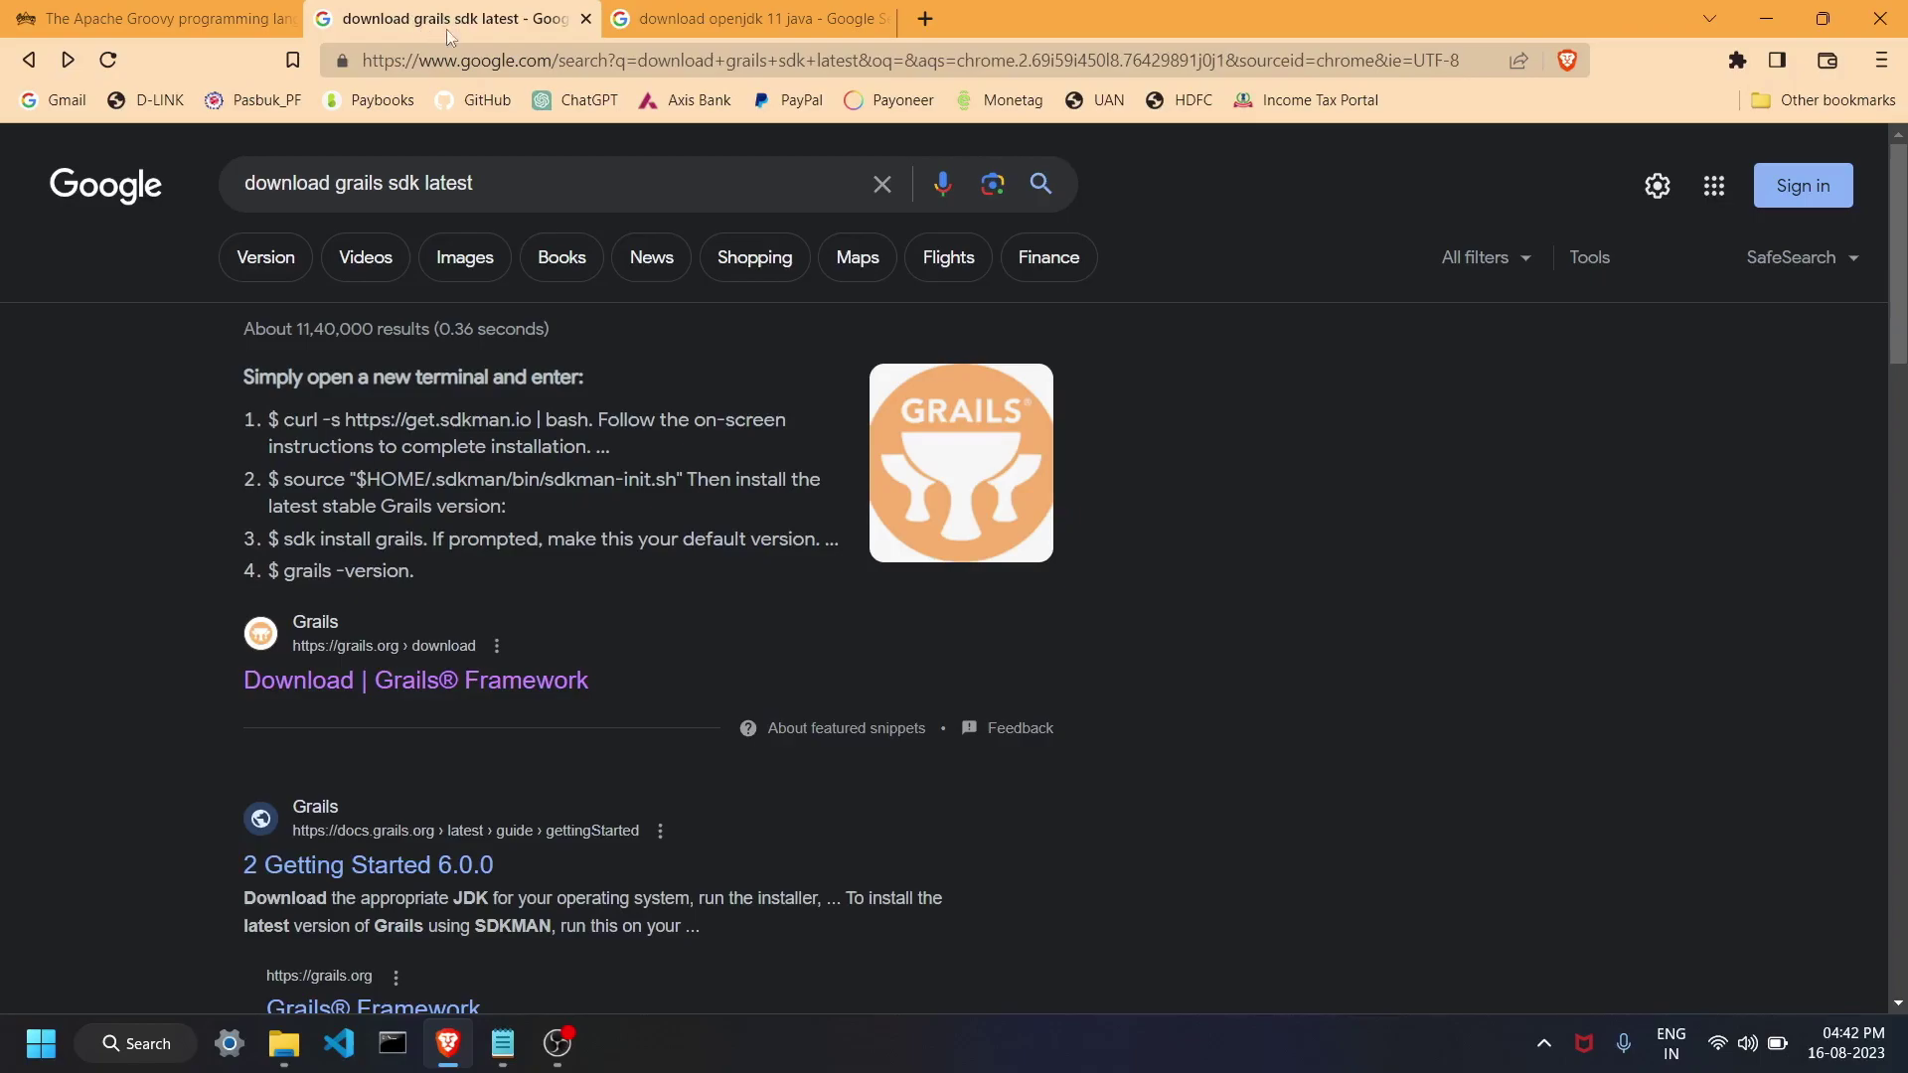
click(520, 177)
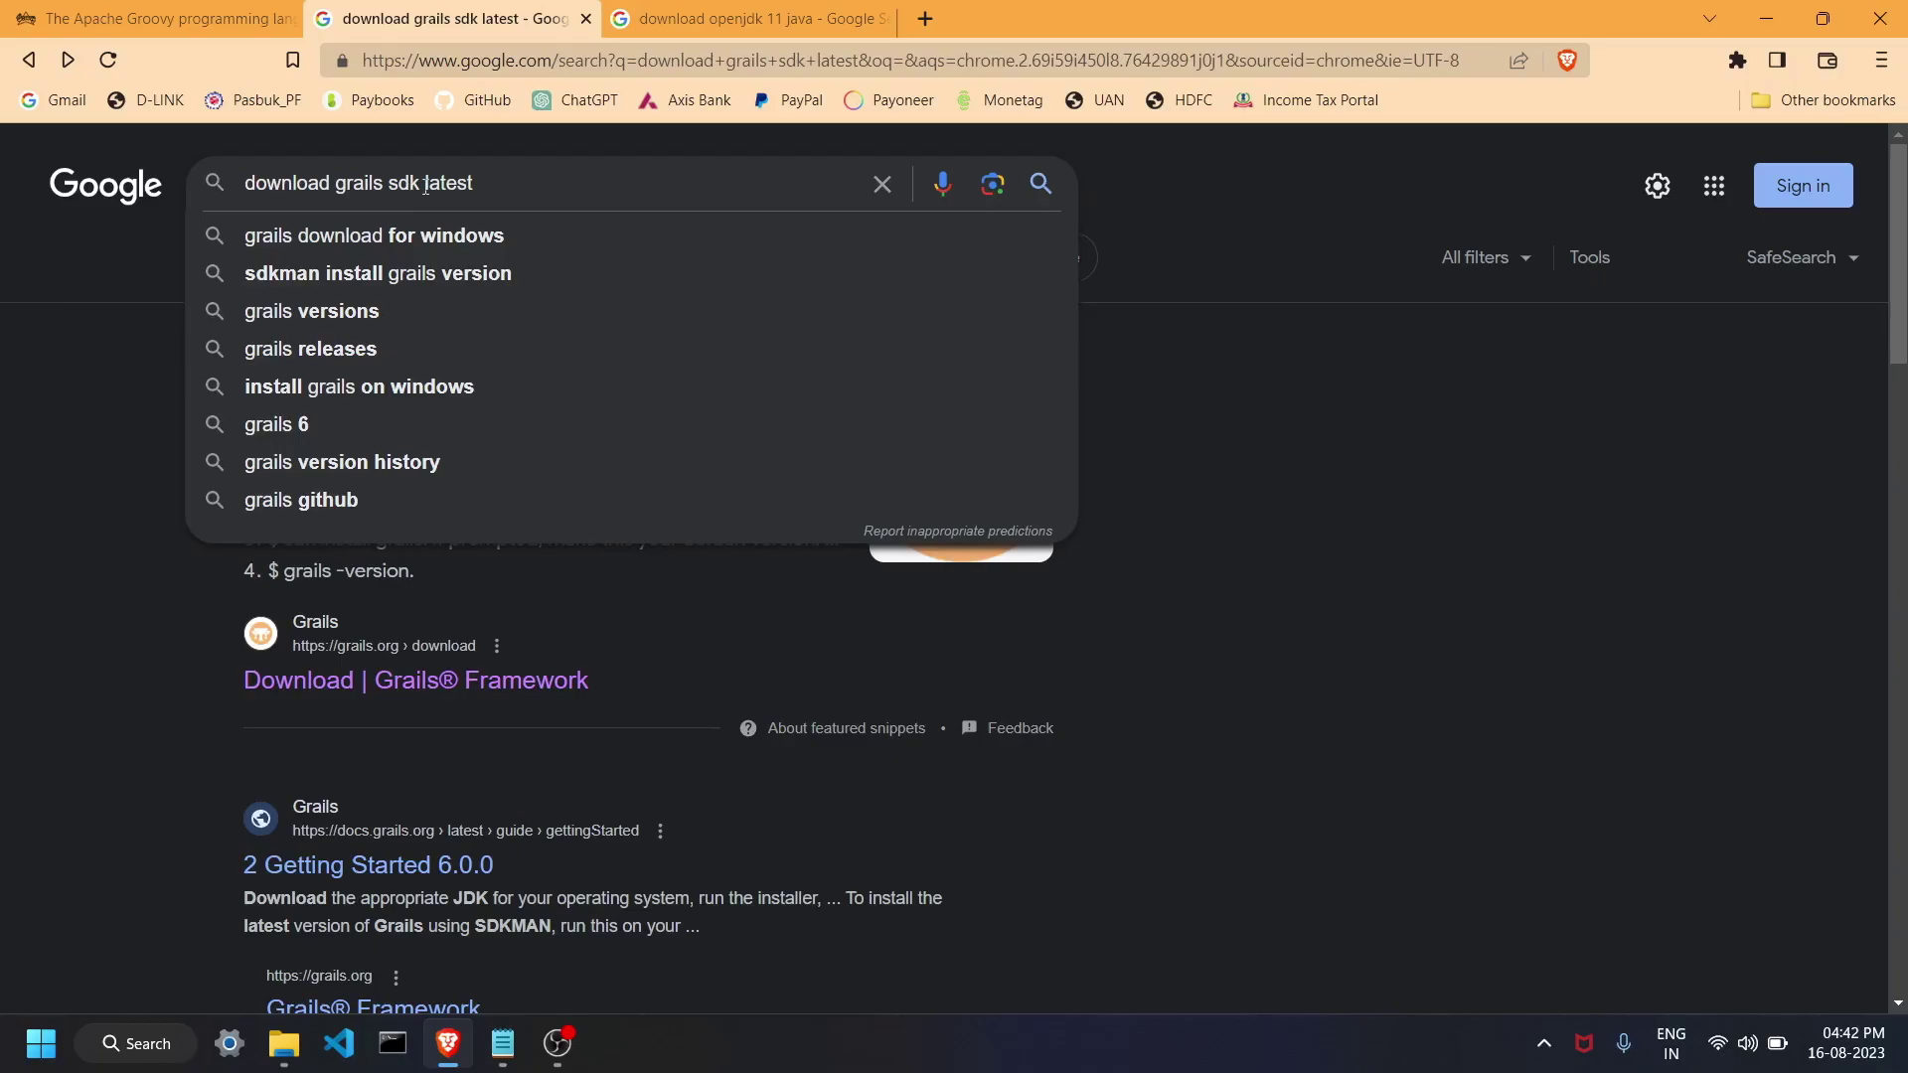
click(111, 461)
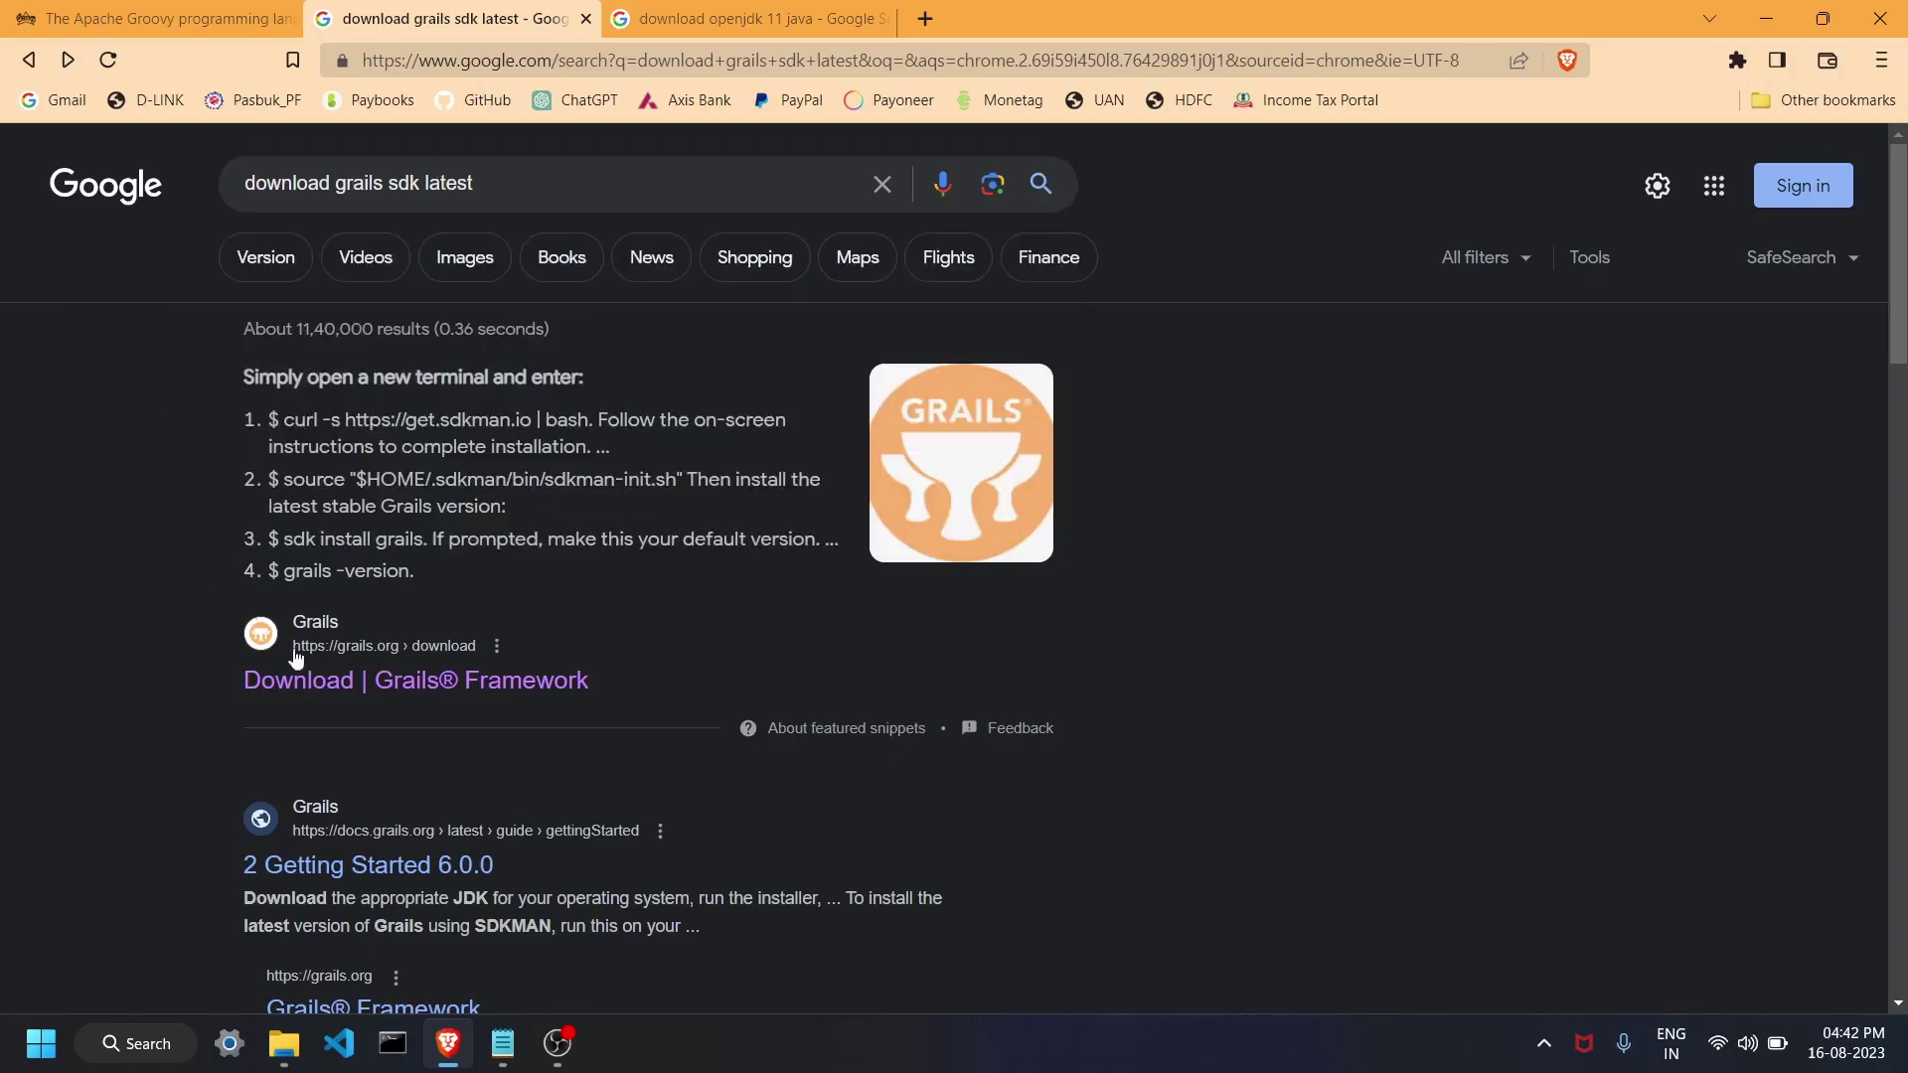
click(505, 684)
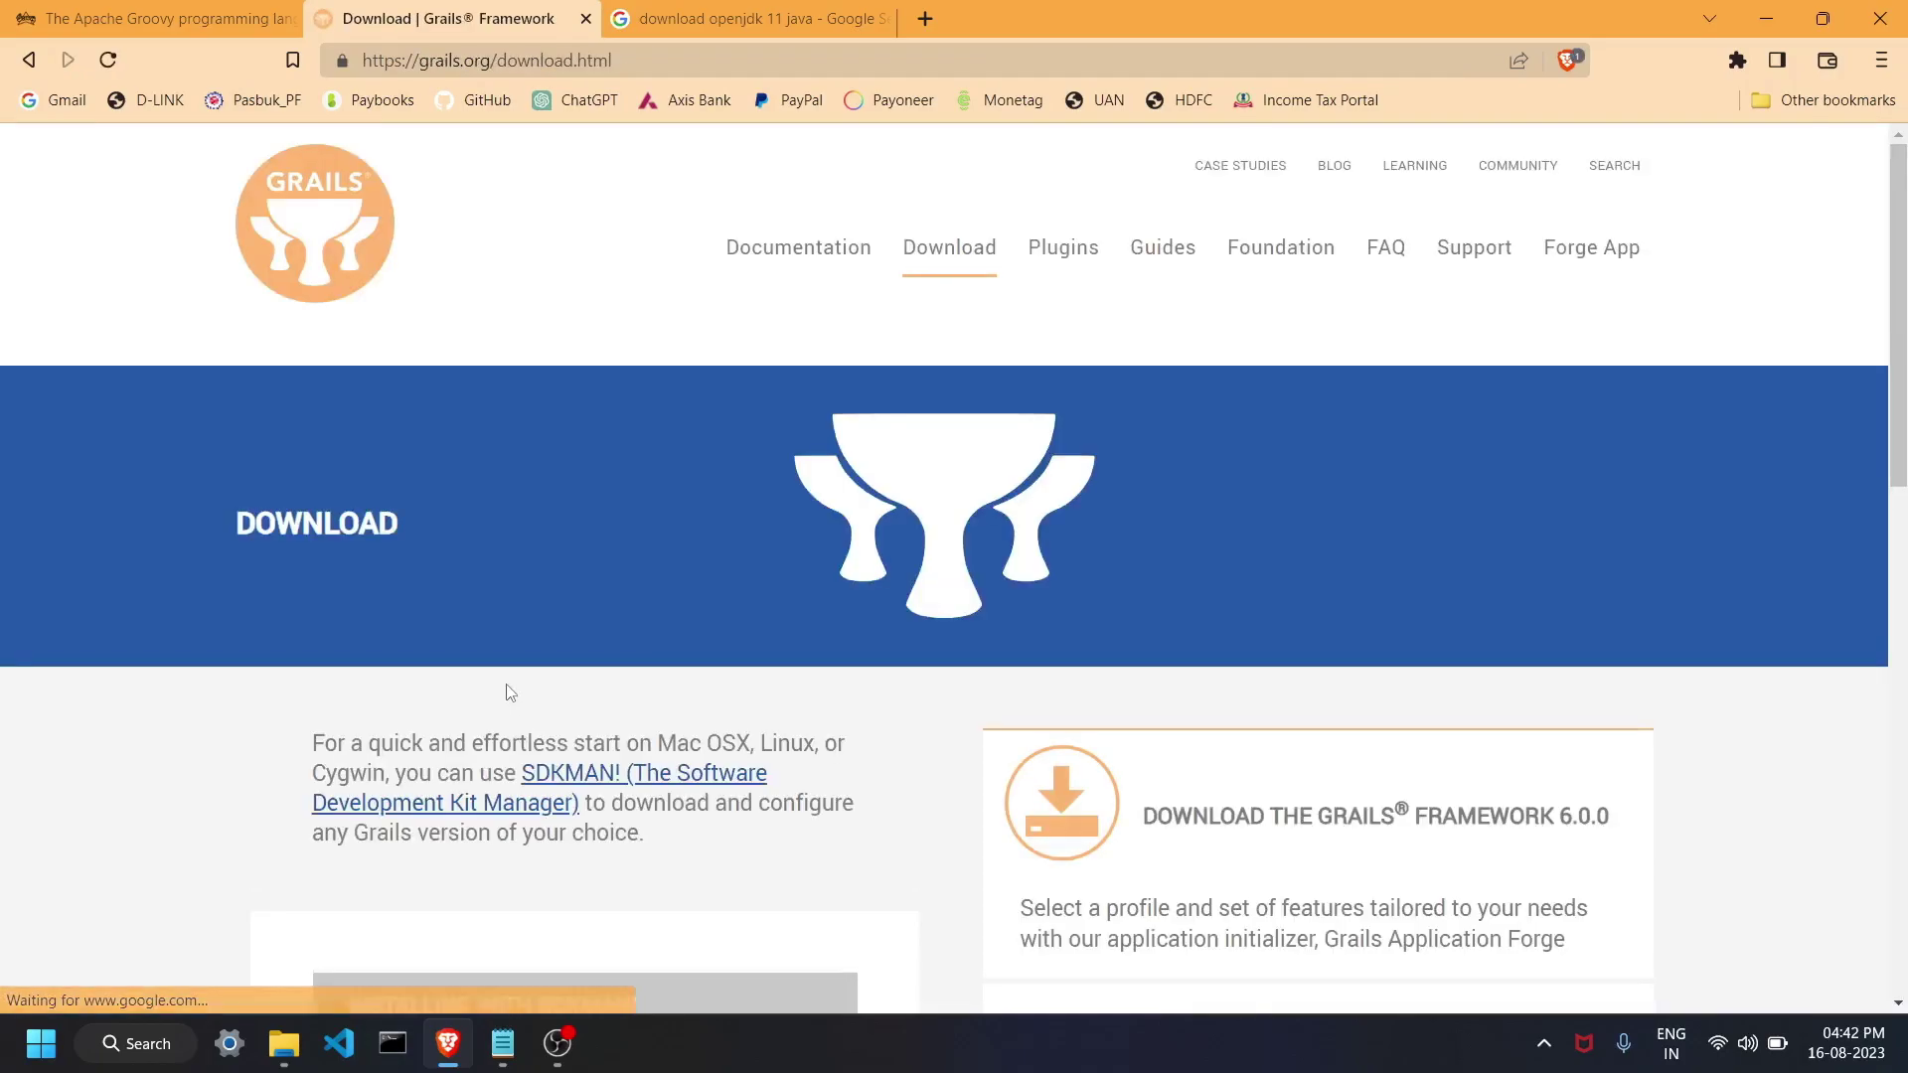
Try to download Grails version 6.0.0 from the older versions offered on the page.
scroll(964, 524, down, 12)
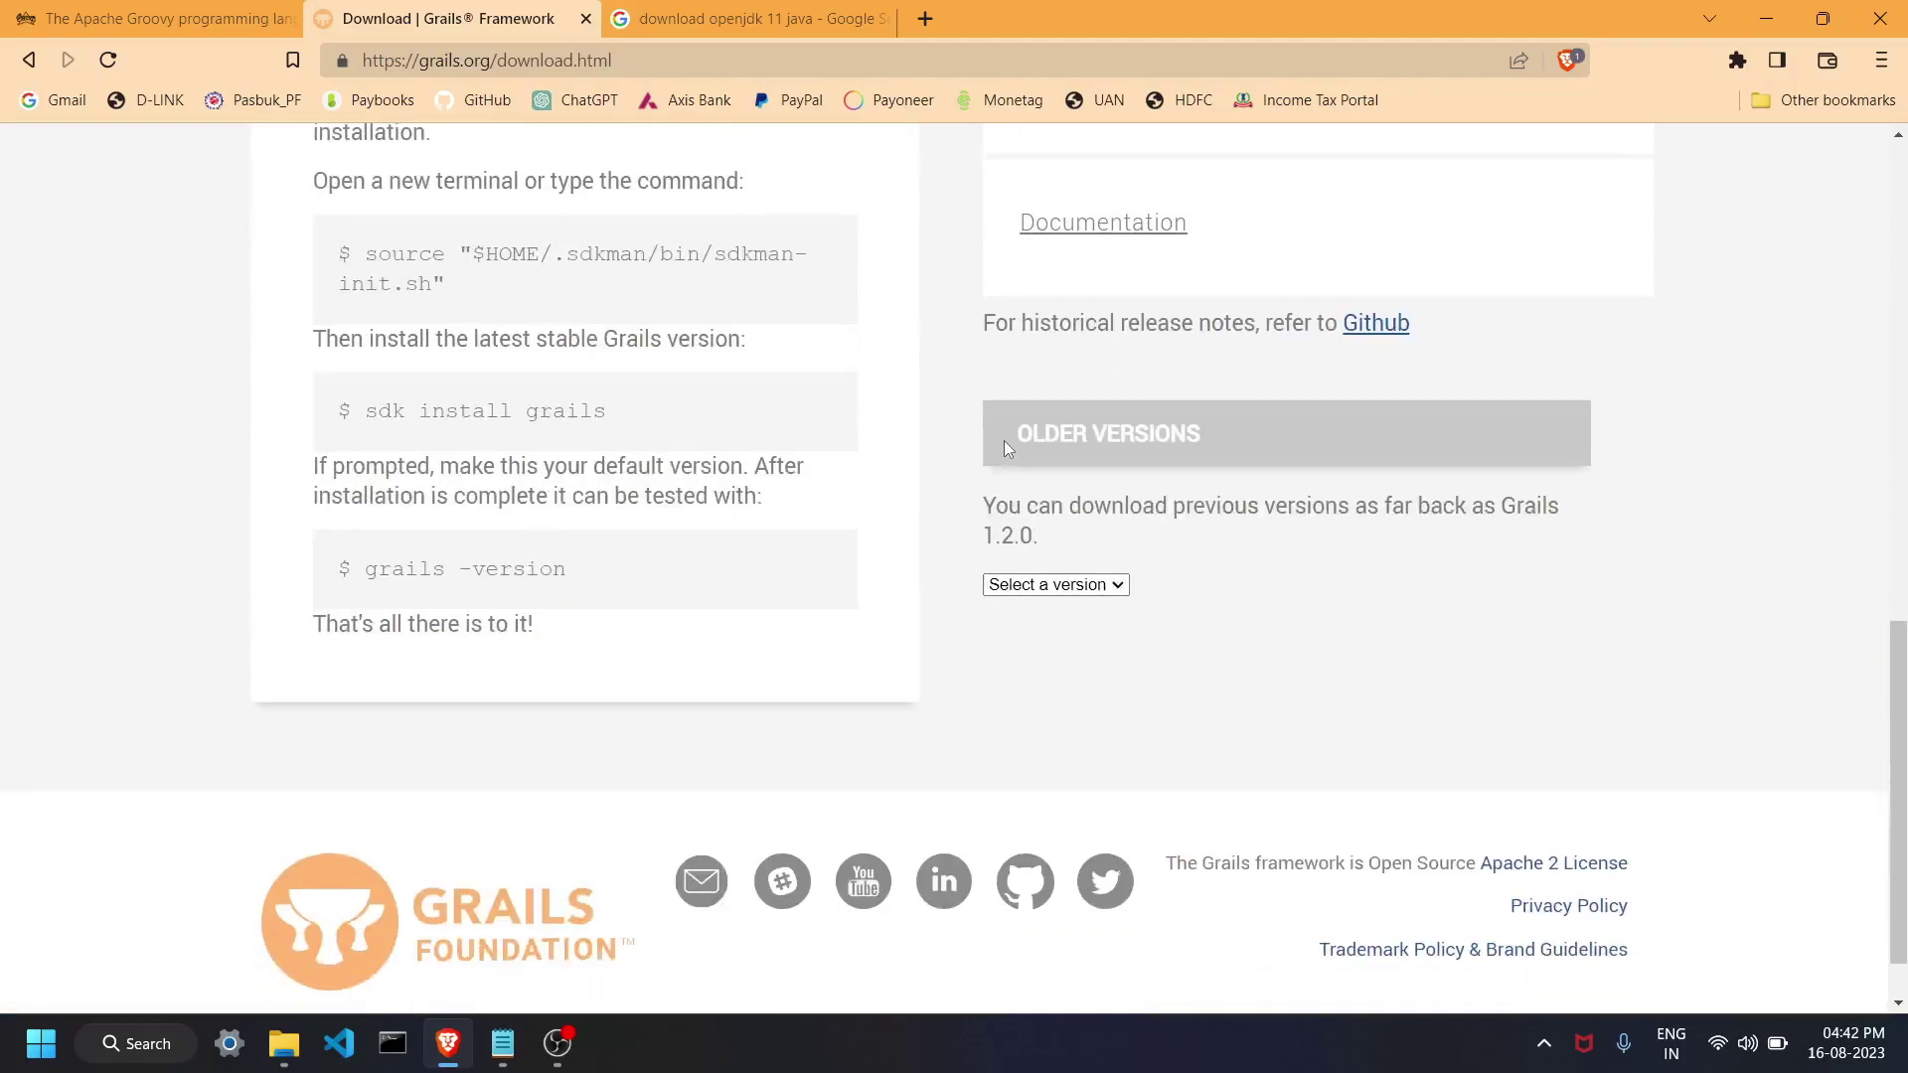
click(1115, 584)
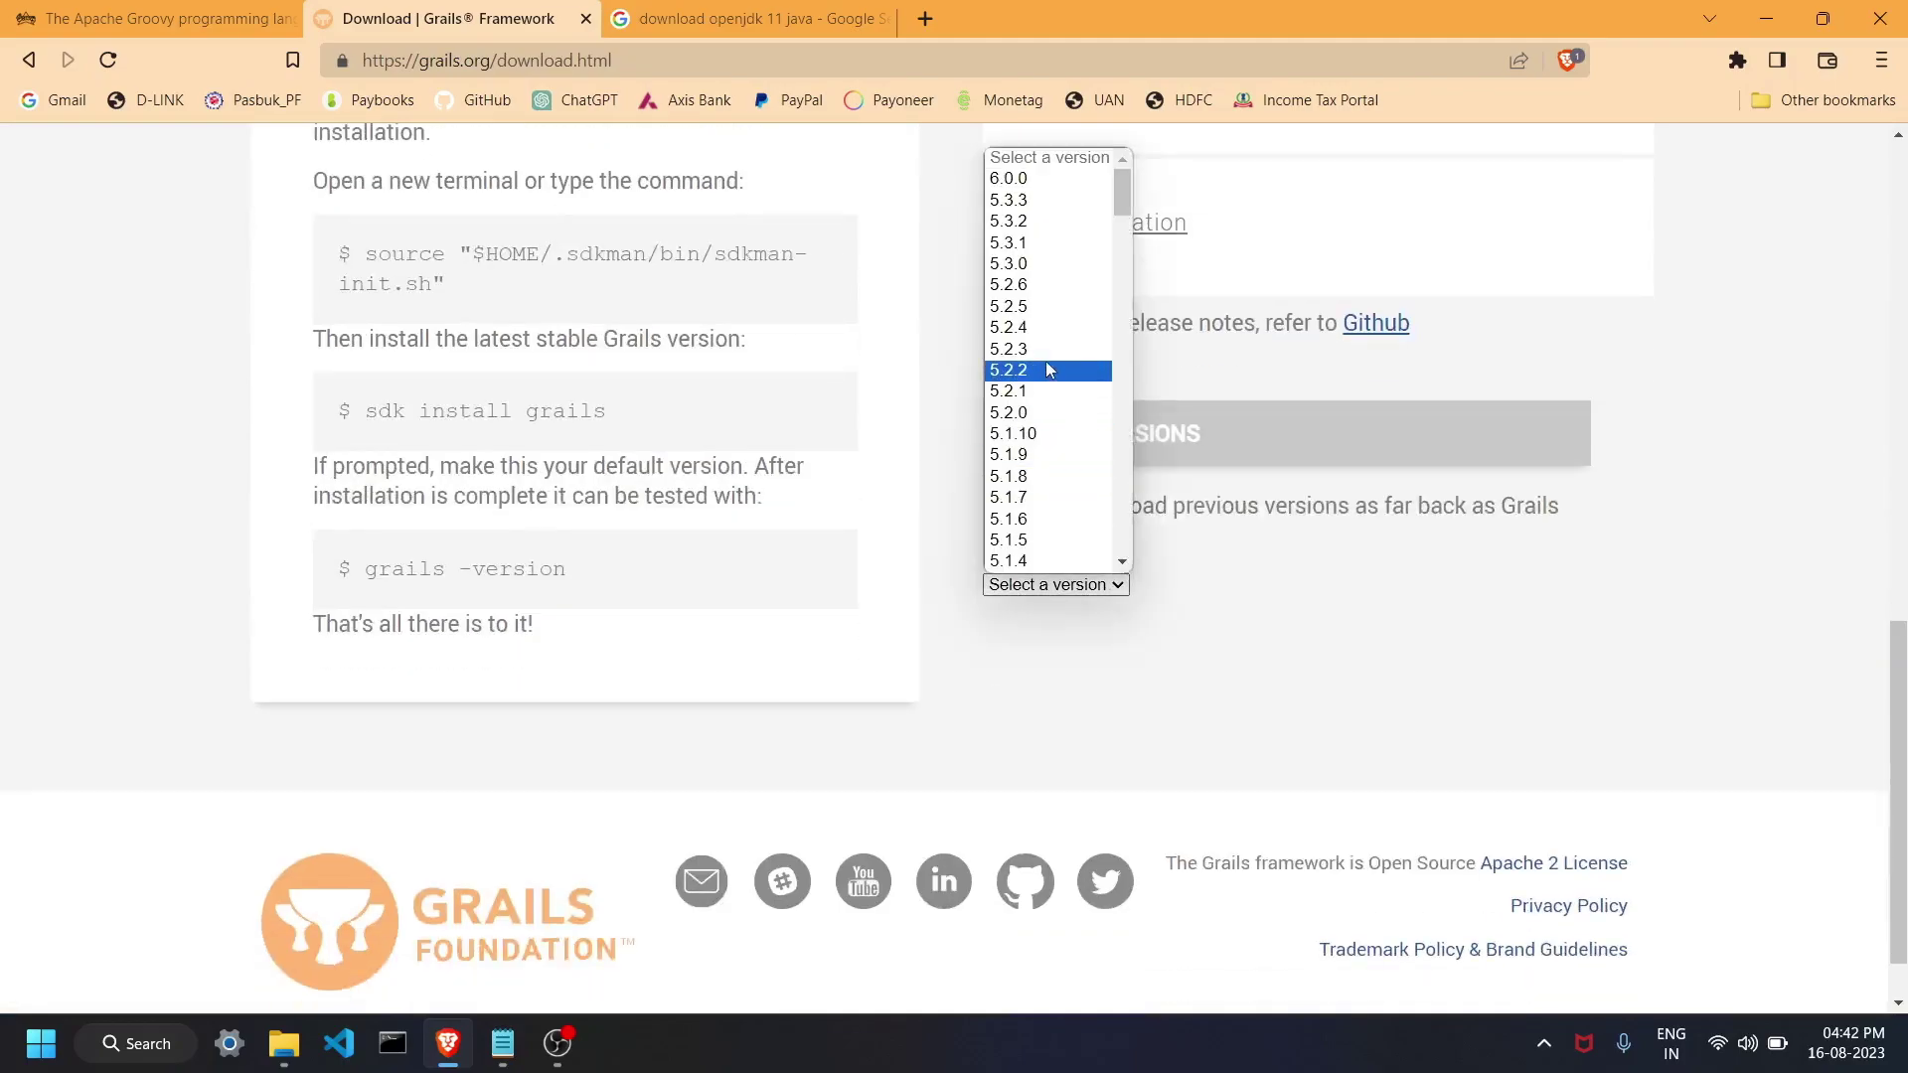
click(1047, 182)
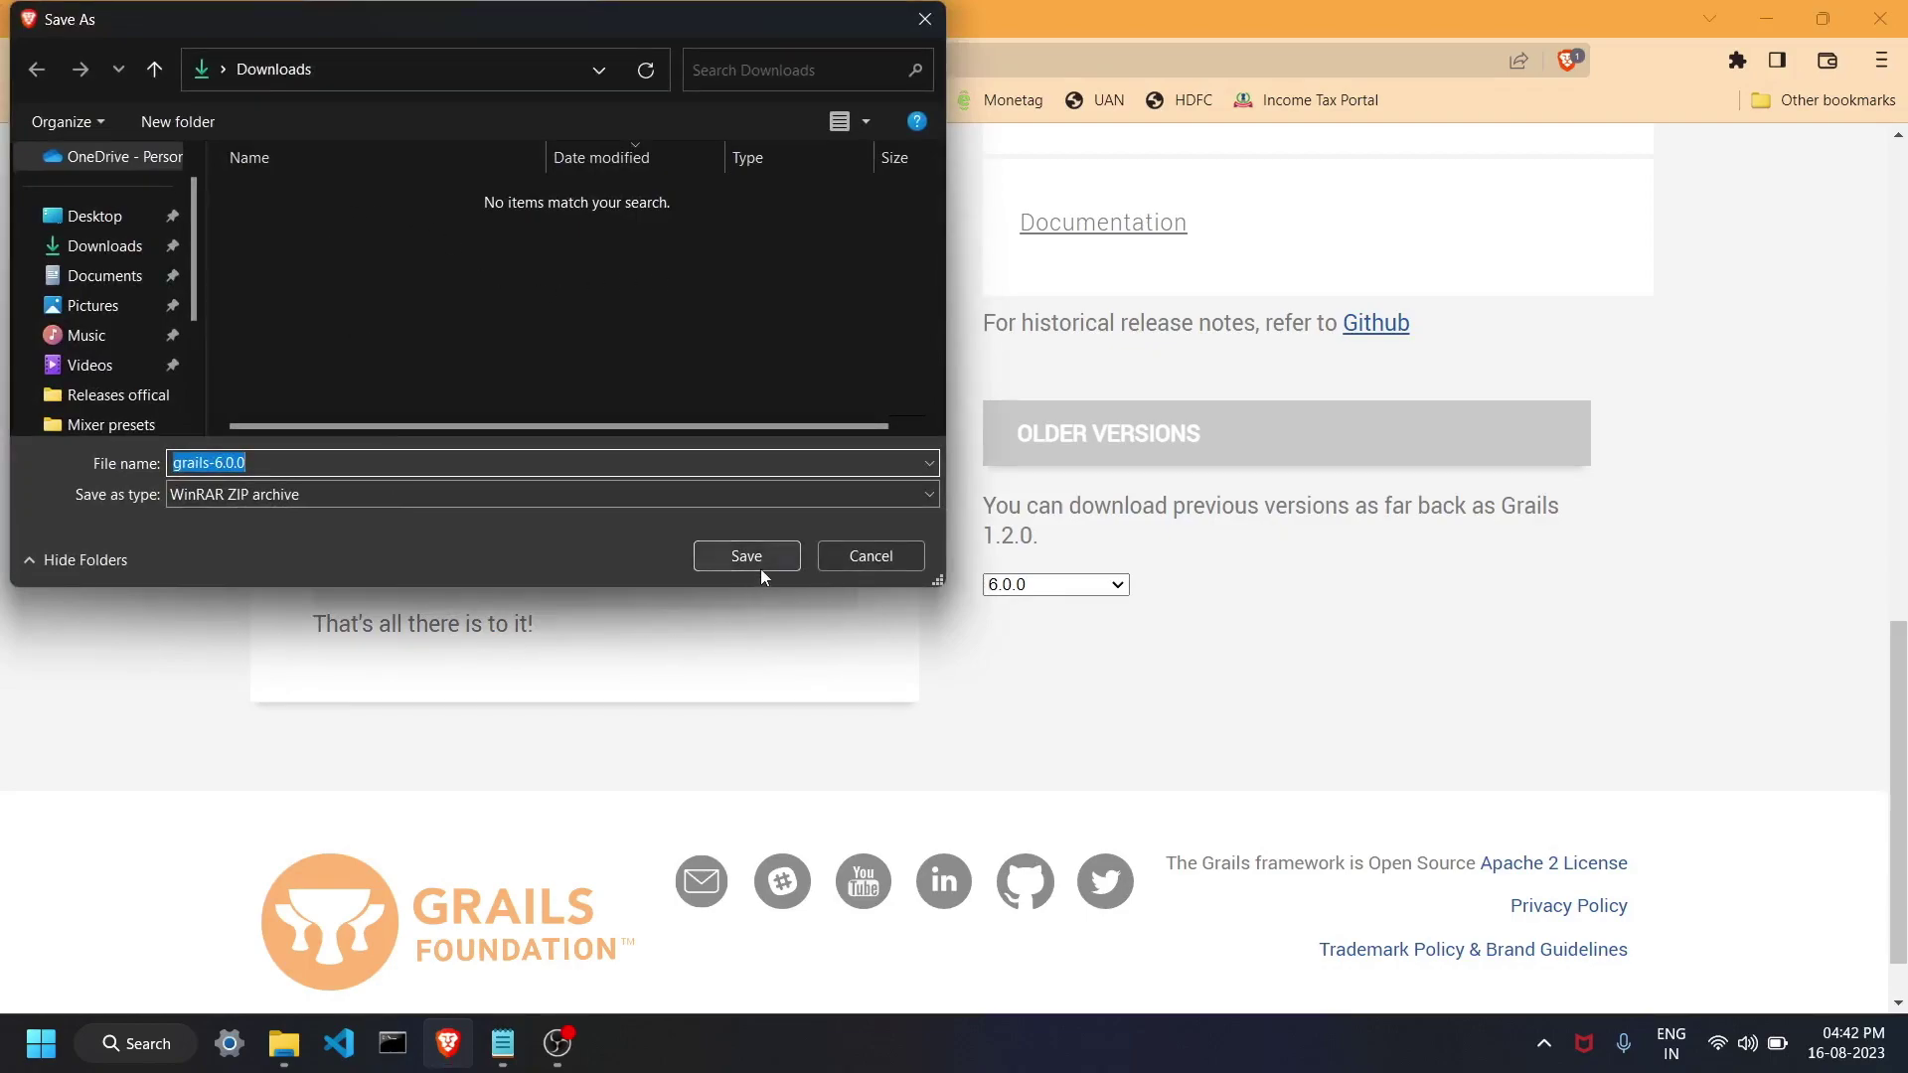
click(925, 20)
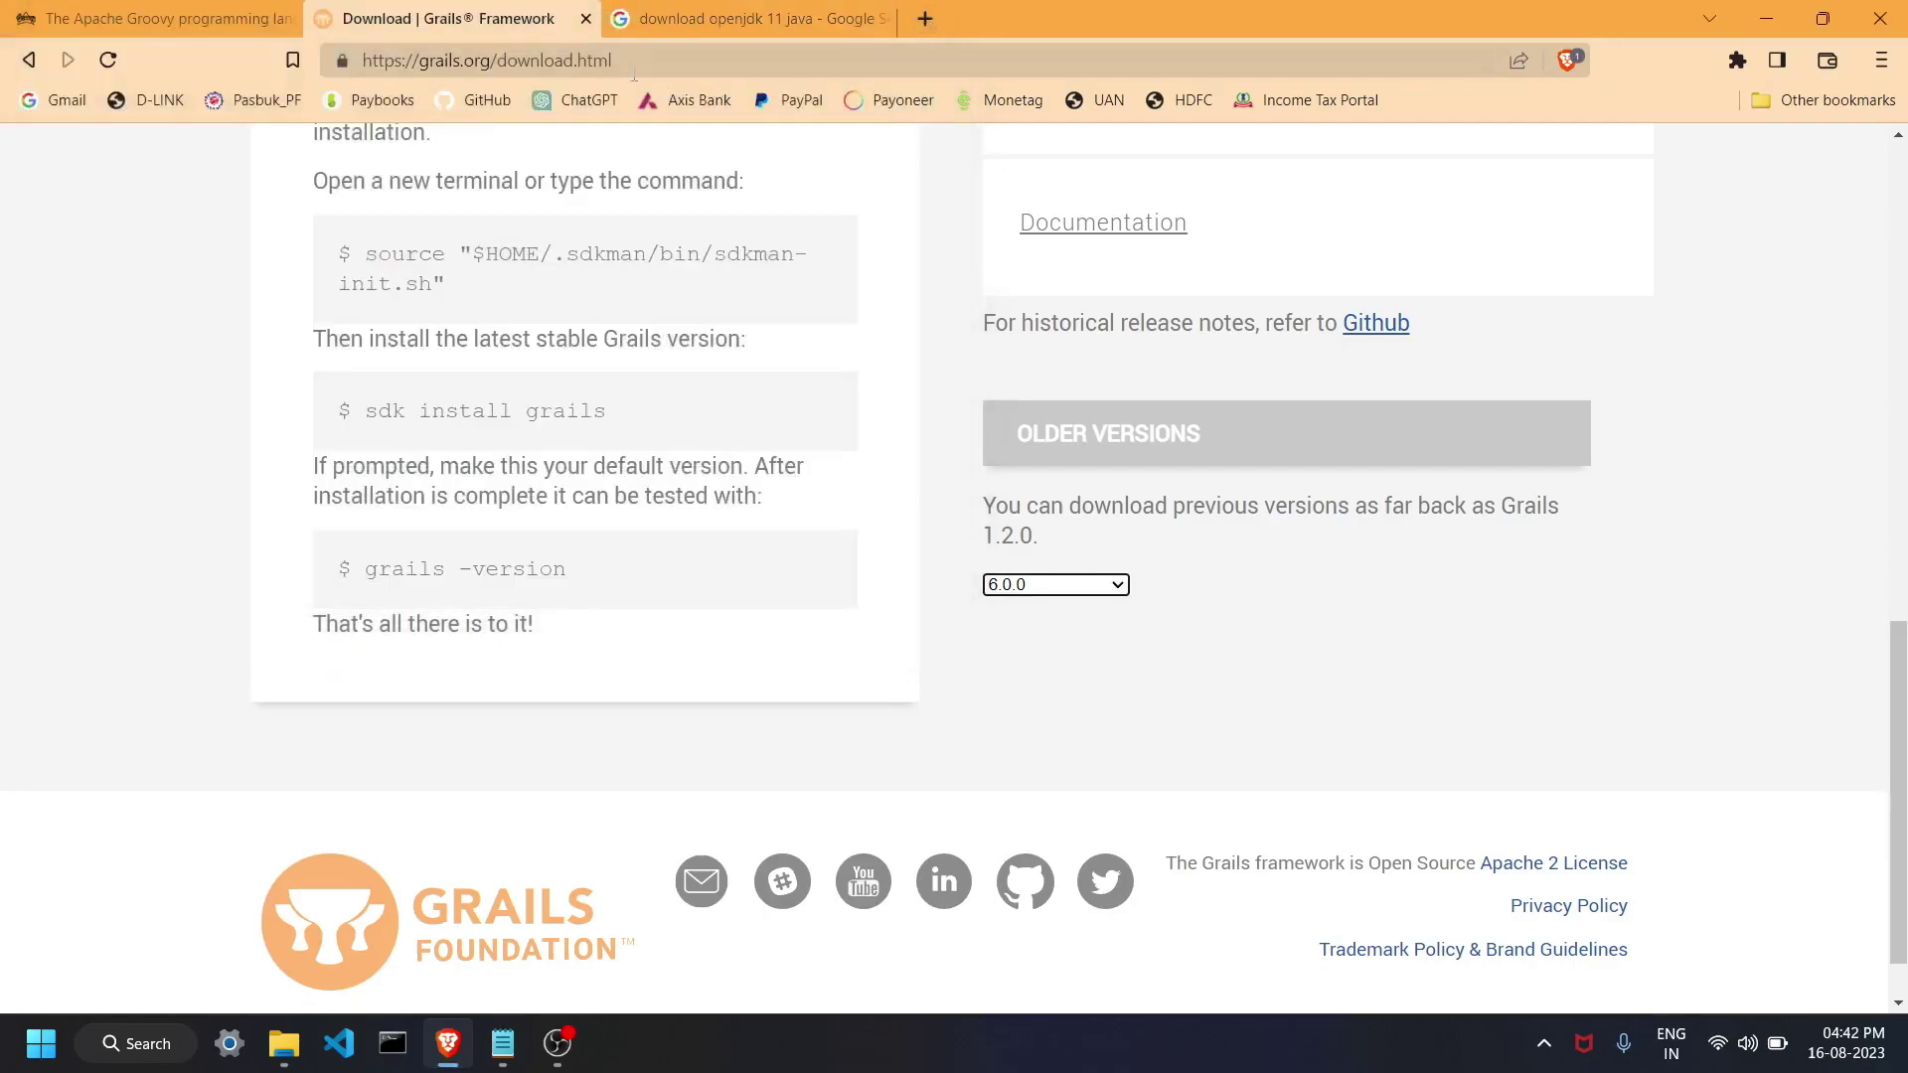
Open OpenLogic's OpenJDK Downloads page from the "download openjdk 11 java" search results.
click(691, 28)
click(511, 185)
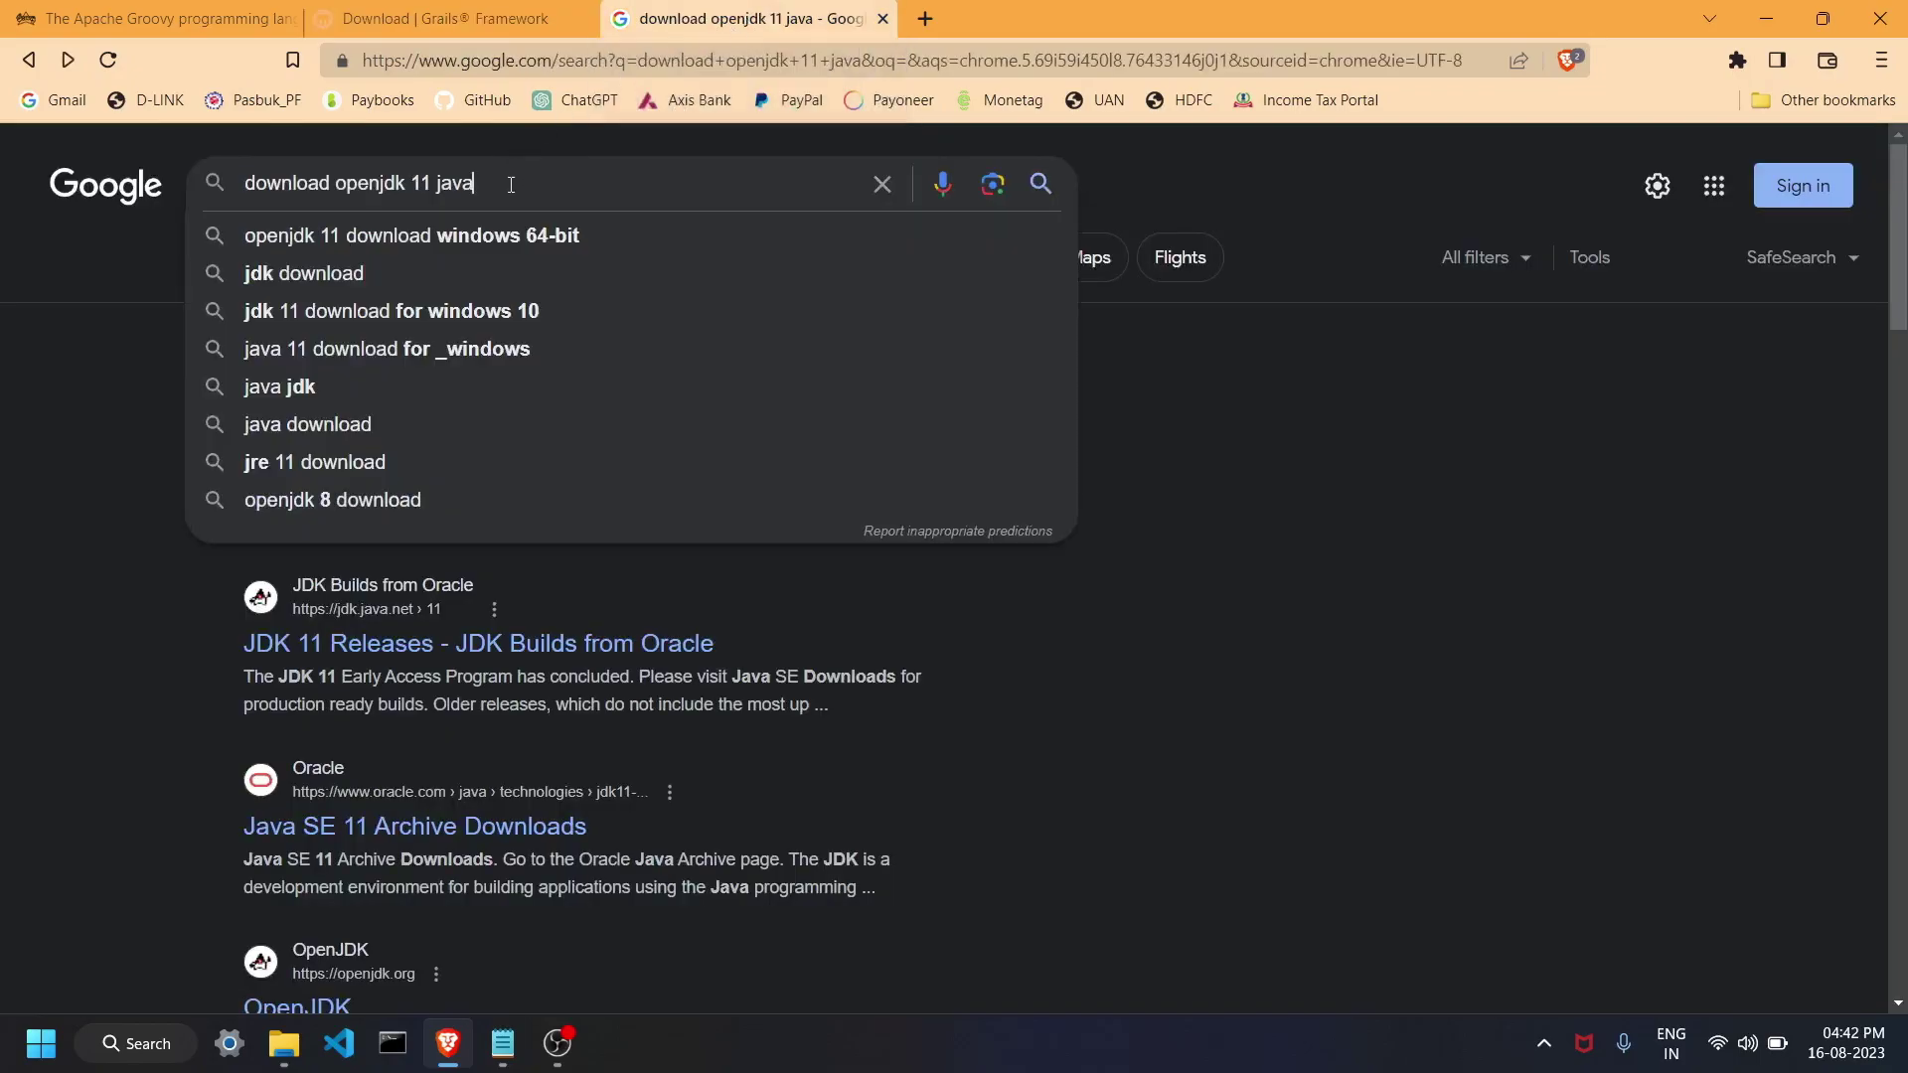
click(126, 536)
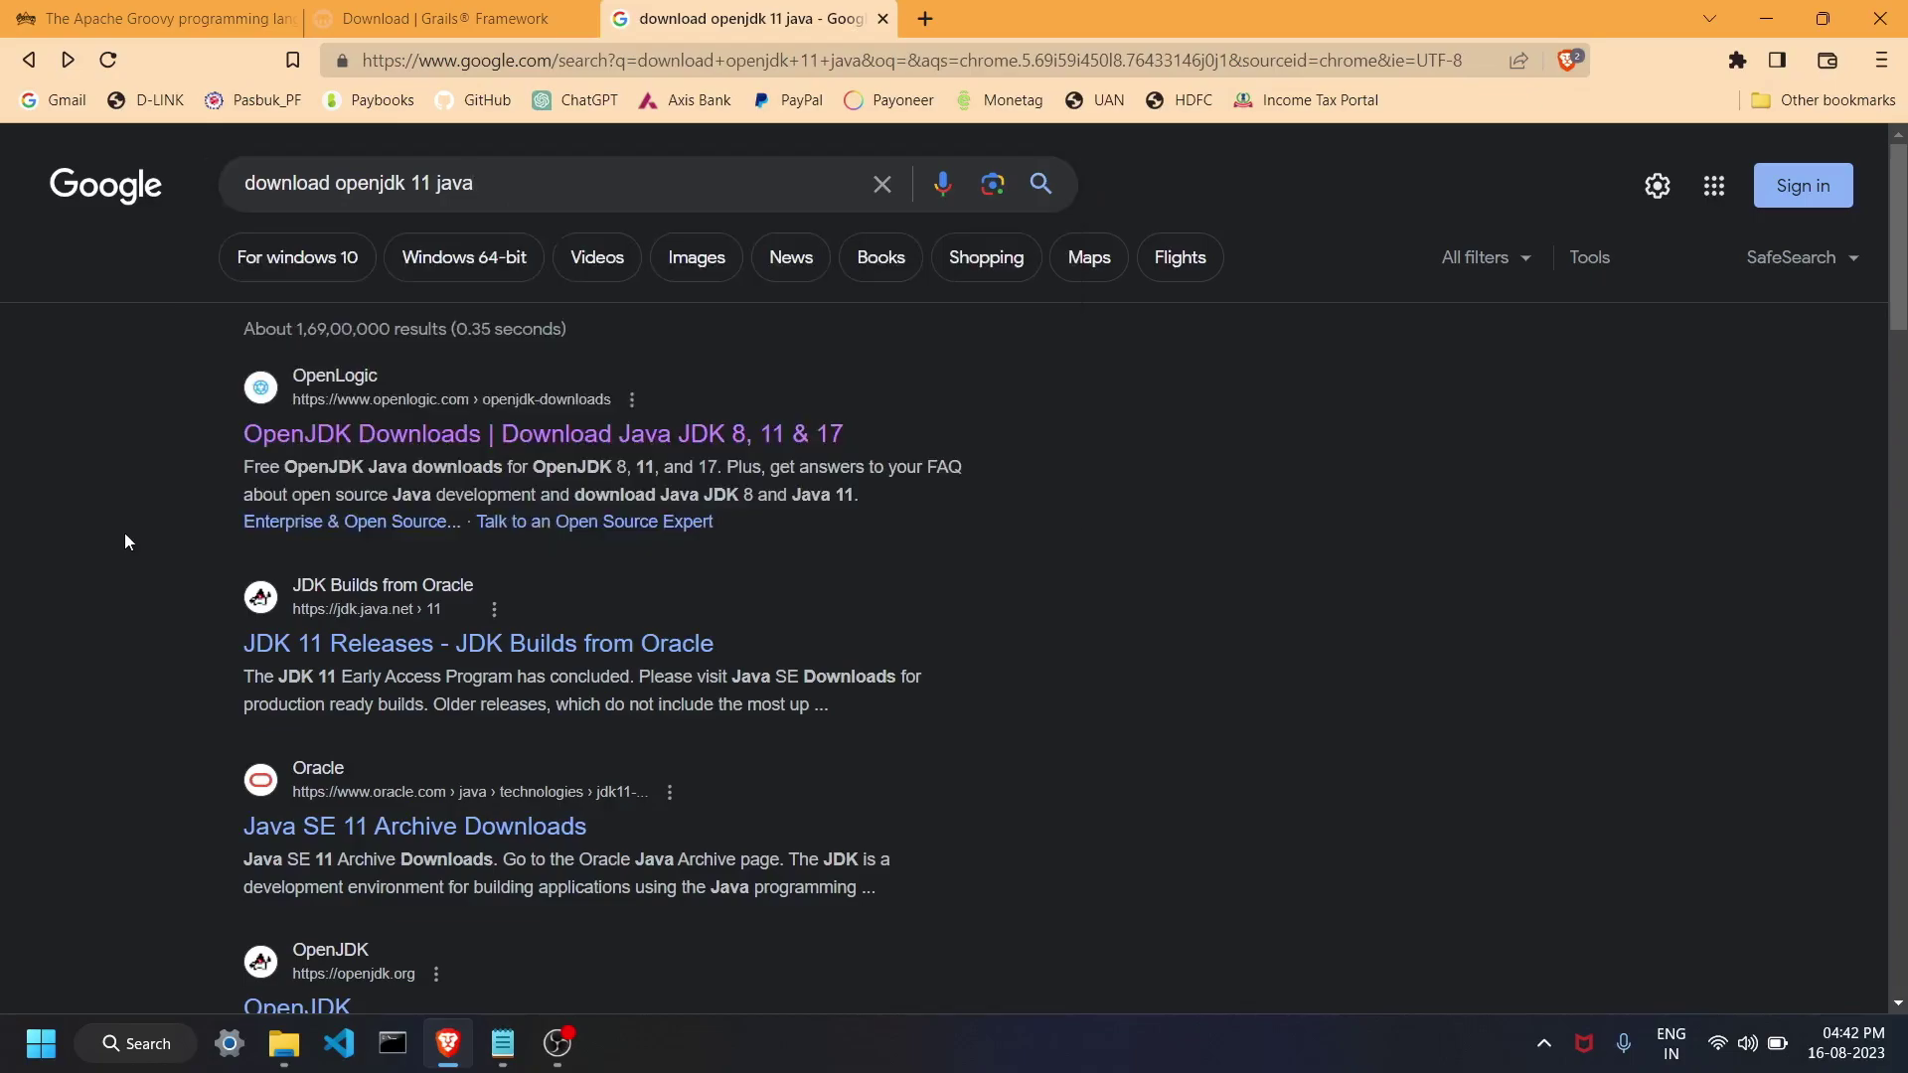
click(468, 437)
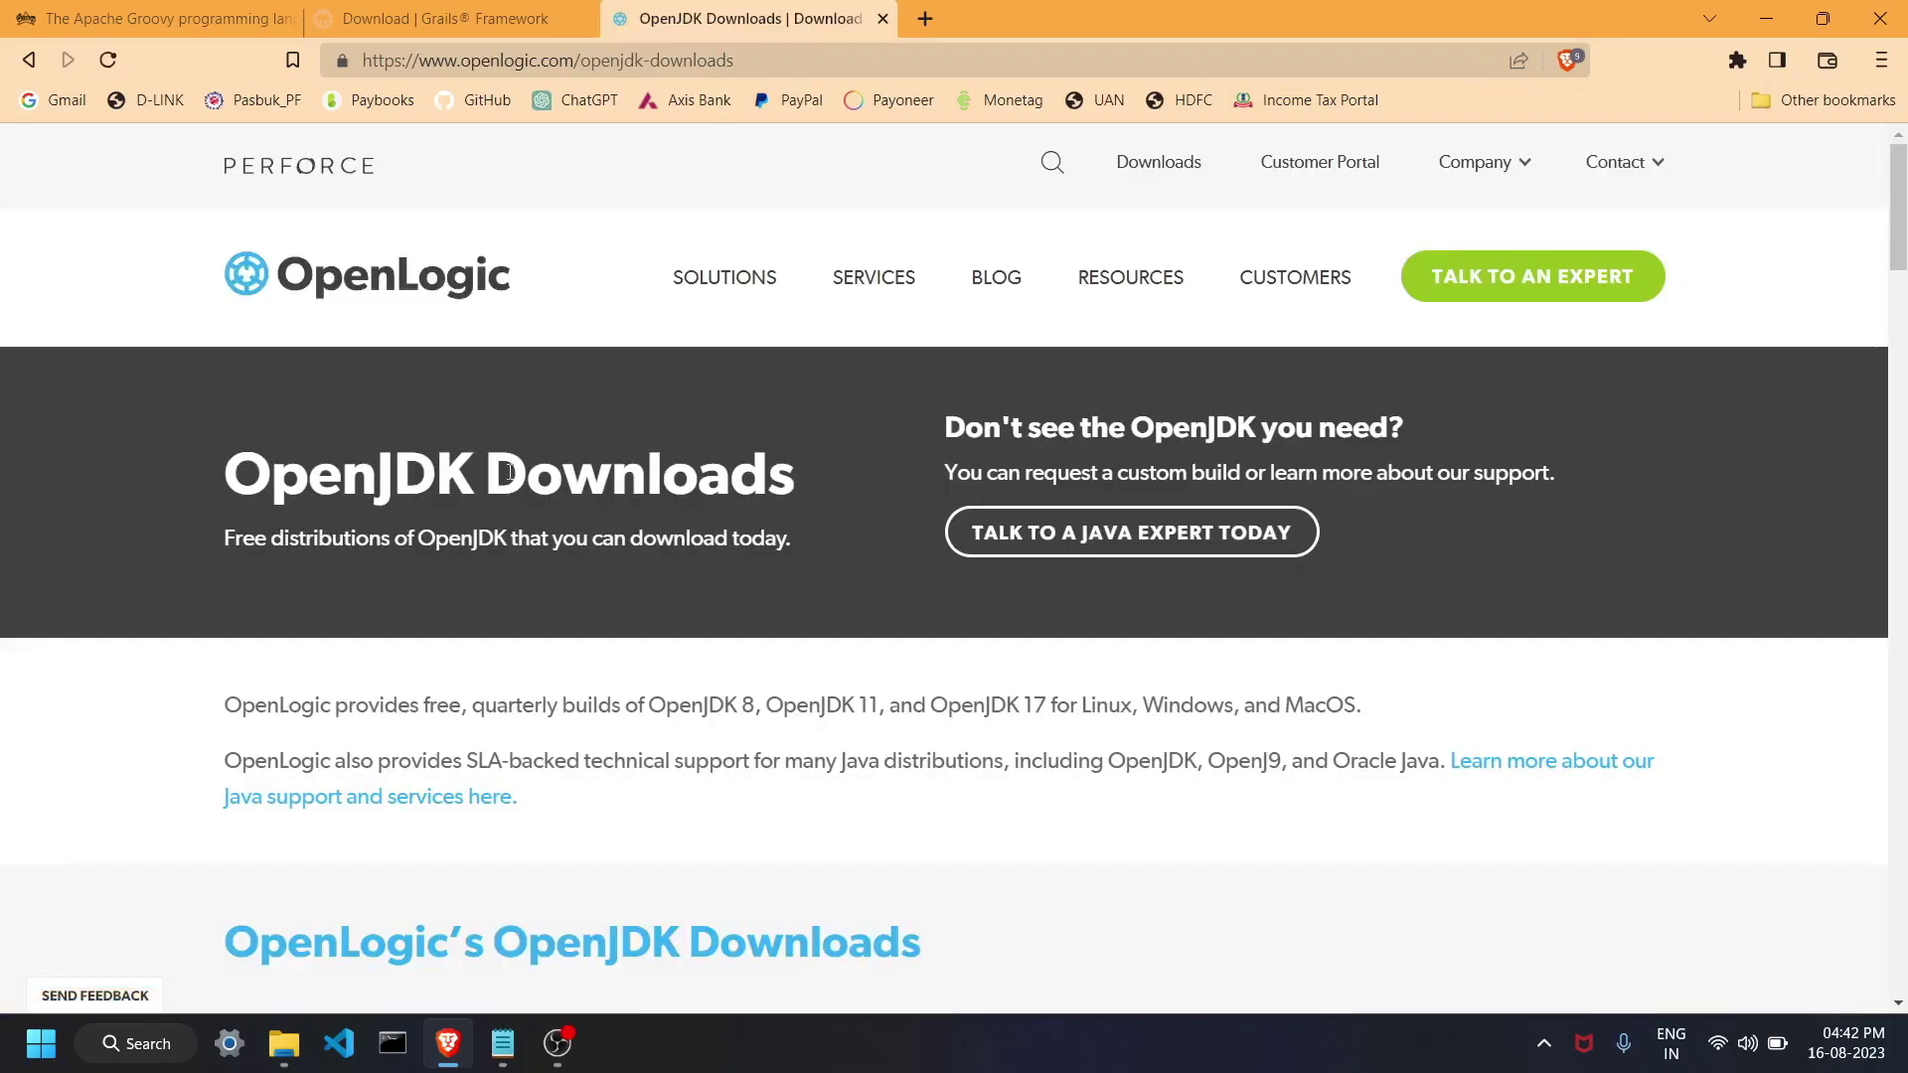
Filter OpenLogic's OpenJDK downloads to Java version 11.
scroll(509, 471, down, 7)
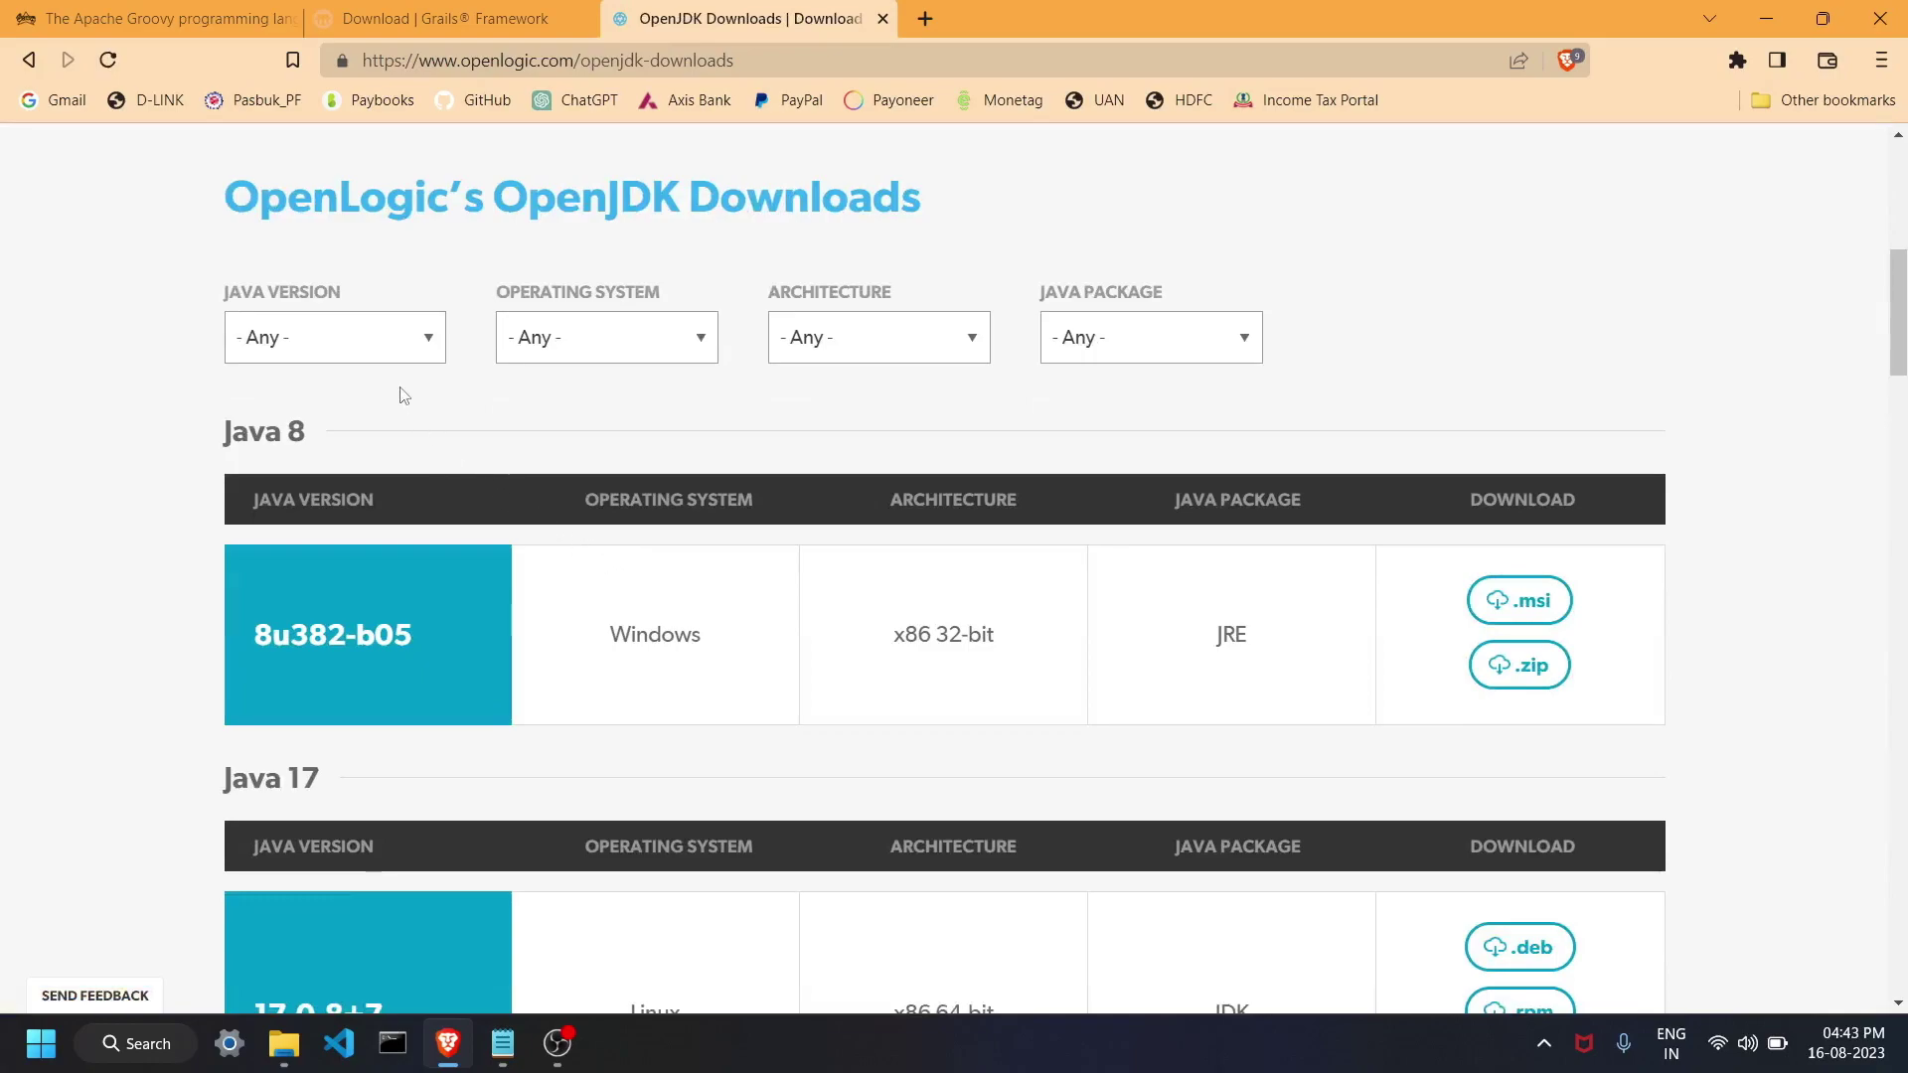
click(397, 350)
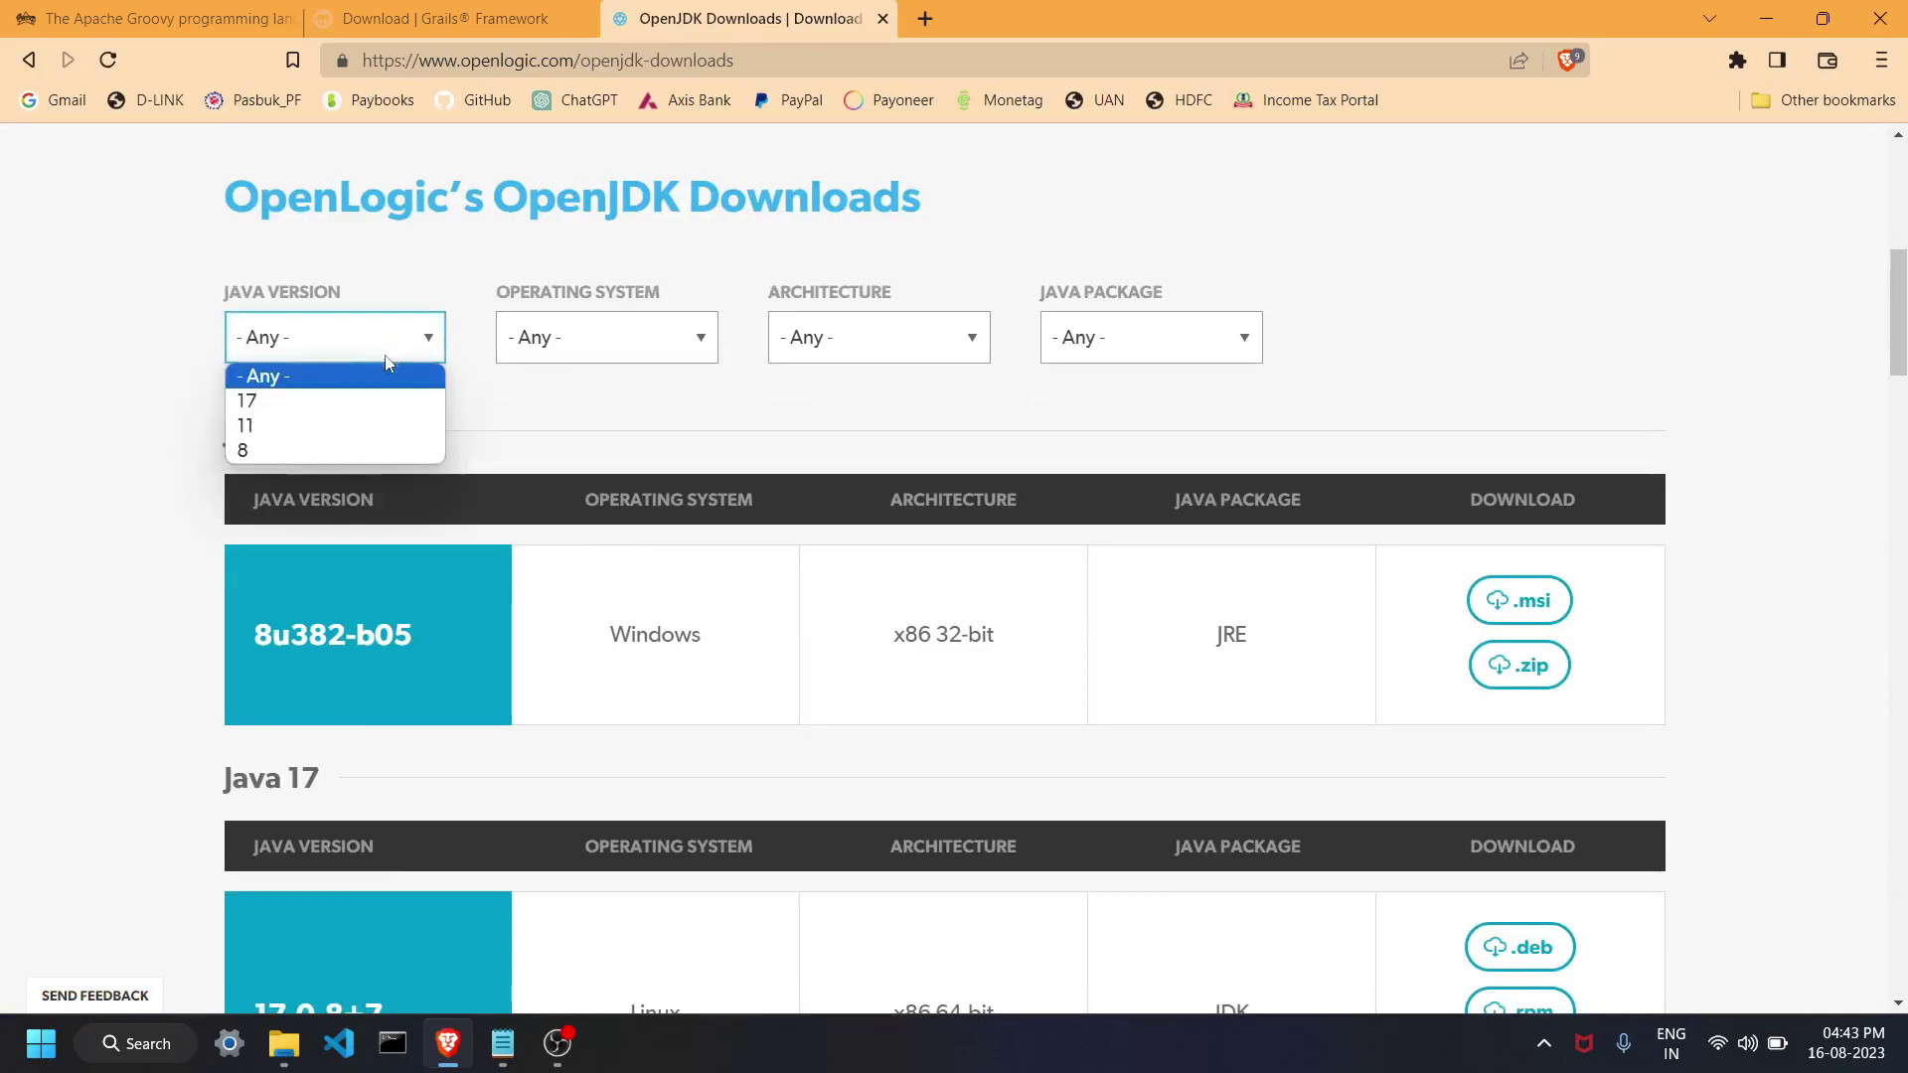
click(333, 428)
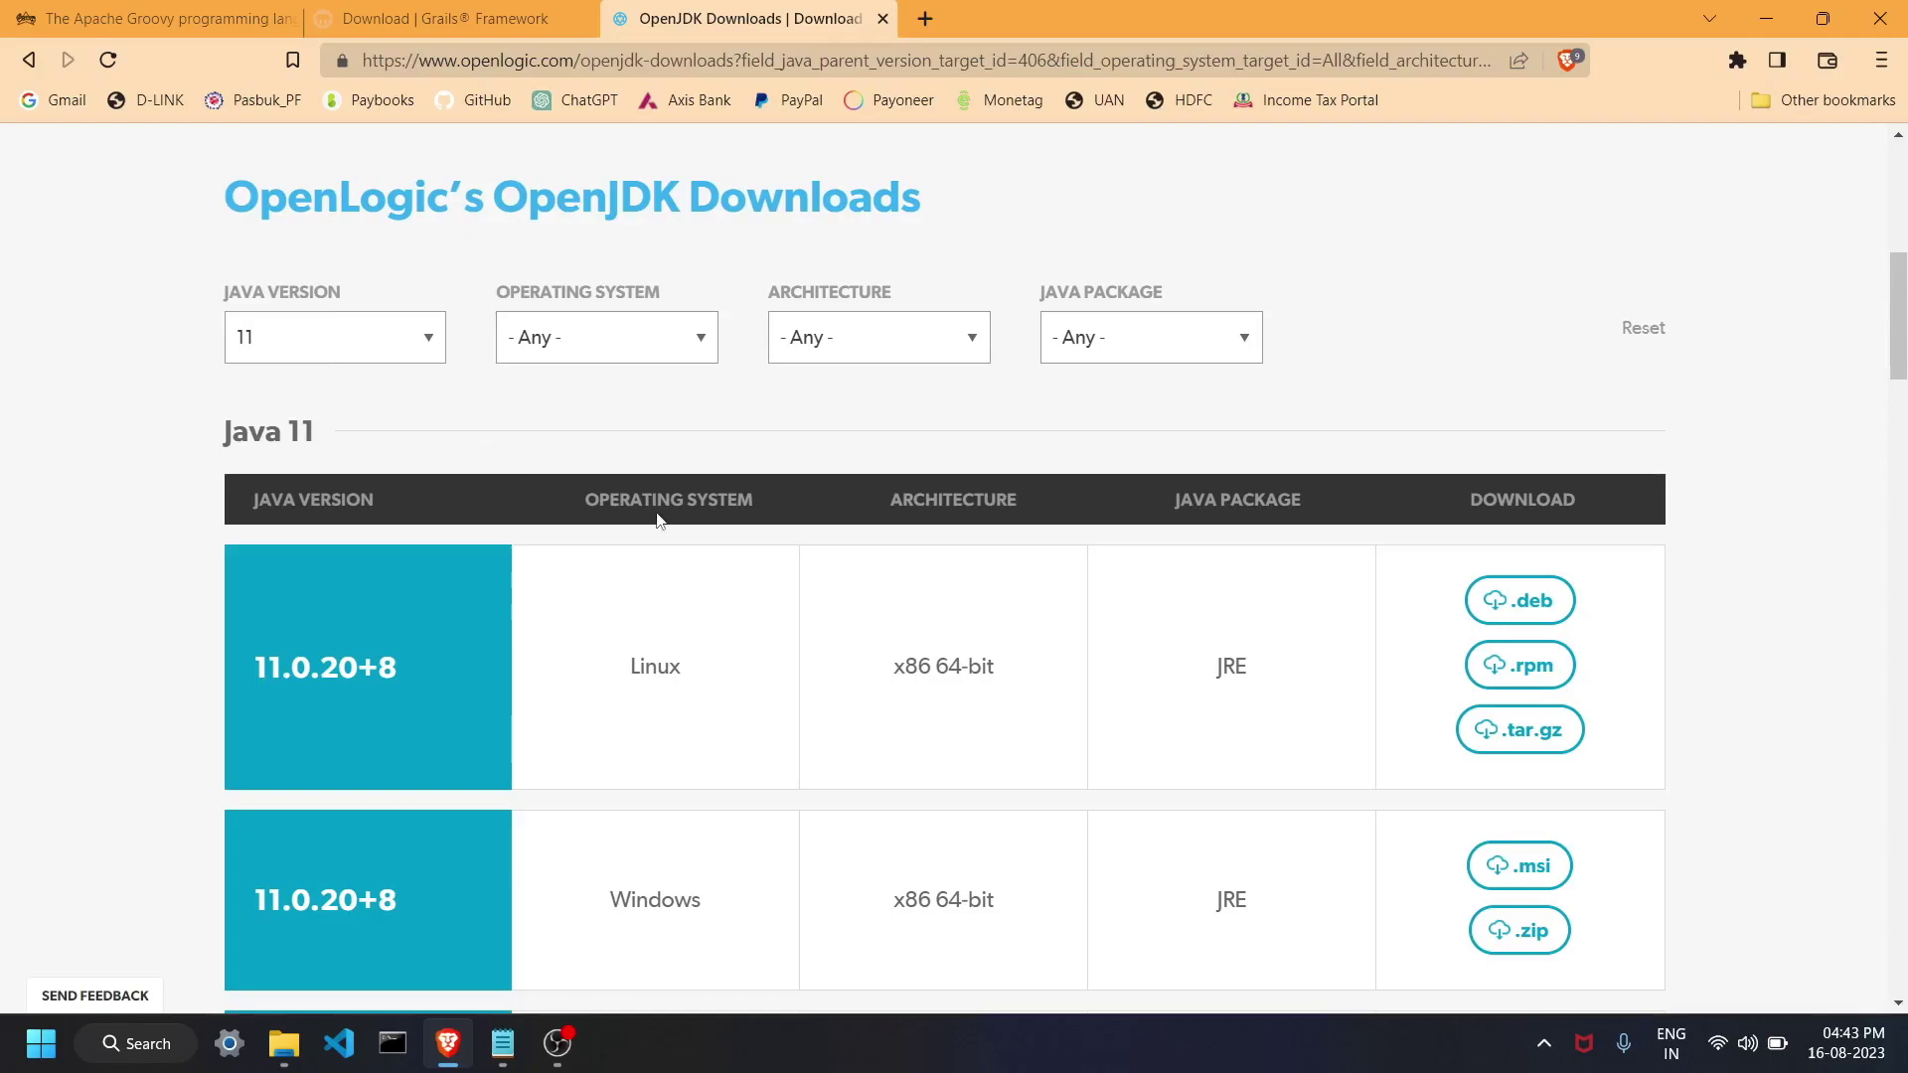
Locate the 11.0.20+8 Windows x86 64-bit JDK package and its .msi download among the Java 11 builds.
scroll(919, 581, down, 1)
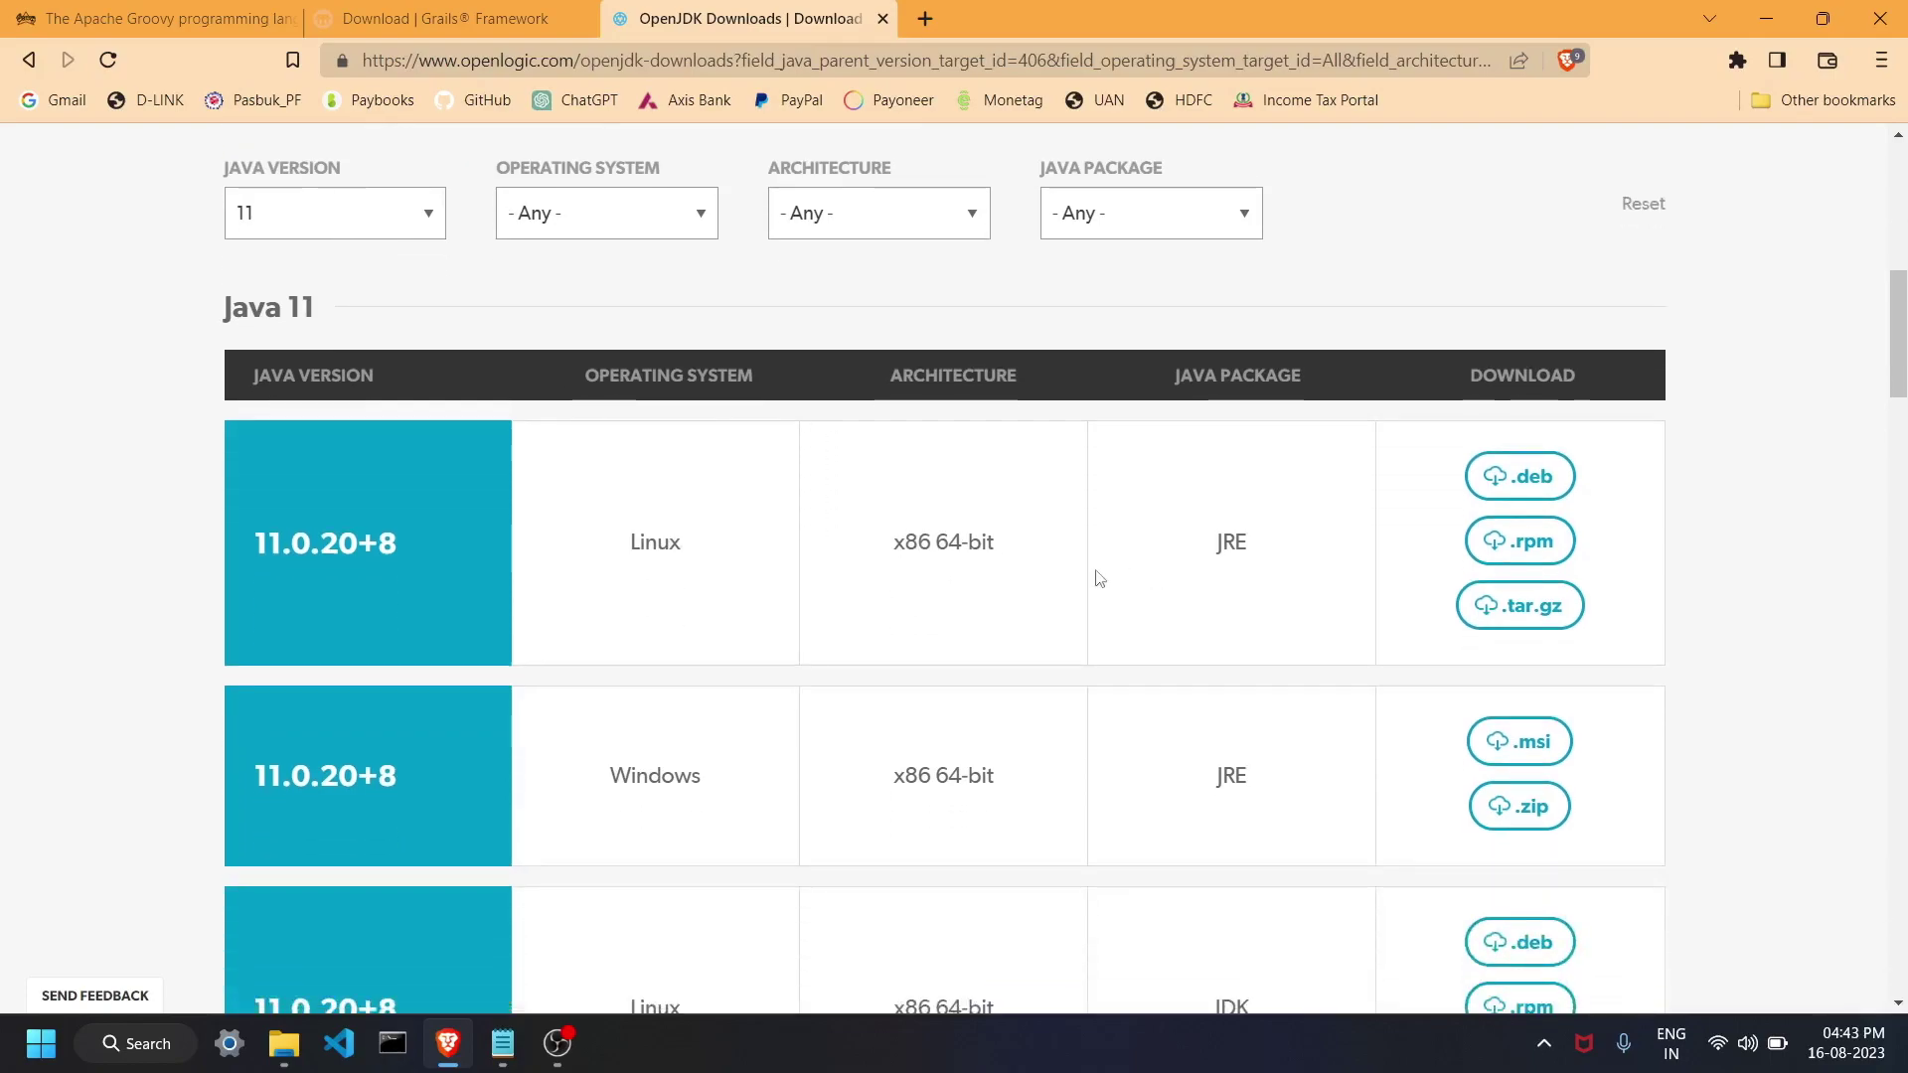
scroll(1085, 584, down, 4)
scroll(1086, 585, up, 5)
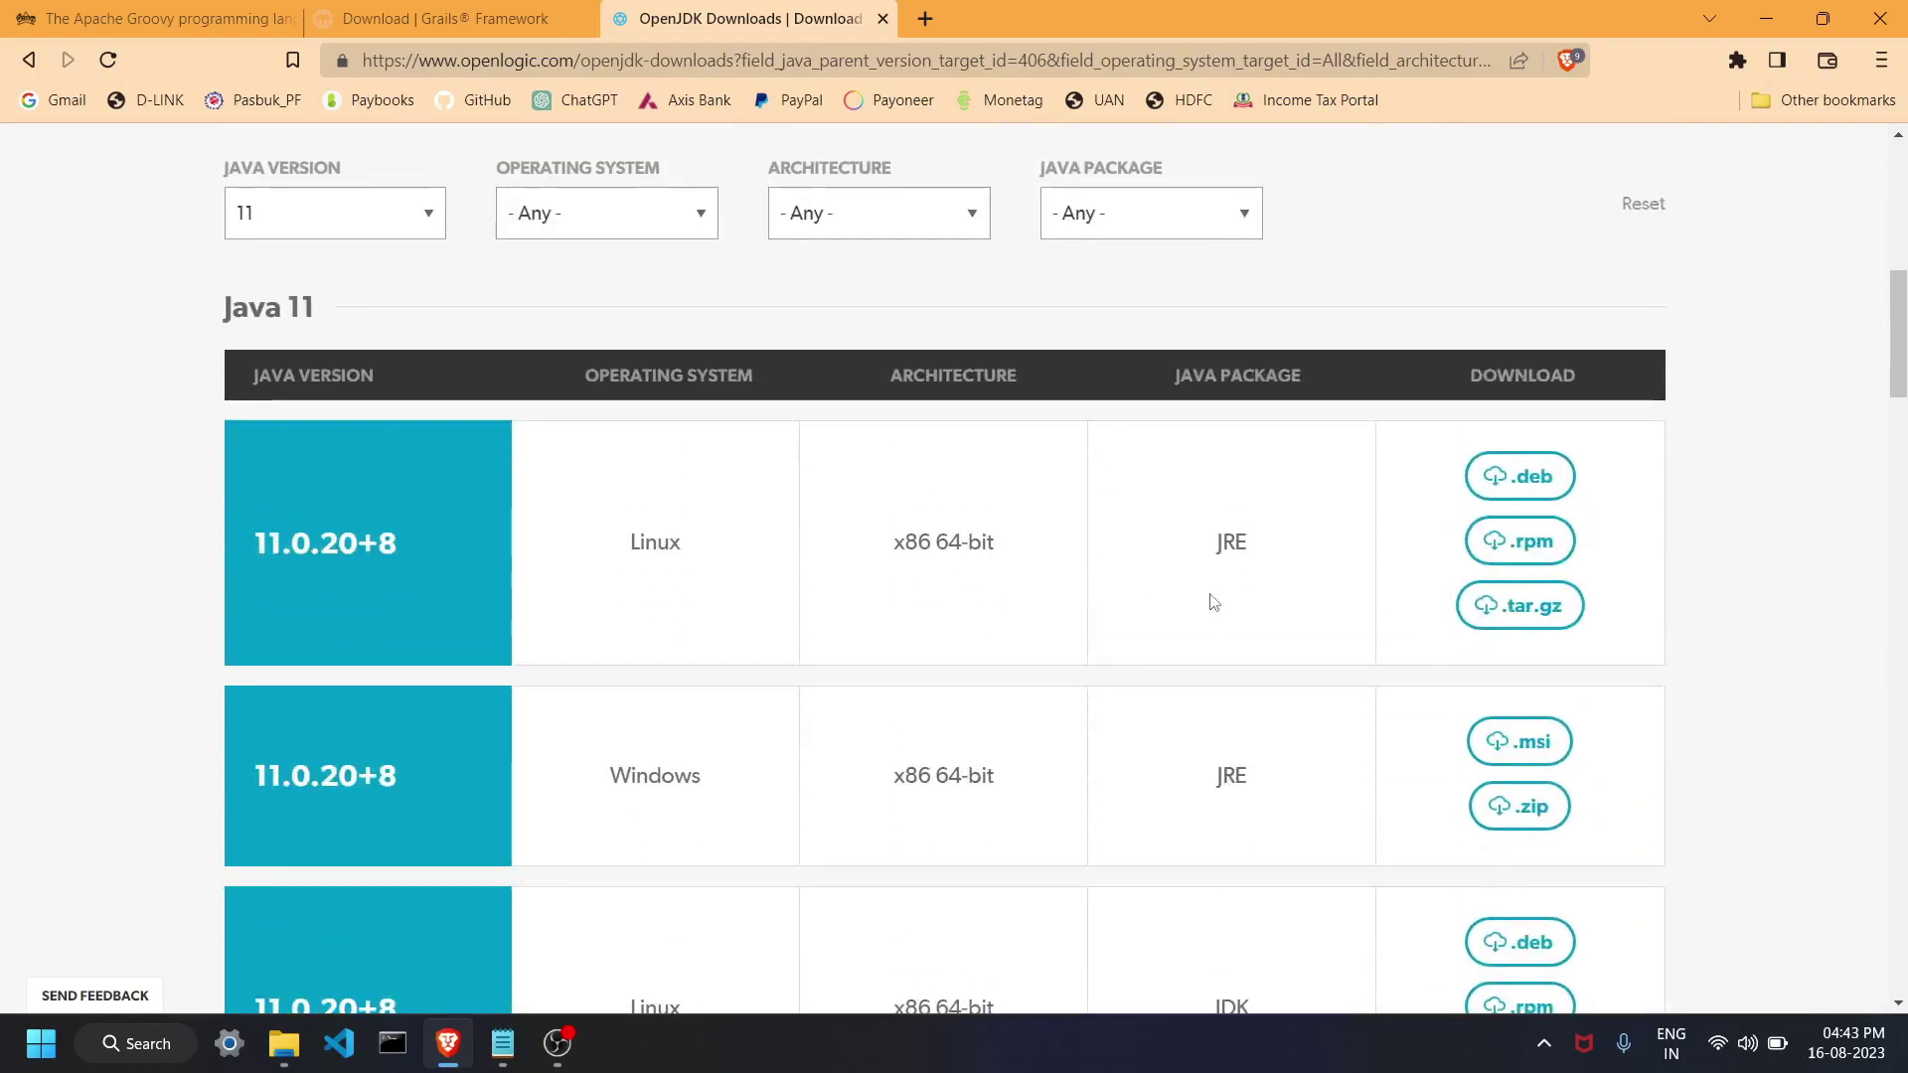
drag(1271, 560, 1186, 553)
scroll(1393, 557, down, 2)
double_click(658, 547)
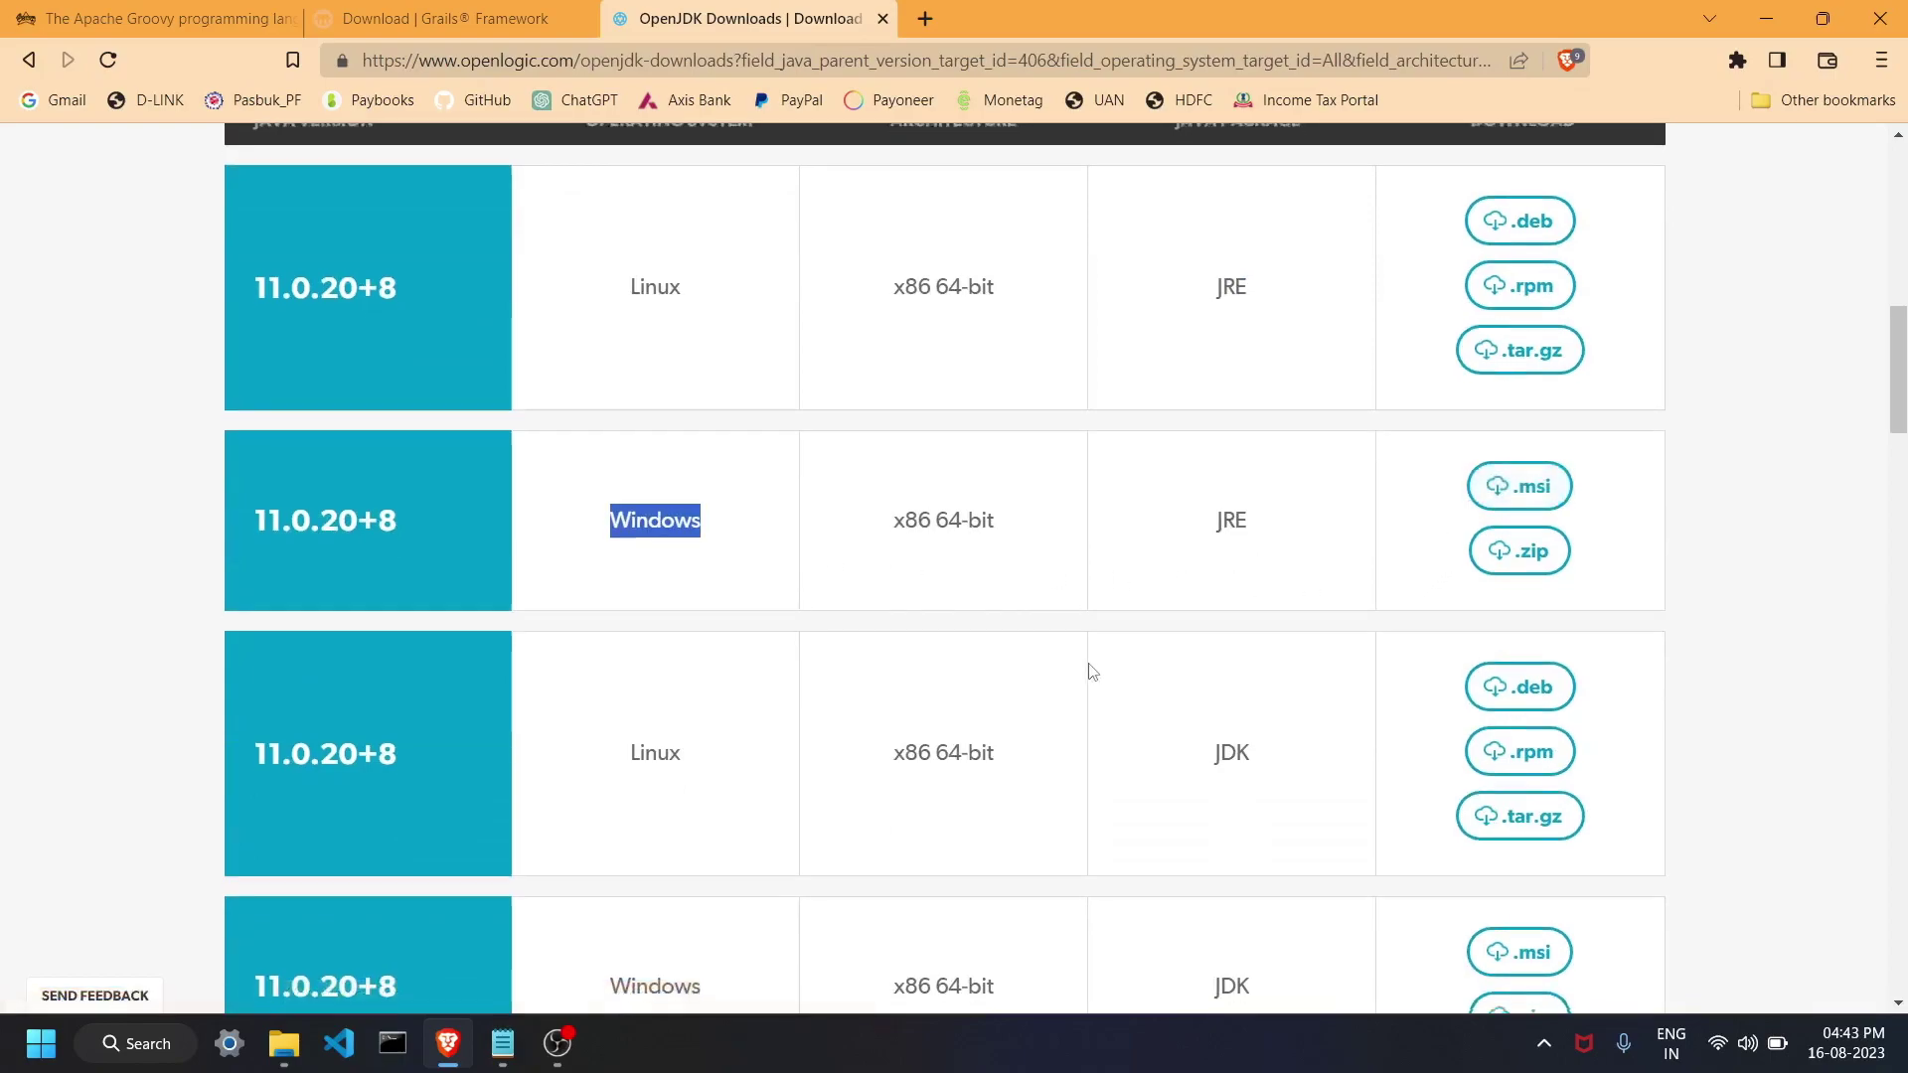
scroll(1094, 671, down, 1)
scroll(1143, 676, down, 2)
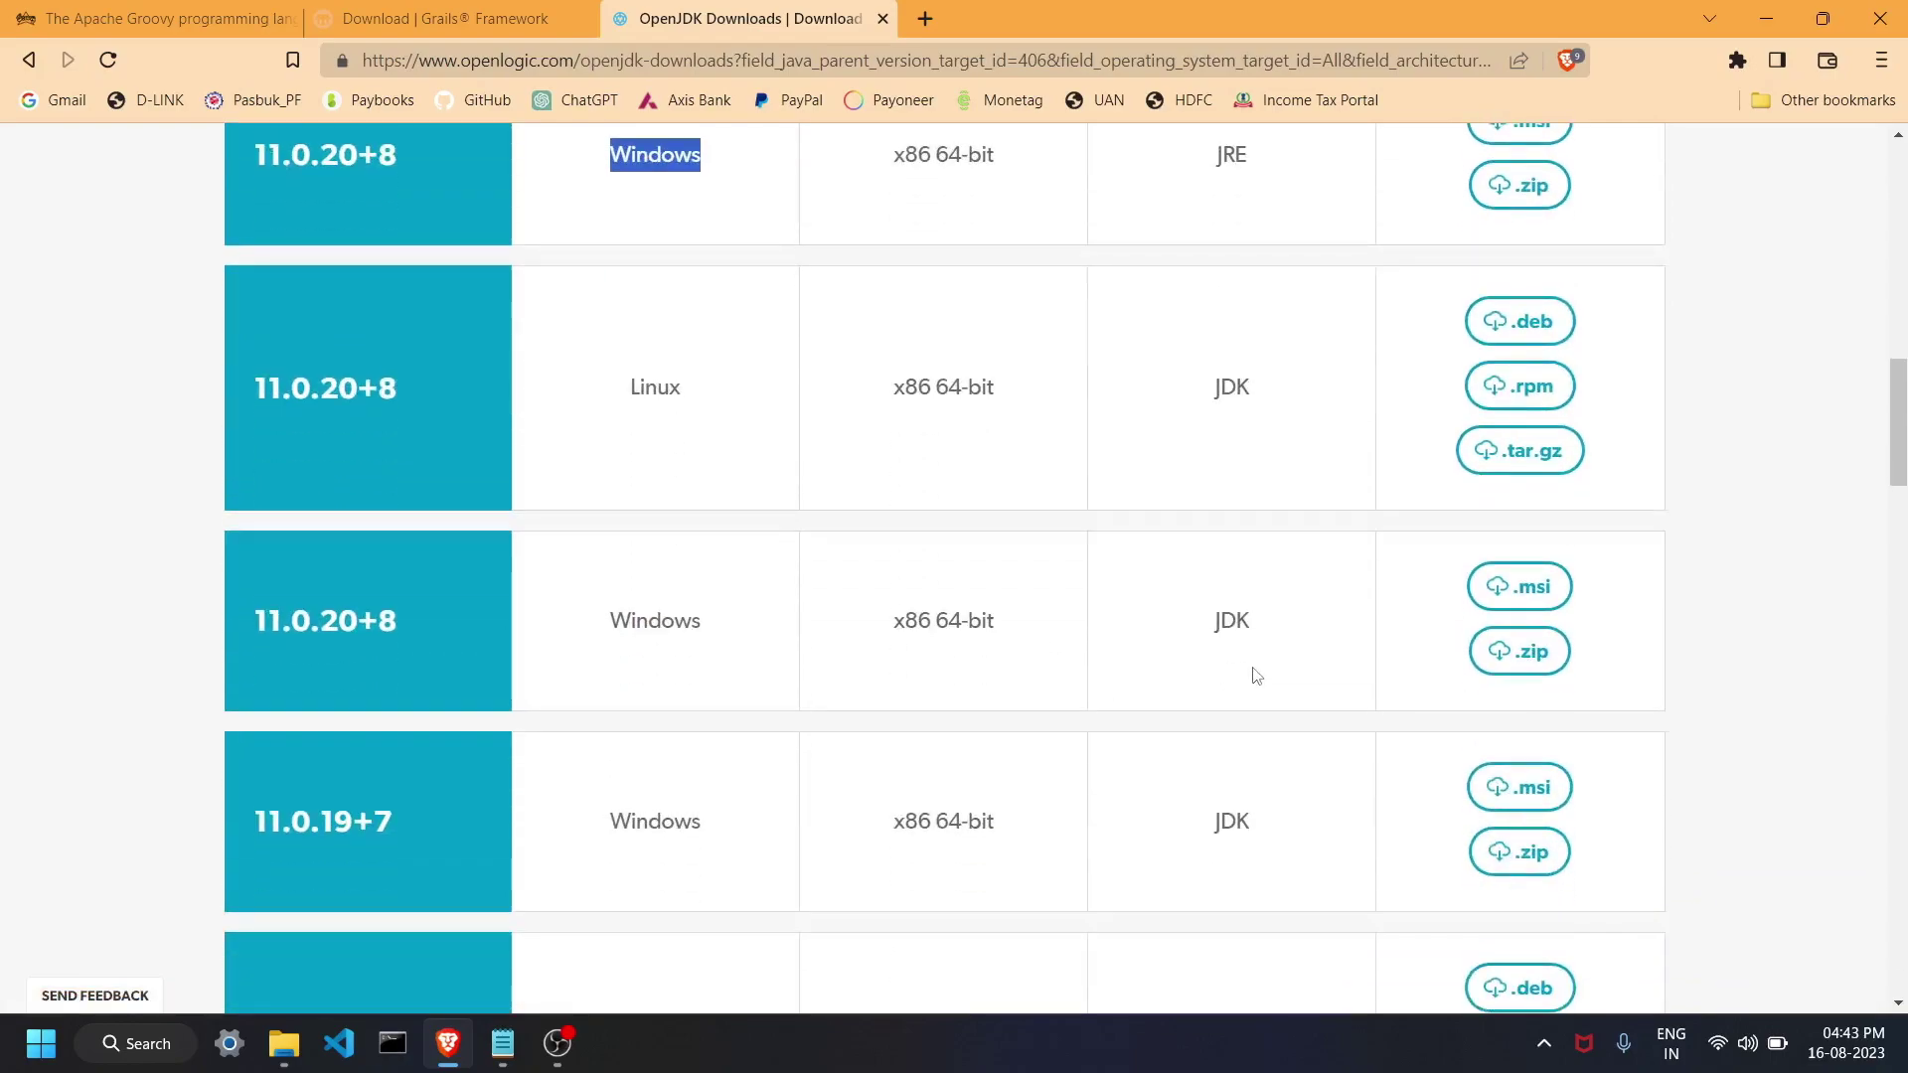
click(1263, 634)
double_click(1222, 626)
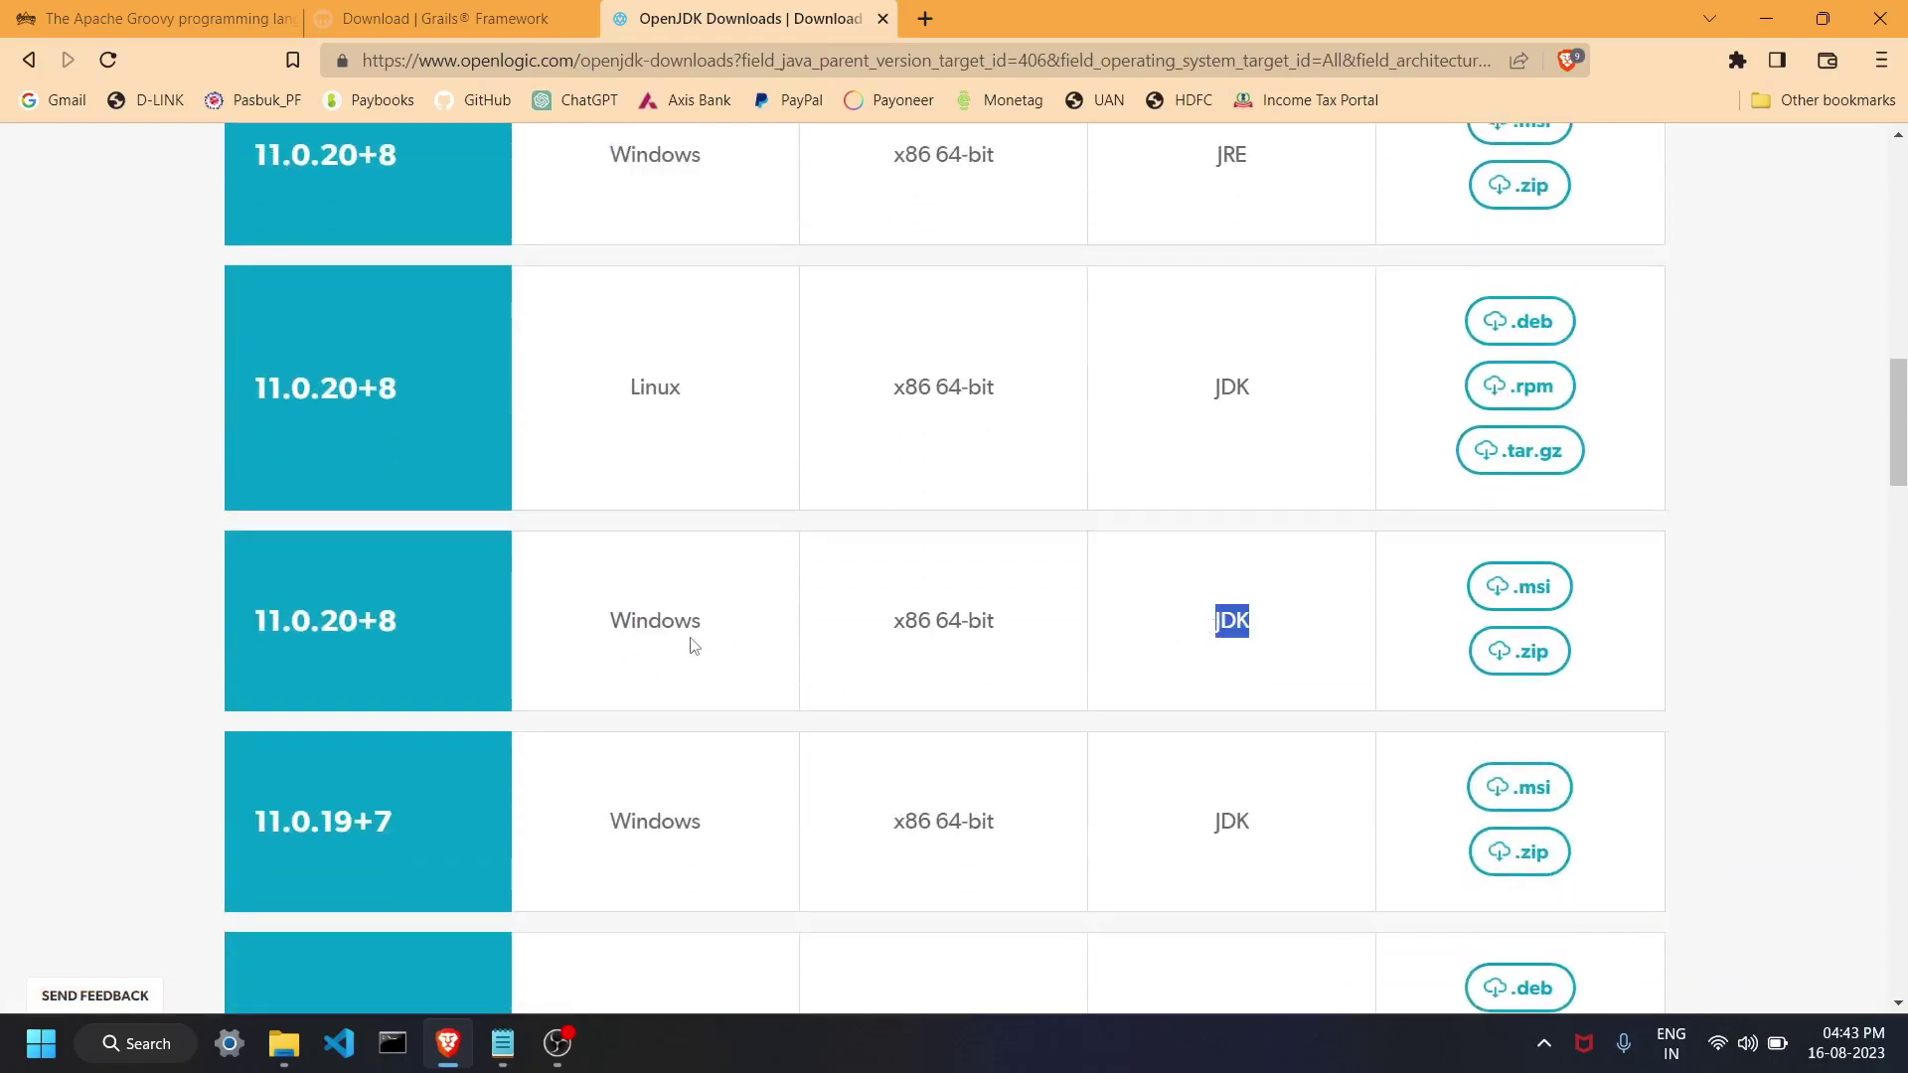
double_click(668, 616)
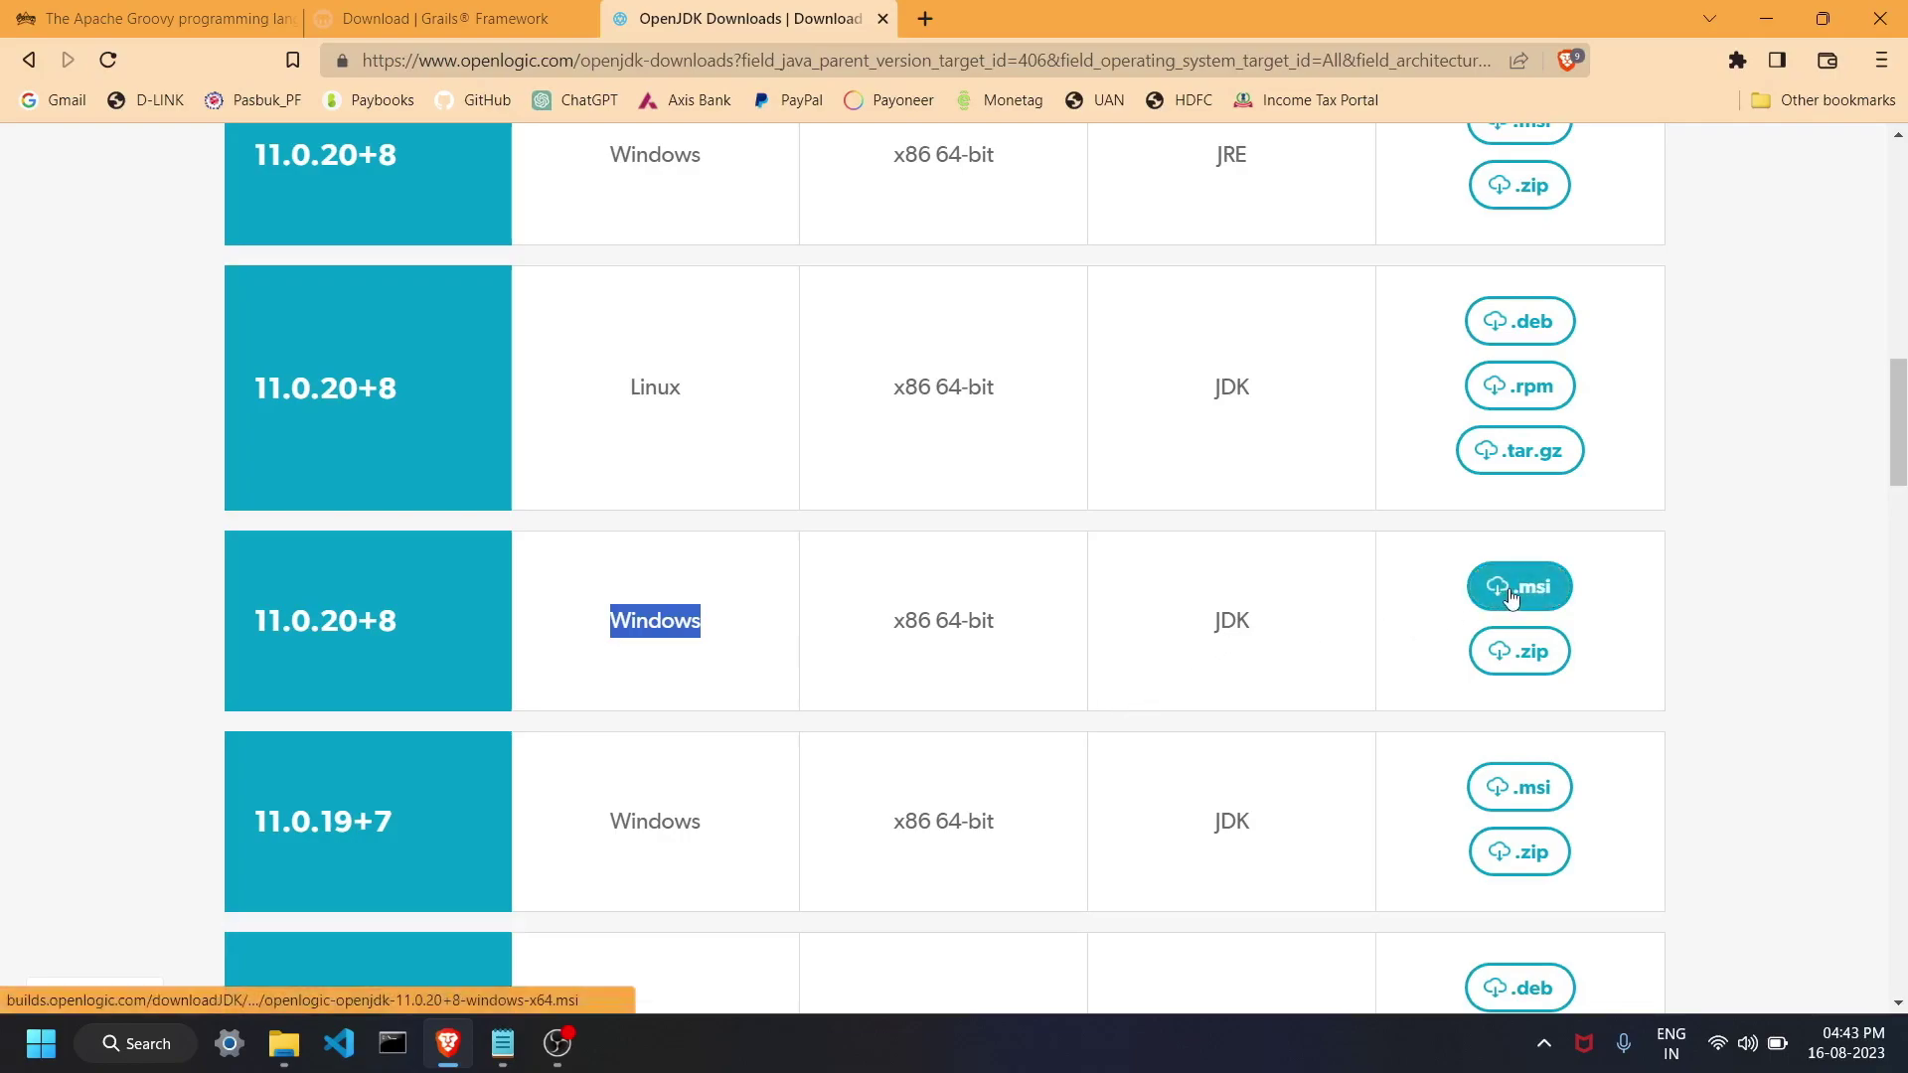
click(1256, 641)
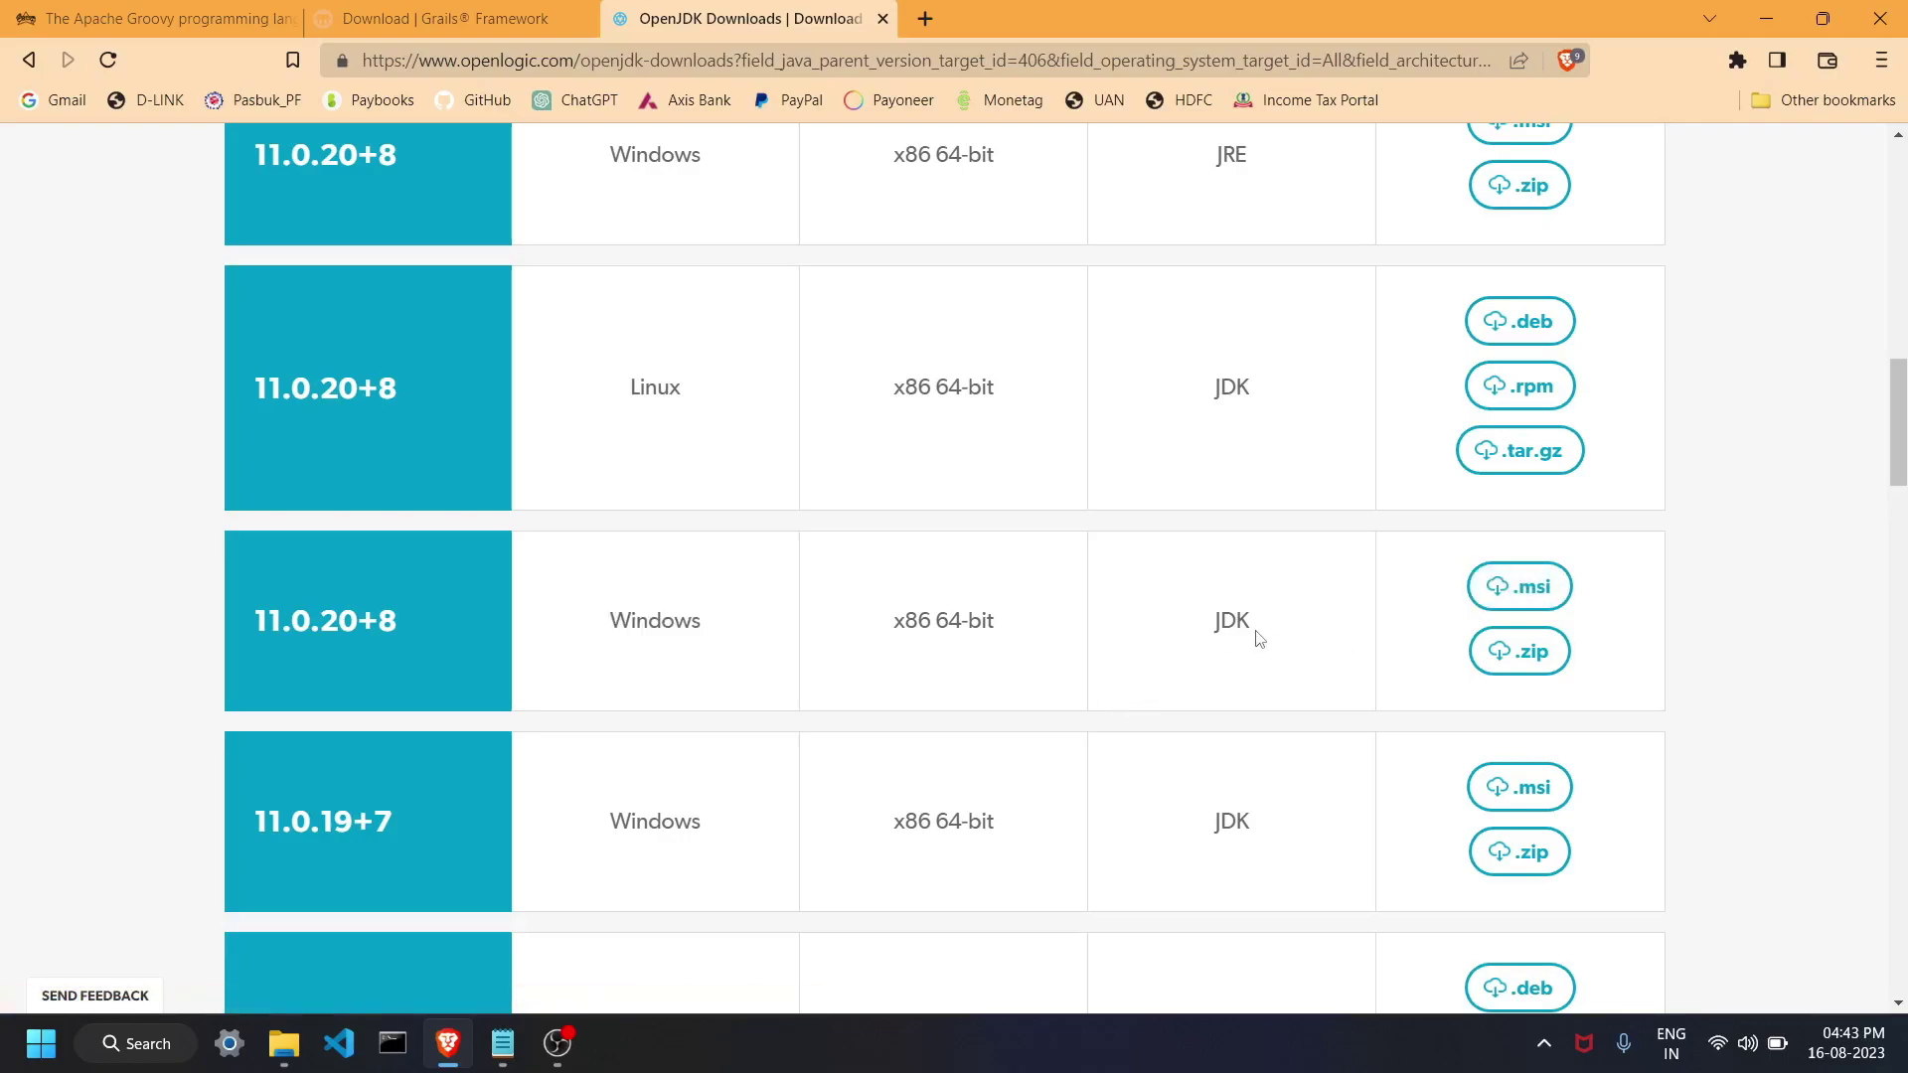
Compare the JRE and JDK package types of the 11.0.20+8 Windows builds, and switch back to the Notepad instructions.
scroll(1020, 583, up, 1)
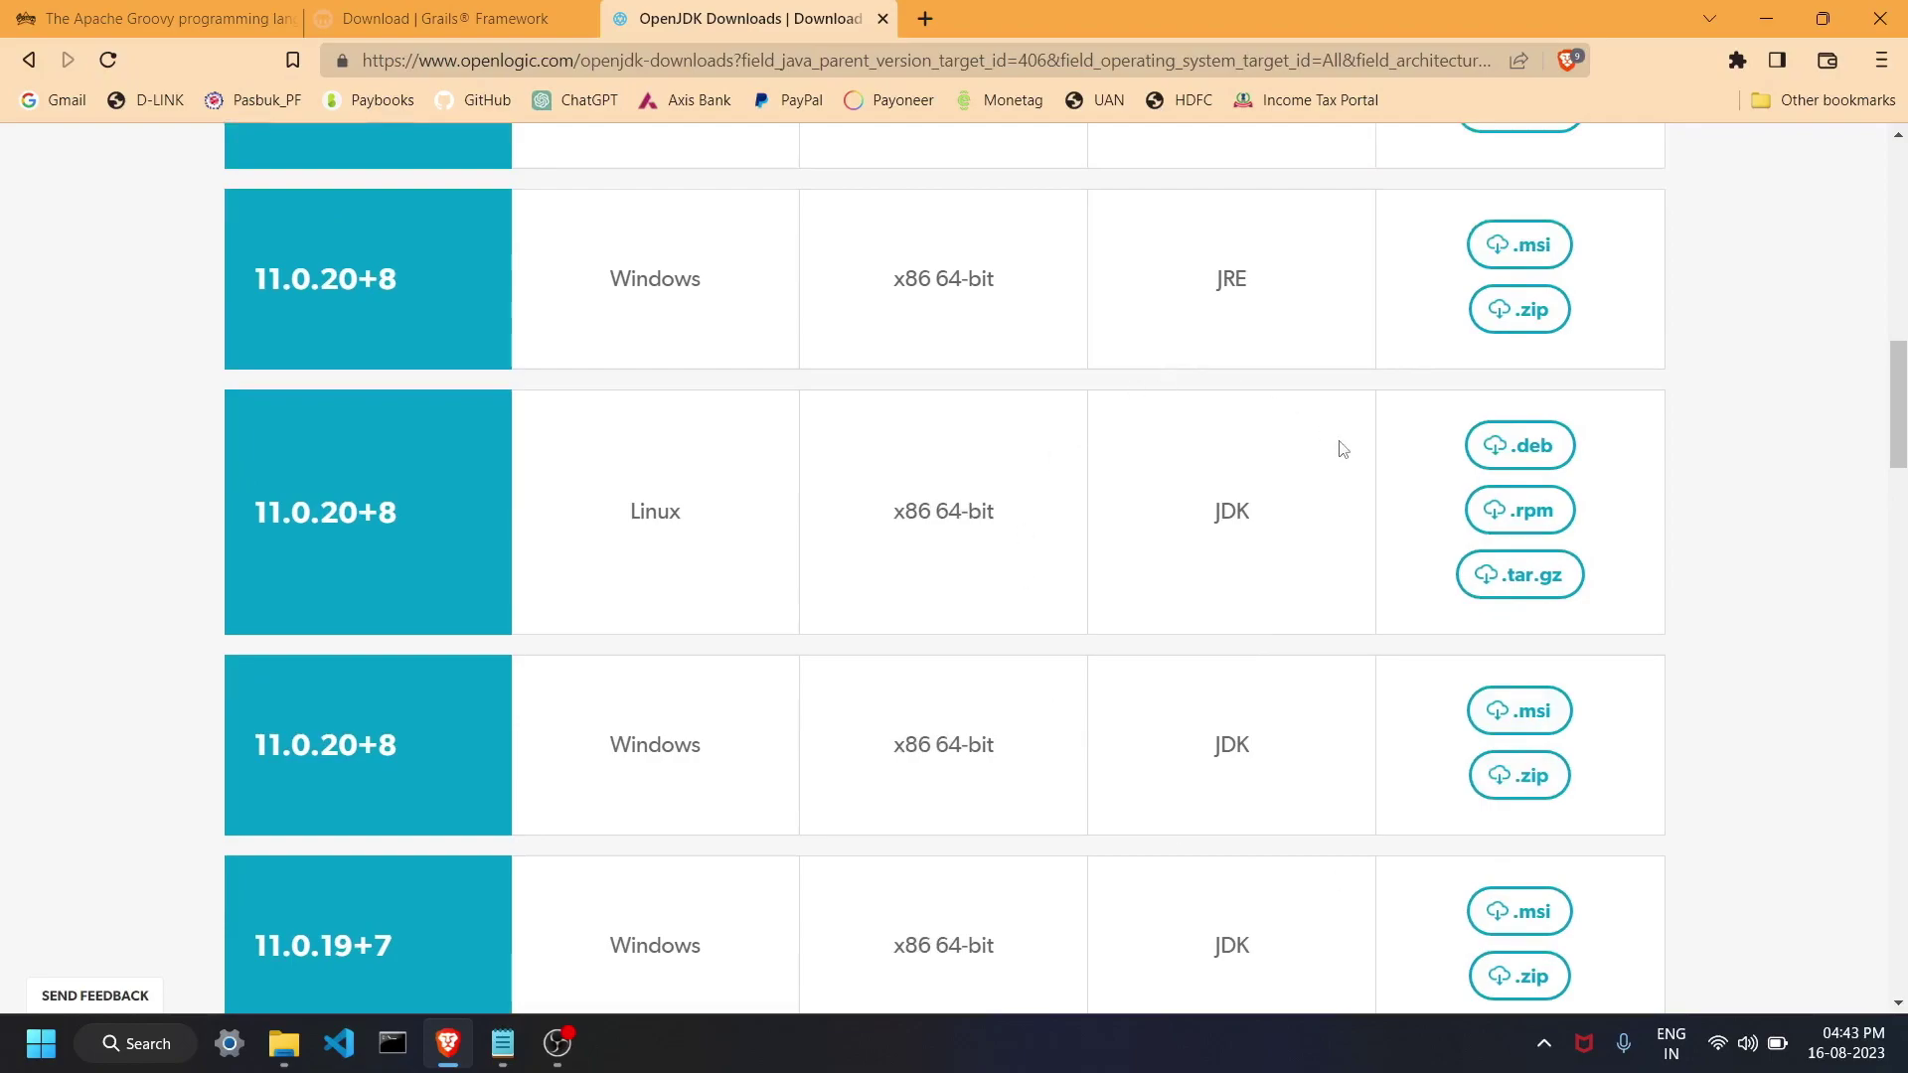
drag(1296, 291, 1165, 290)
drag(1265, 759, 1194, 757)
drag(1278, 272, 1213, 266)
drag(1282, 759, 1193, 758)
click(503, 1043)
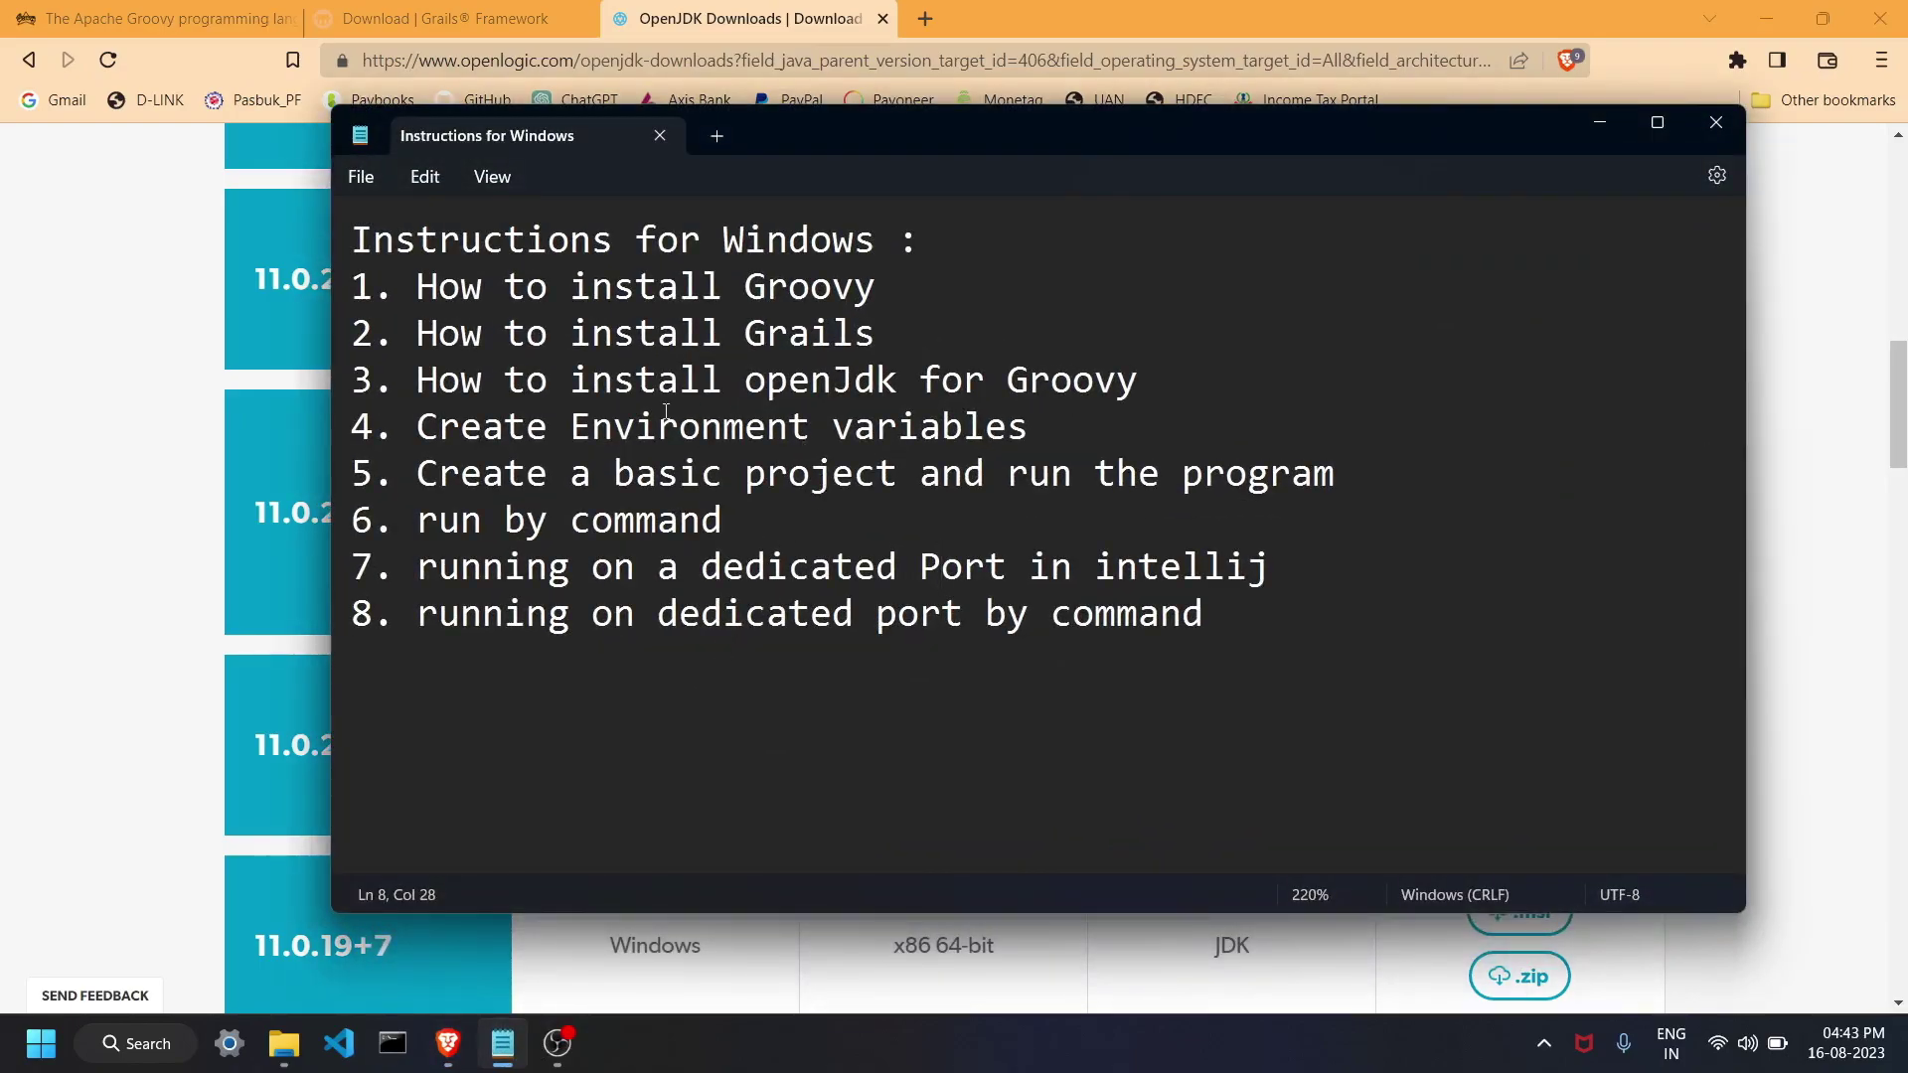
Review the Groovy, Grails and OpenJDK installation items and the environment variables item in the Notepad instructions.
click(947, 426)
drag(548, 427, 910, 408)
drag(1139, 381, 415, 276)
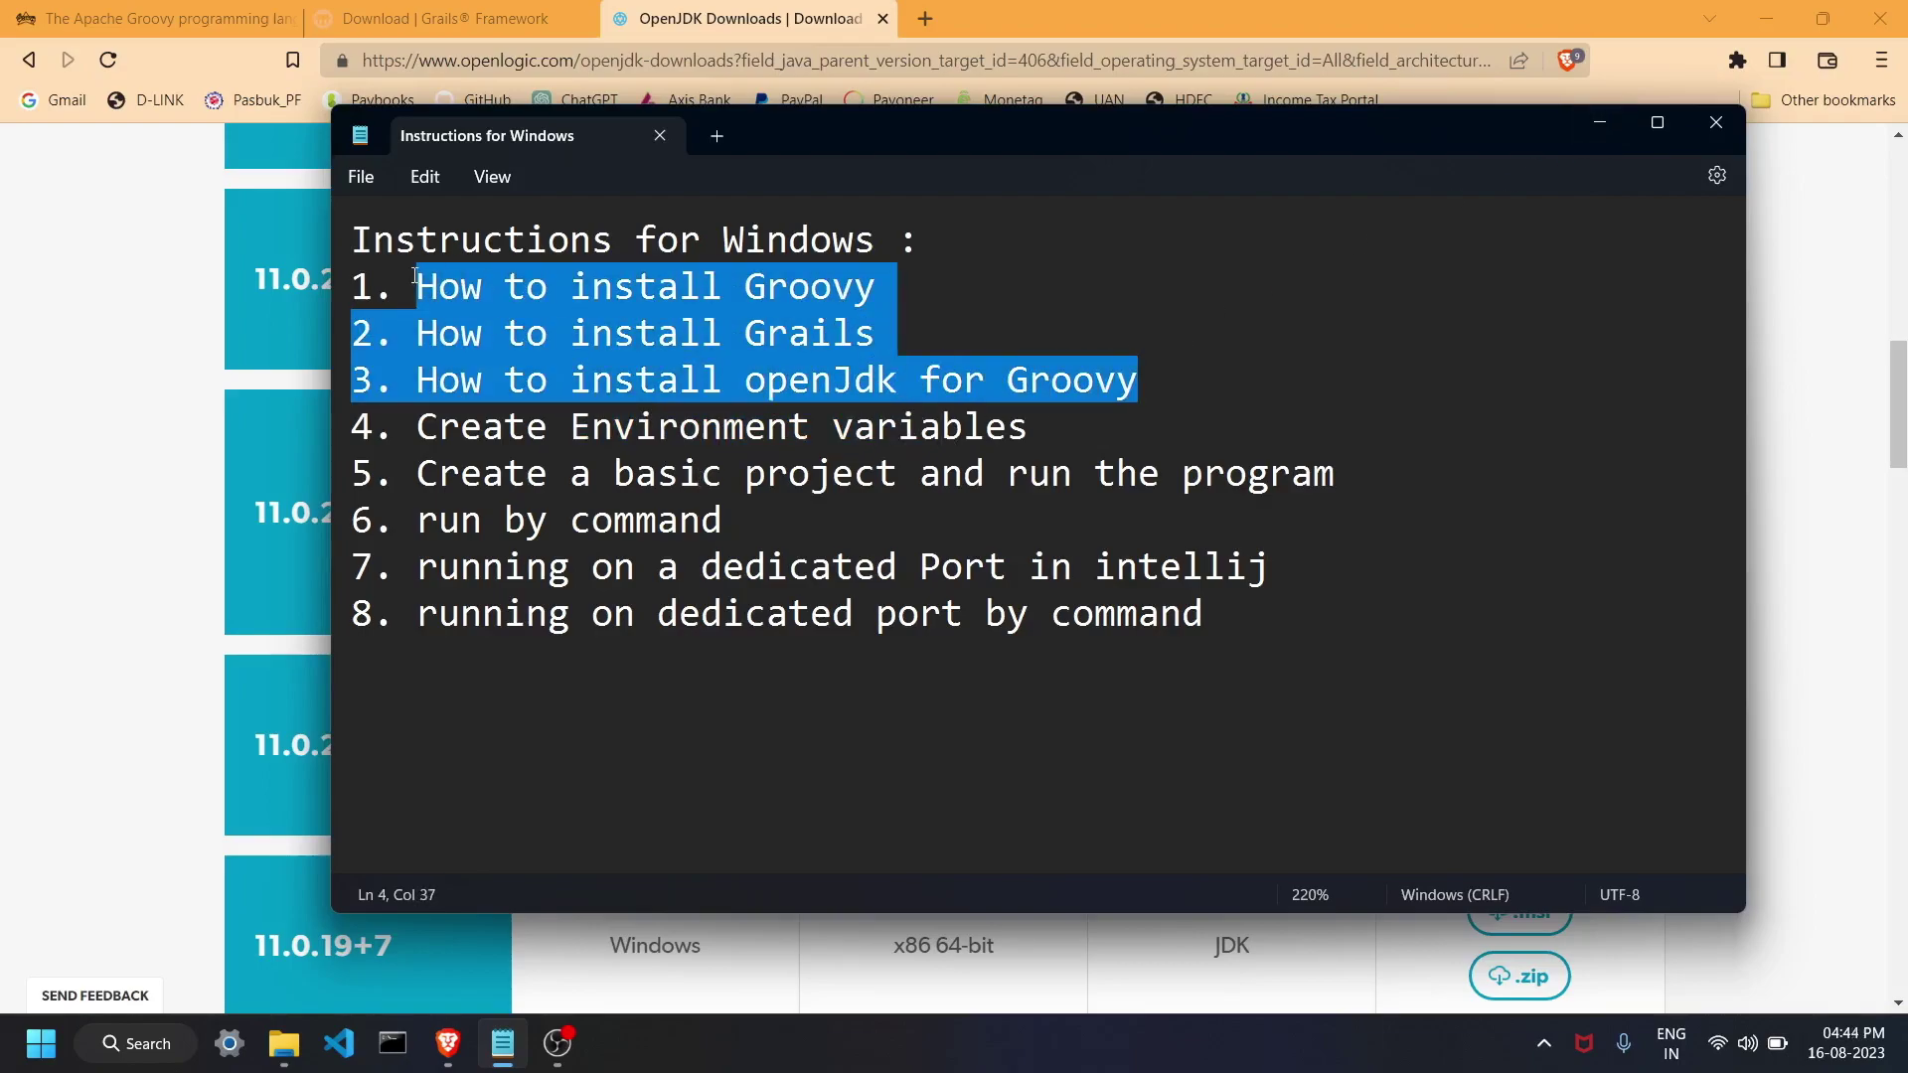
click(1165, 417)
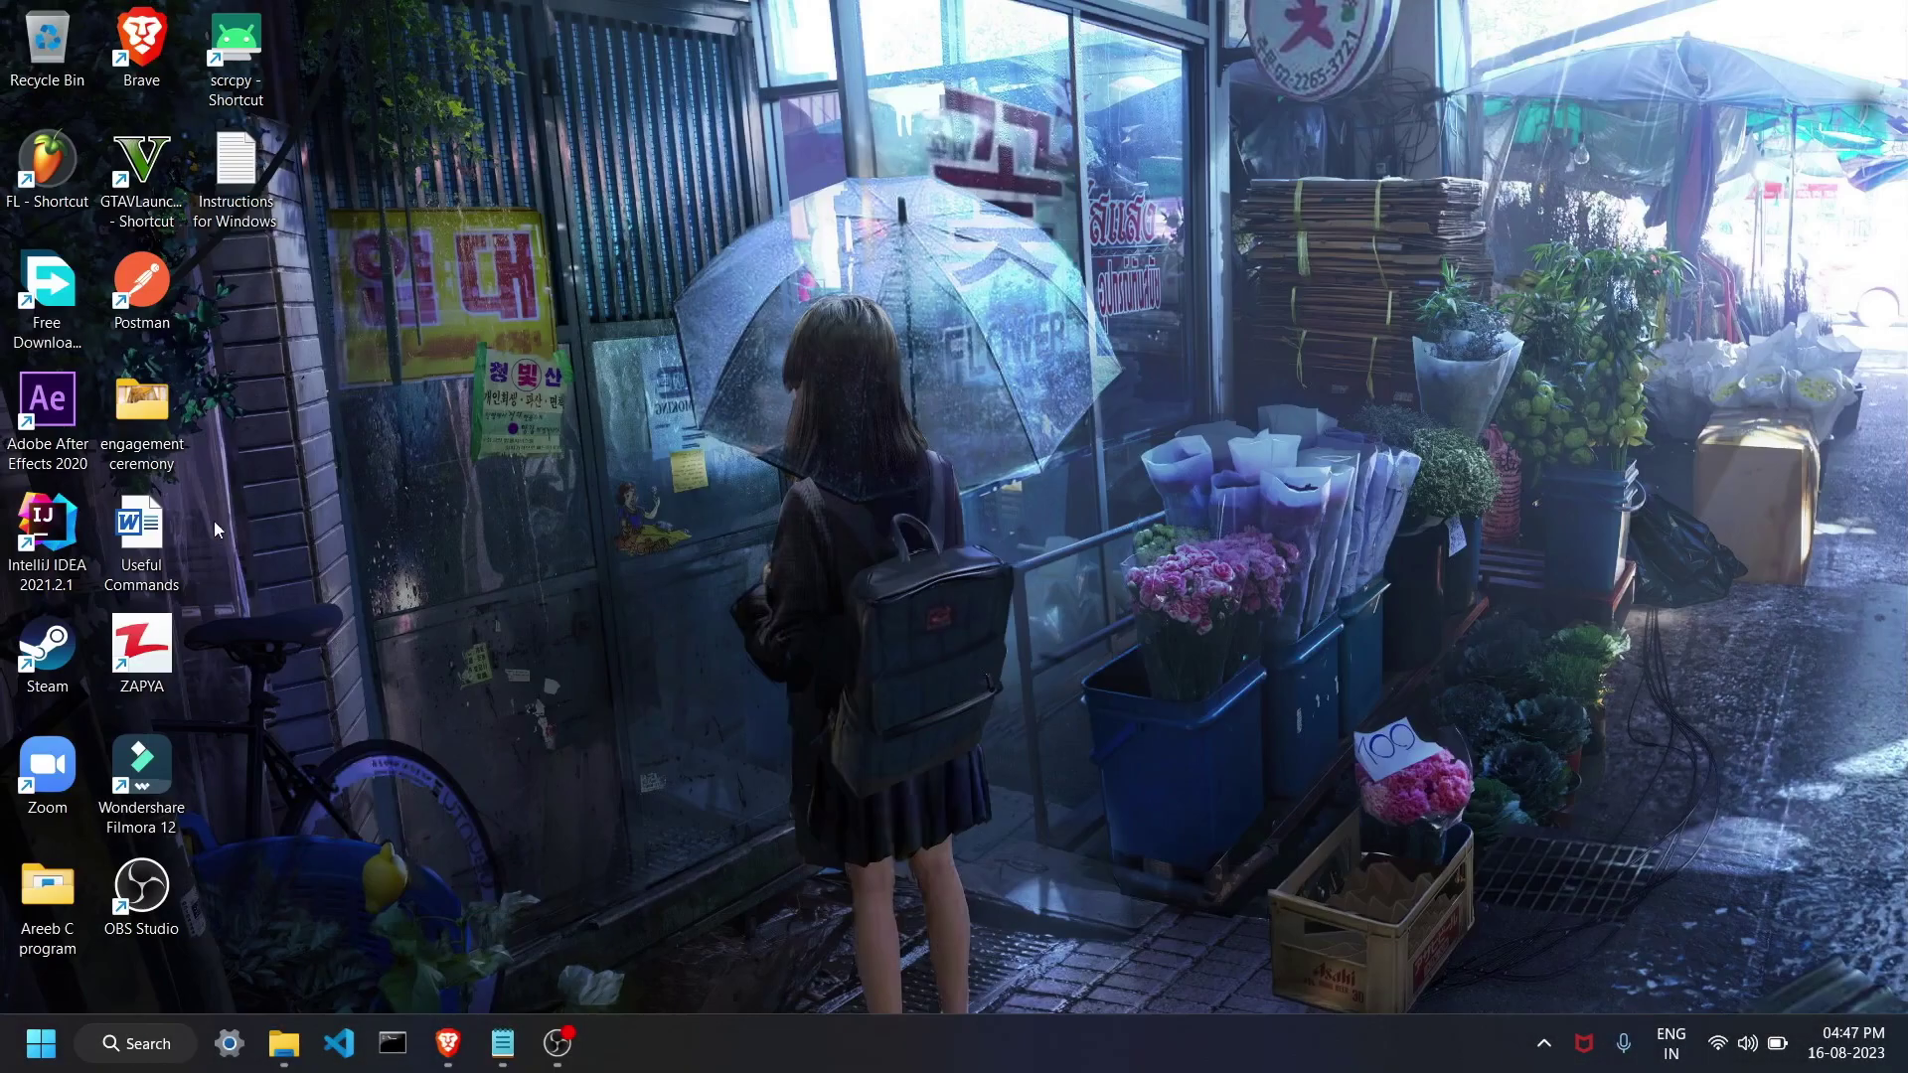
click(45, 1056)
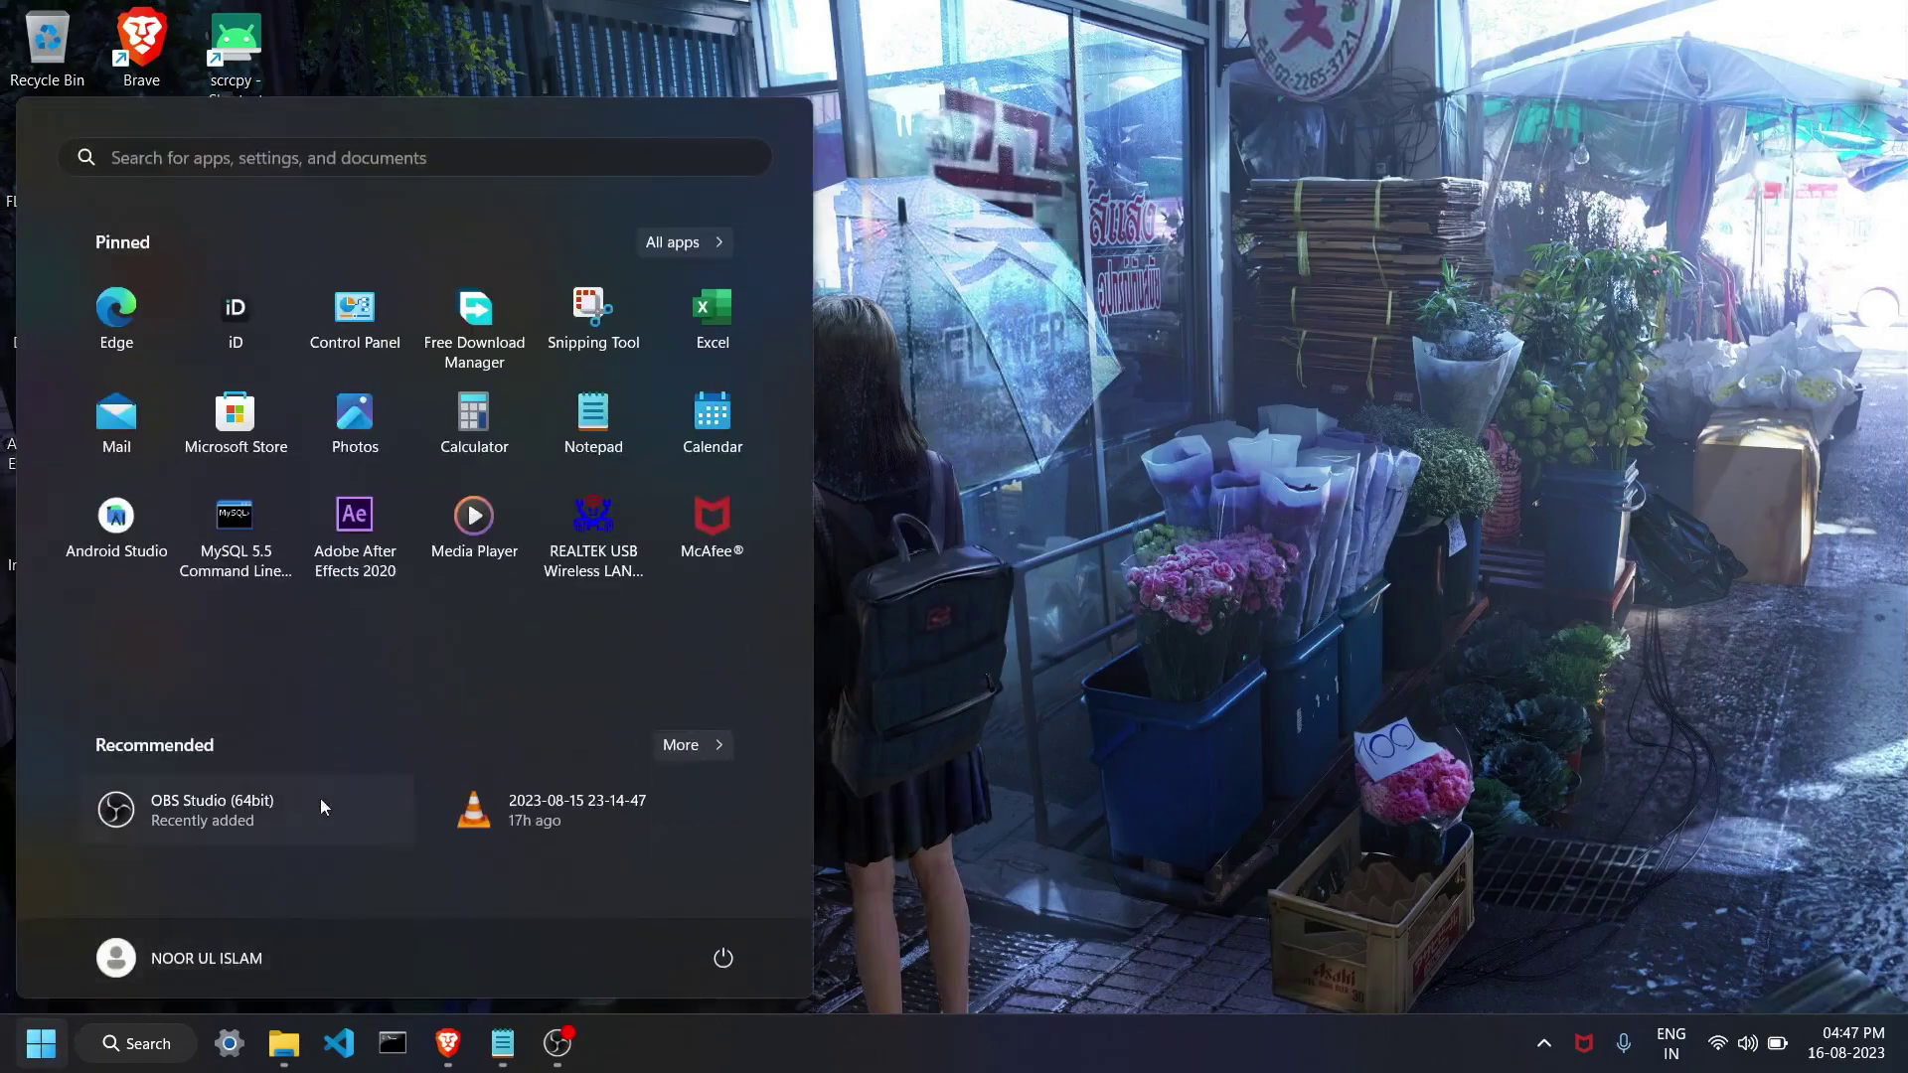
click(361, 158)
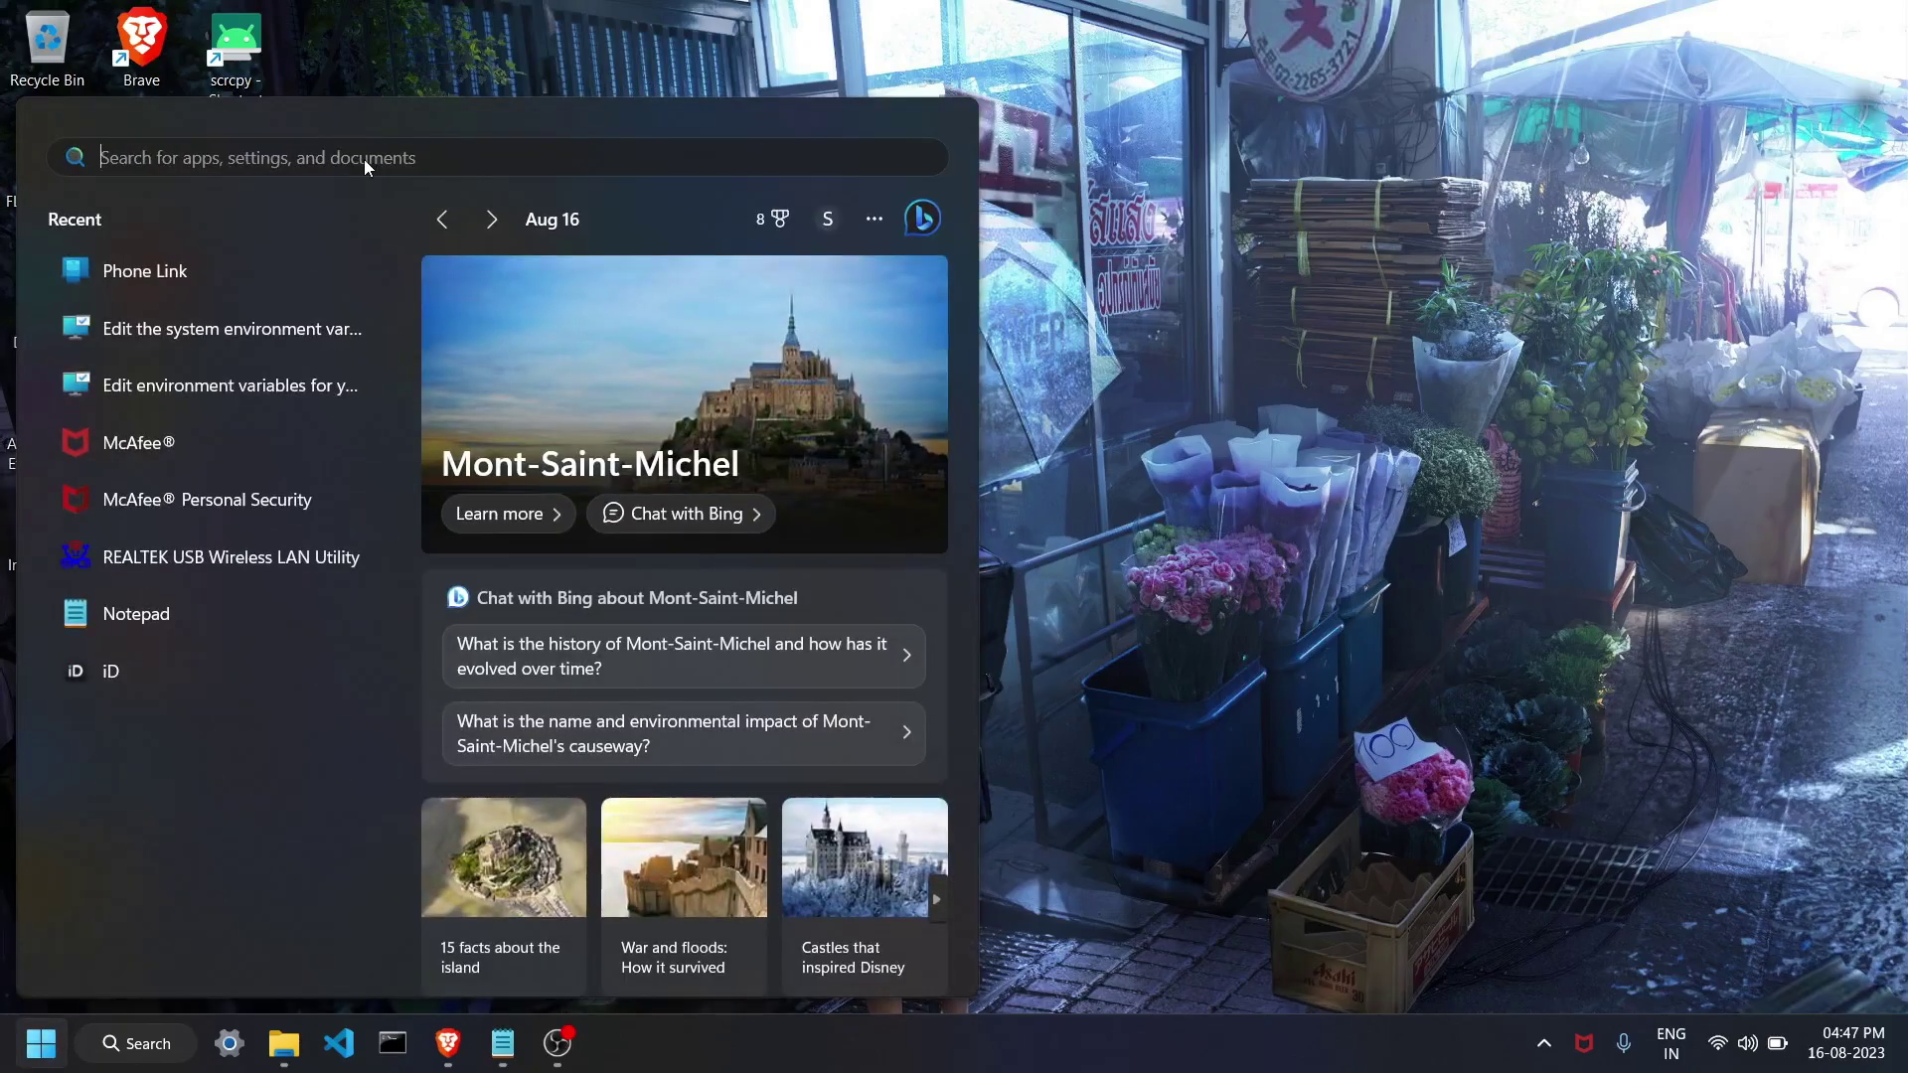
text(env)
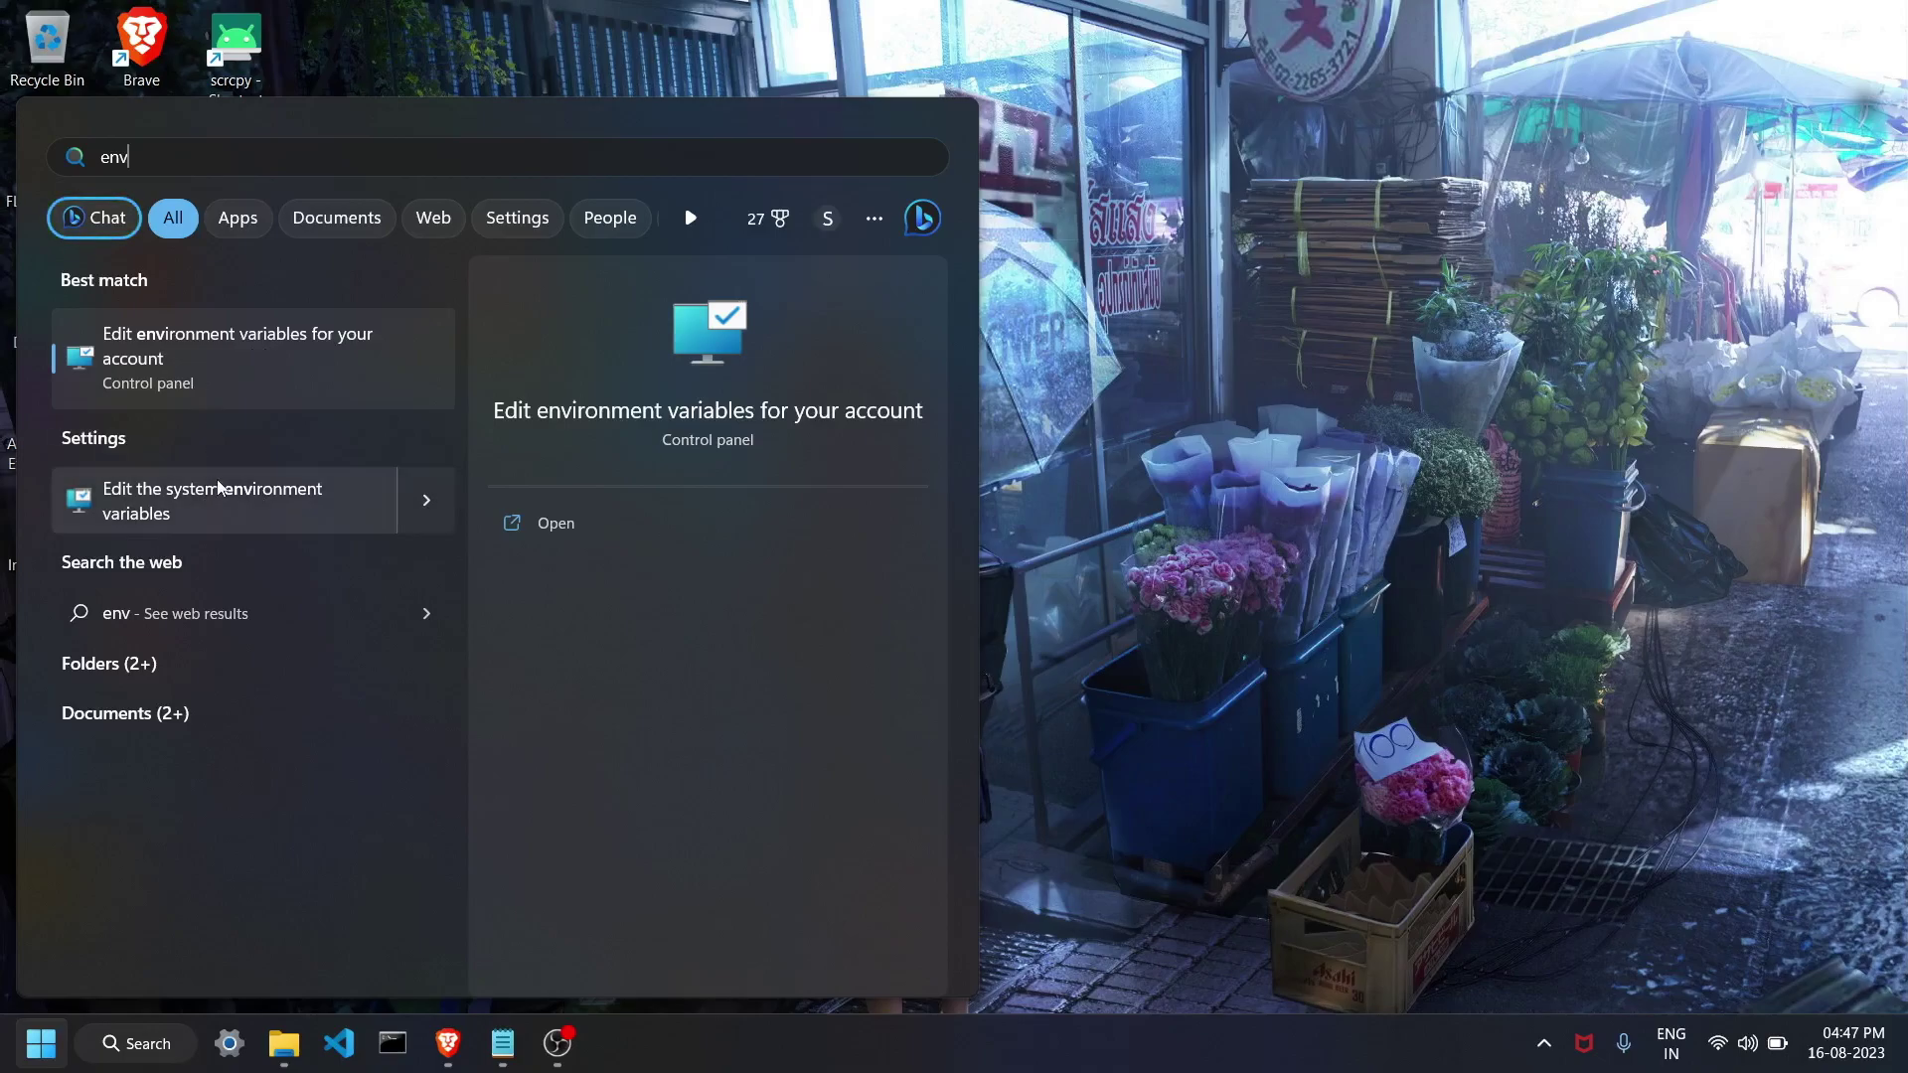
click(256, 349)
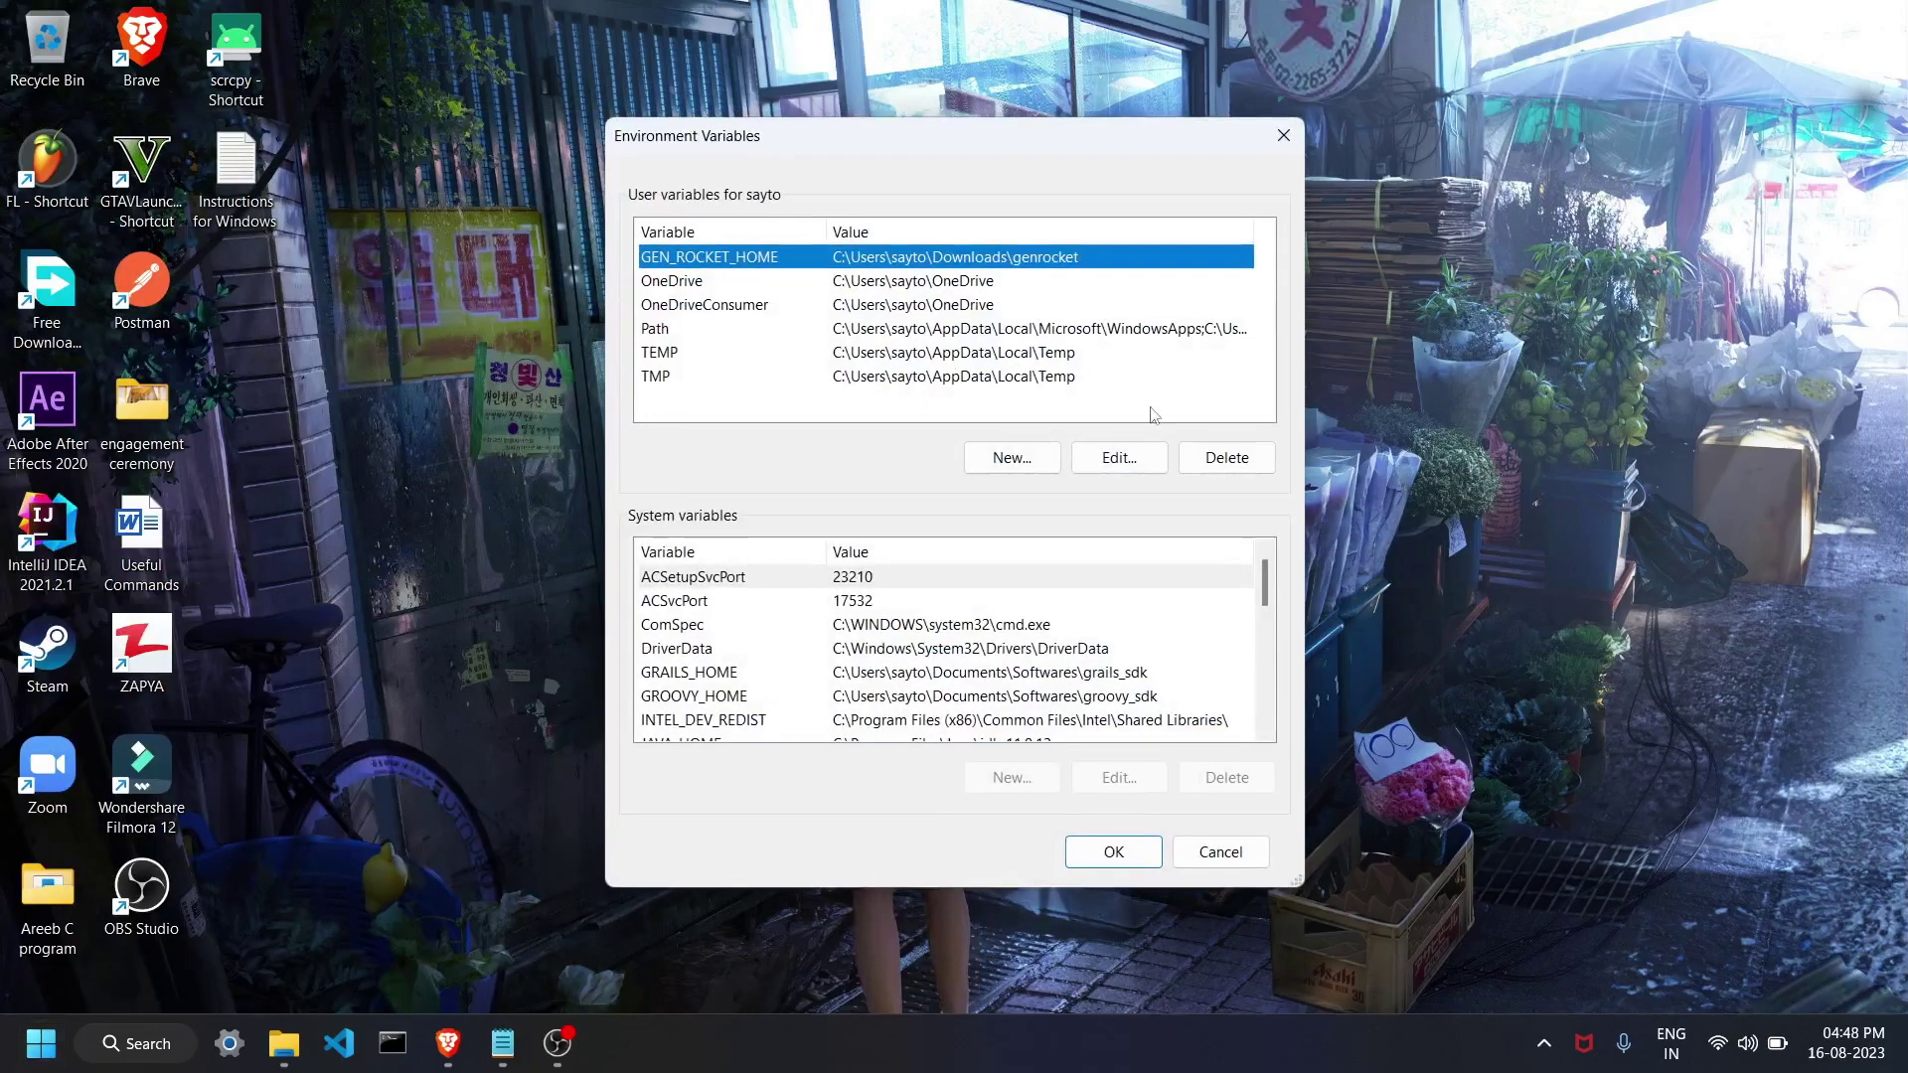
scroll(1028, 670, down, 1)
click(972, 634)
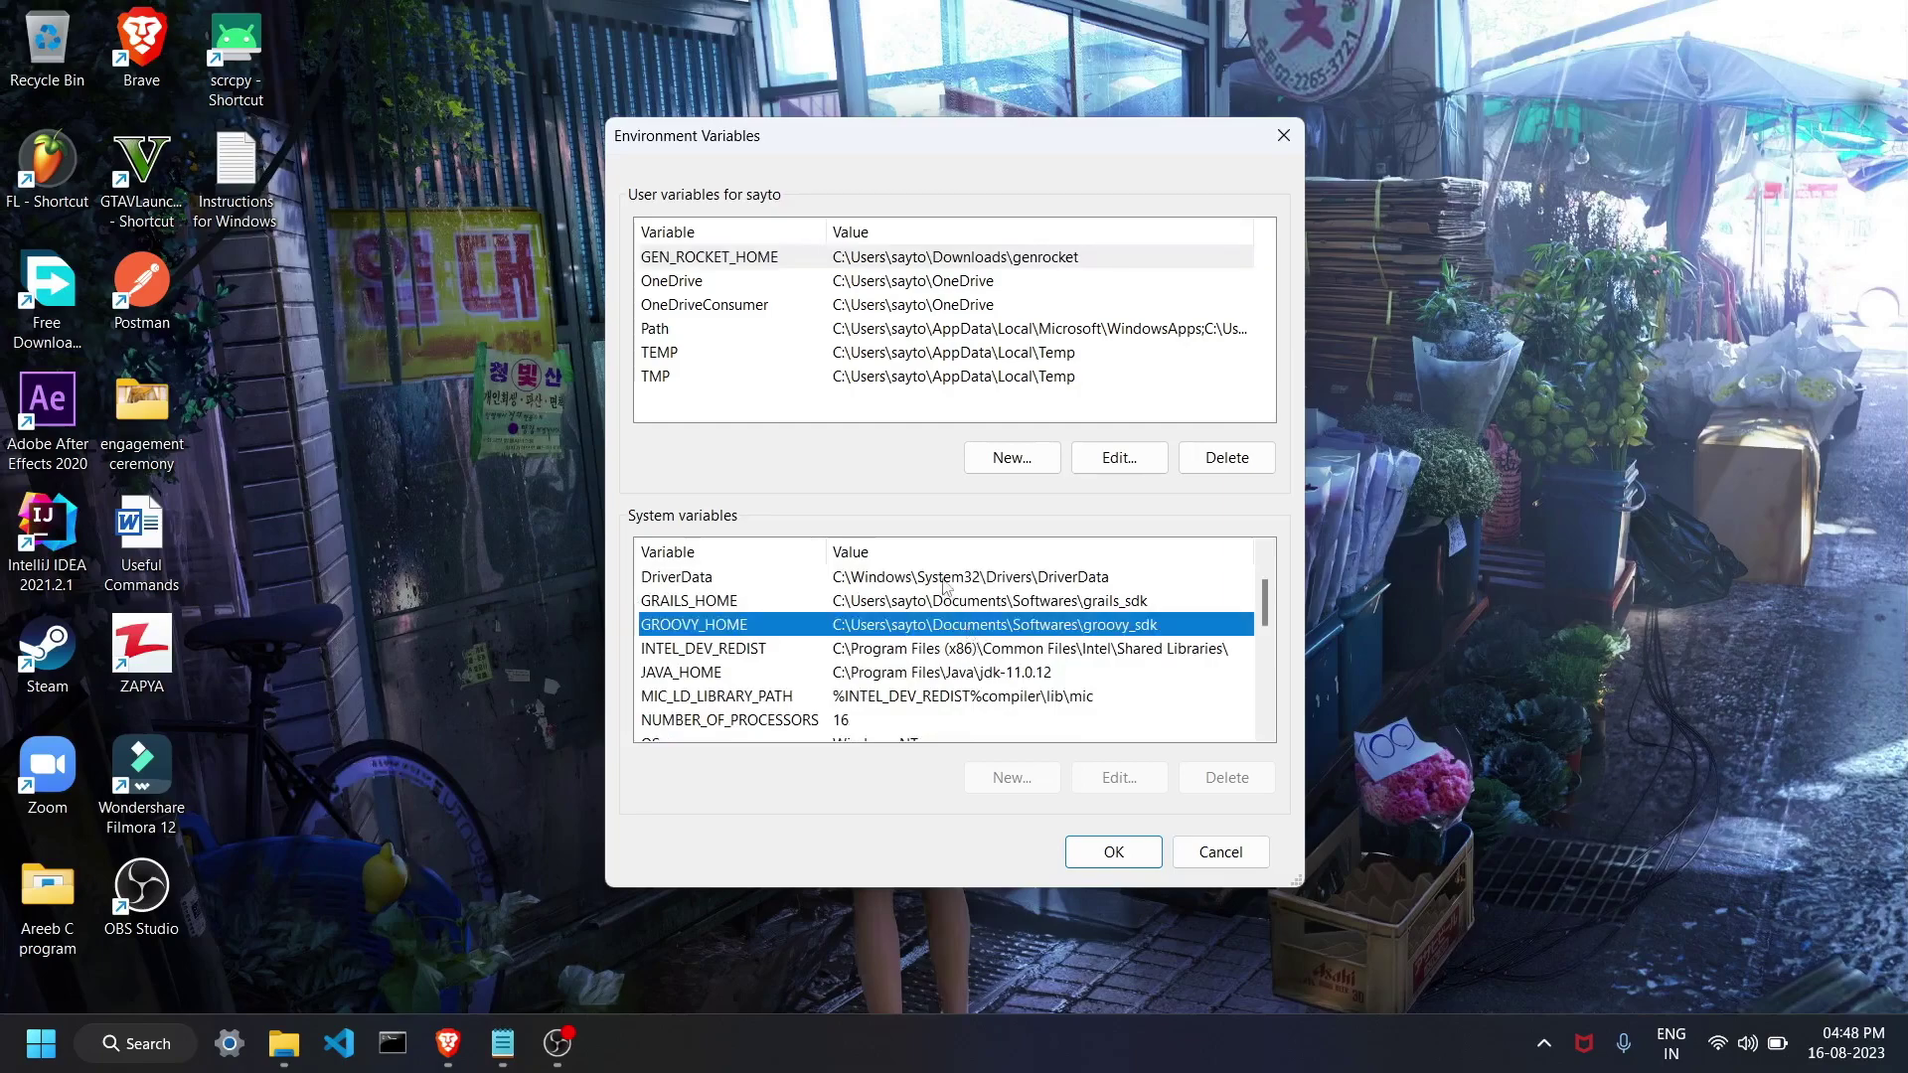
click(944, 581)
click(928, 646)
click(911, 719)
click(940, 602)
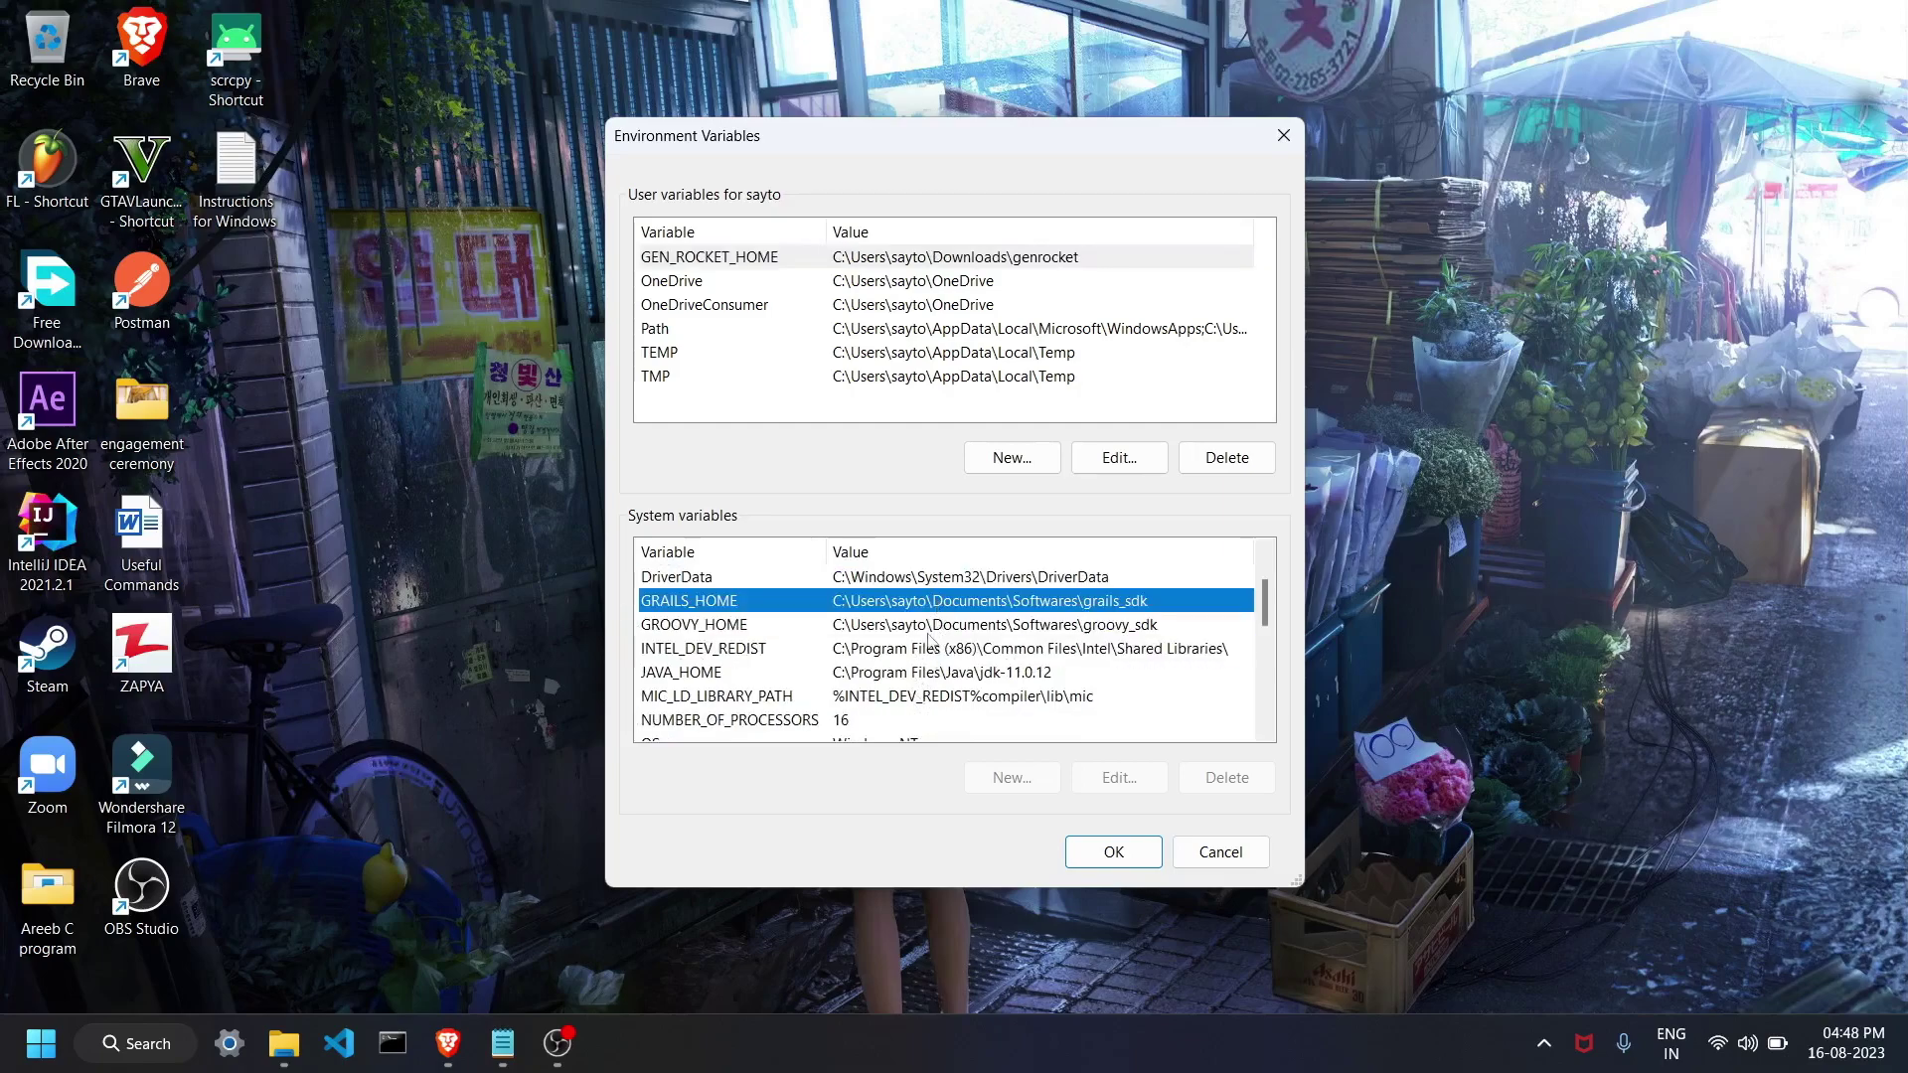
click(932, 626)
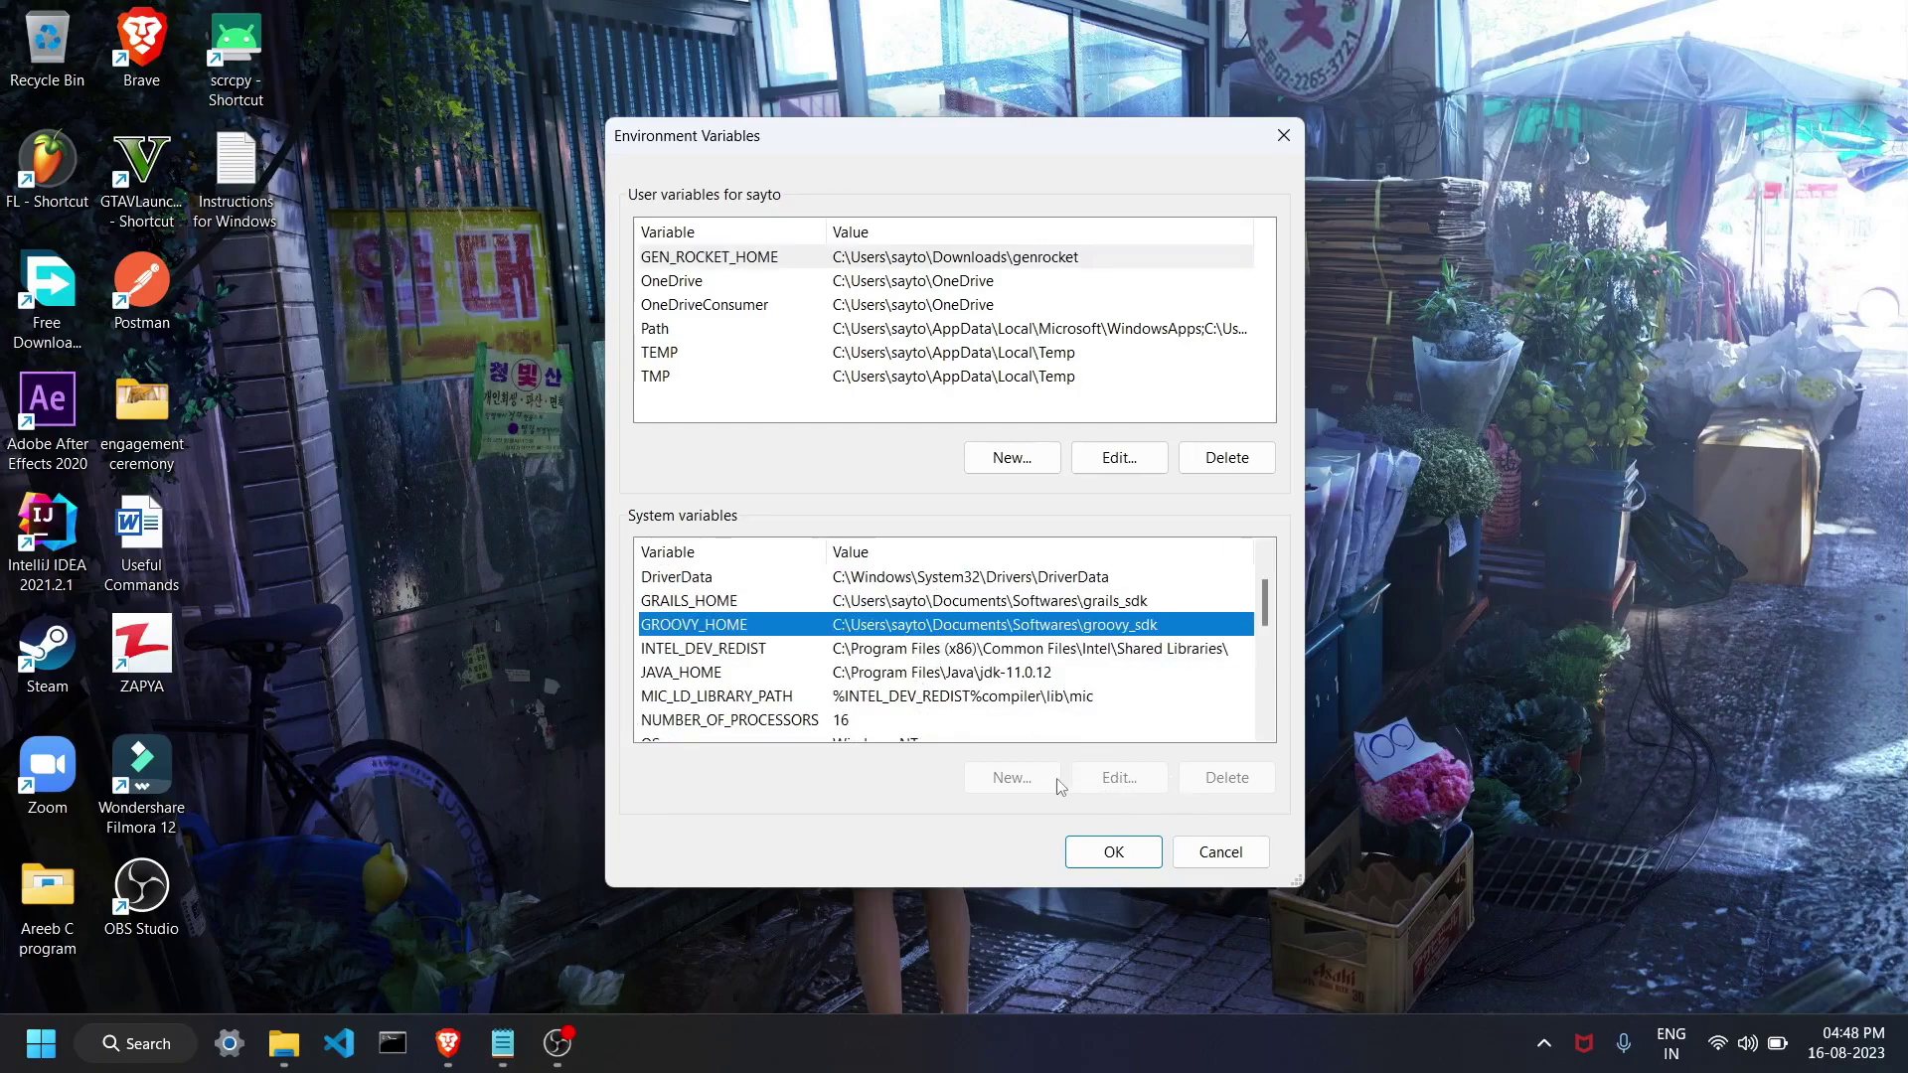
click(1205, 850)
Search Windows for "env", open the Environment Variables dialog through System Properties, and select GRAILS_HOME among the system variables.
click(72, 1045)
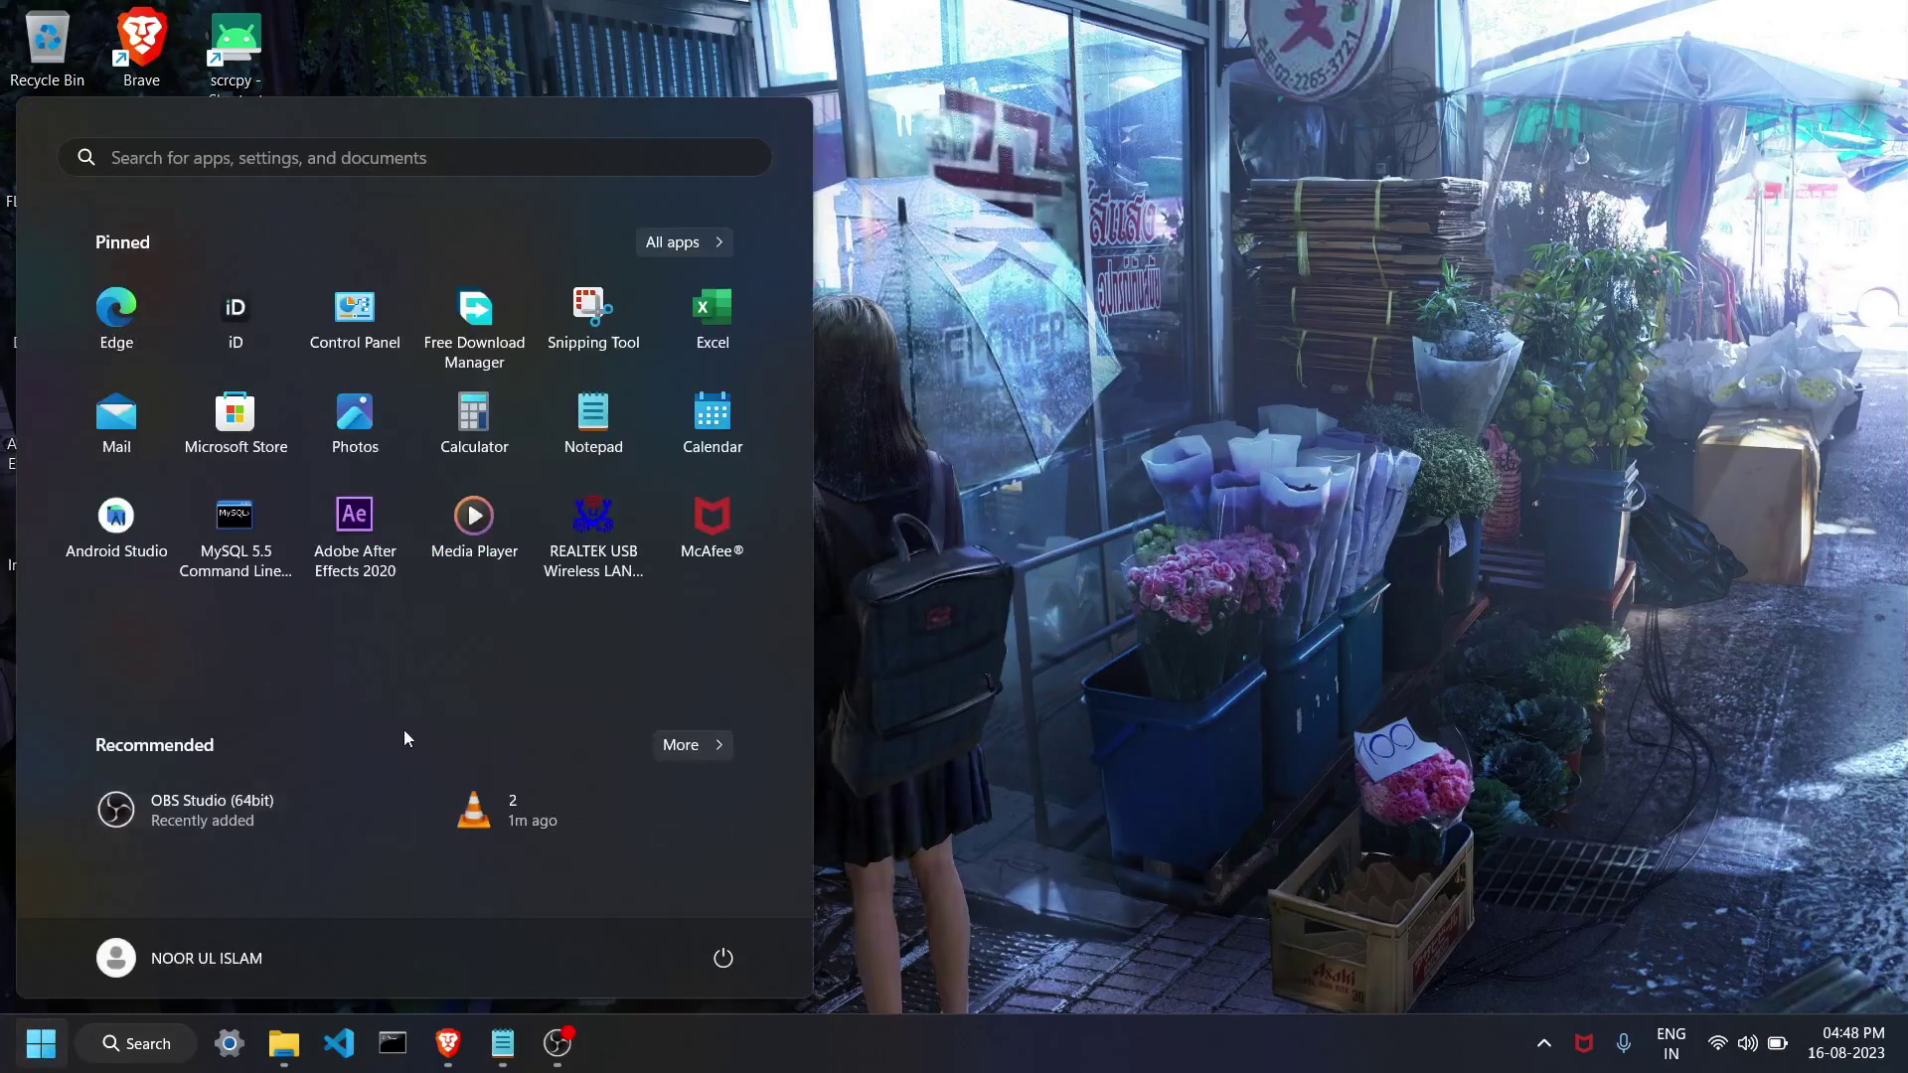
text(env)
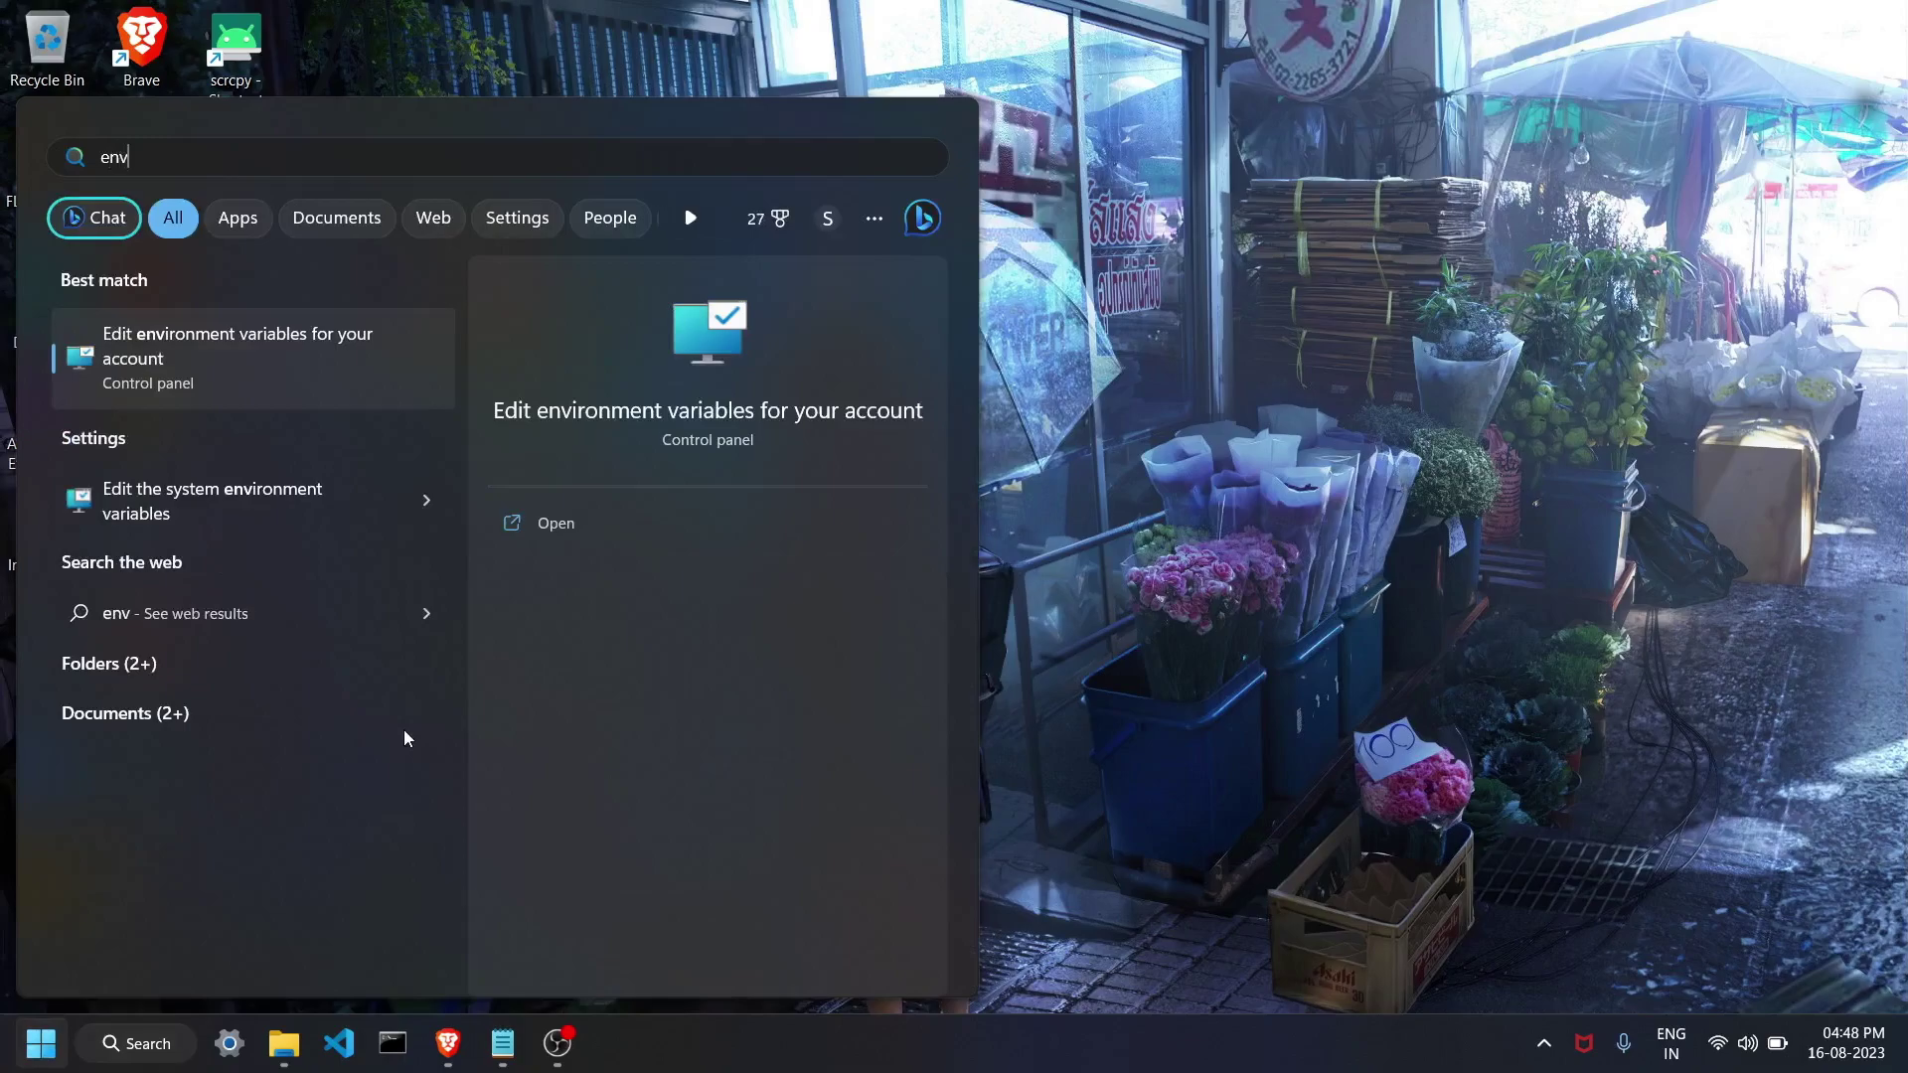
click(294, 511)
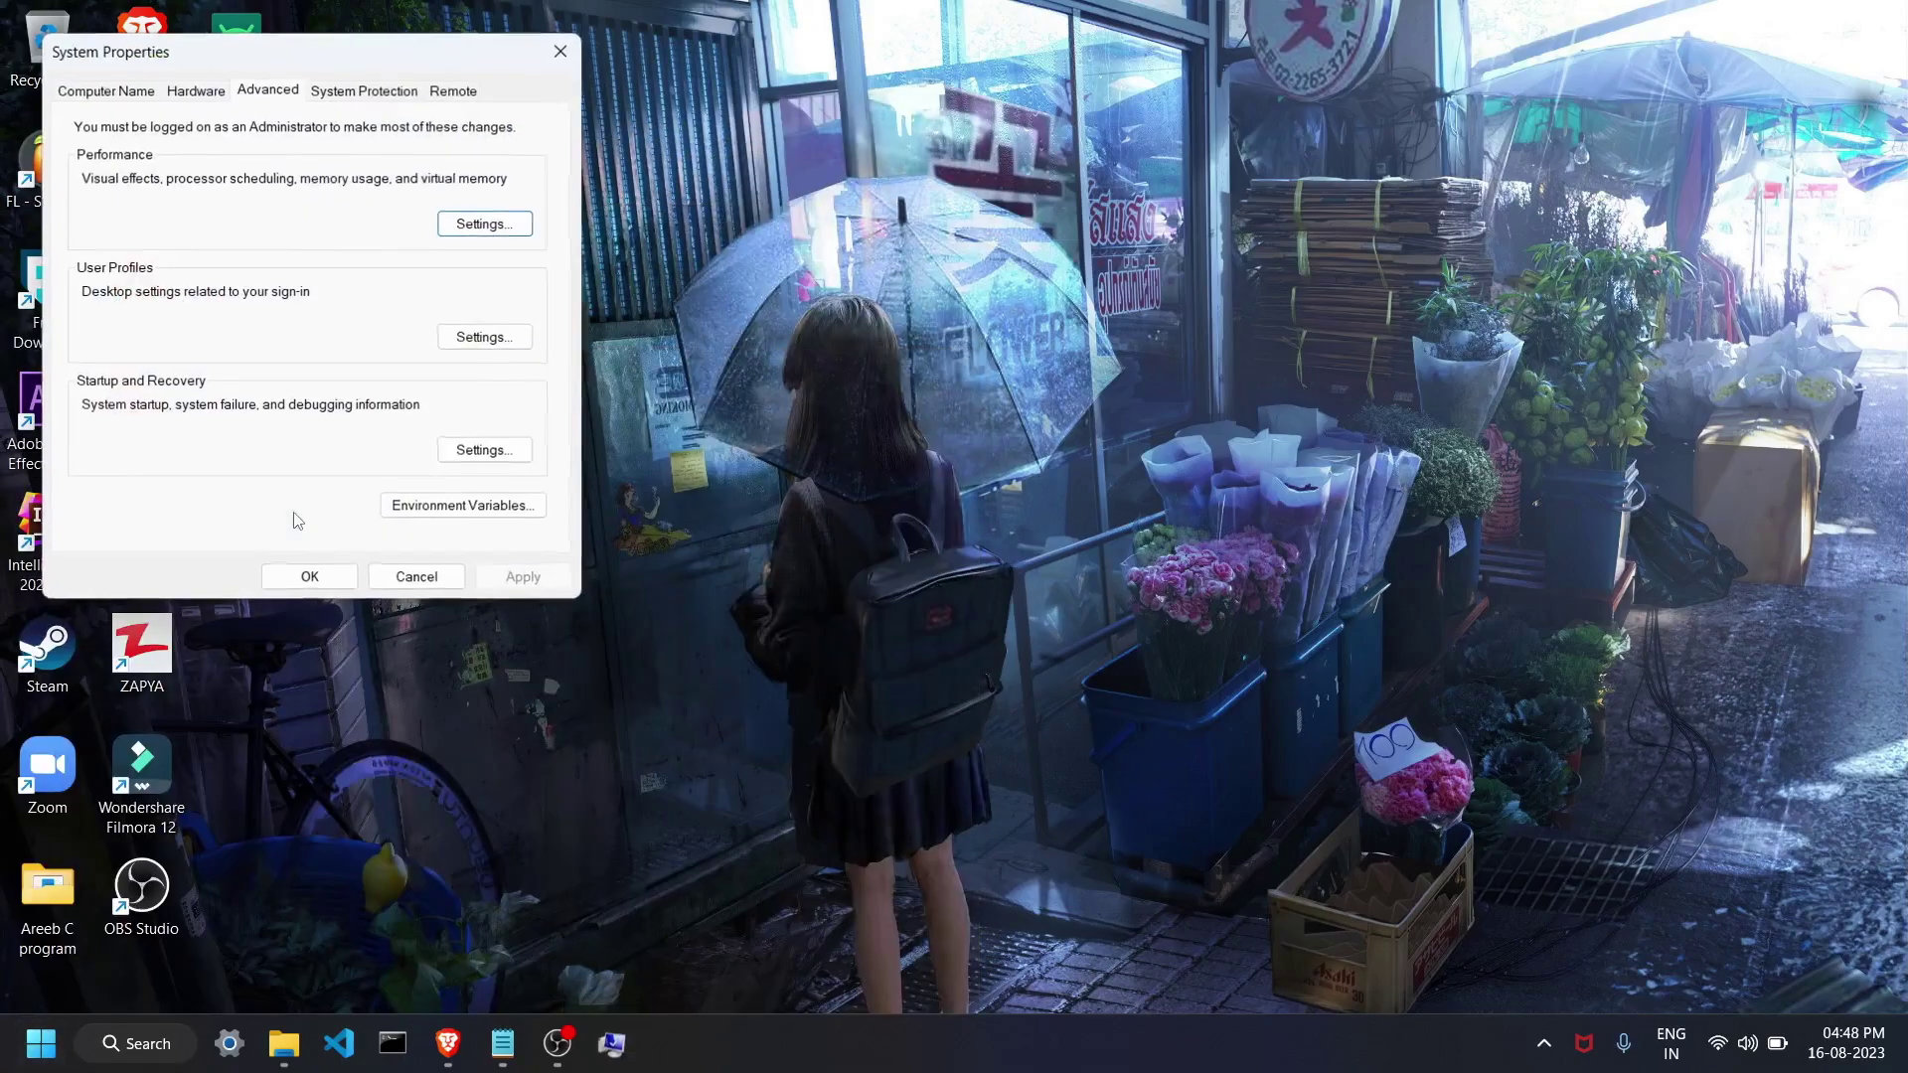
click(478, 509)
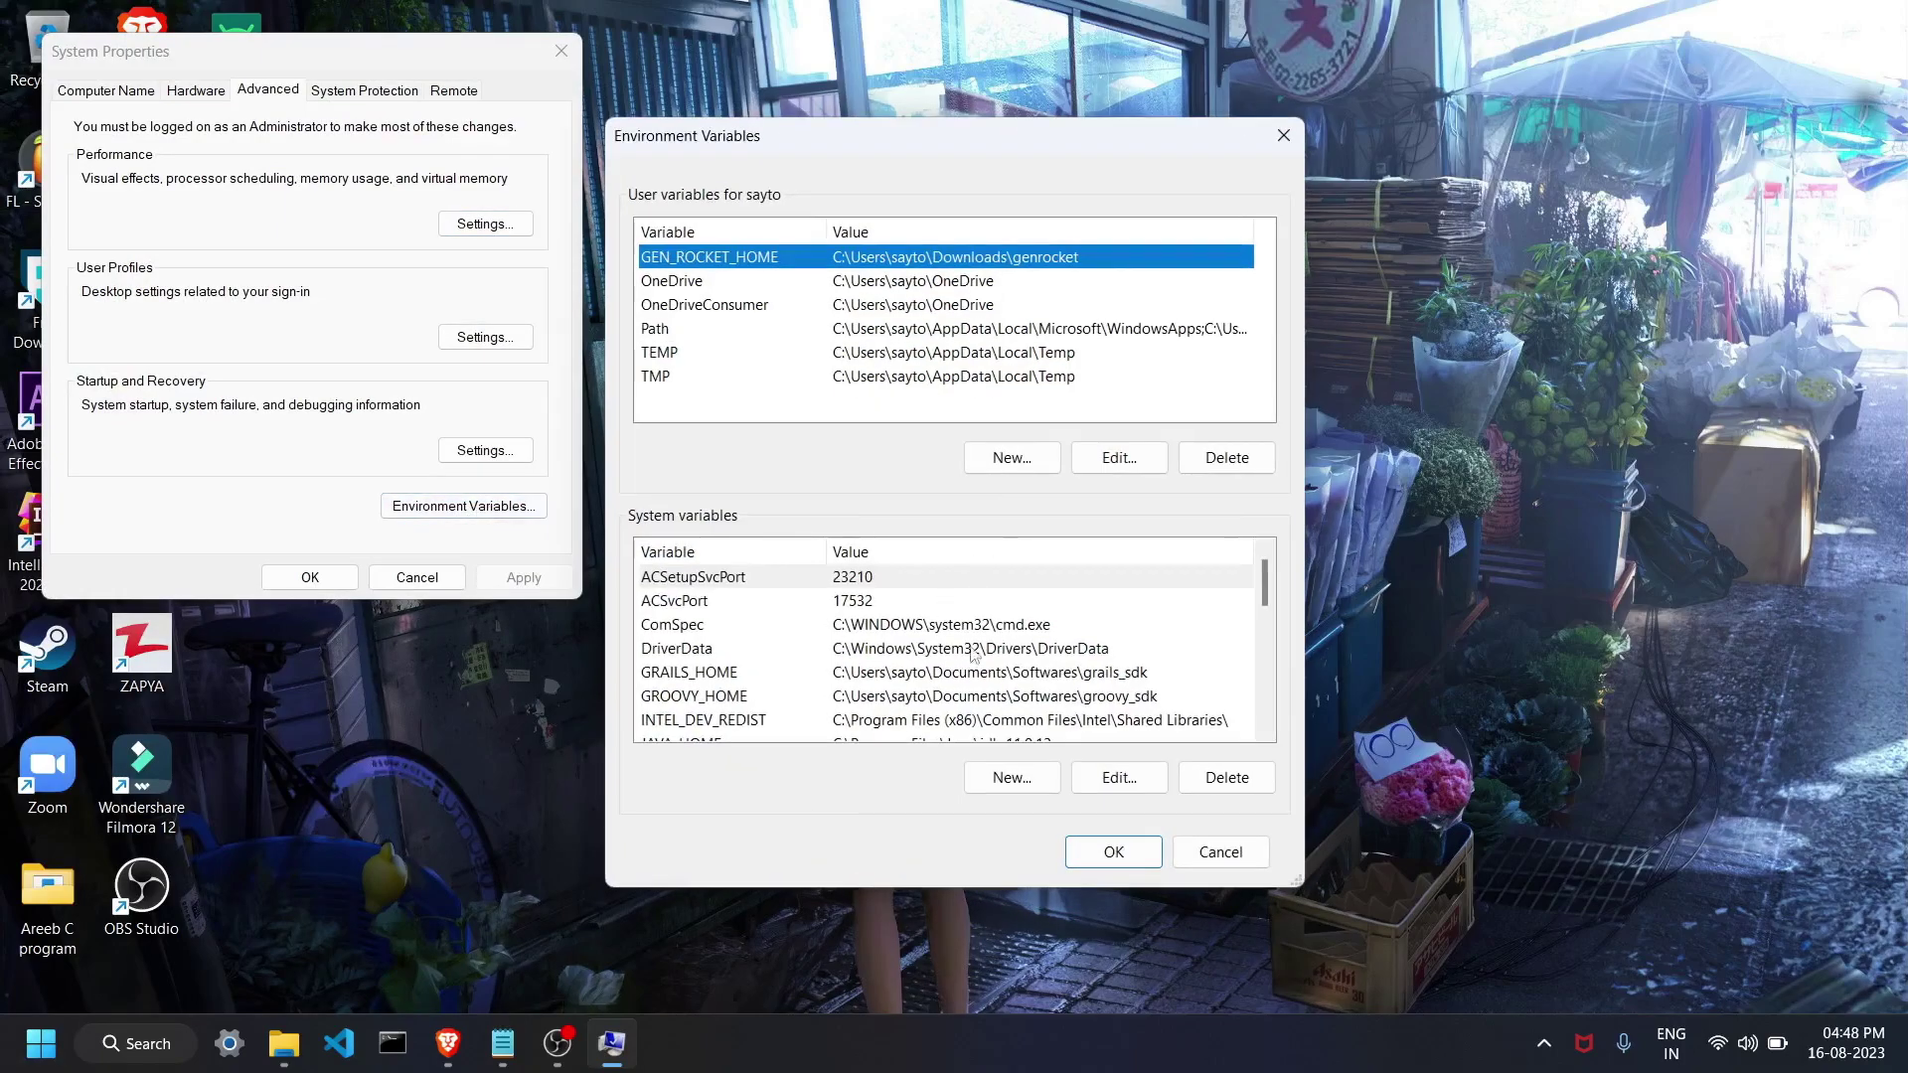
click(984, 624)
click(990, 675)
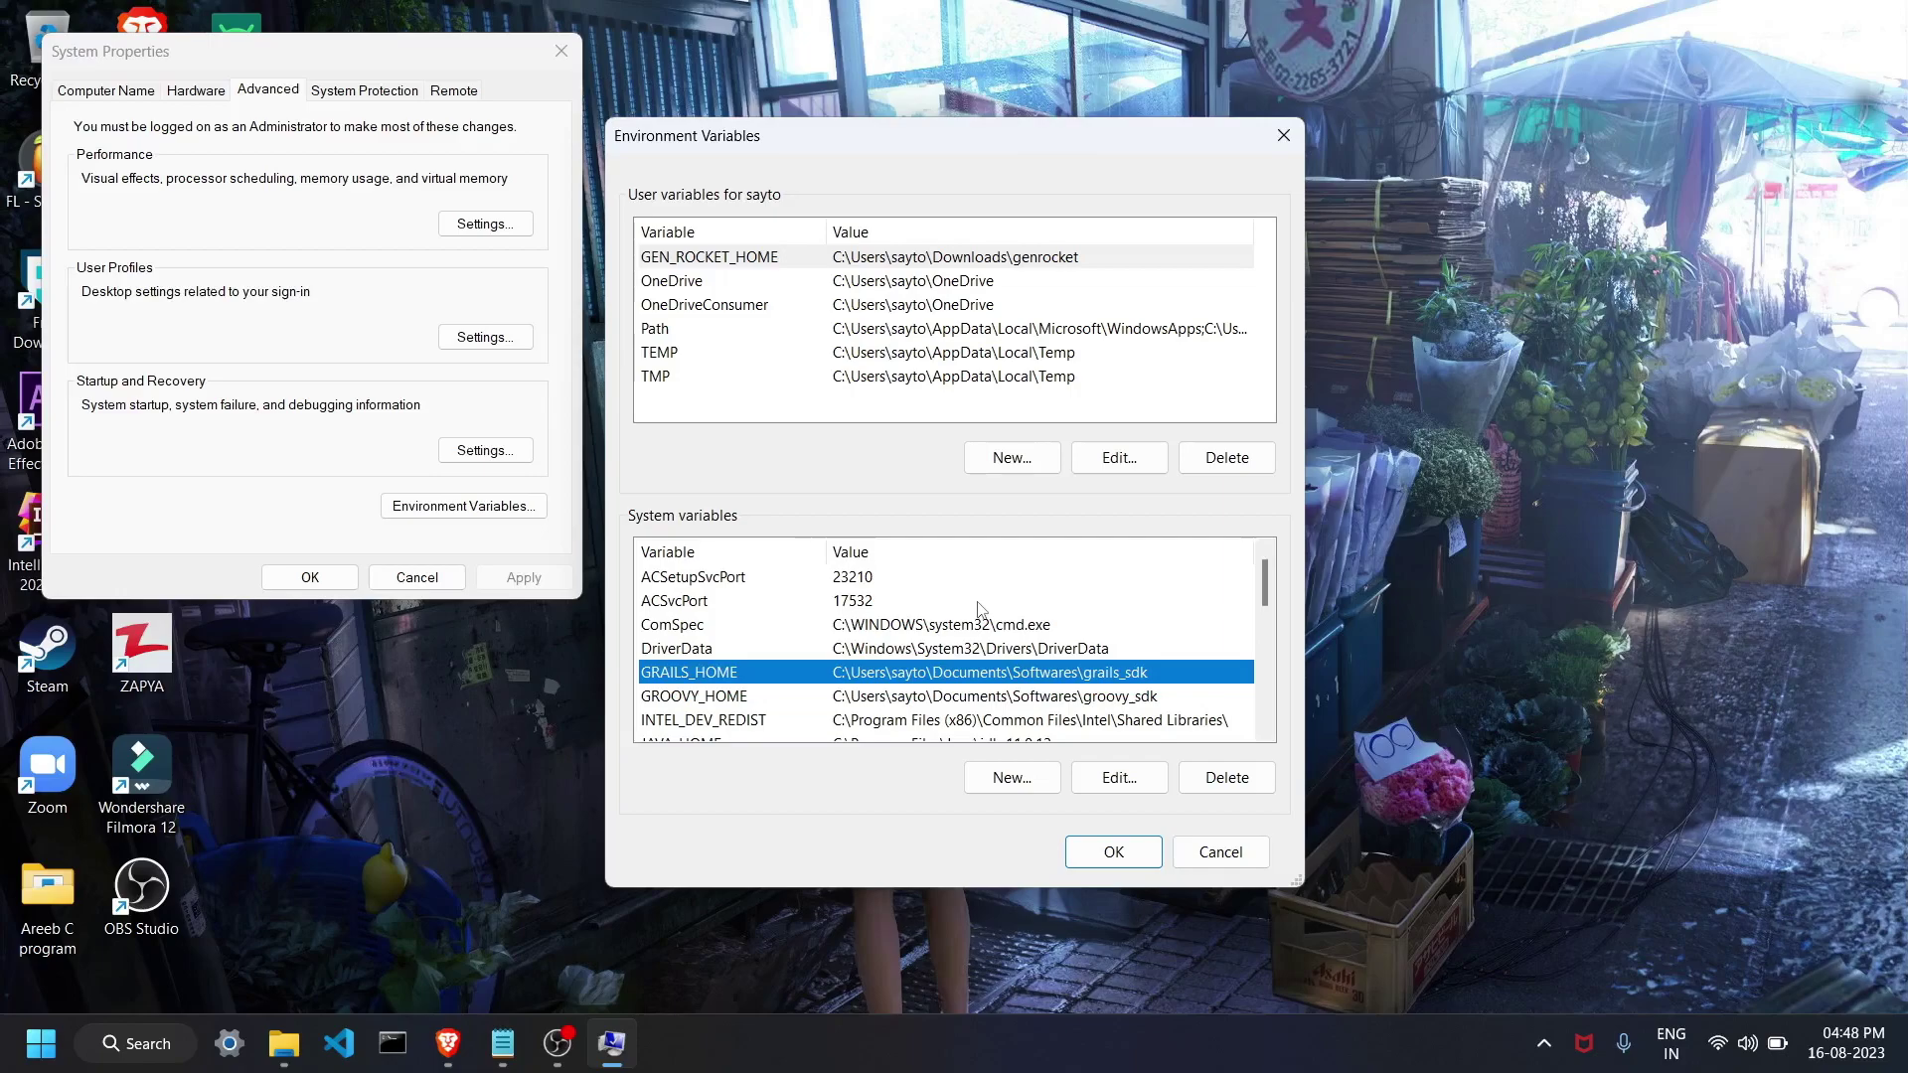
Find the Path entry among the system variables and open it for editing.
scroll(979, 609, down, 5)
scroll(950, 631, up, 1)
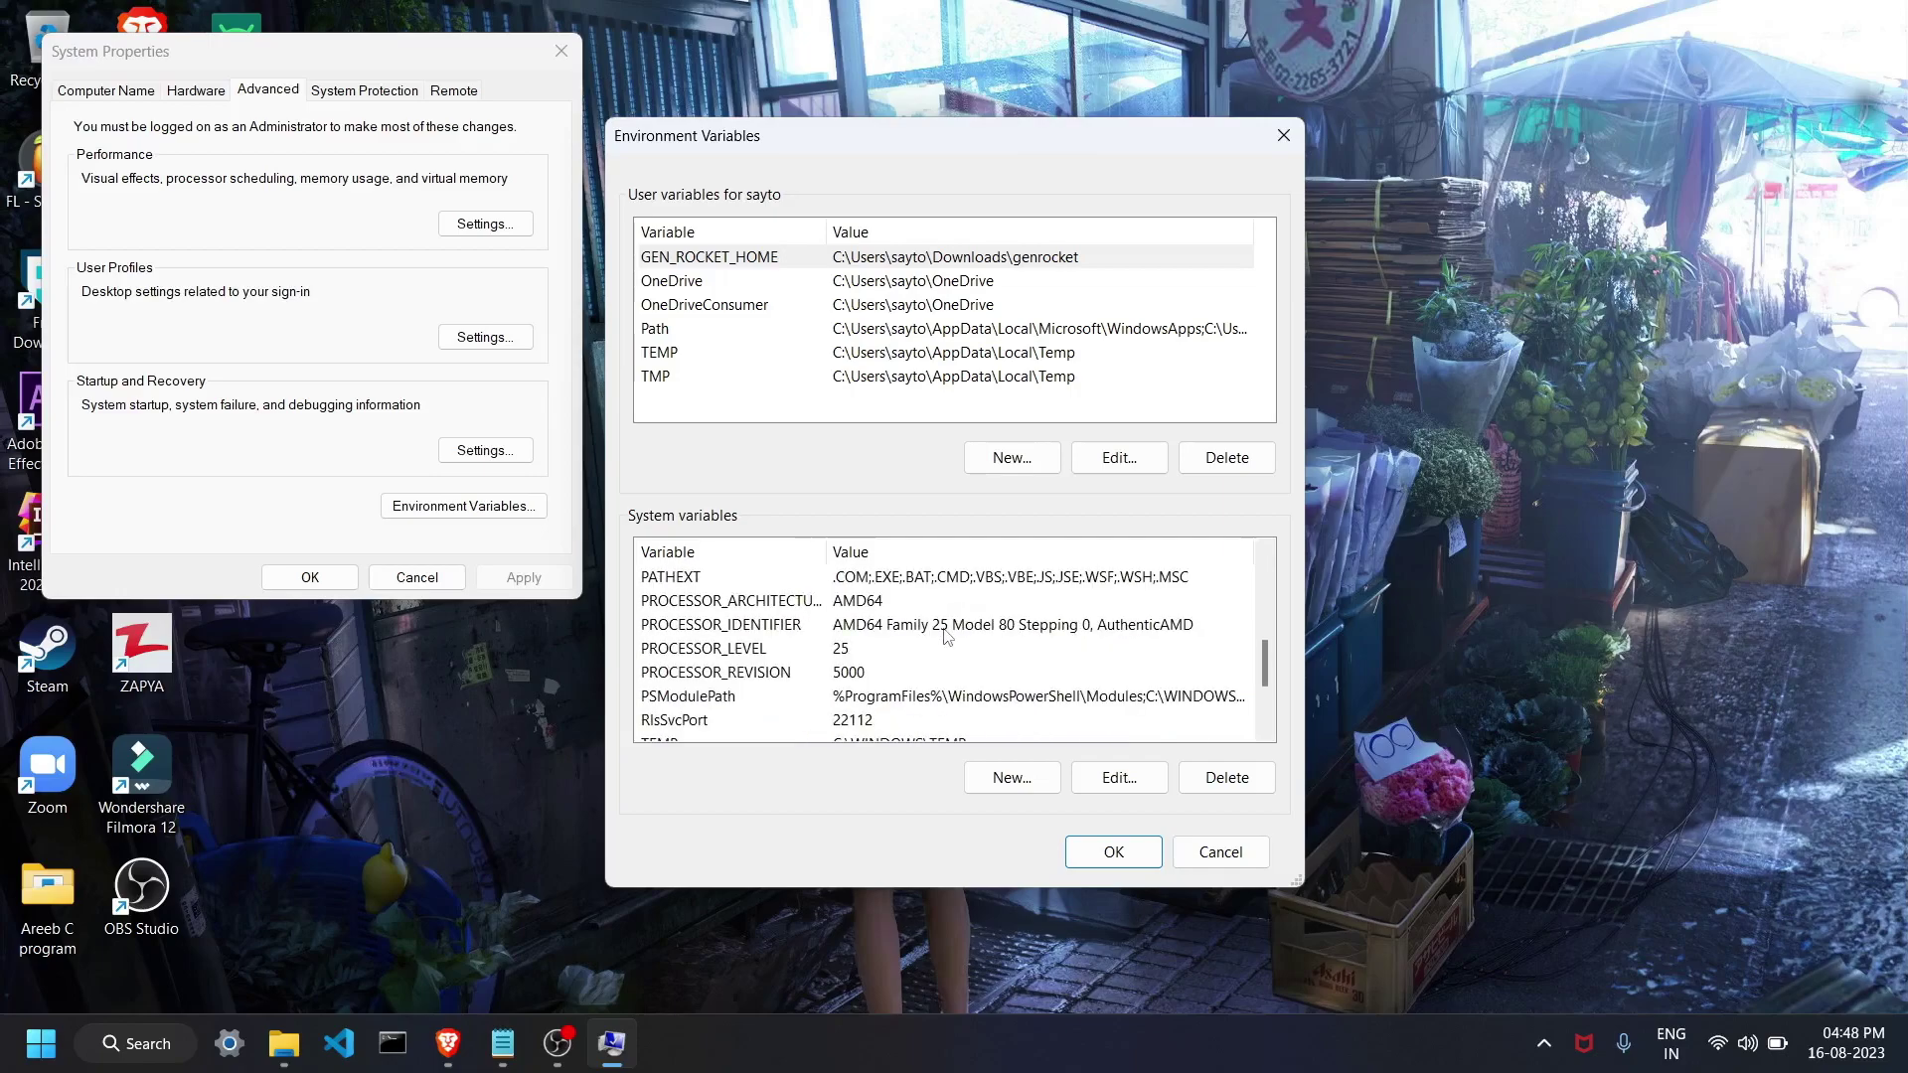
scroll(947, 636, up, 1)
click(747, 626)
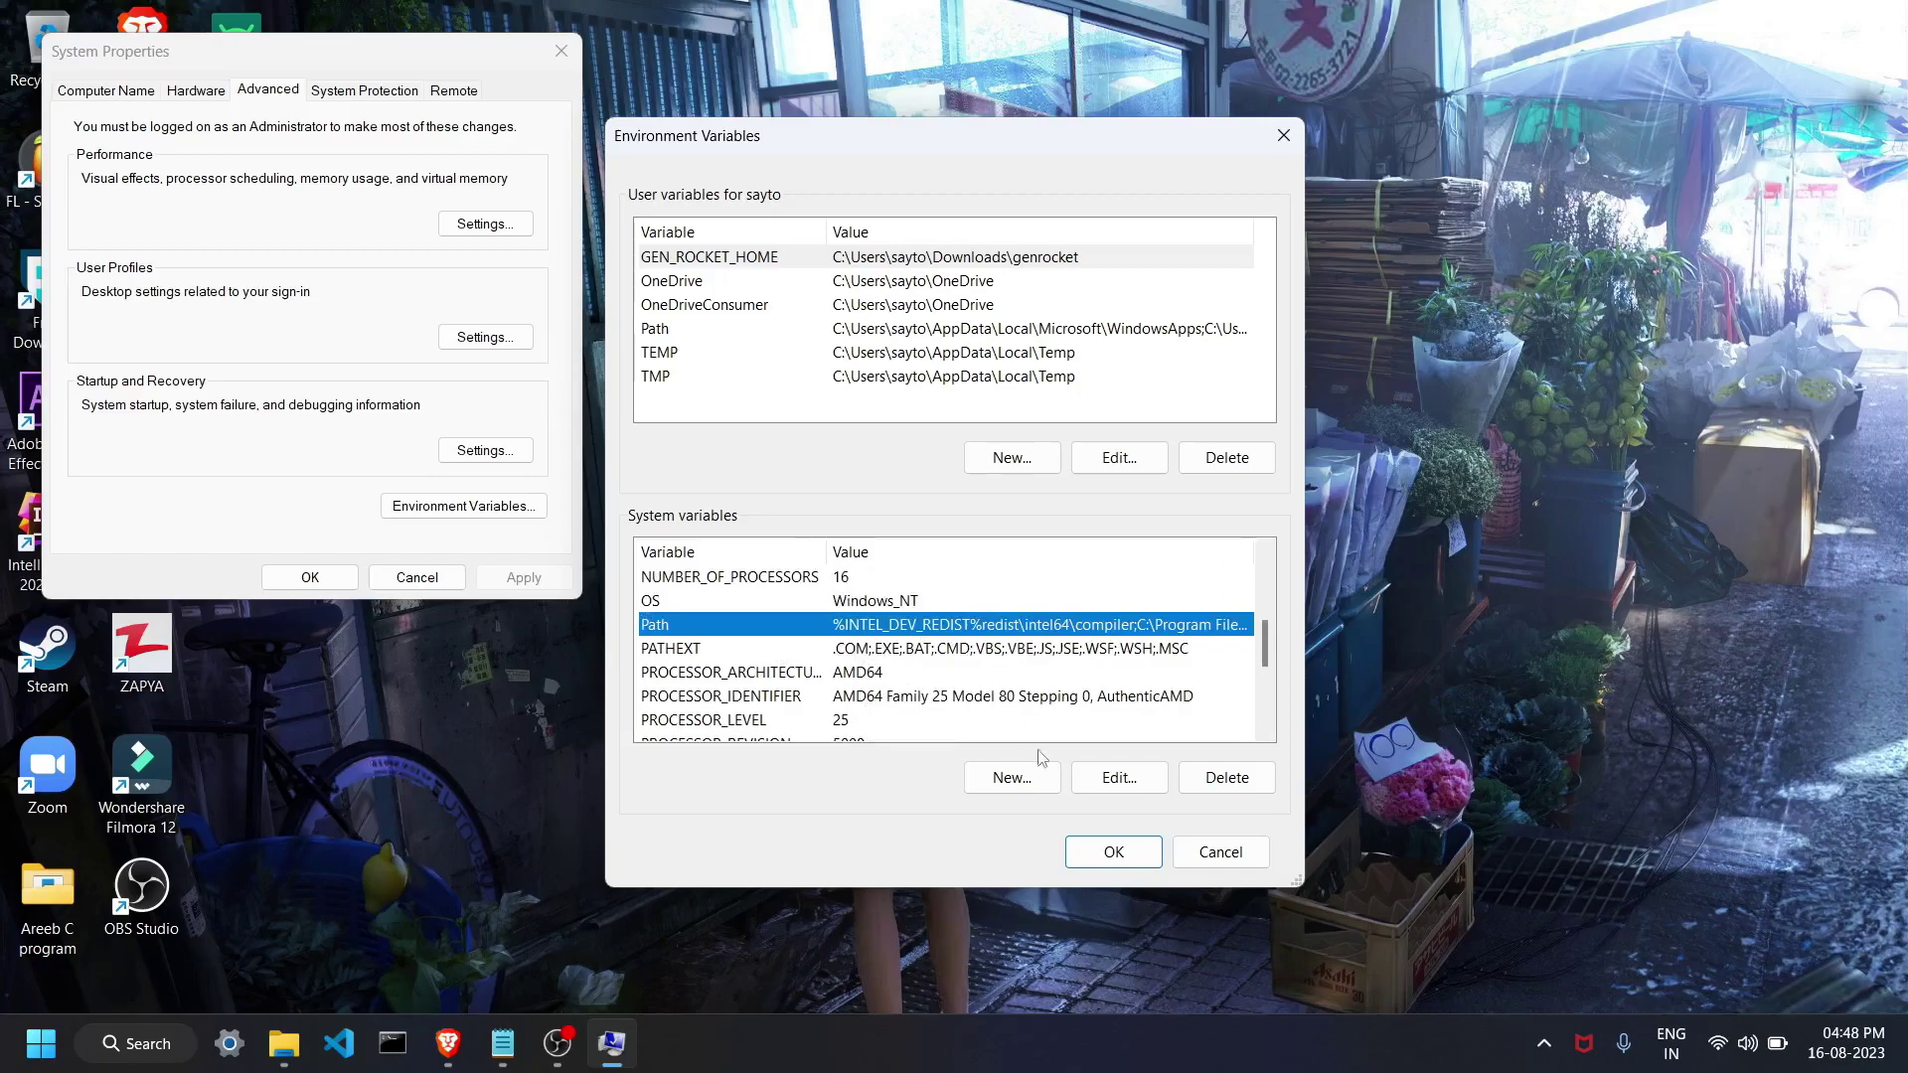
click(1115, 777)
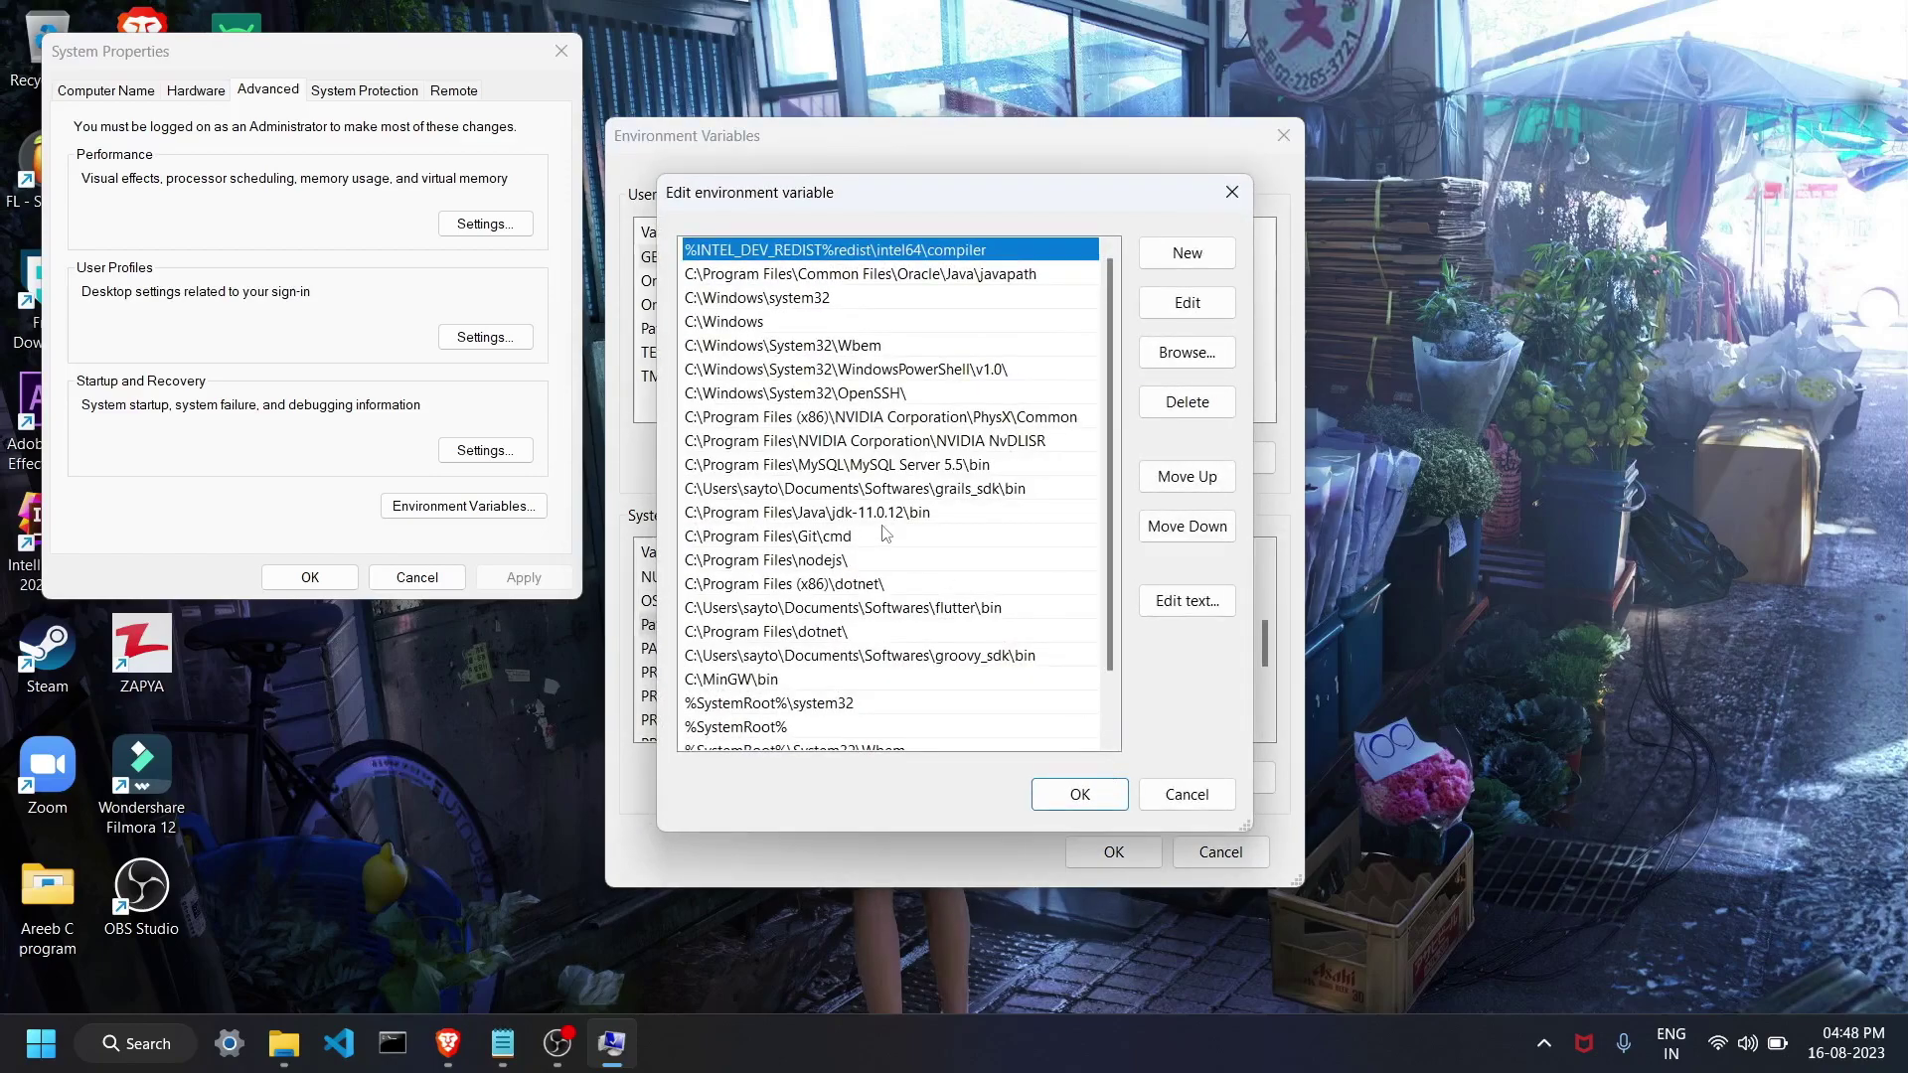
Examine the Path entries for the groovy_sdk, grails_sdk and Java JDK bin folders, and close the Path list.
scroll(884, 534, down, 1)
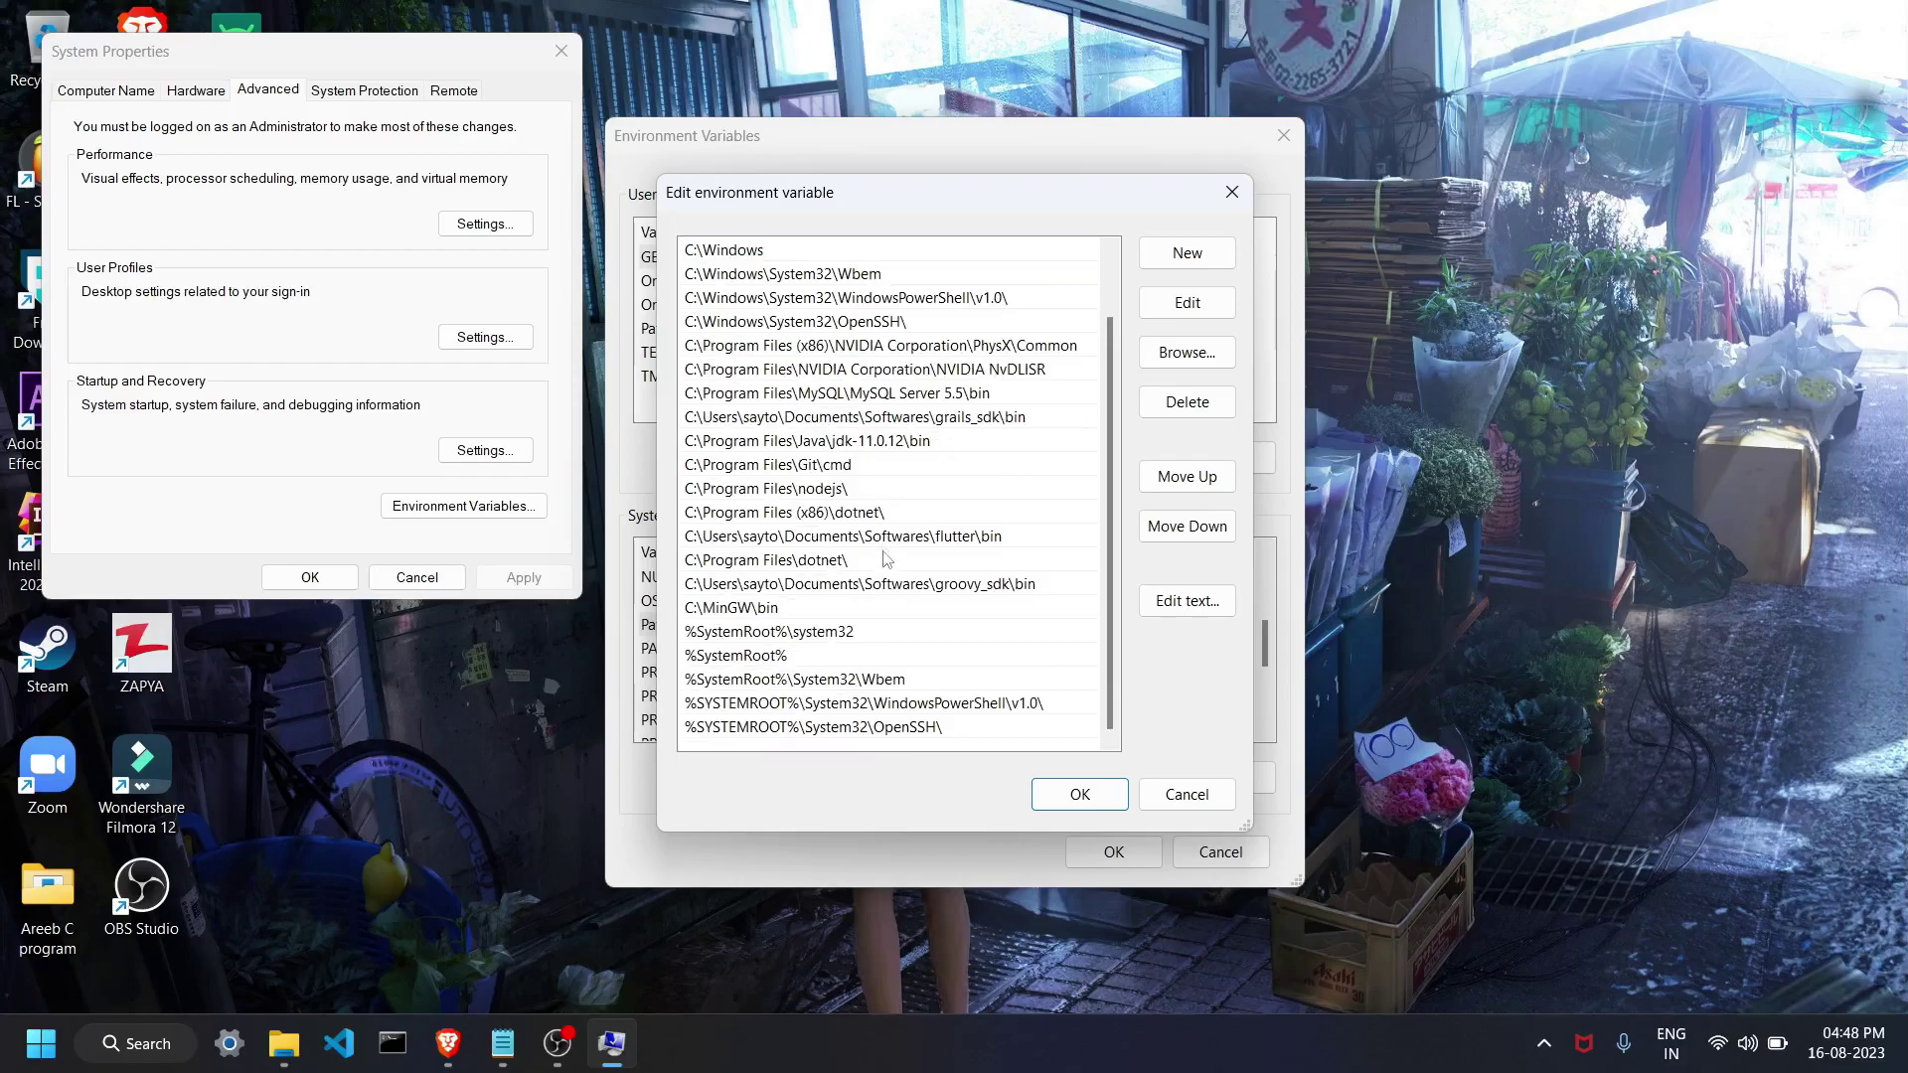
click(894, 593)
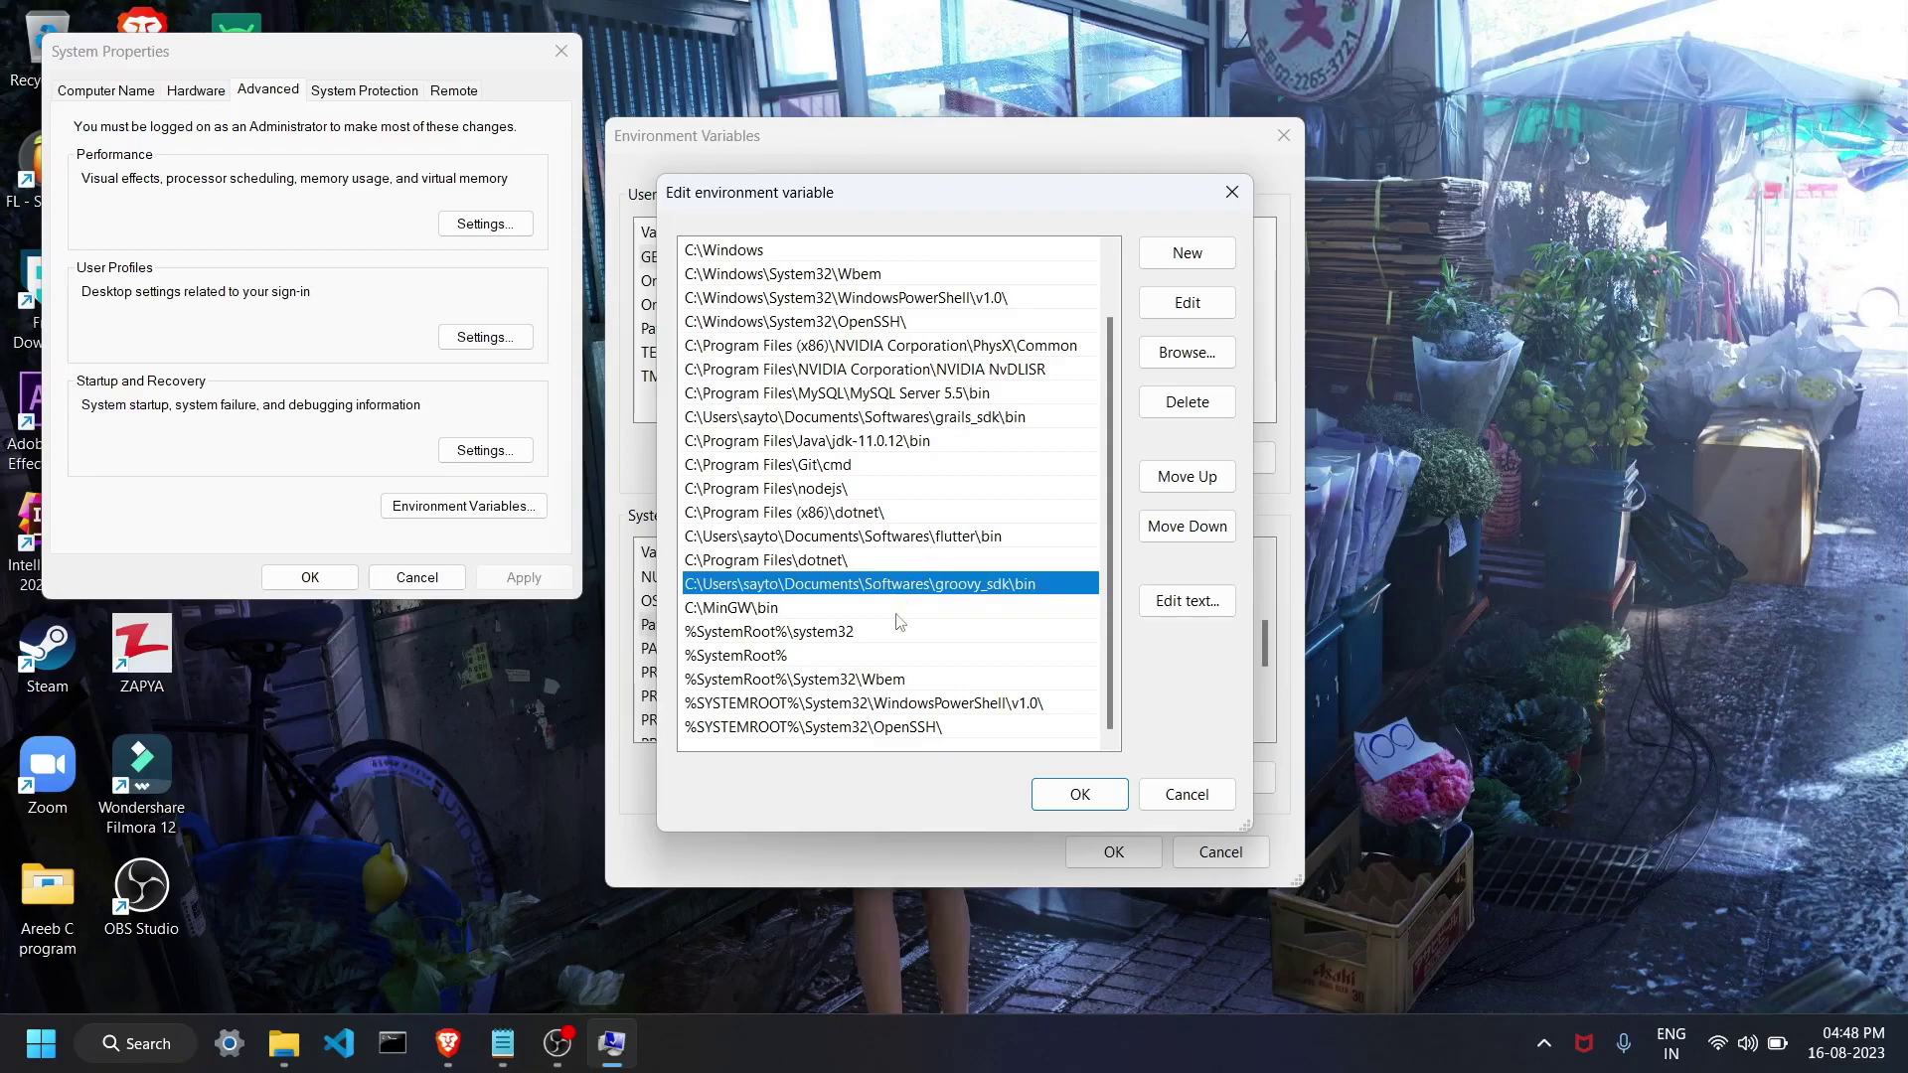
click(860, 637)
click(917, 591)
click(935, 603)
click(952, 590)
click(959, 419)
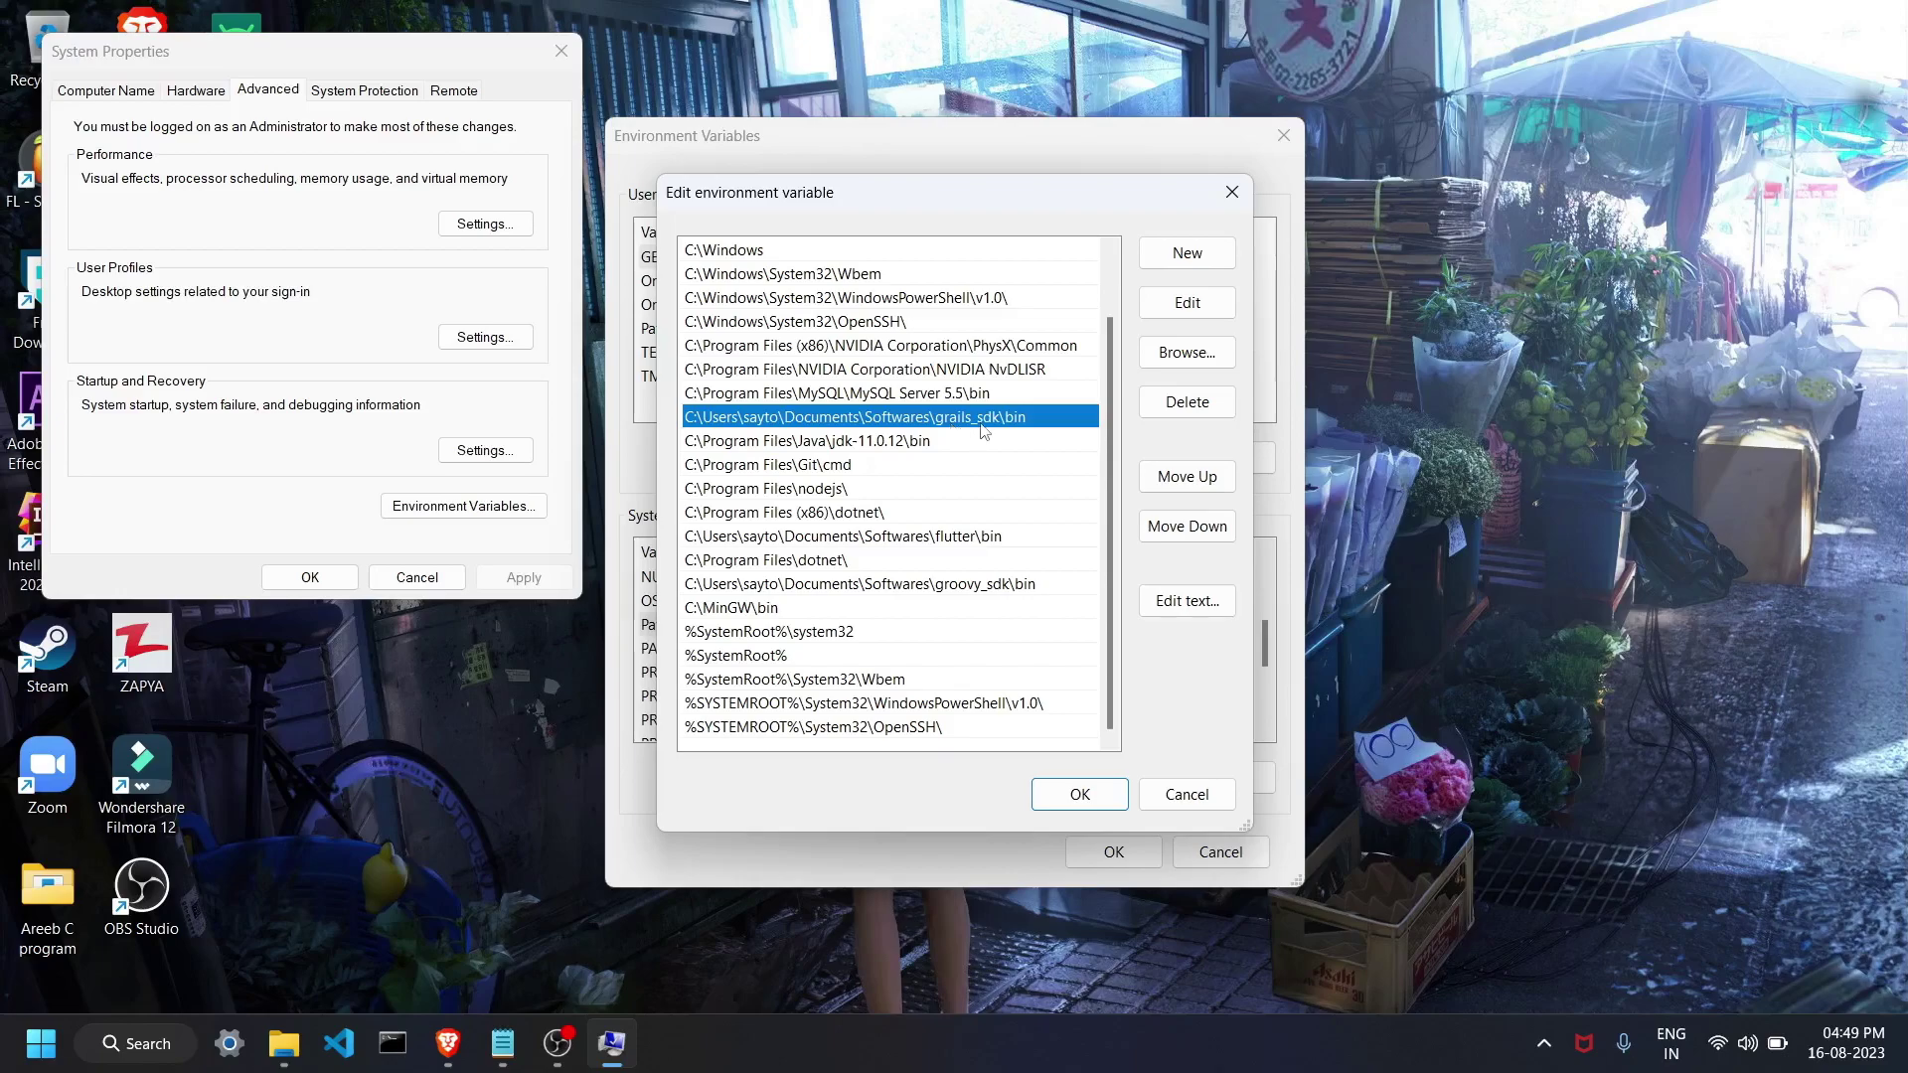
click(950, 444)
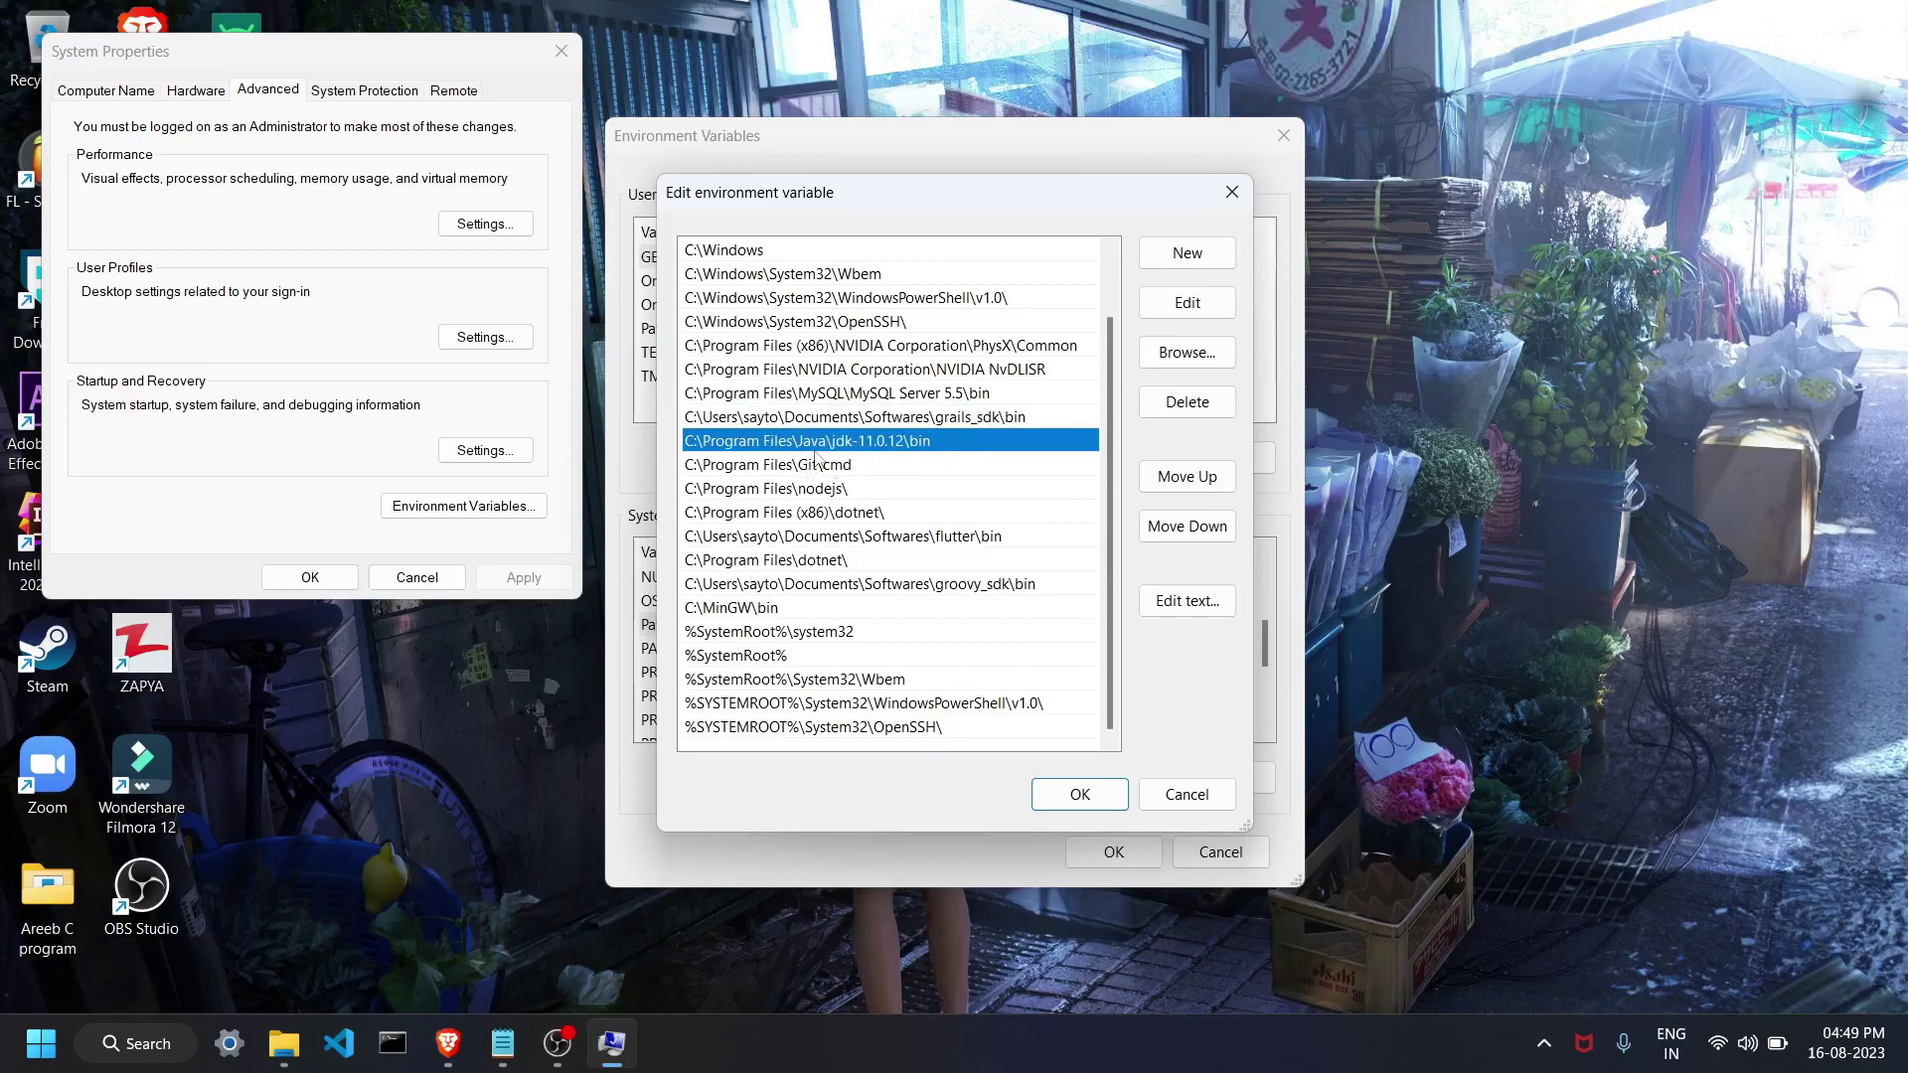
click(971, 423)
click(956, 444)
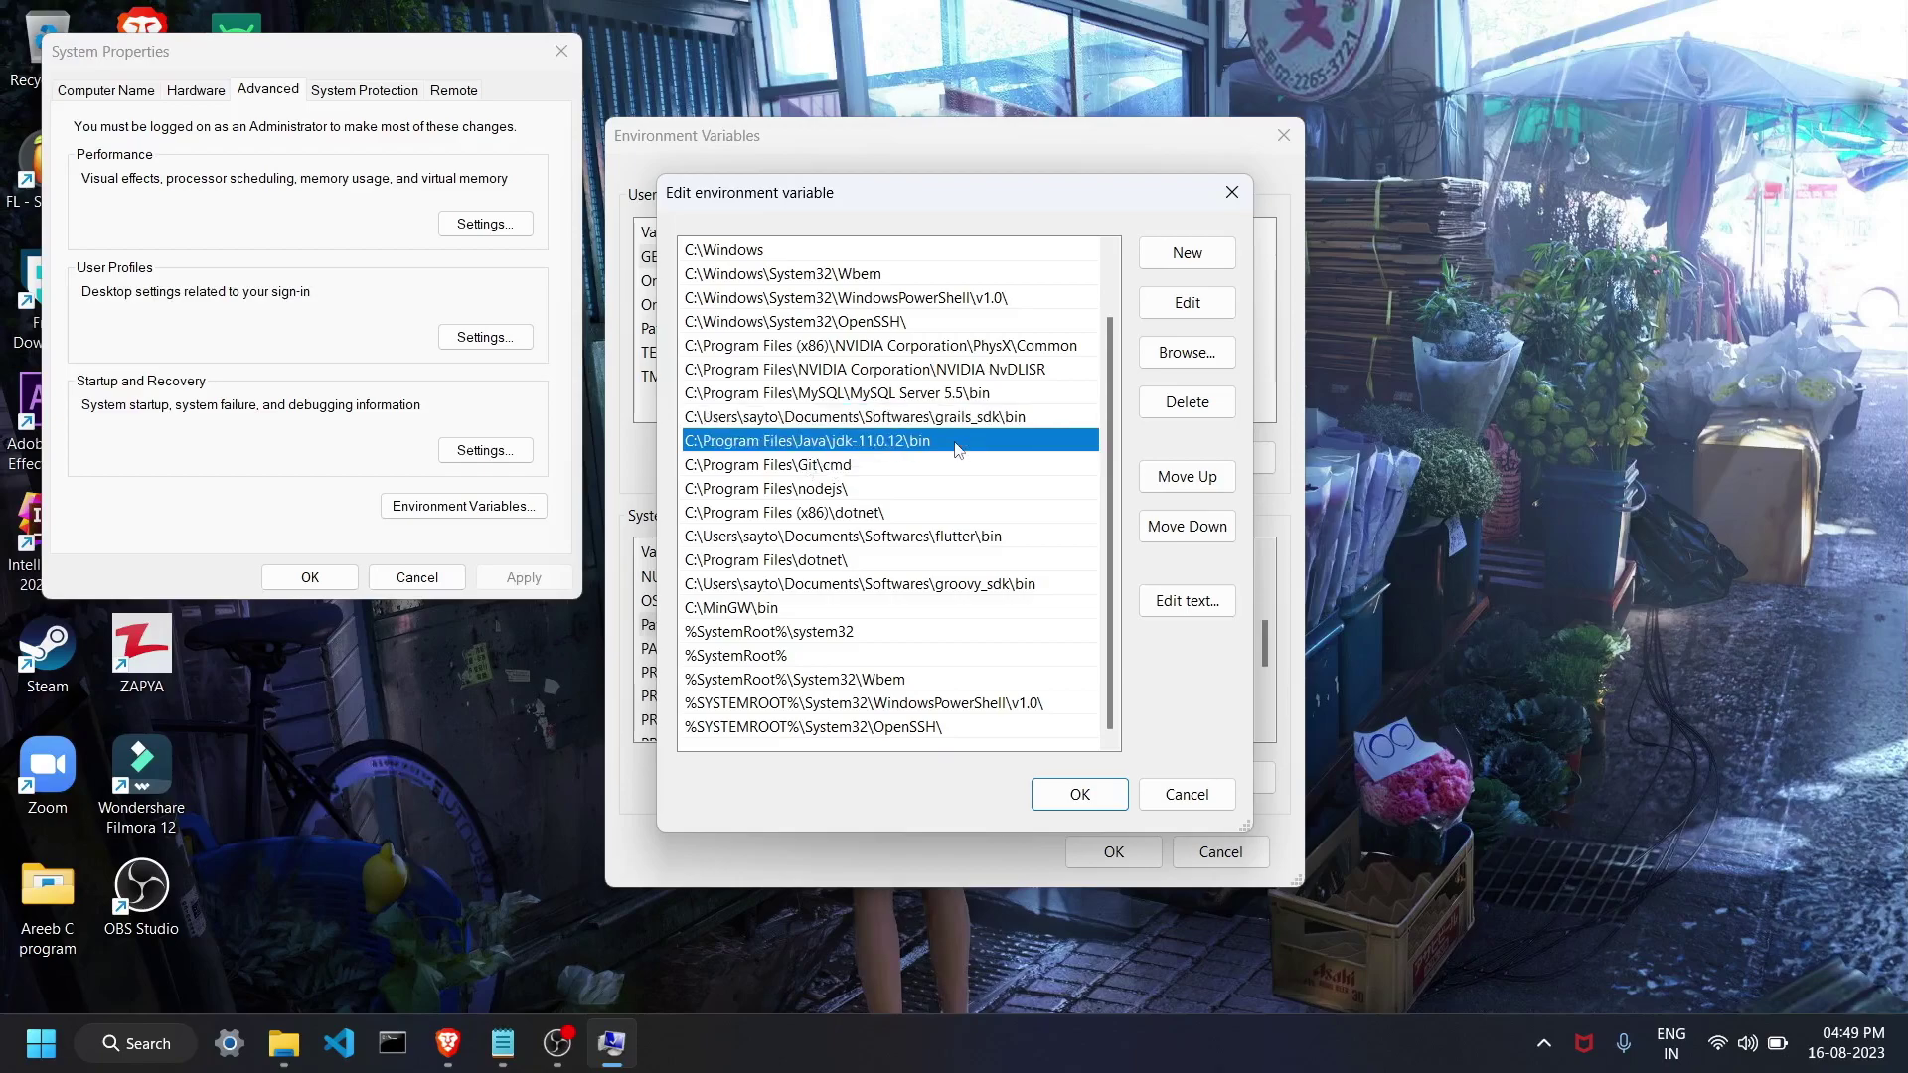
click(968, 537)
click(1017, 422)
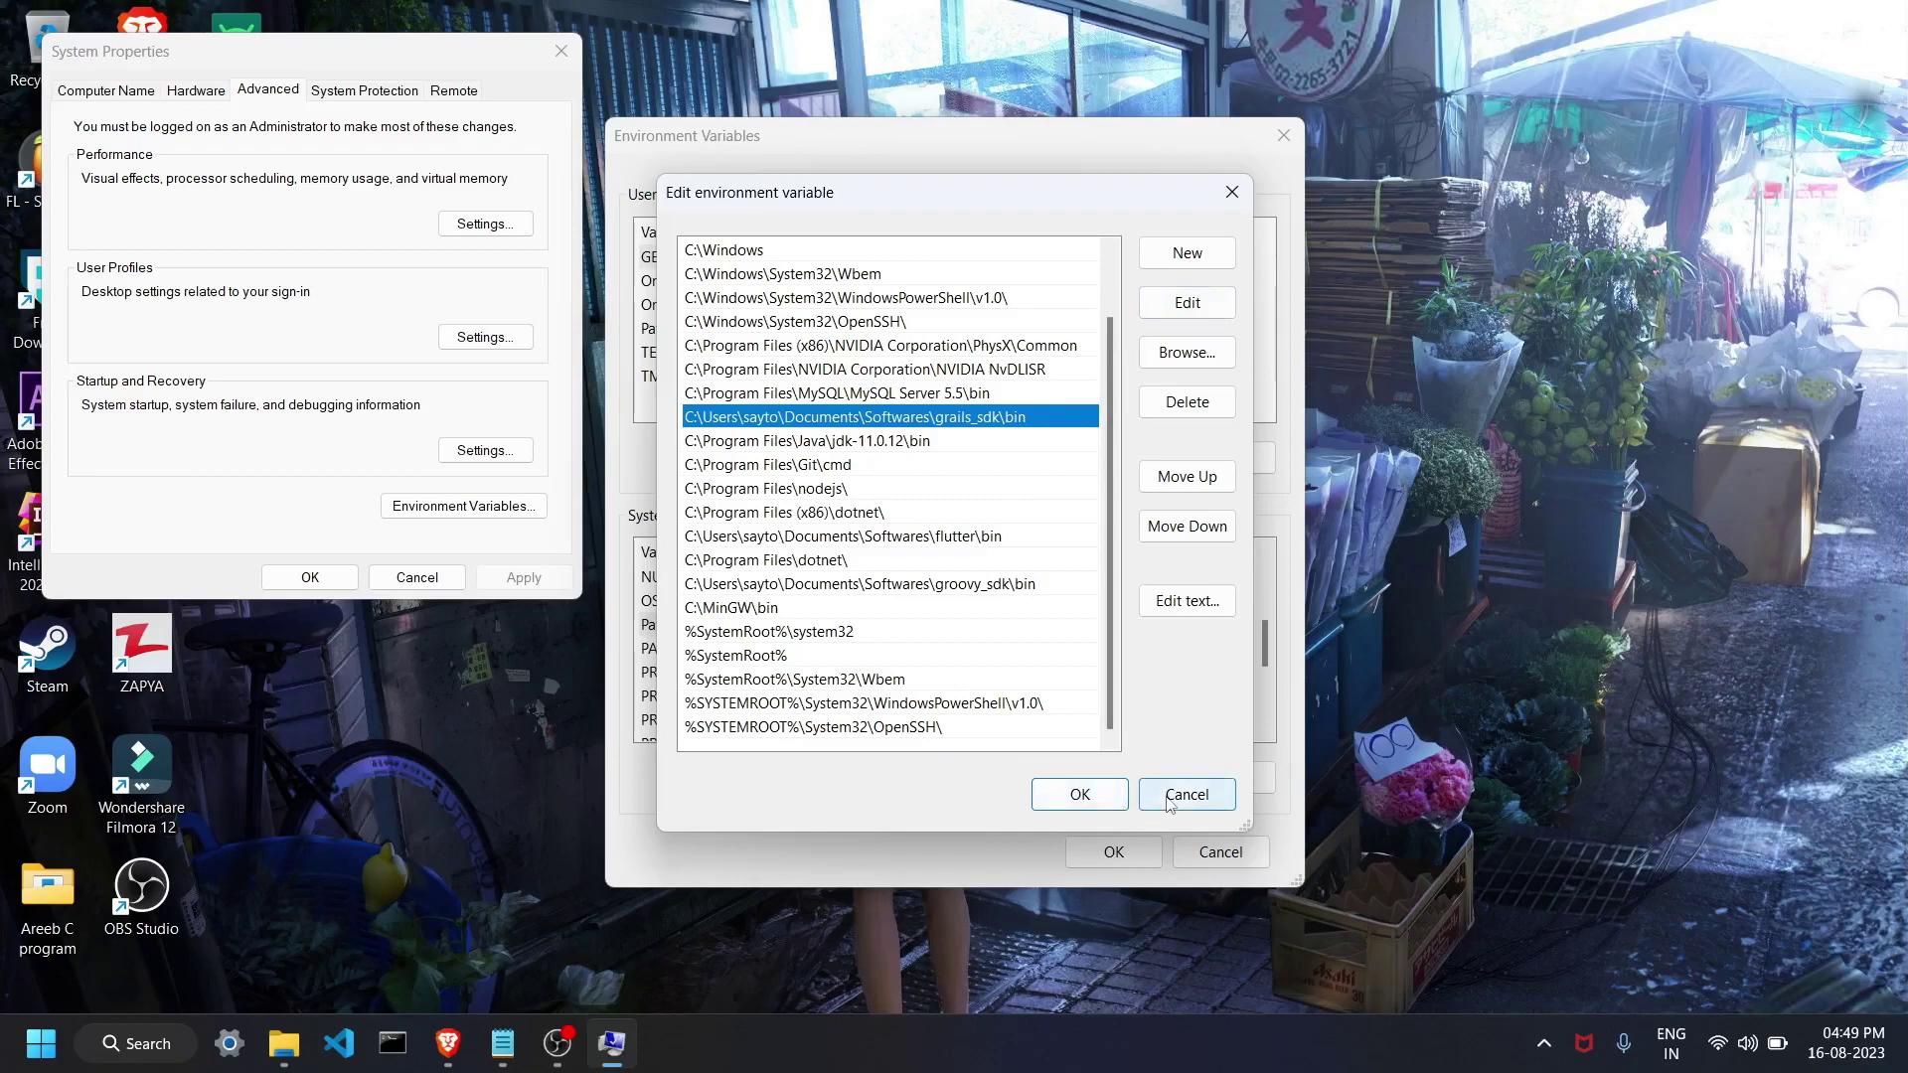
click(1106, 797)
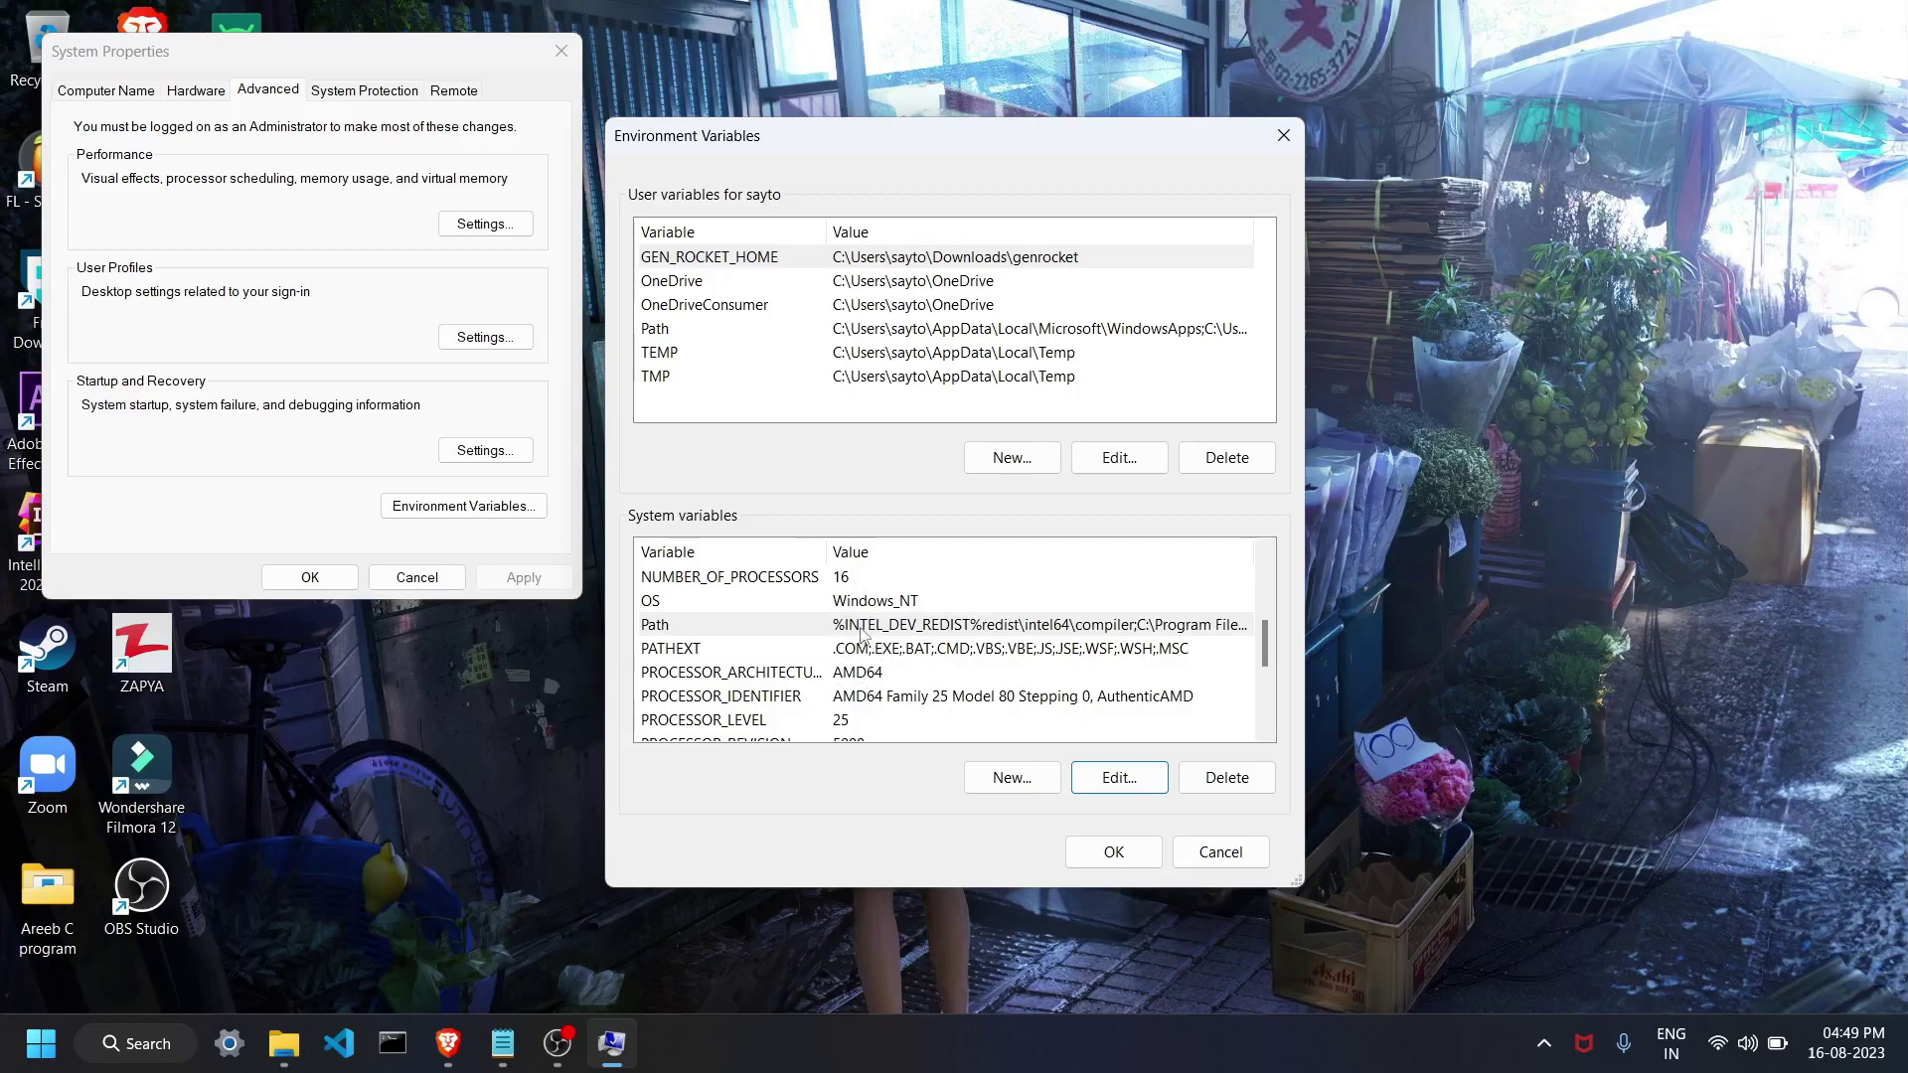
Open the form for a new system variable and cancel it without entering a name or value.
scroll(860, 634, down, 1)
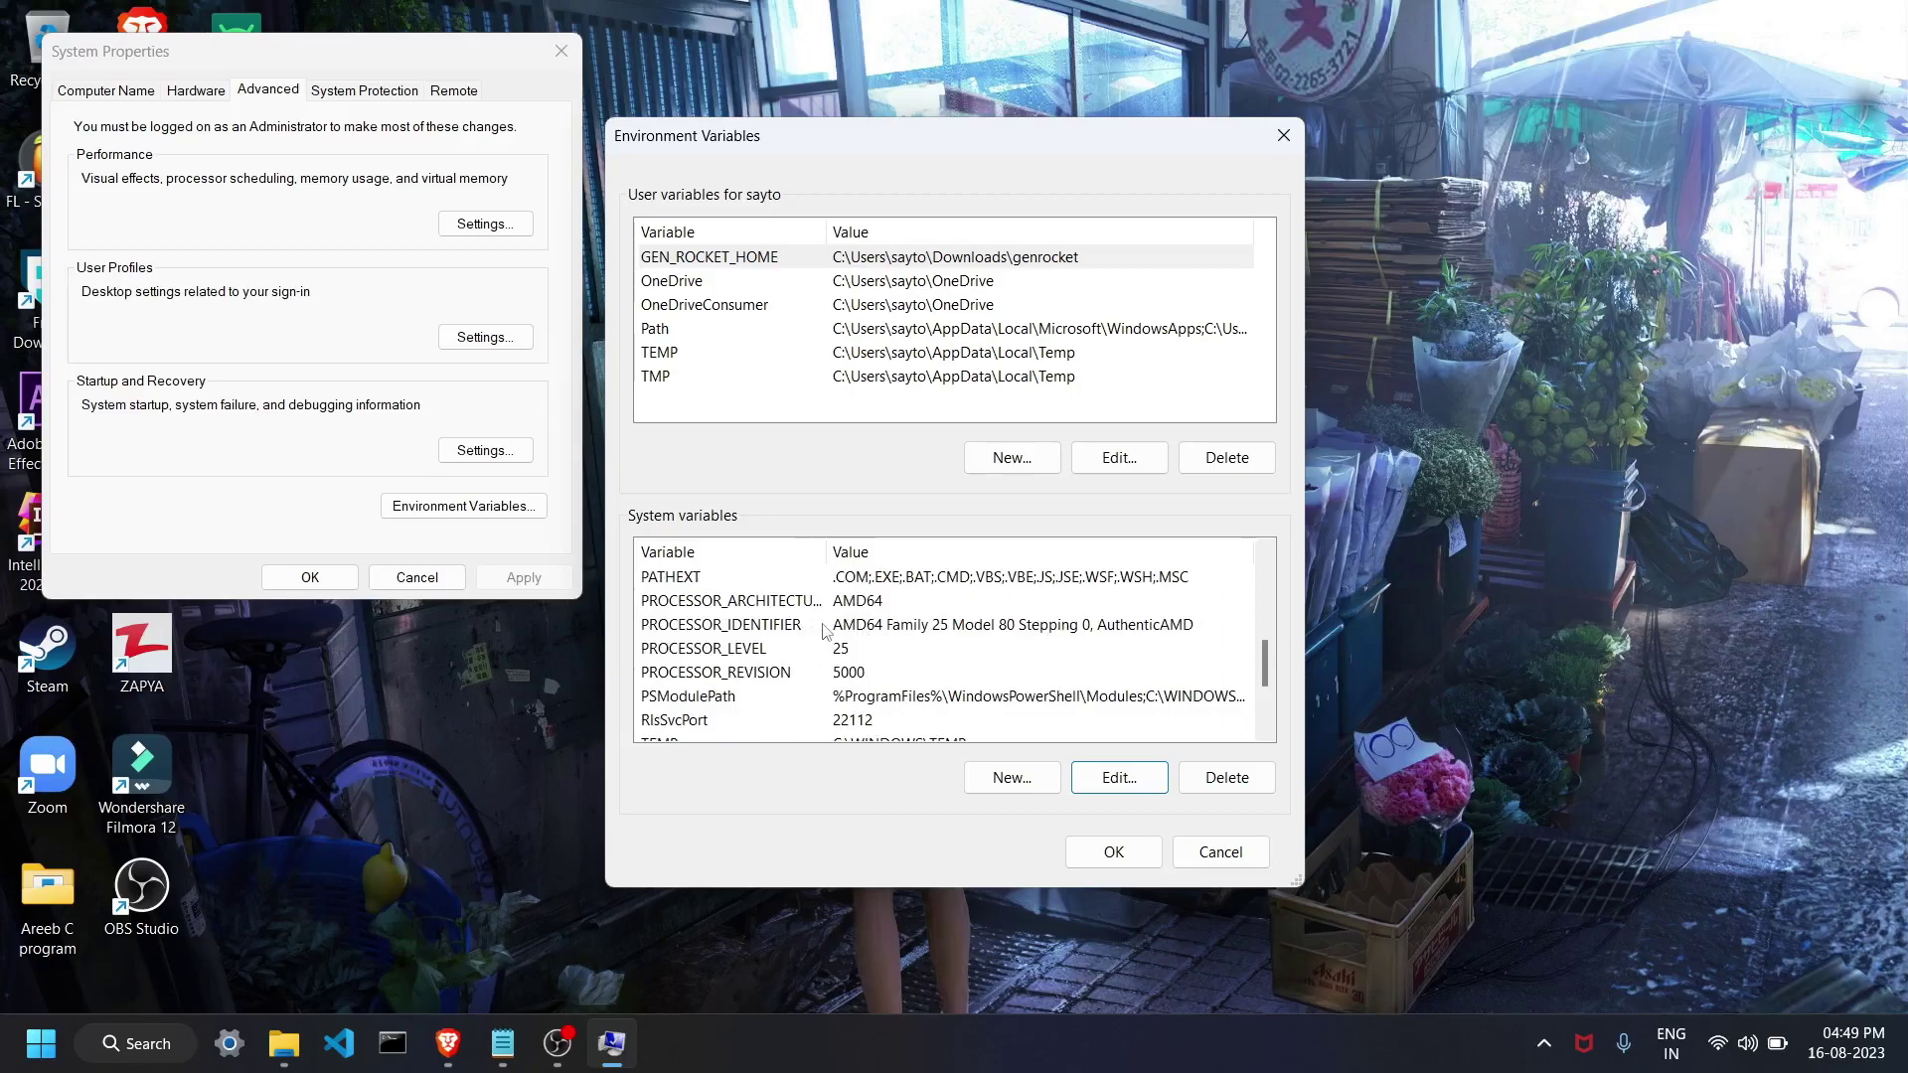
scroll(817, 633, up, 5)
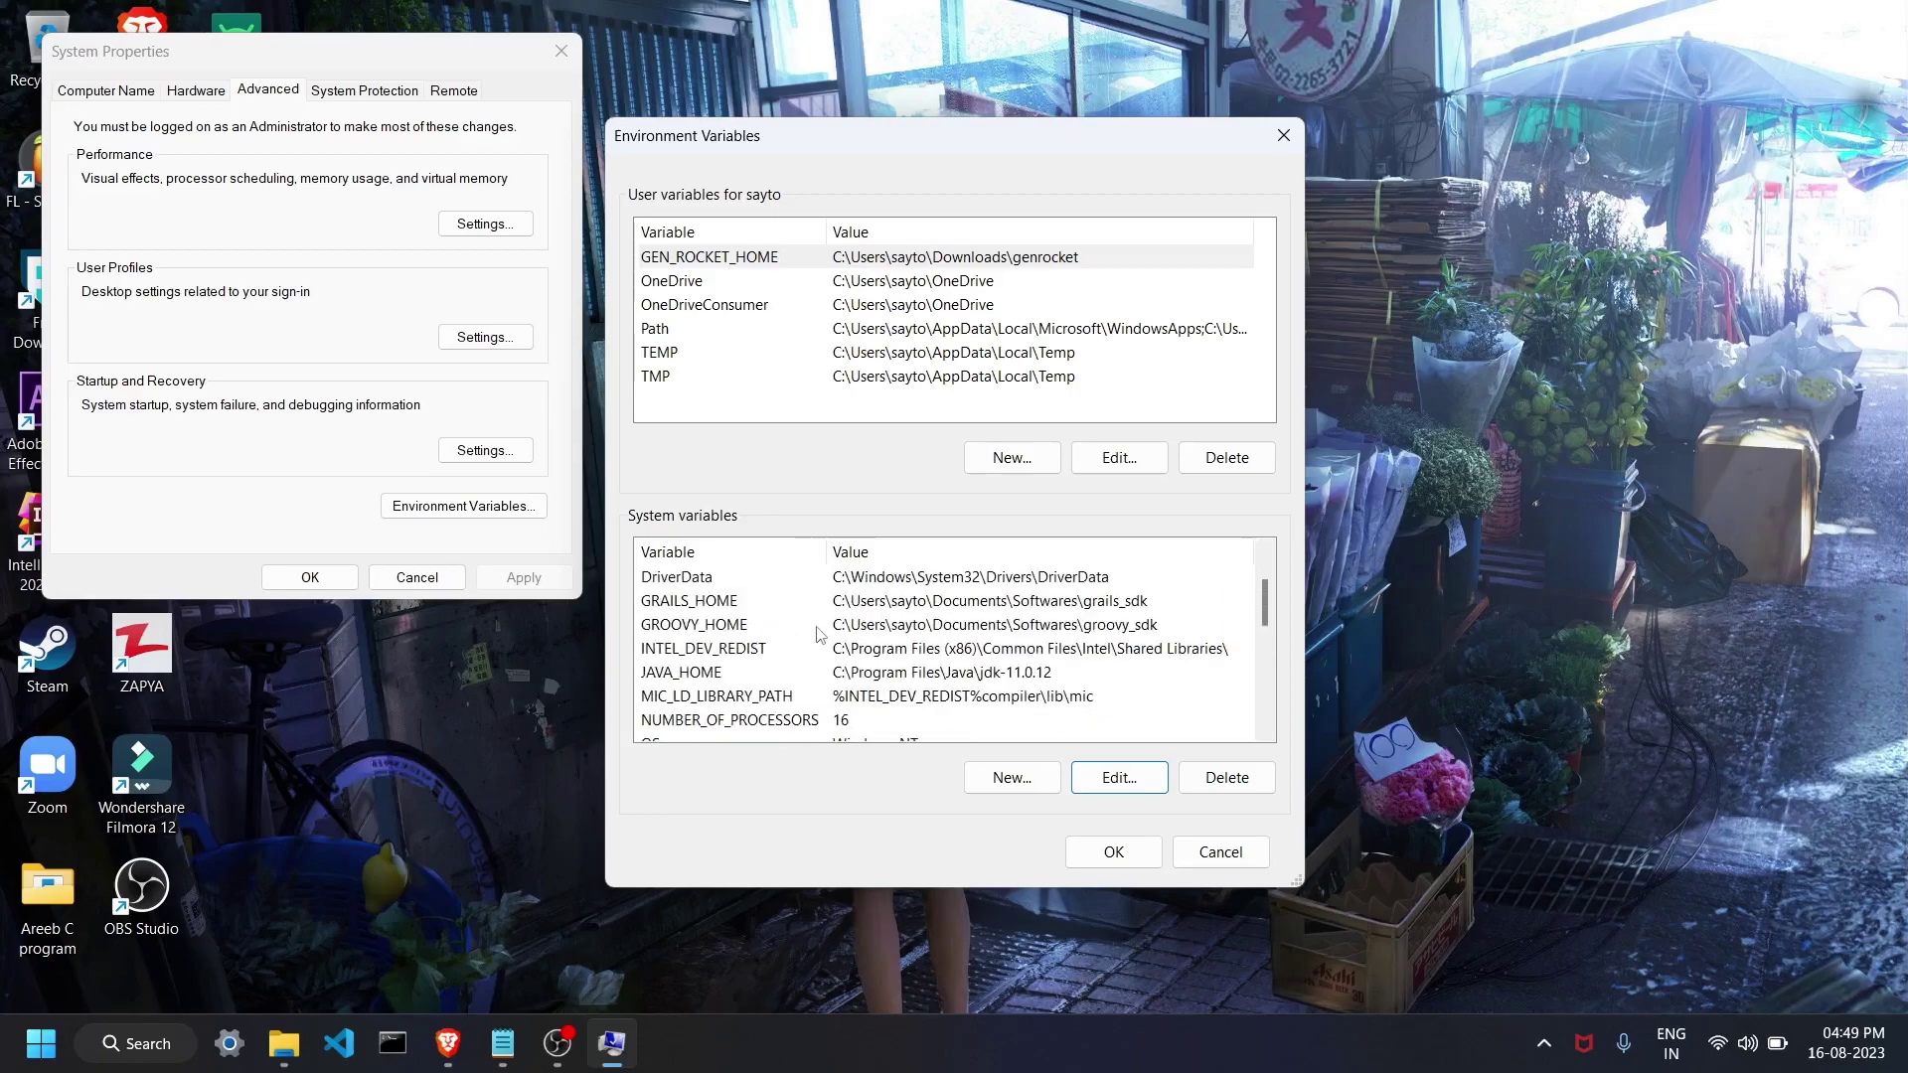
click(1016, 777)
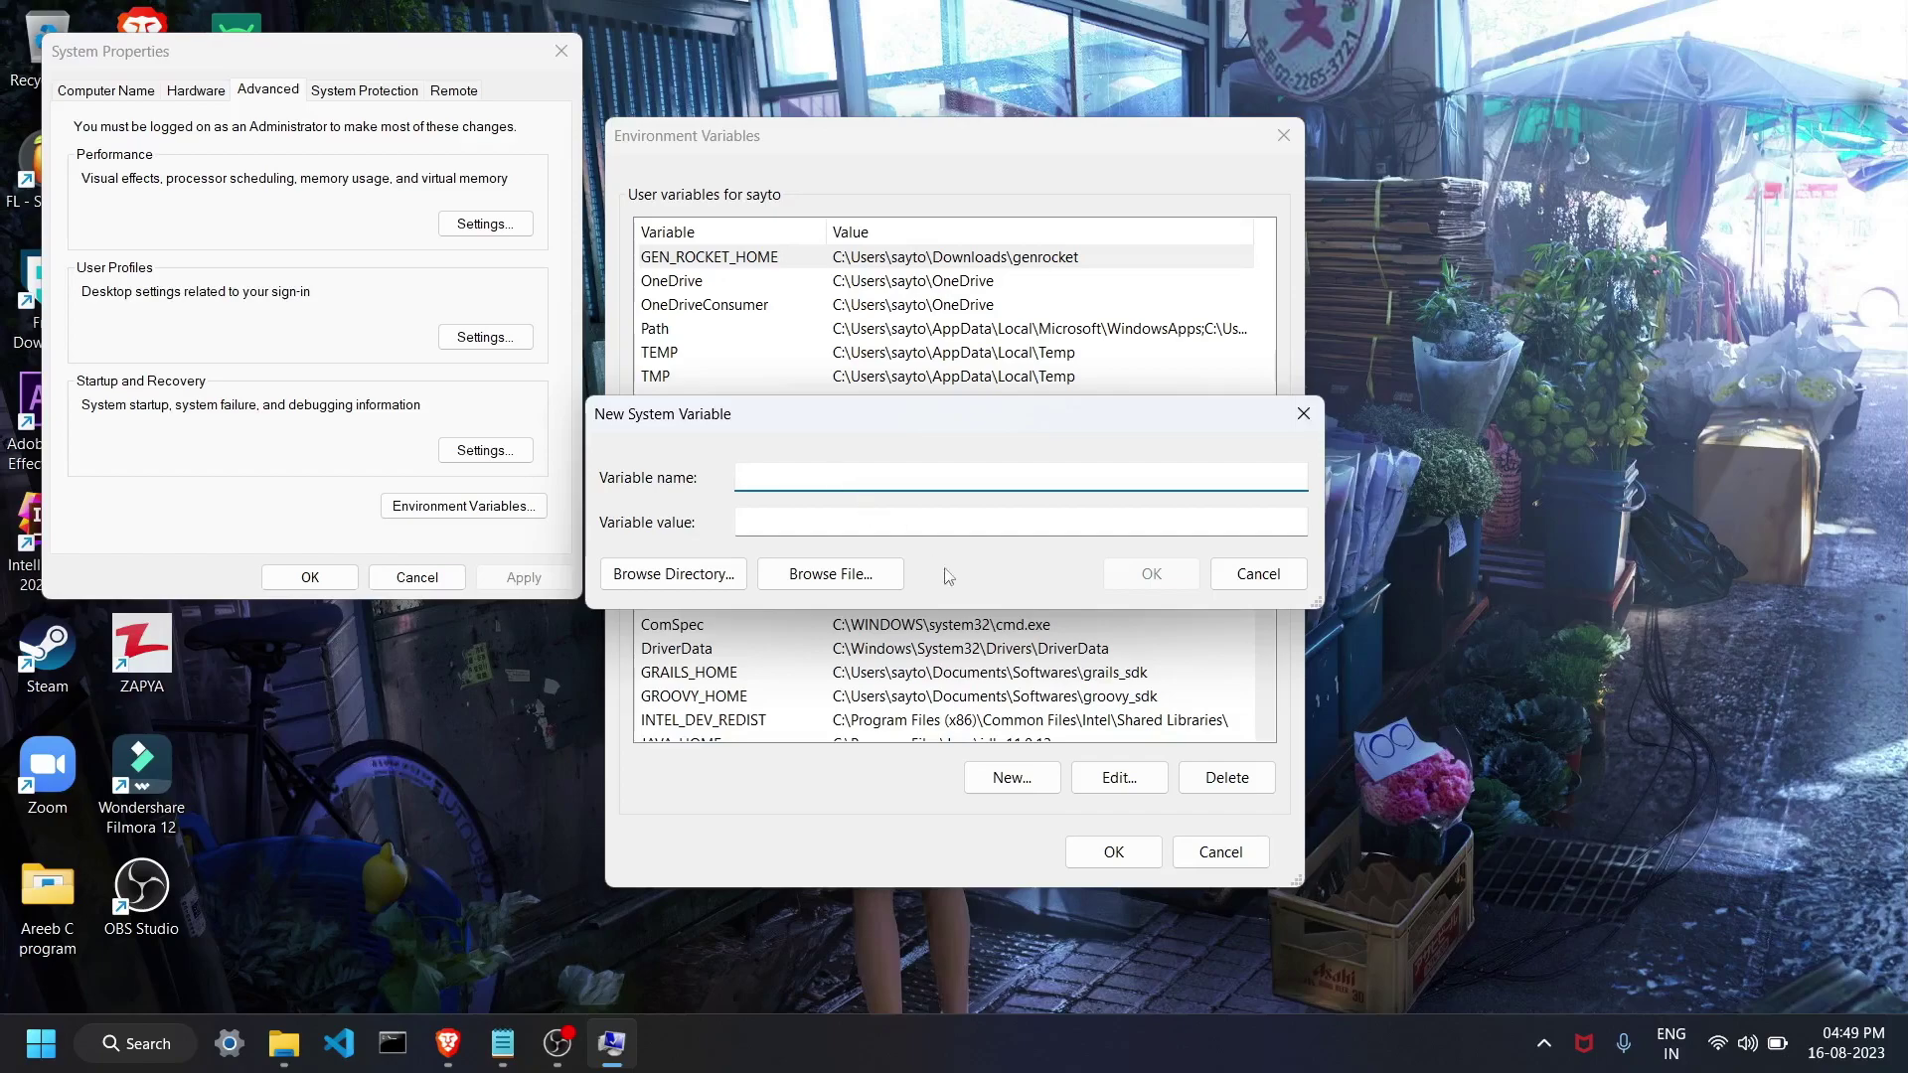
click(1255, 577)
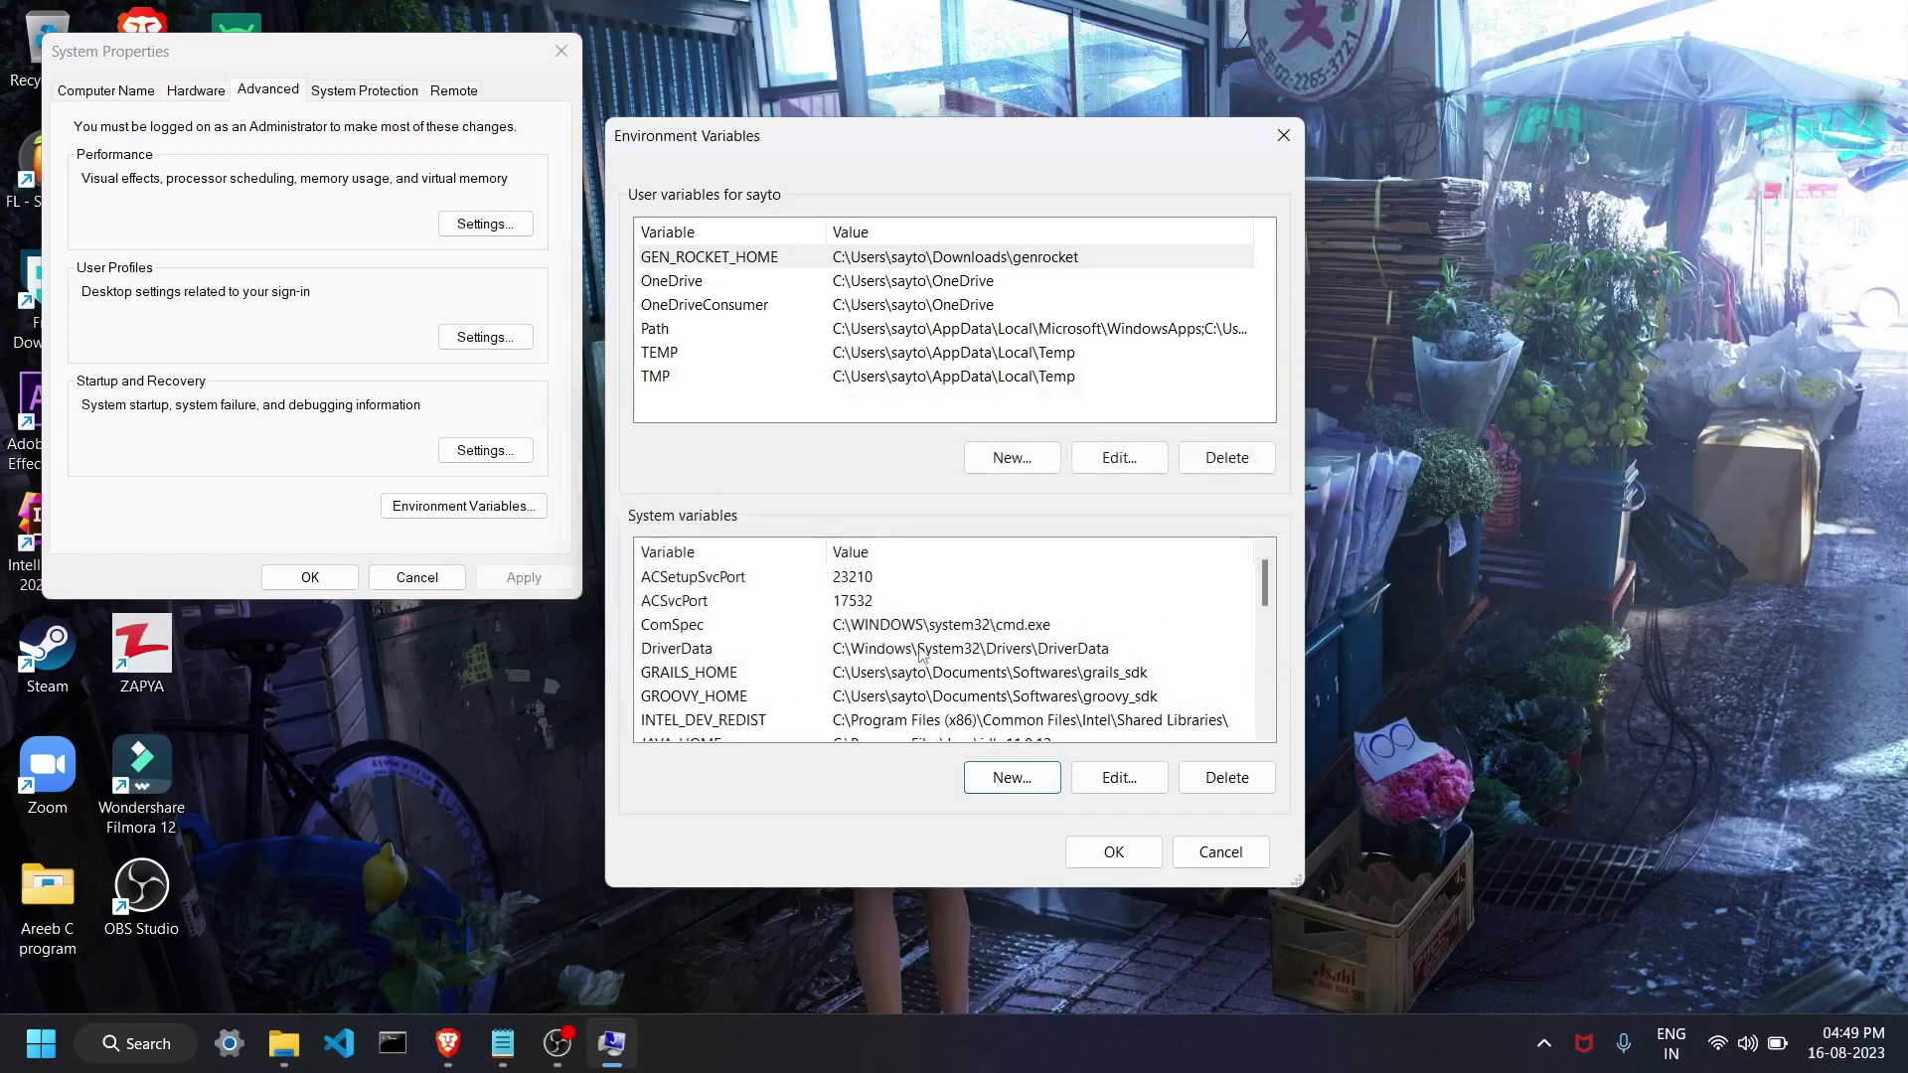
Examine the JAVA_HOME, GROOVY_HOME and GRAILS_HOME system variables and their folder paths, and close the environment and system dialogs.
scroll(752, 696, down, 1)
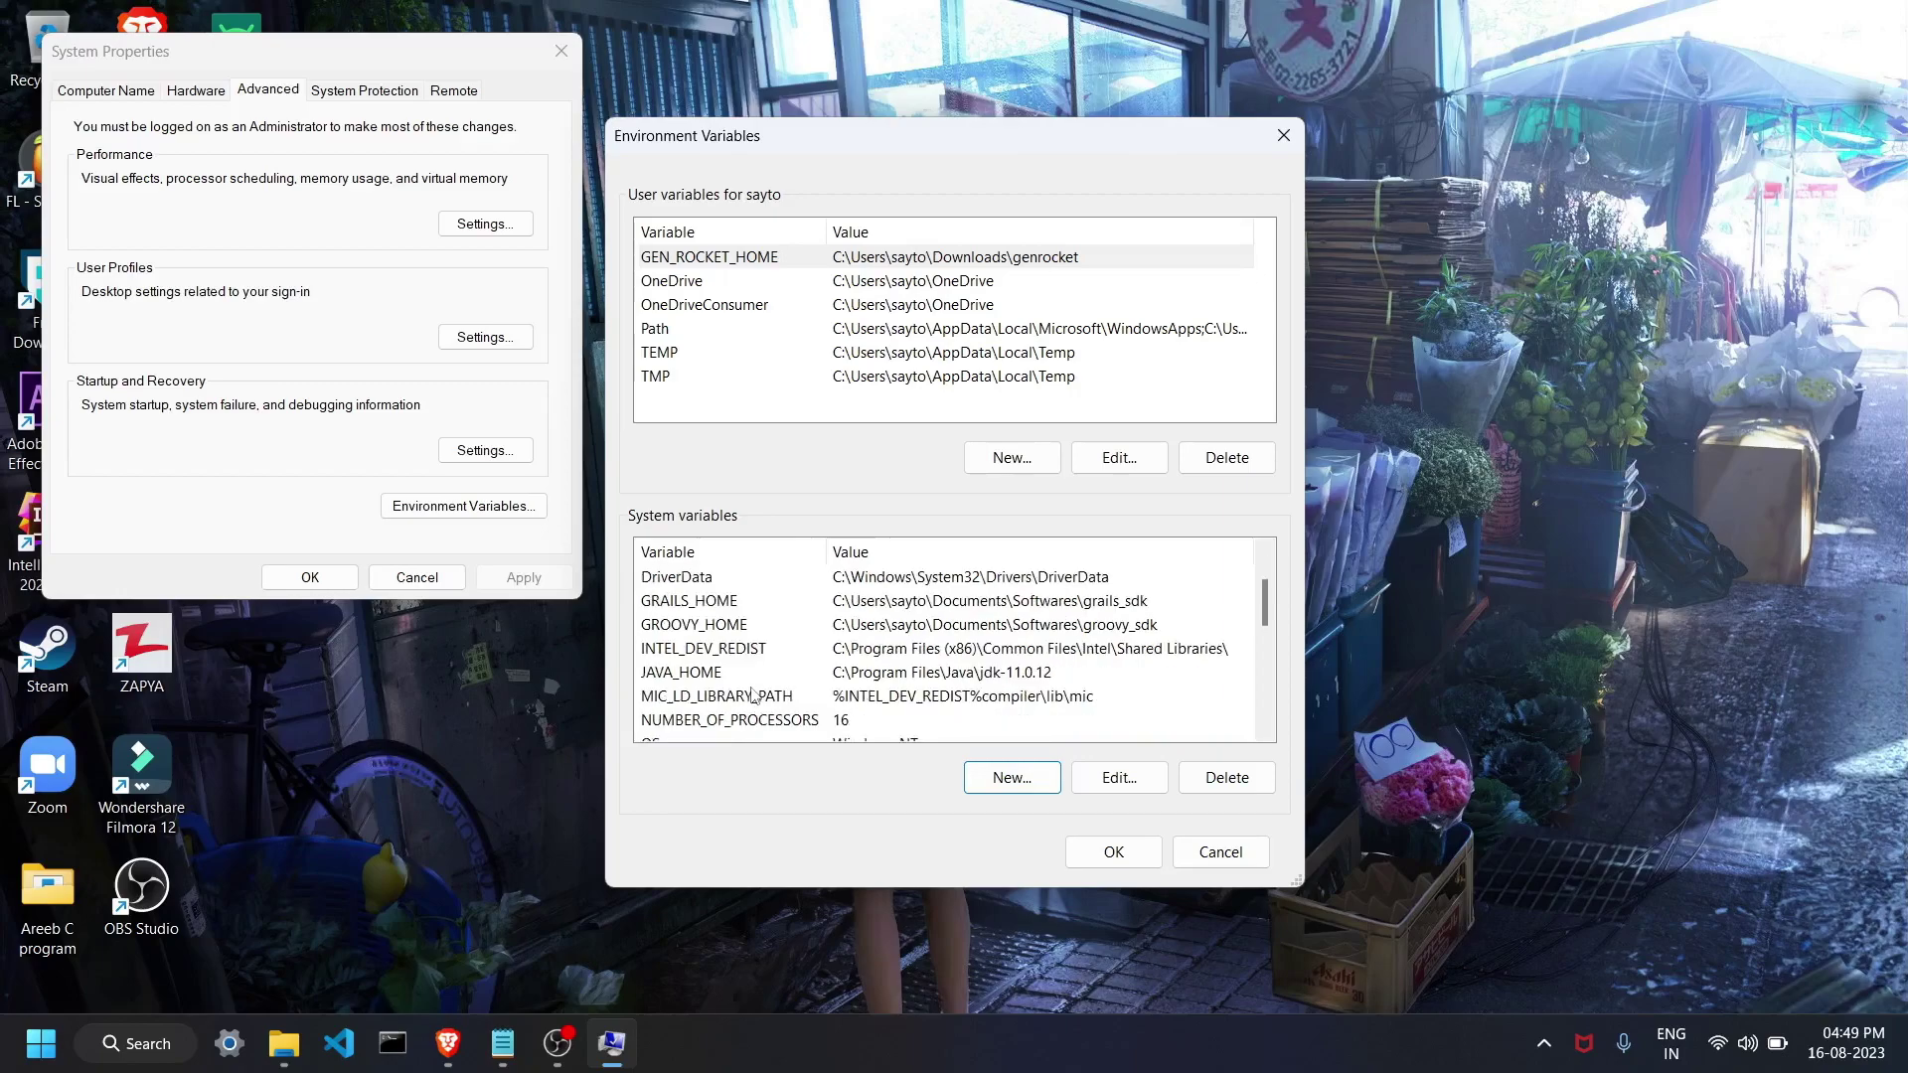
click(753, 673)
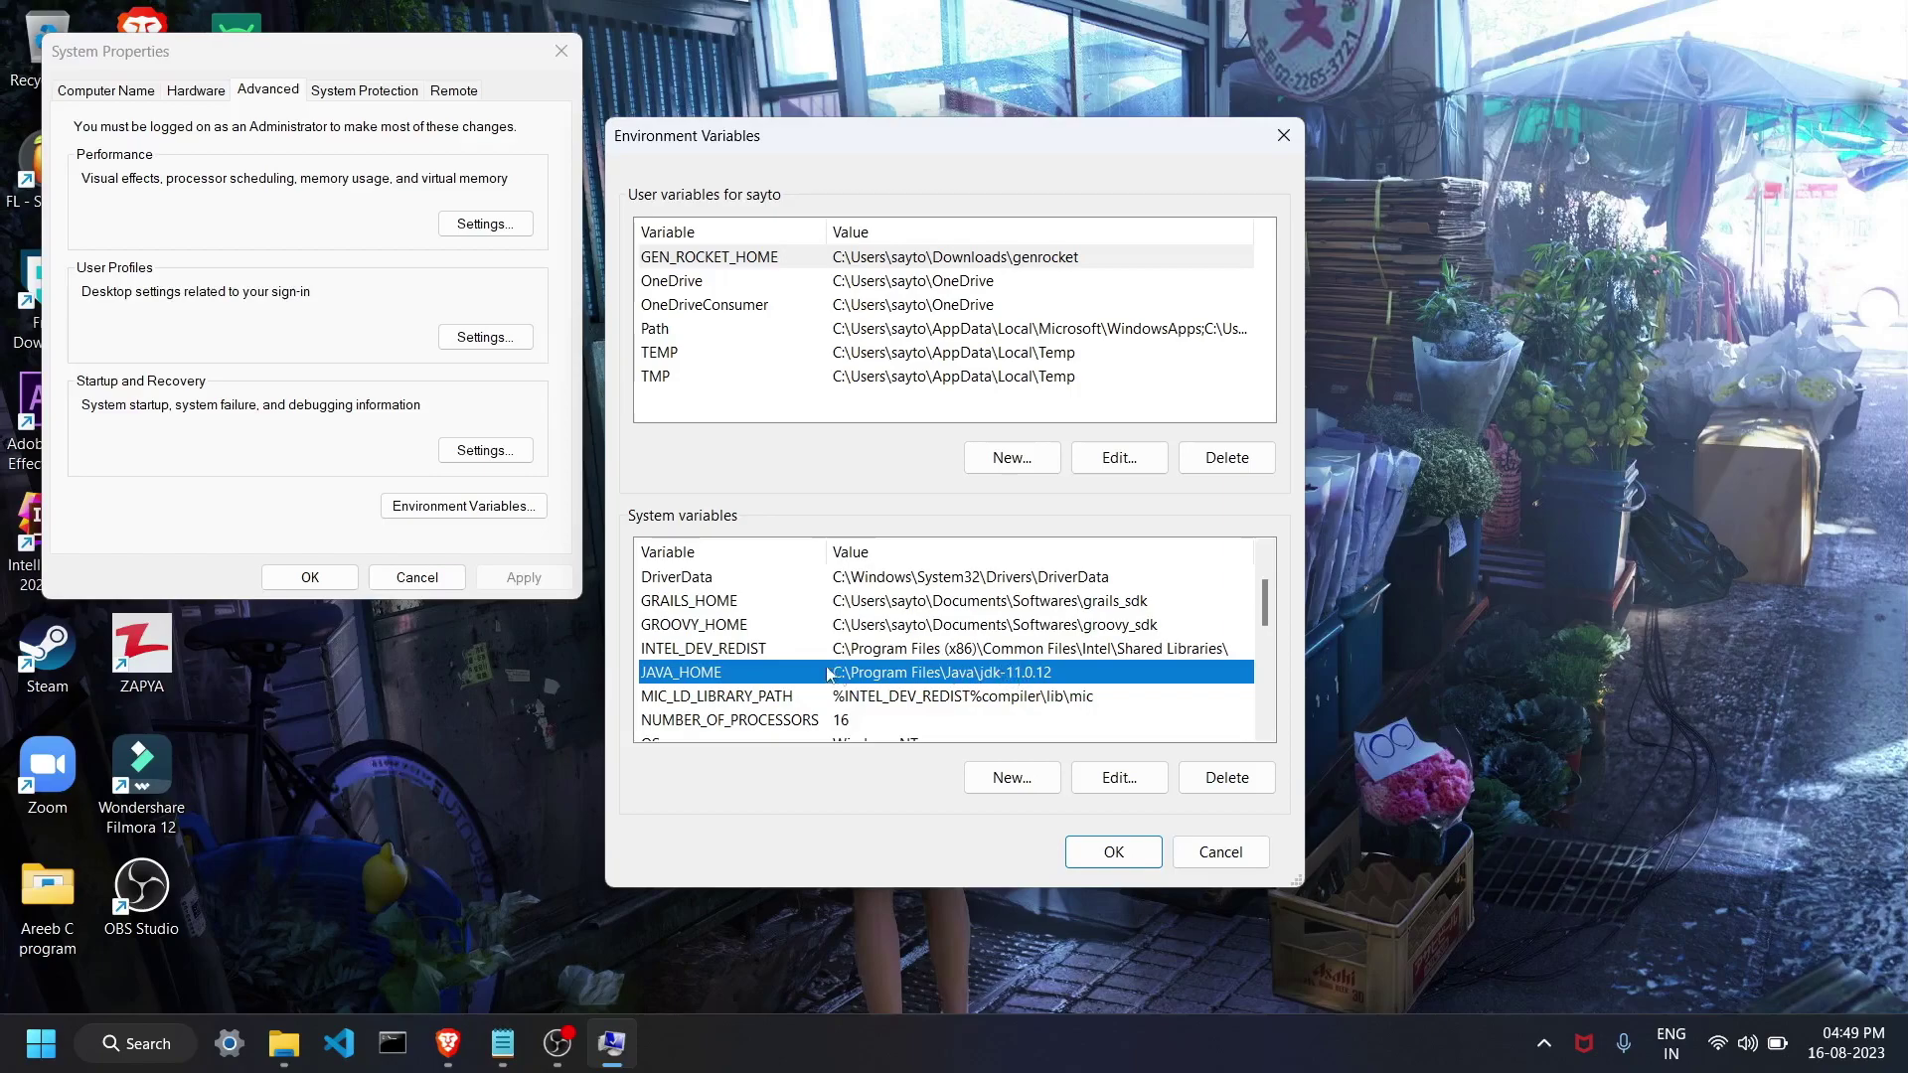
click(745, 626)
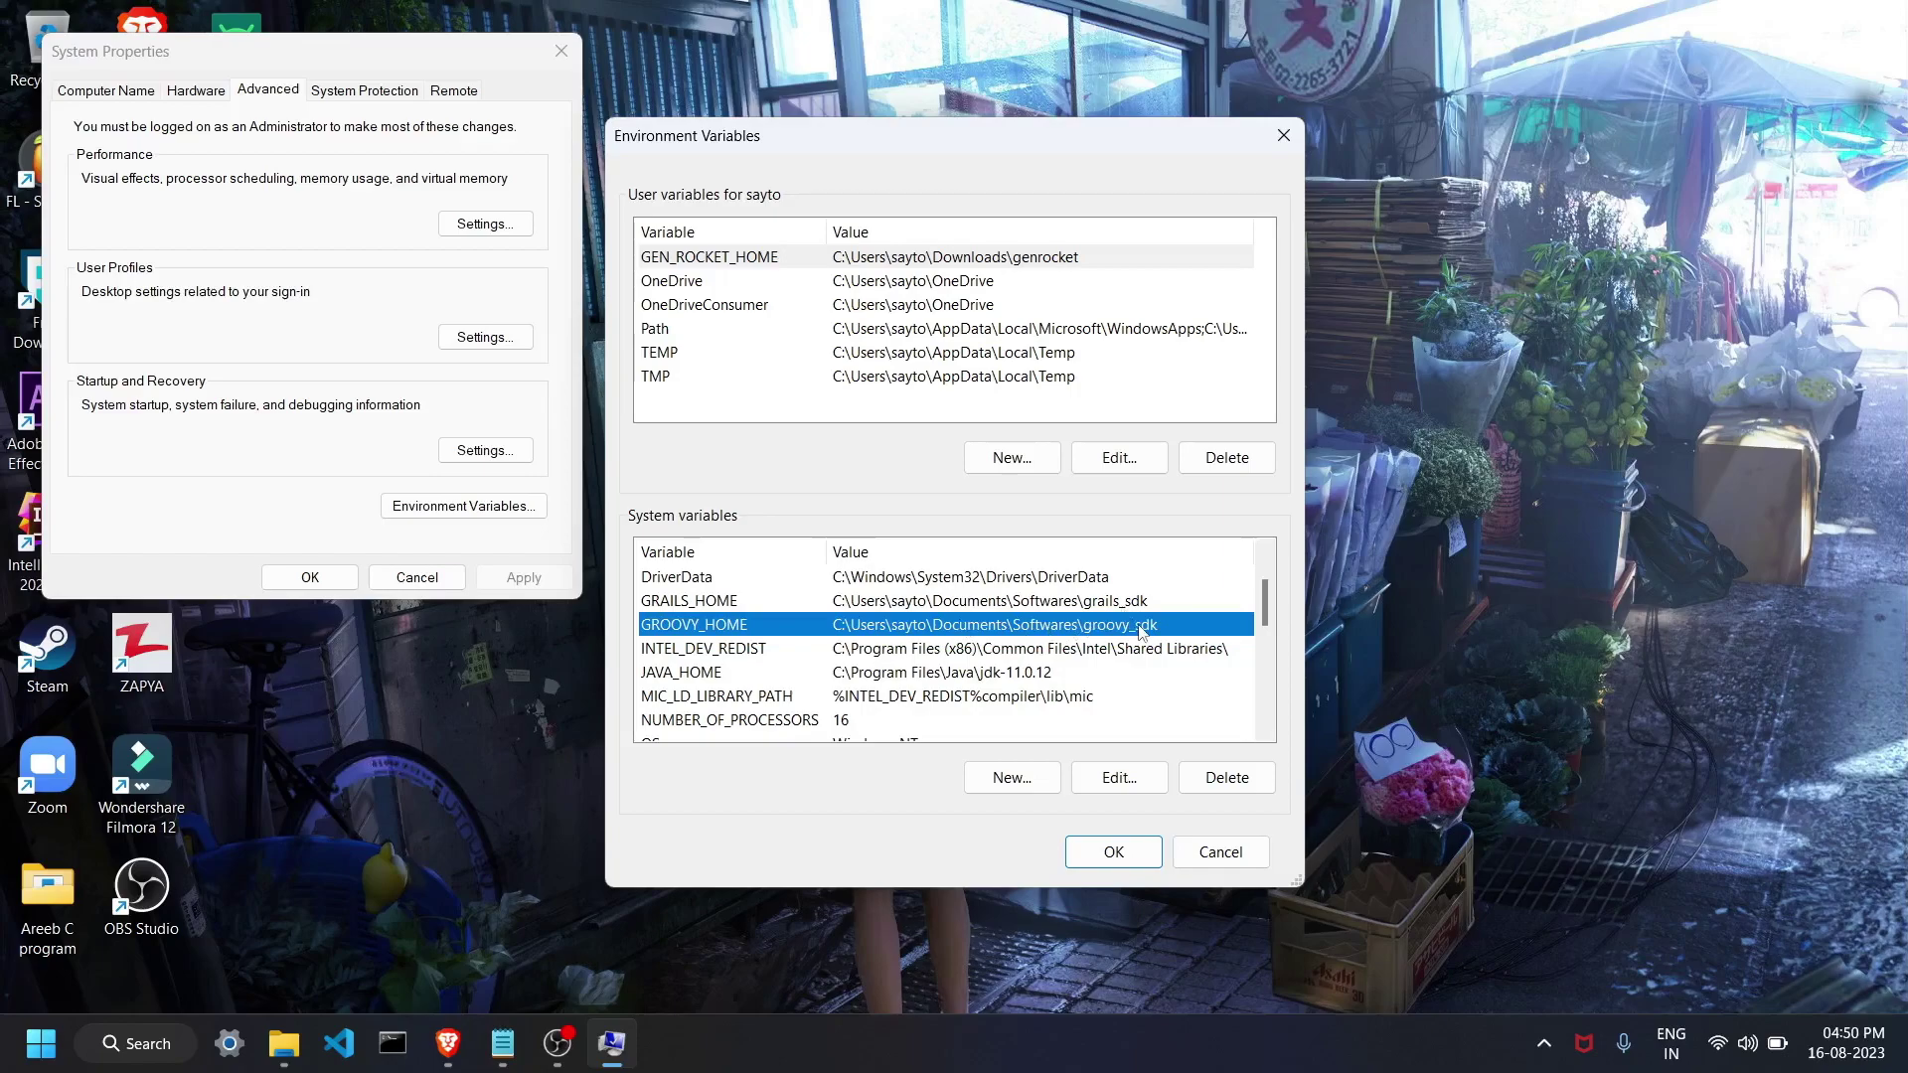
click(742, 601)
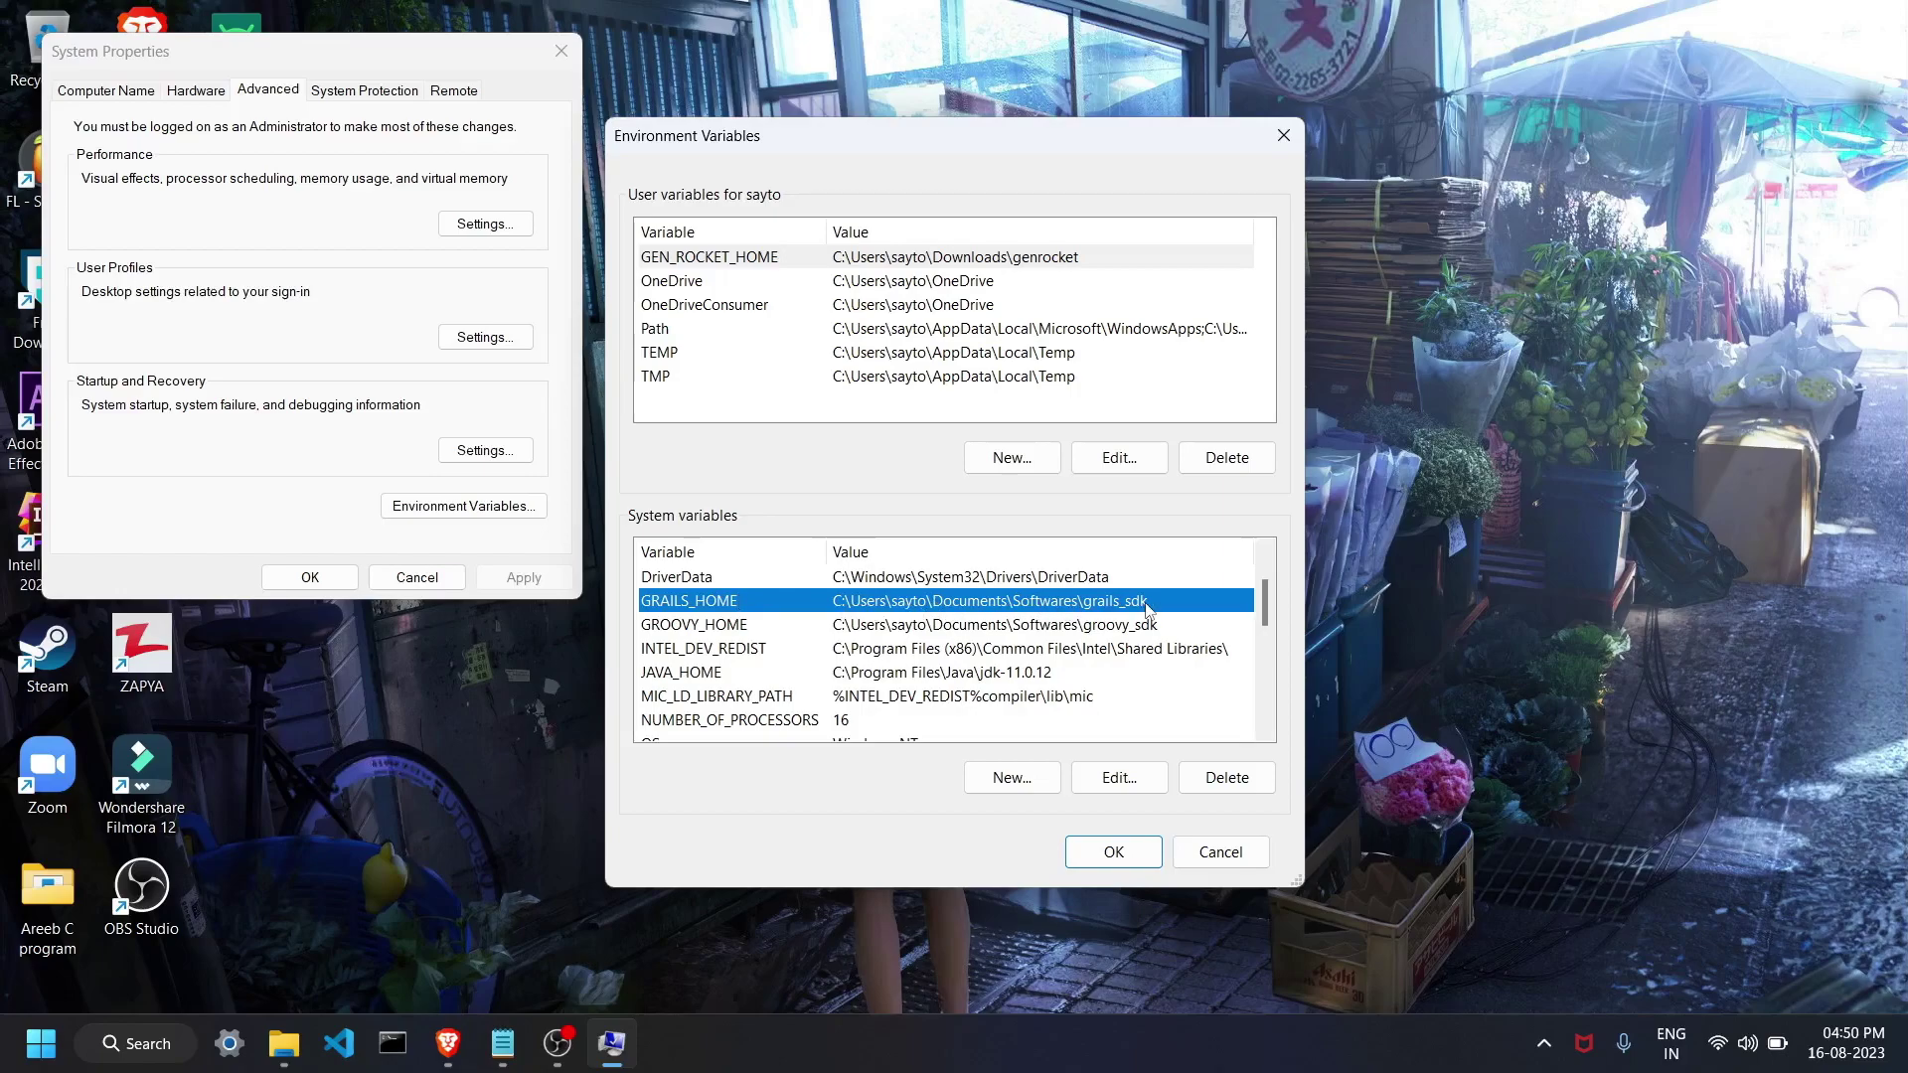
click(1105, 851)
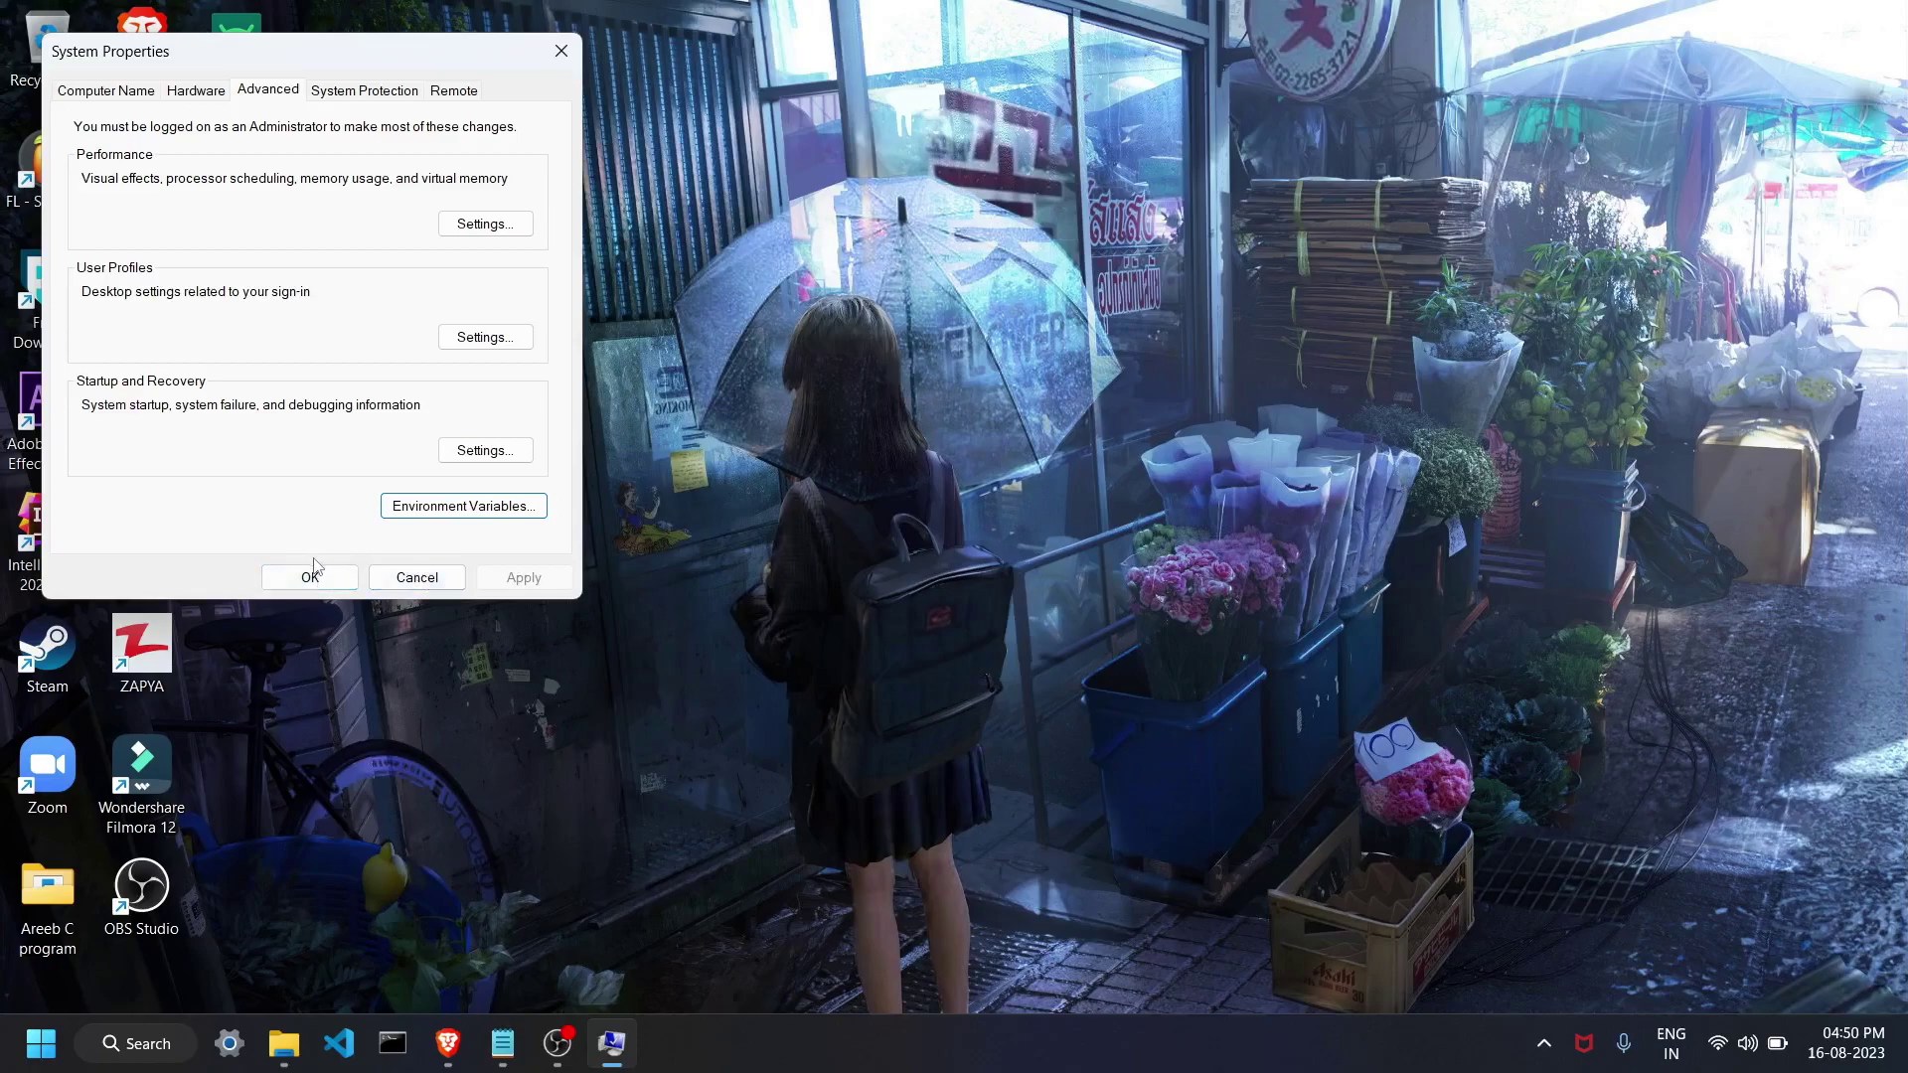
click(314, 574)
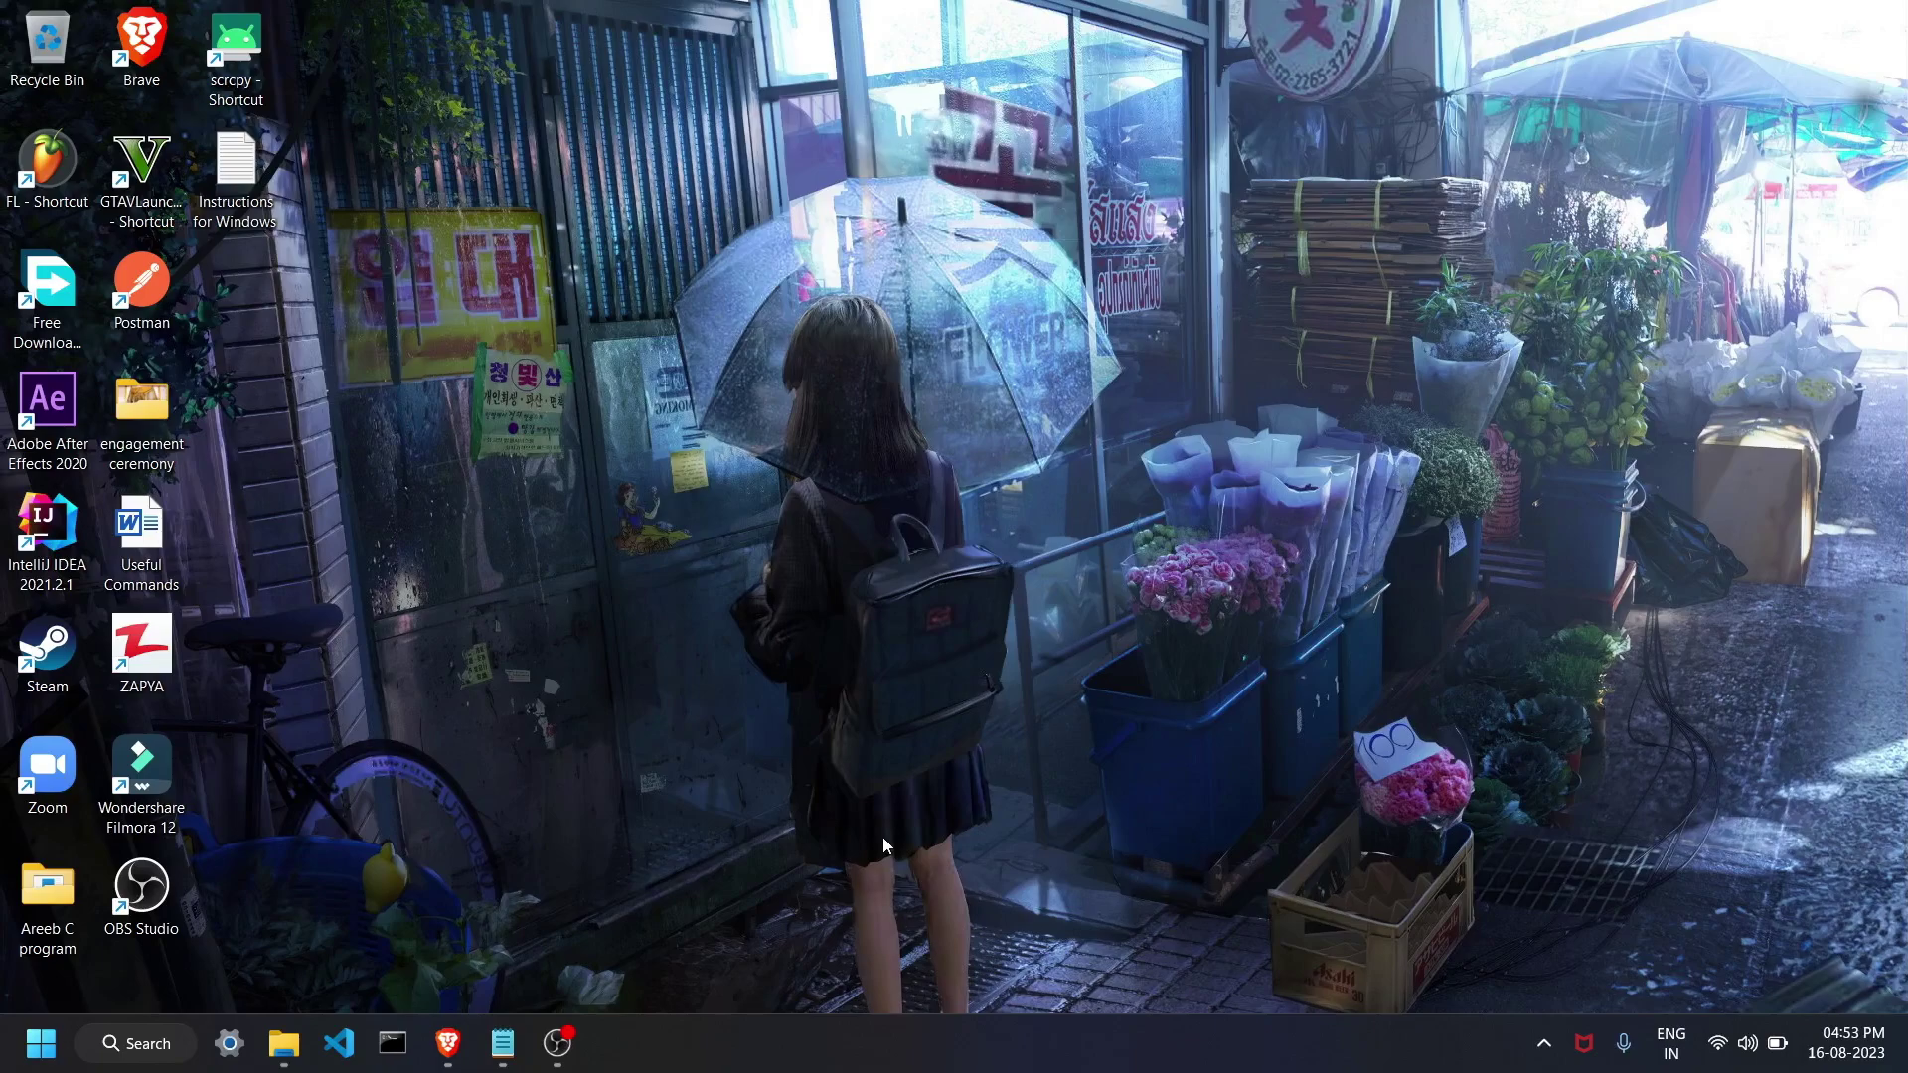
Open a Command Prompt and check the installed Java version with java --version.
click(393, 1042)
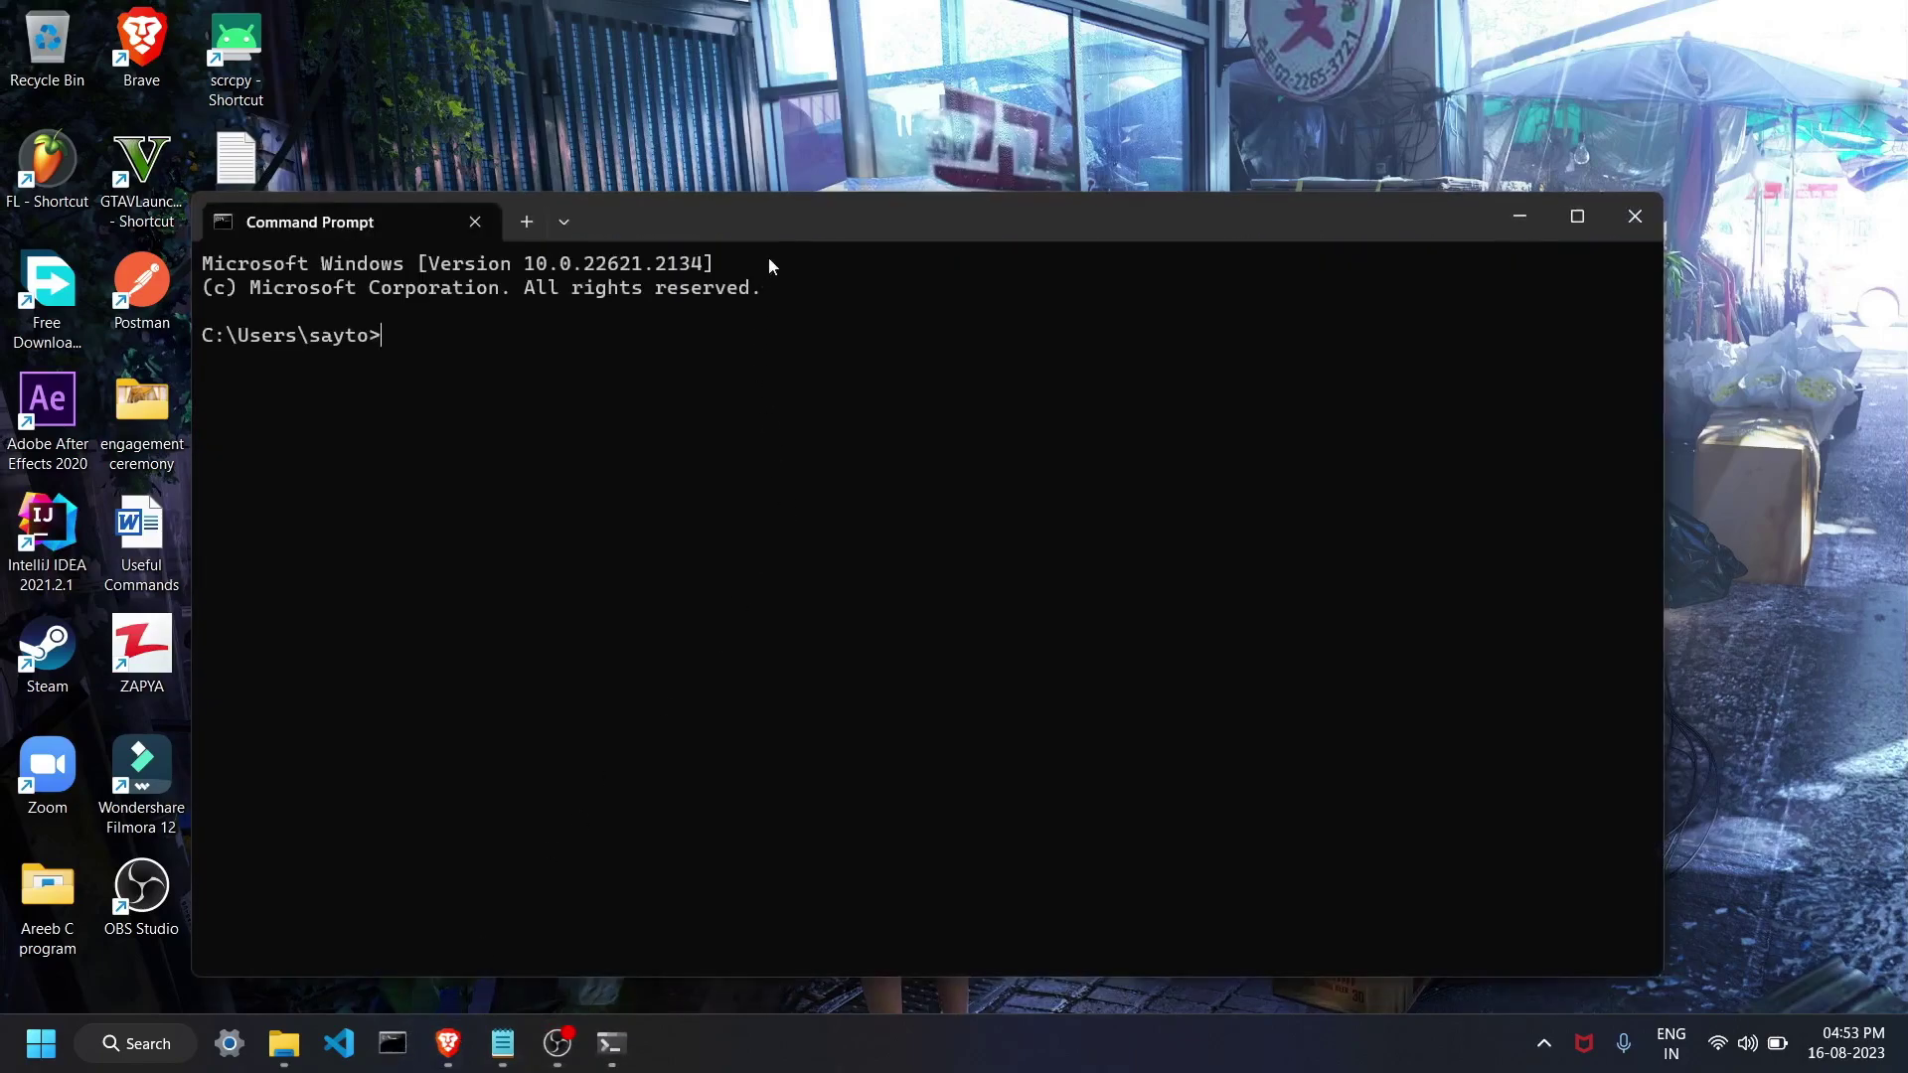
drag(826, 228, 959, 111)
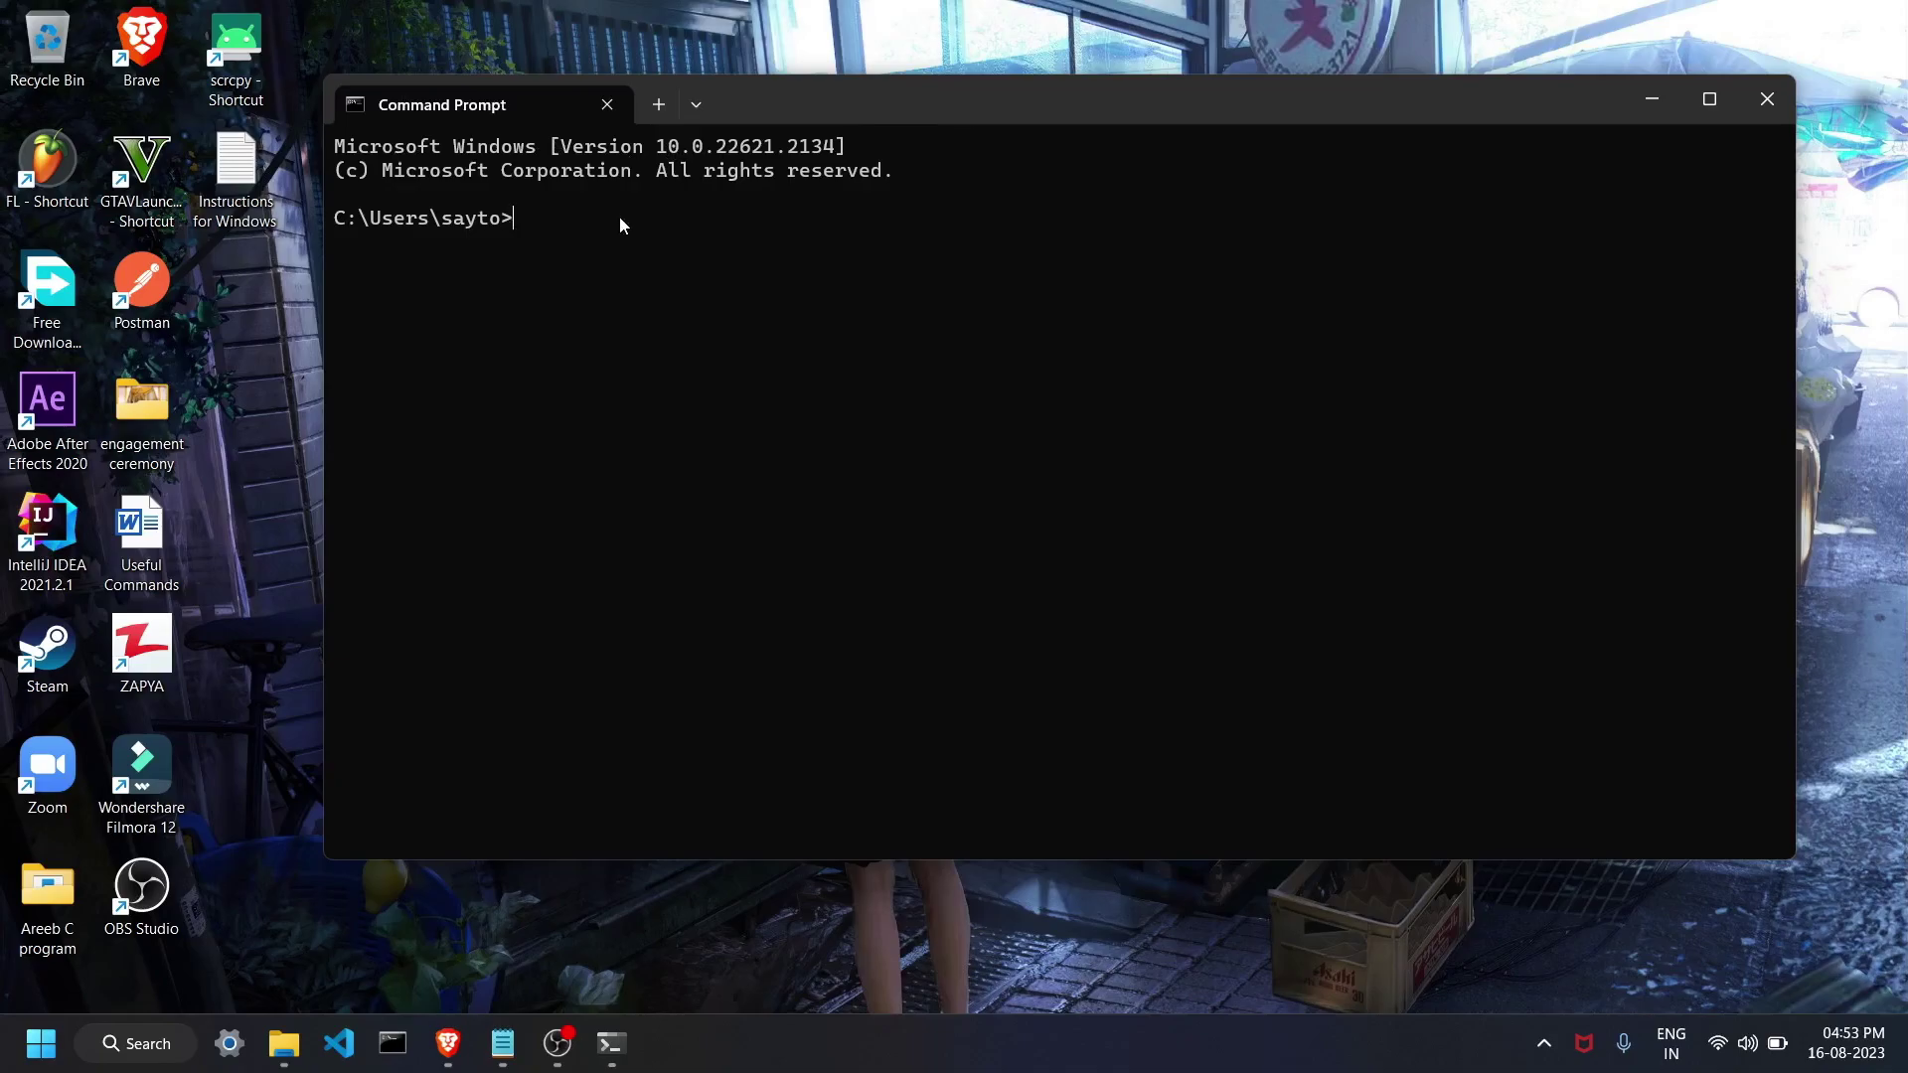
text(java --version)
key(Return)
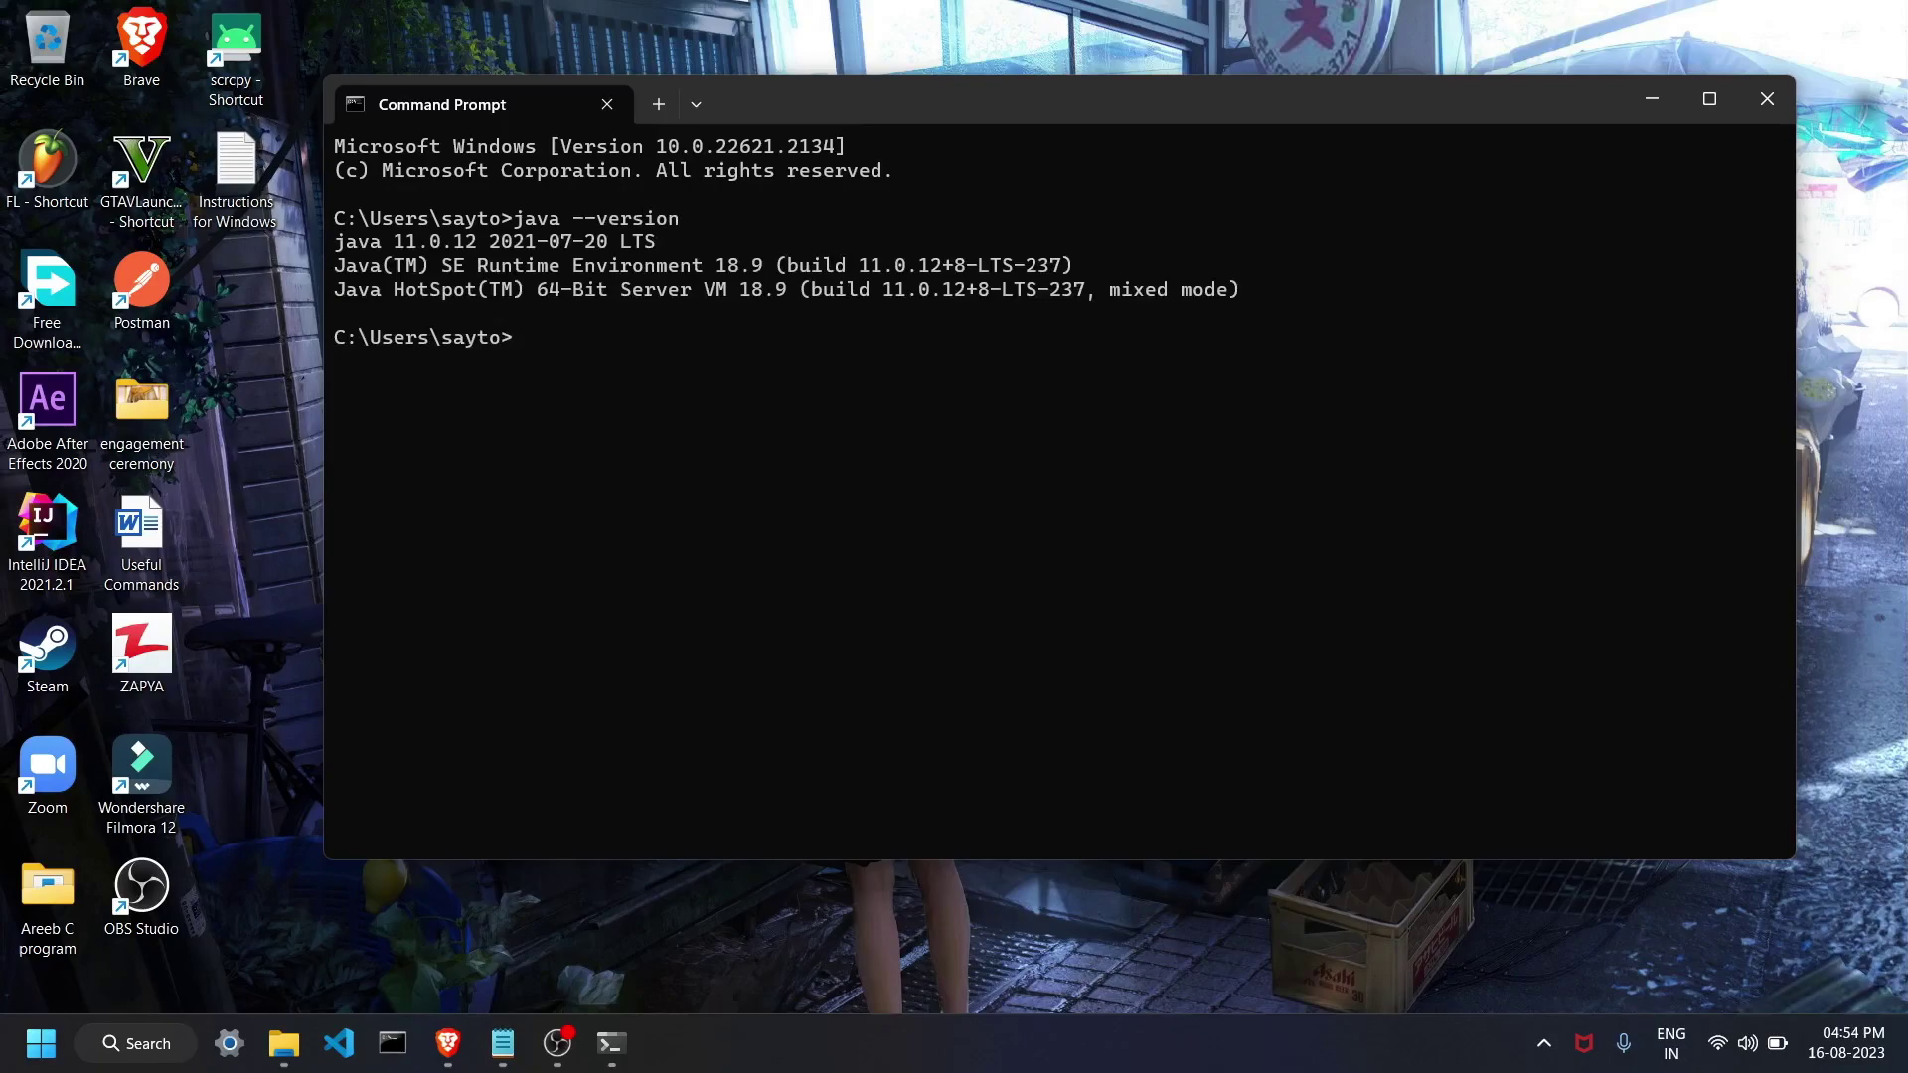
drag(336, 243, 440, 243)
key(ctrl+c)
Check the installed Groovy version with groovy --version and highlight the version number in the output.
text(groovy --vers)
text(ion)
key(Return)
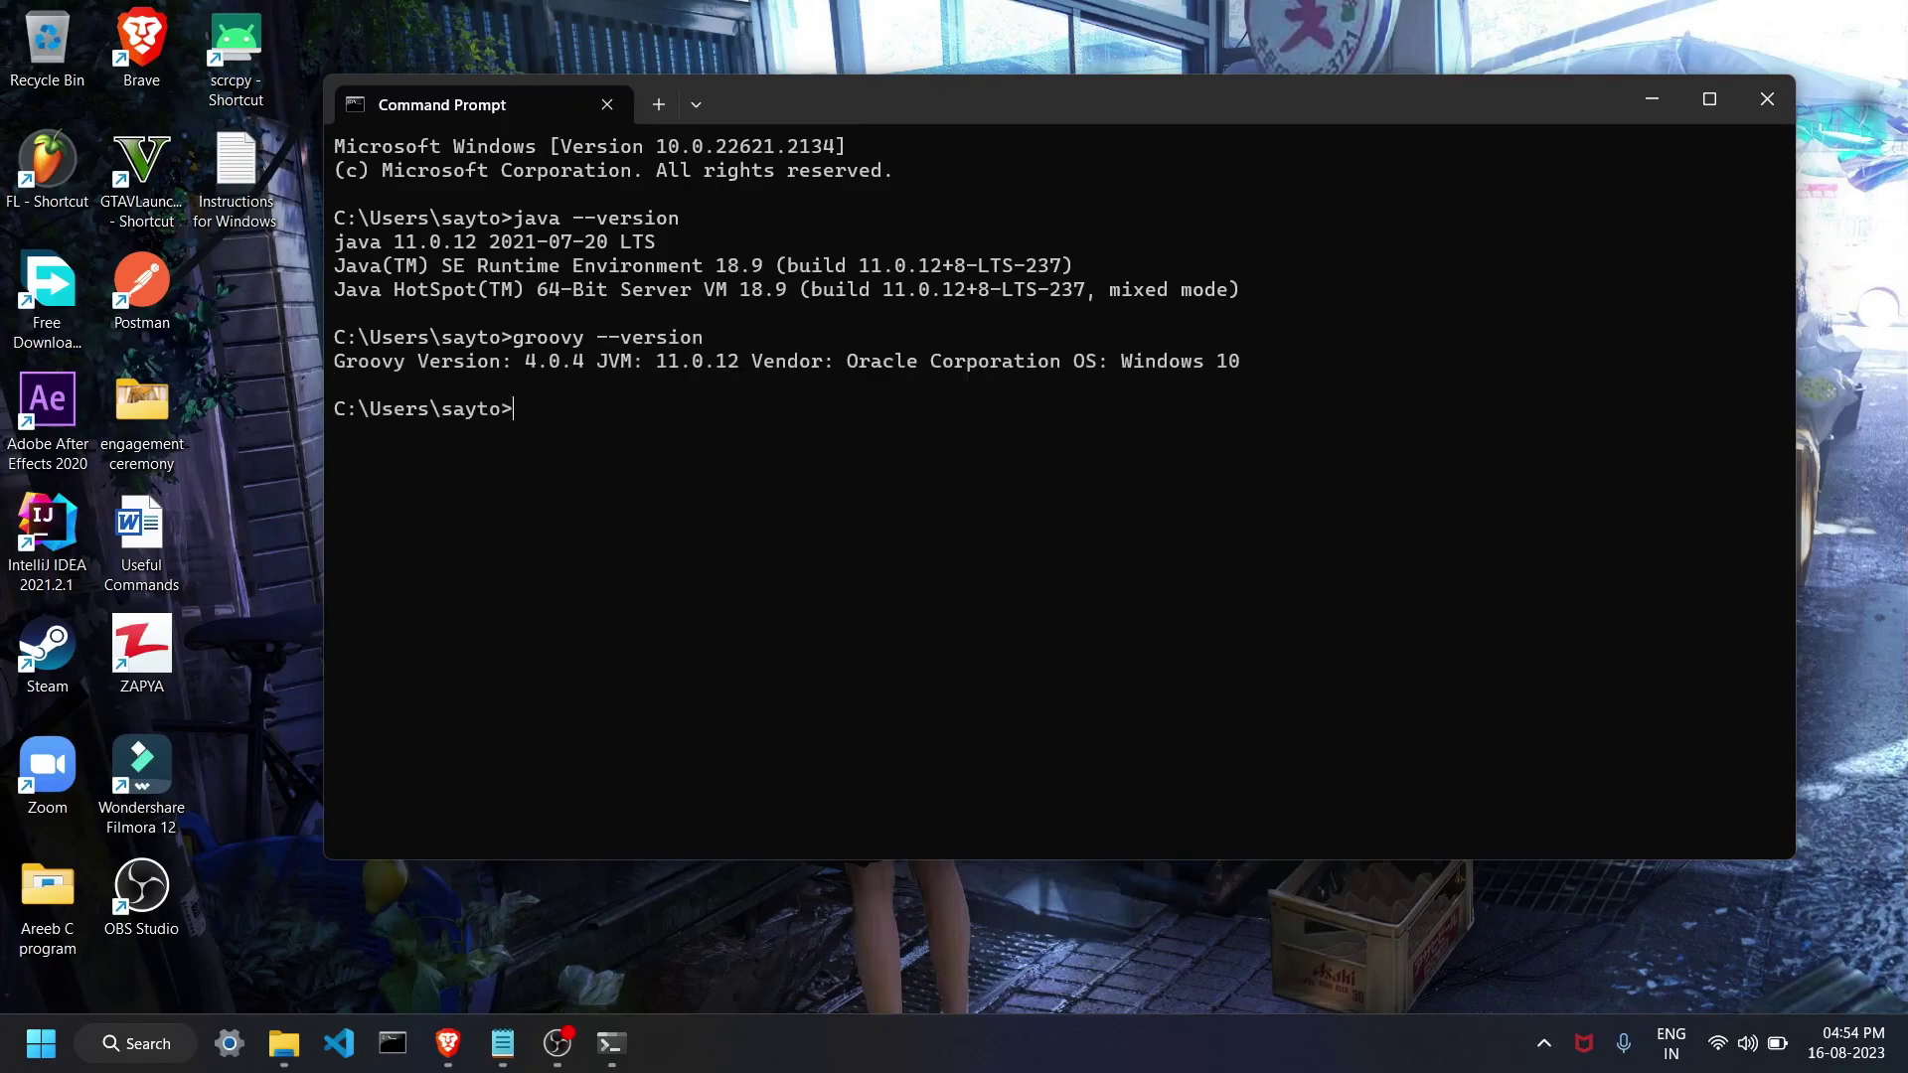
drag(352, 370, 598, 366)
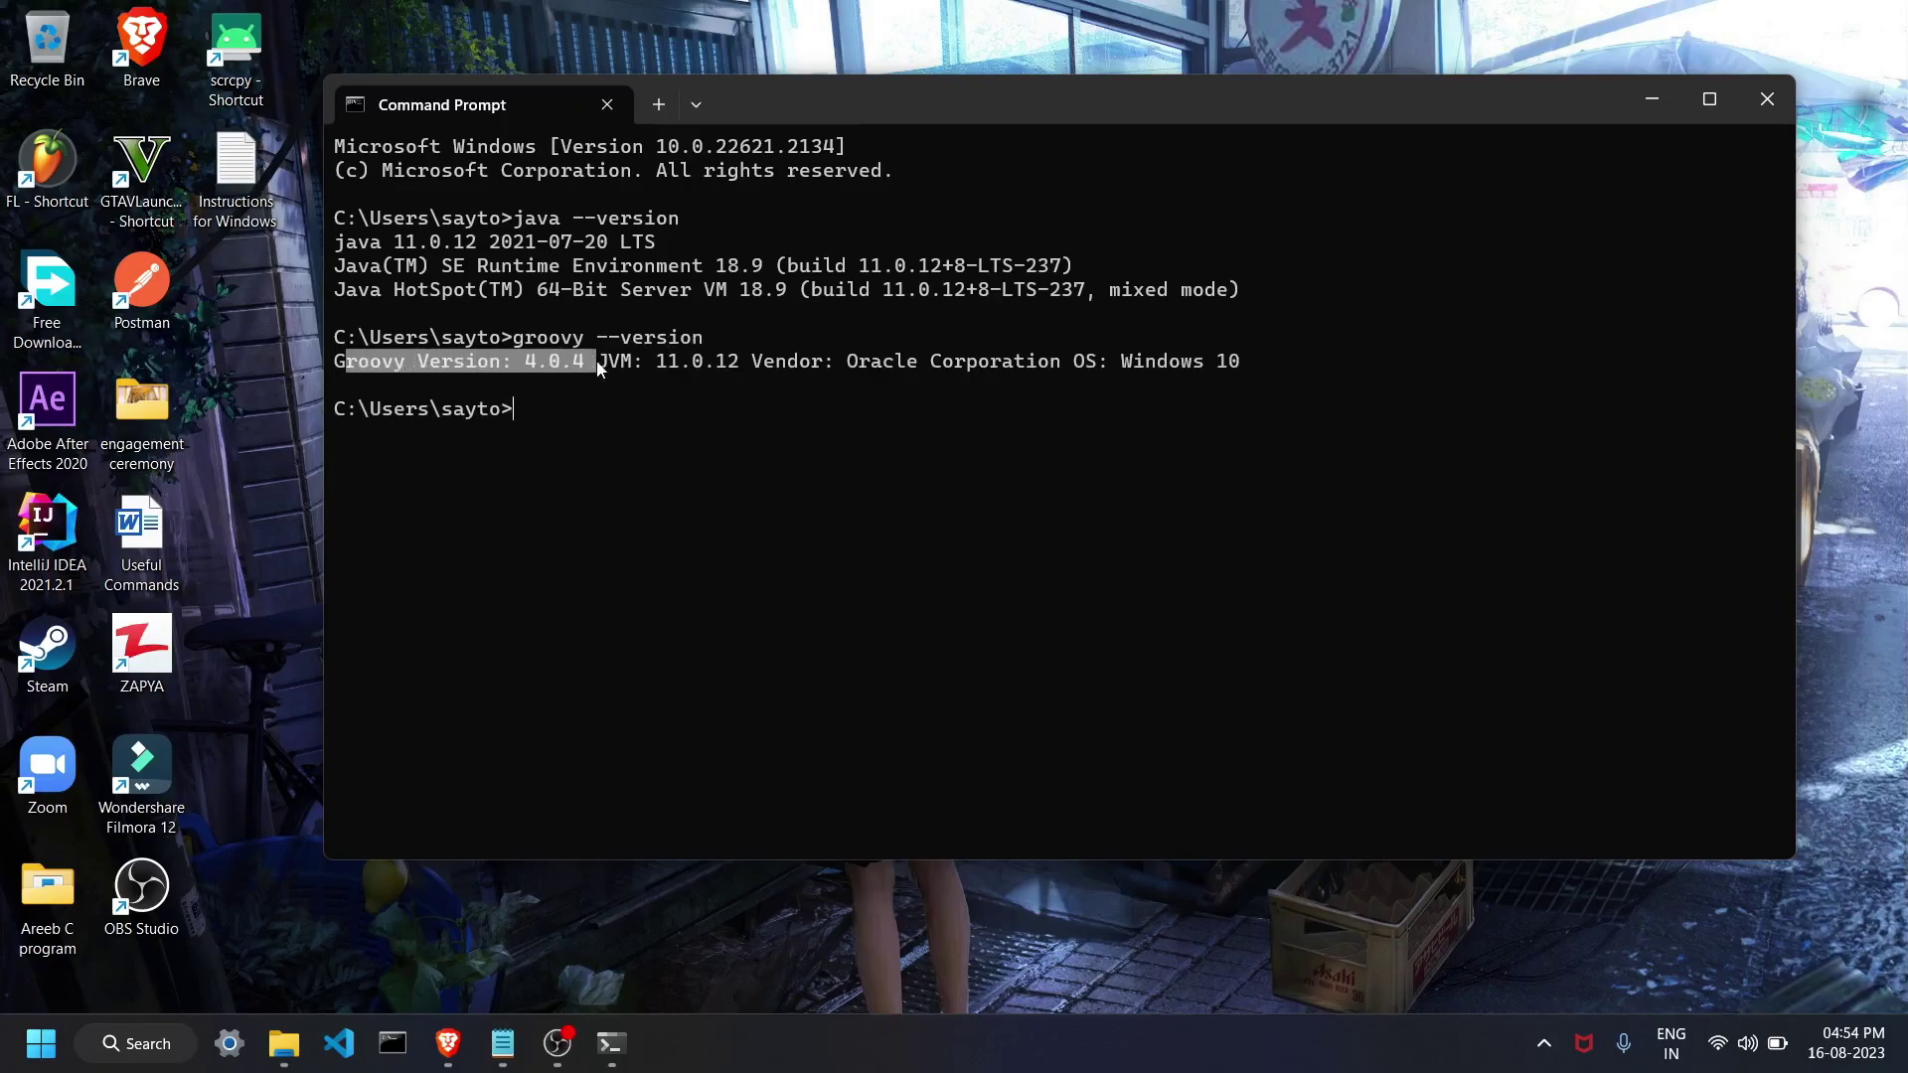
click(598, 408)
Check the installed Grails version with grails --version and highlight the Grails version line.
text(g)
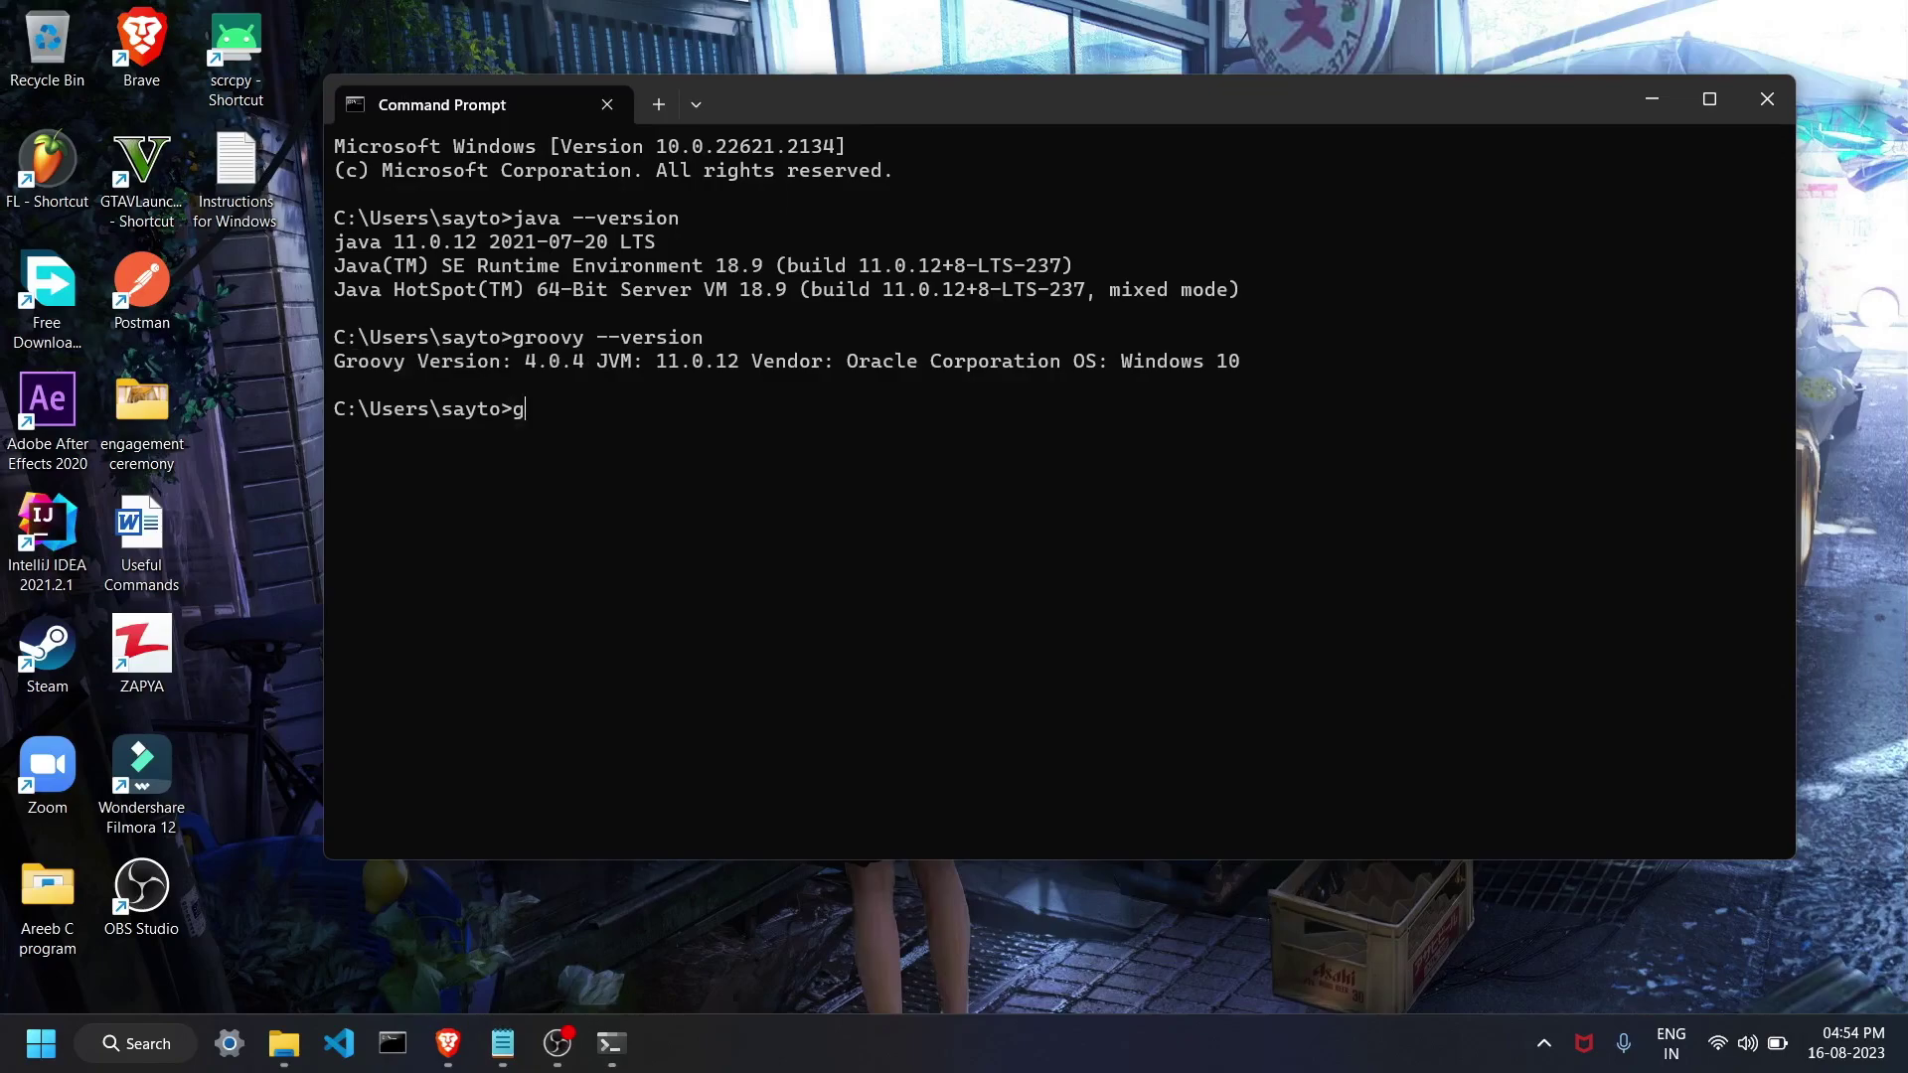
text(rails --version)
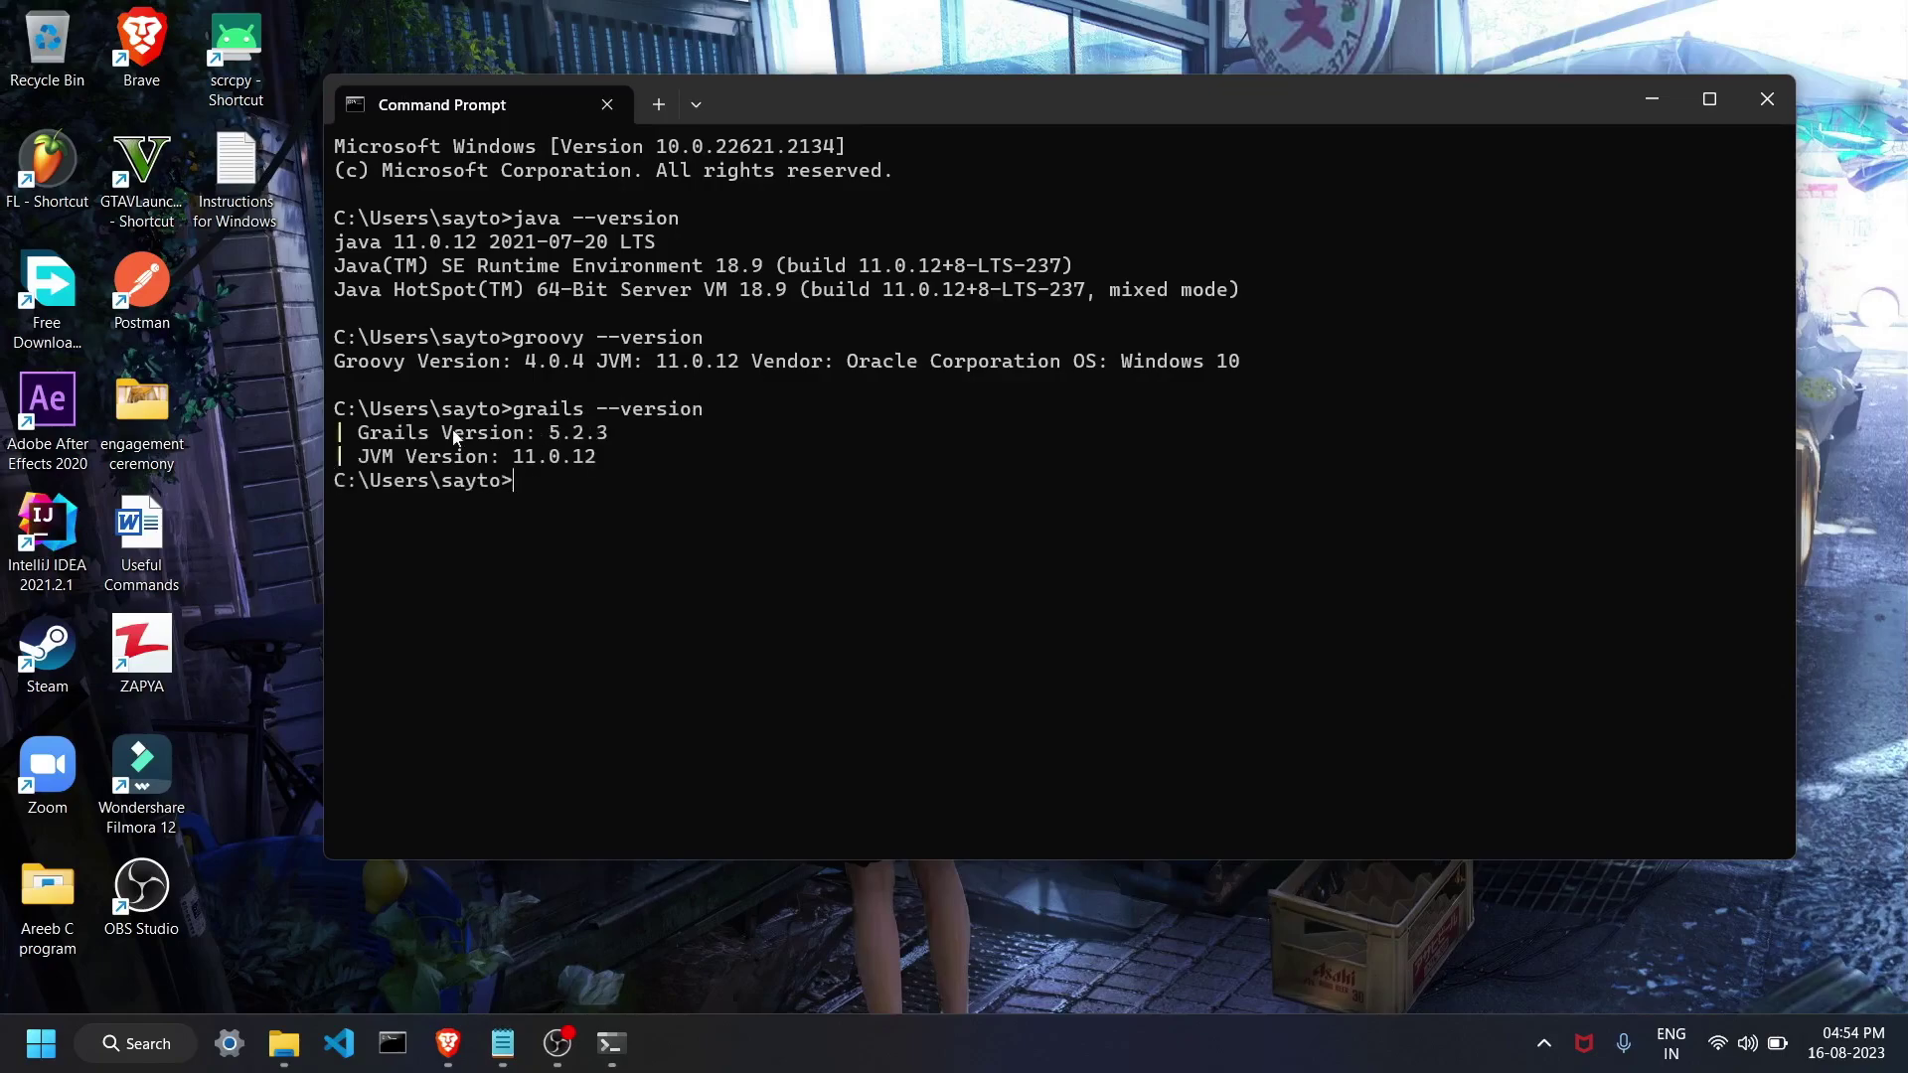
drag(402, 444, 587, 442)
click(549, 481)
Add three blank prompt lines and review the output of the Java, Groovy and Grails version checks.
key(Return)
key(Return)
key(Return)
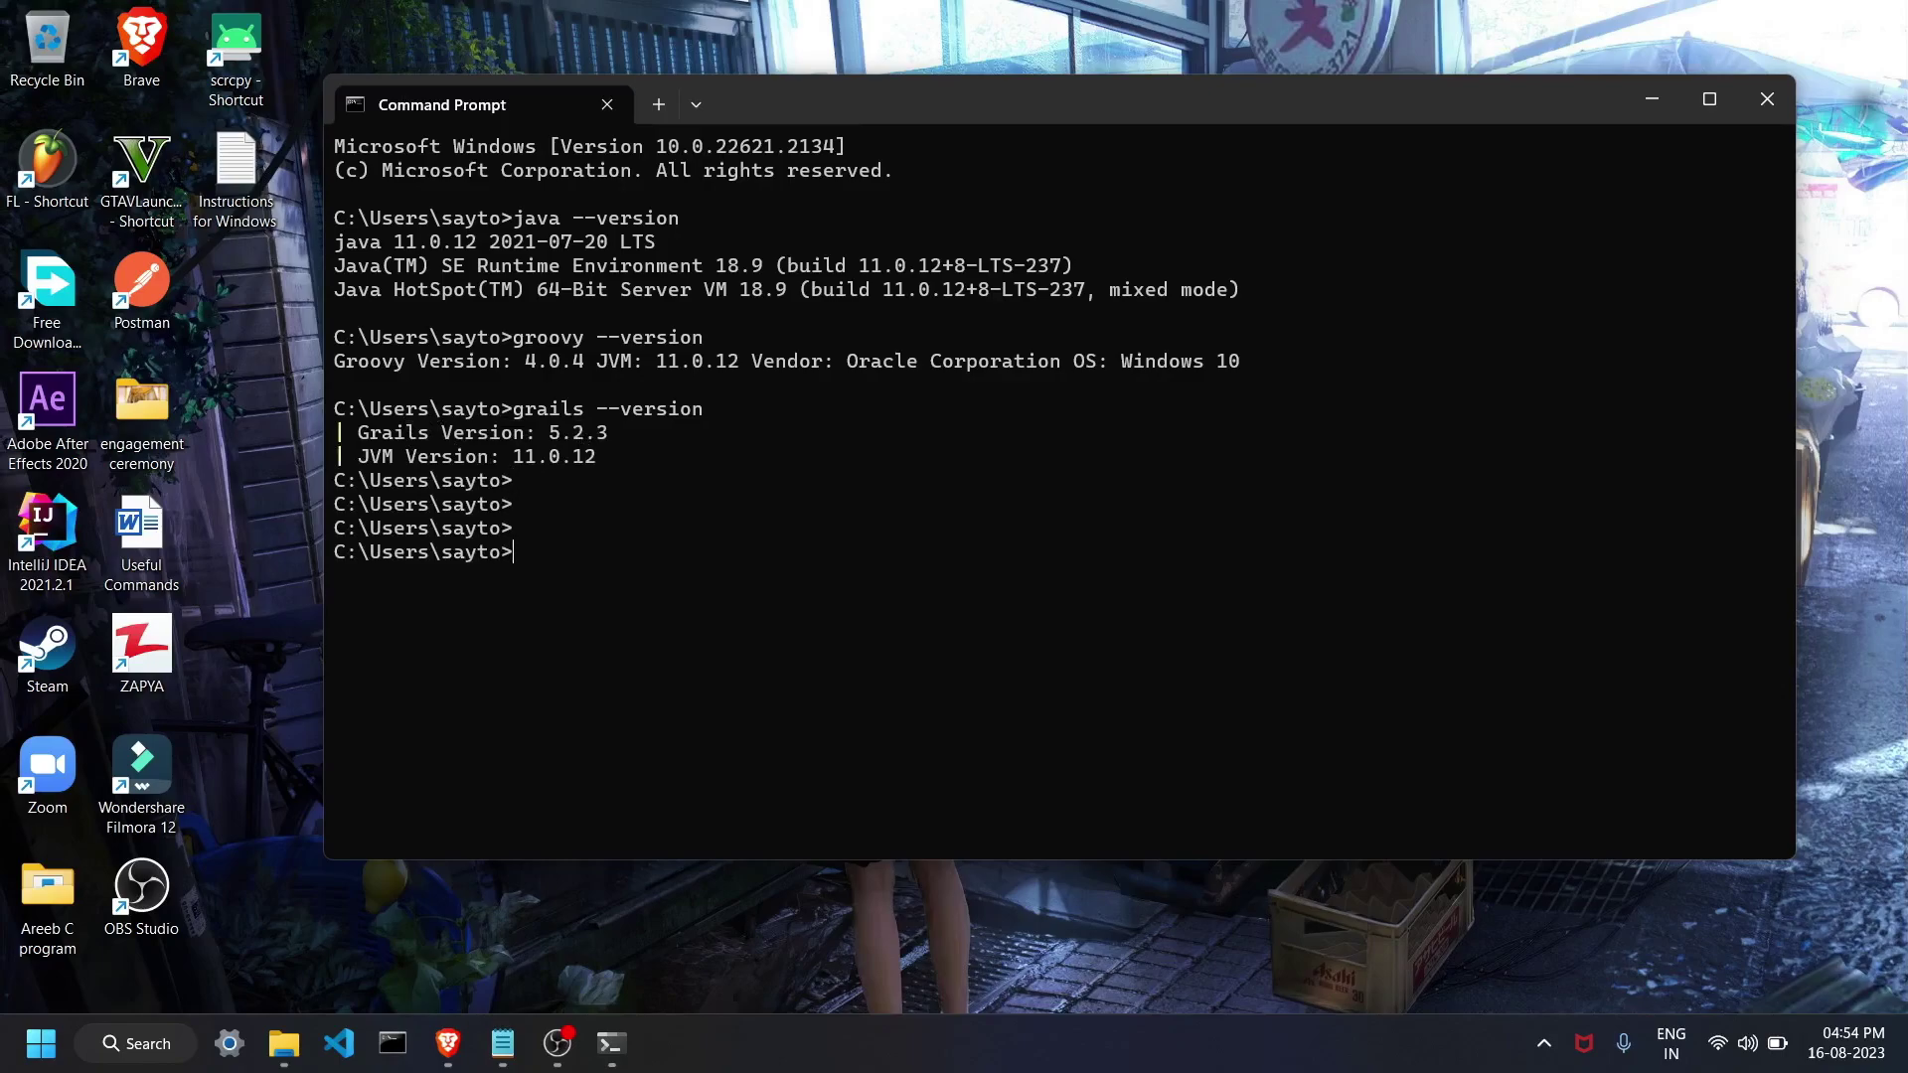
drag(634, 449, 338, 209)
click(570, 483)
drag(620, 457, 342, 219)
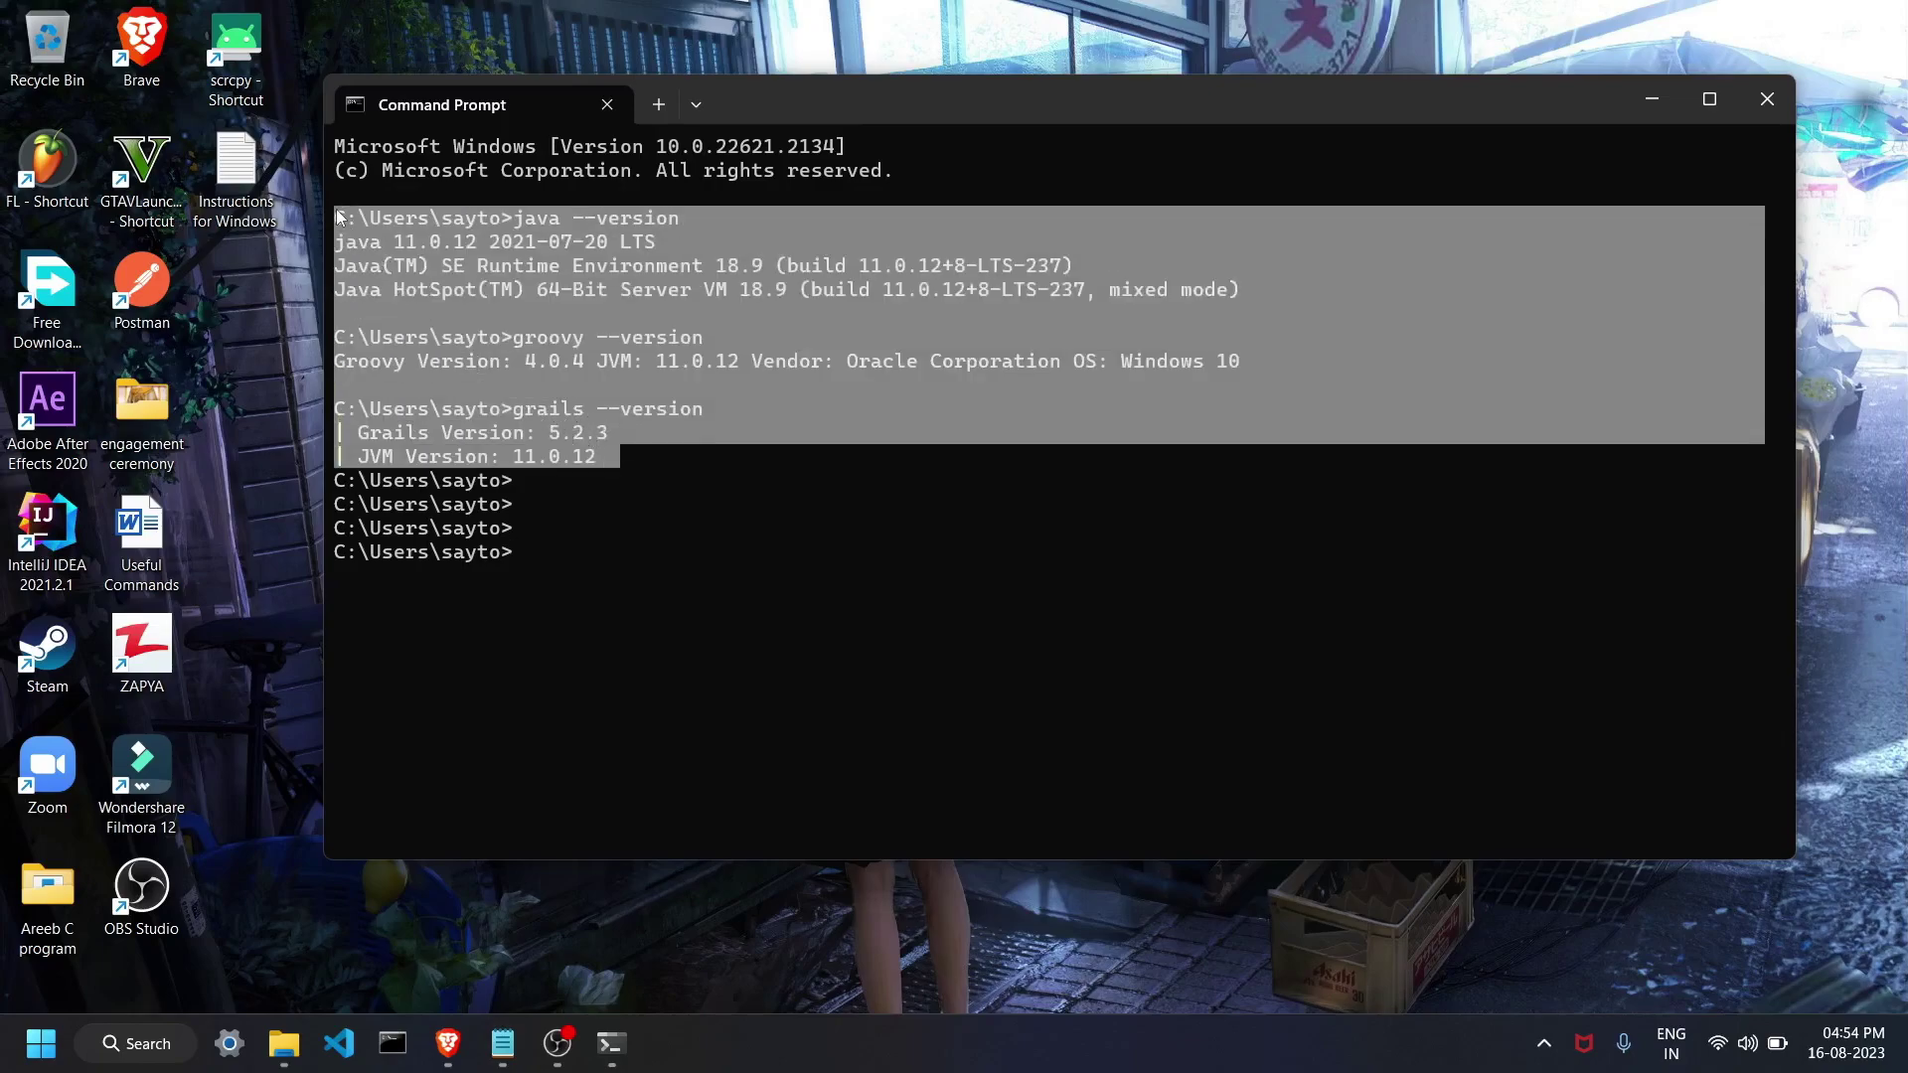
click(597, 529)
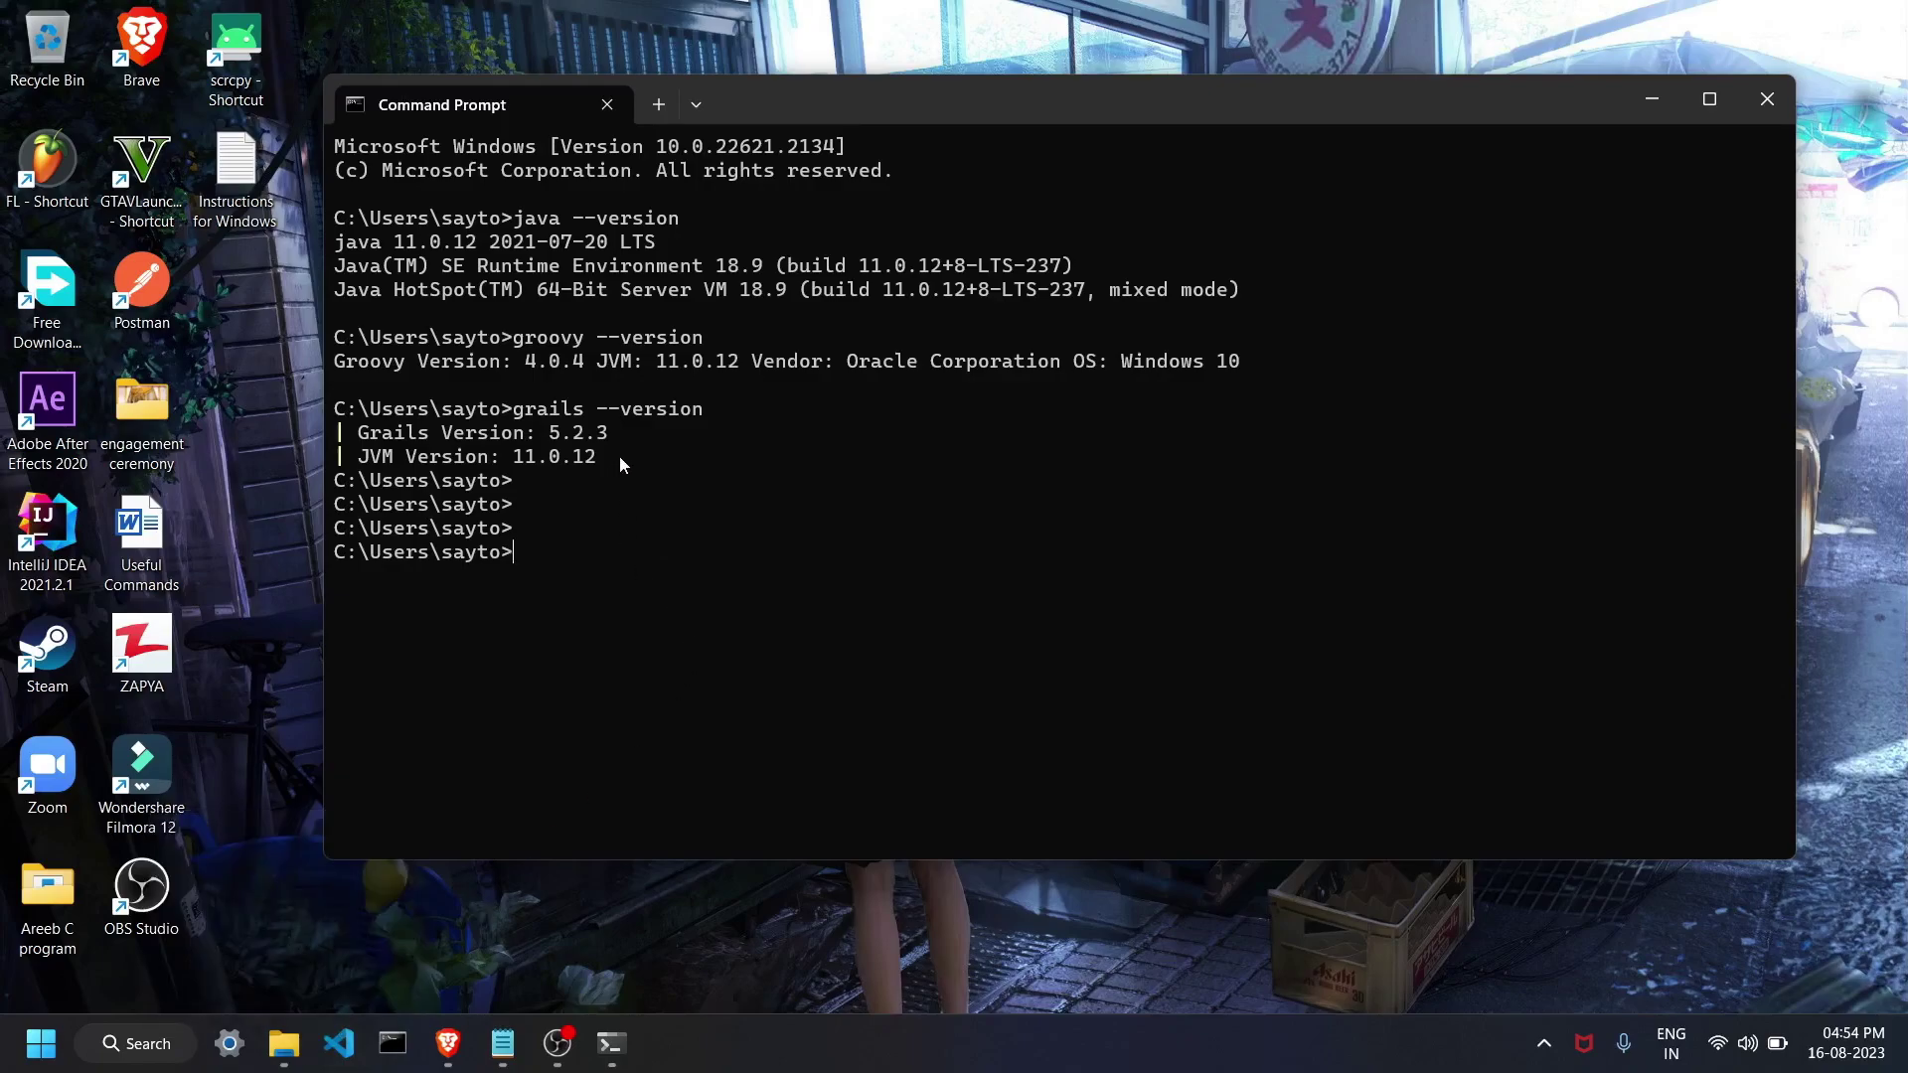
drag(622, 444, 324, 216)
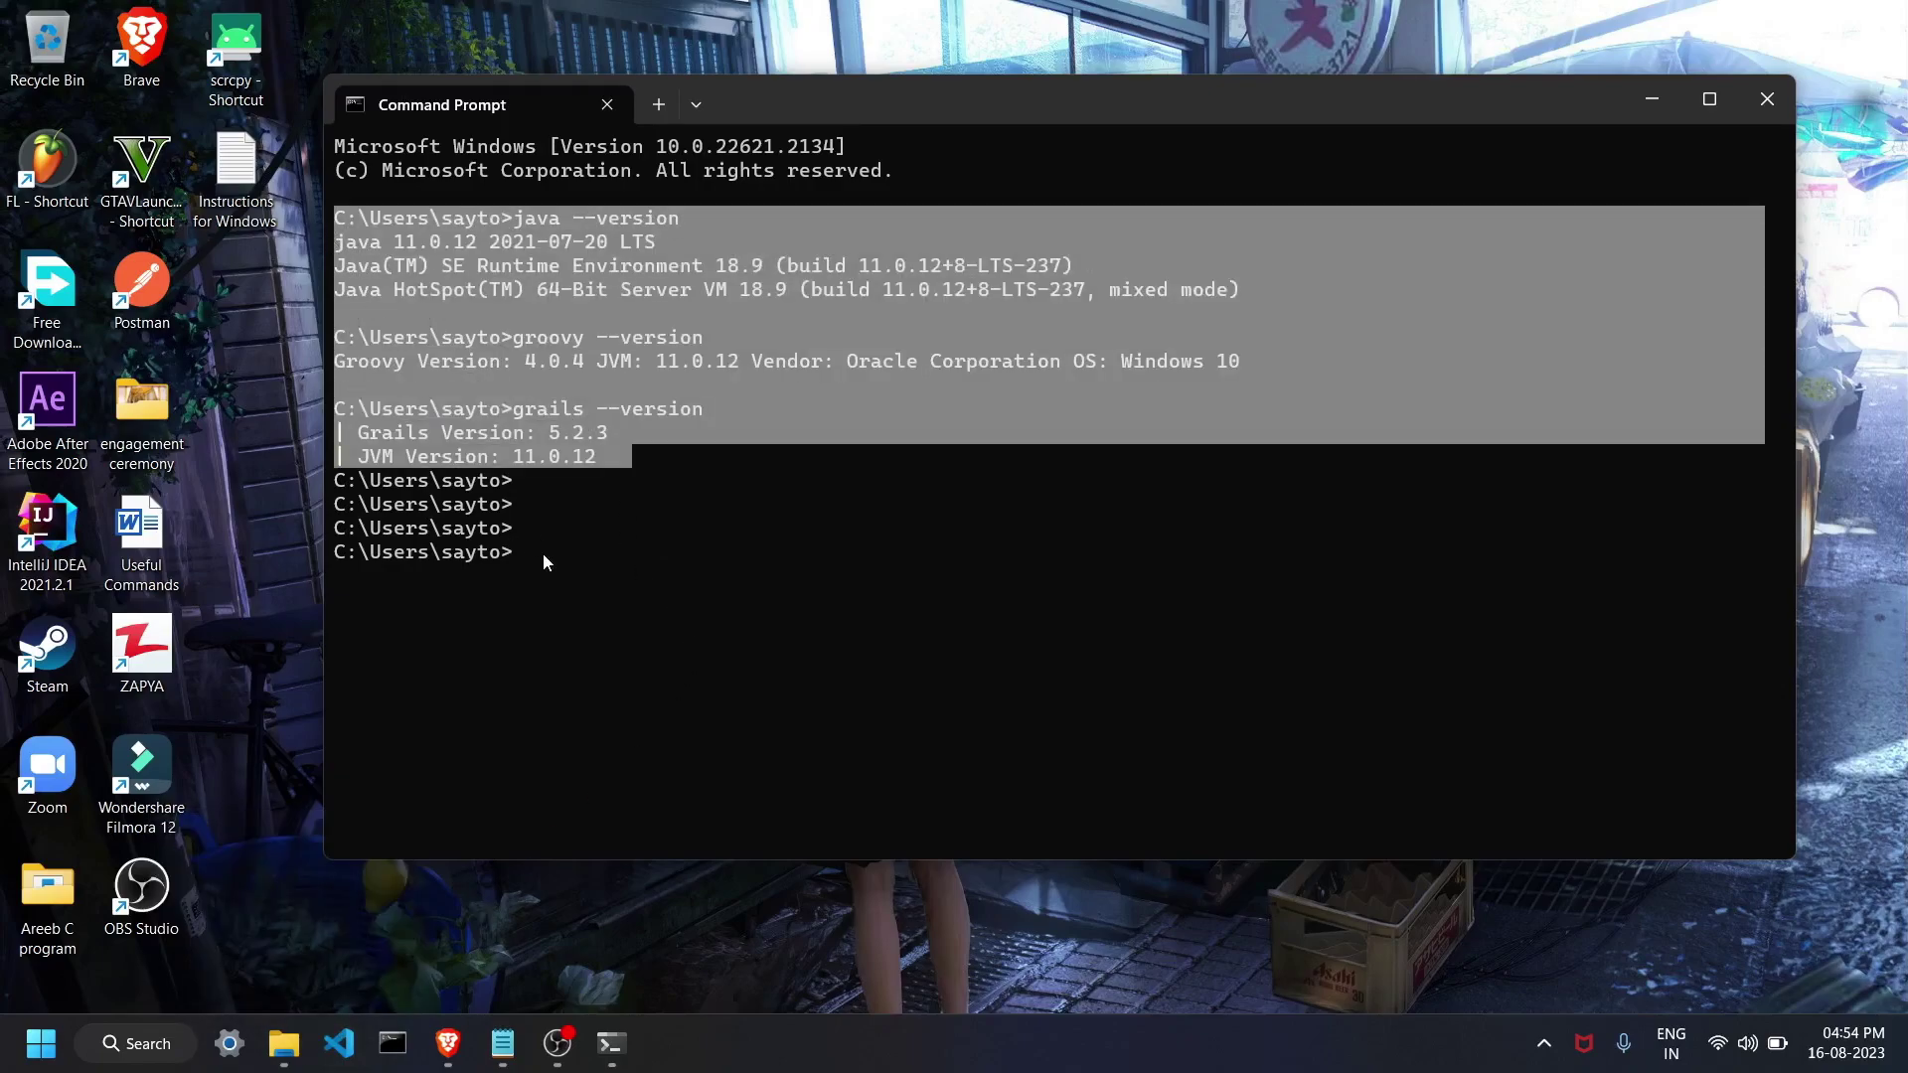
click(562, 499)
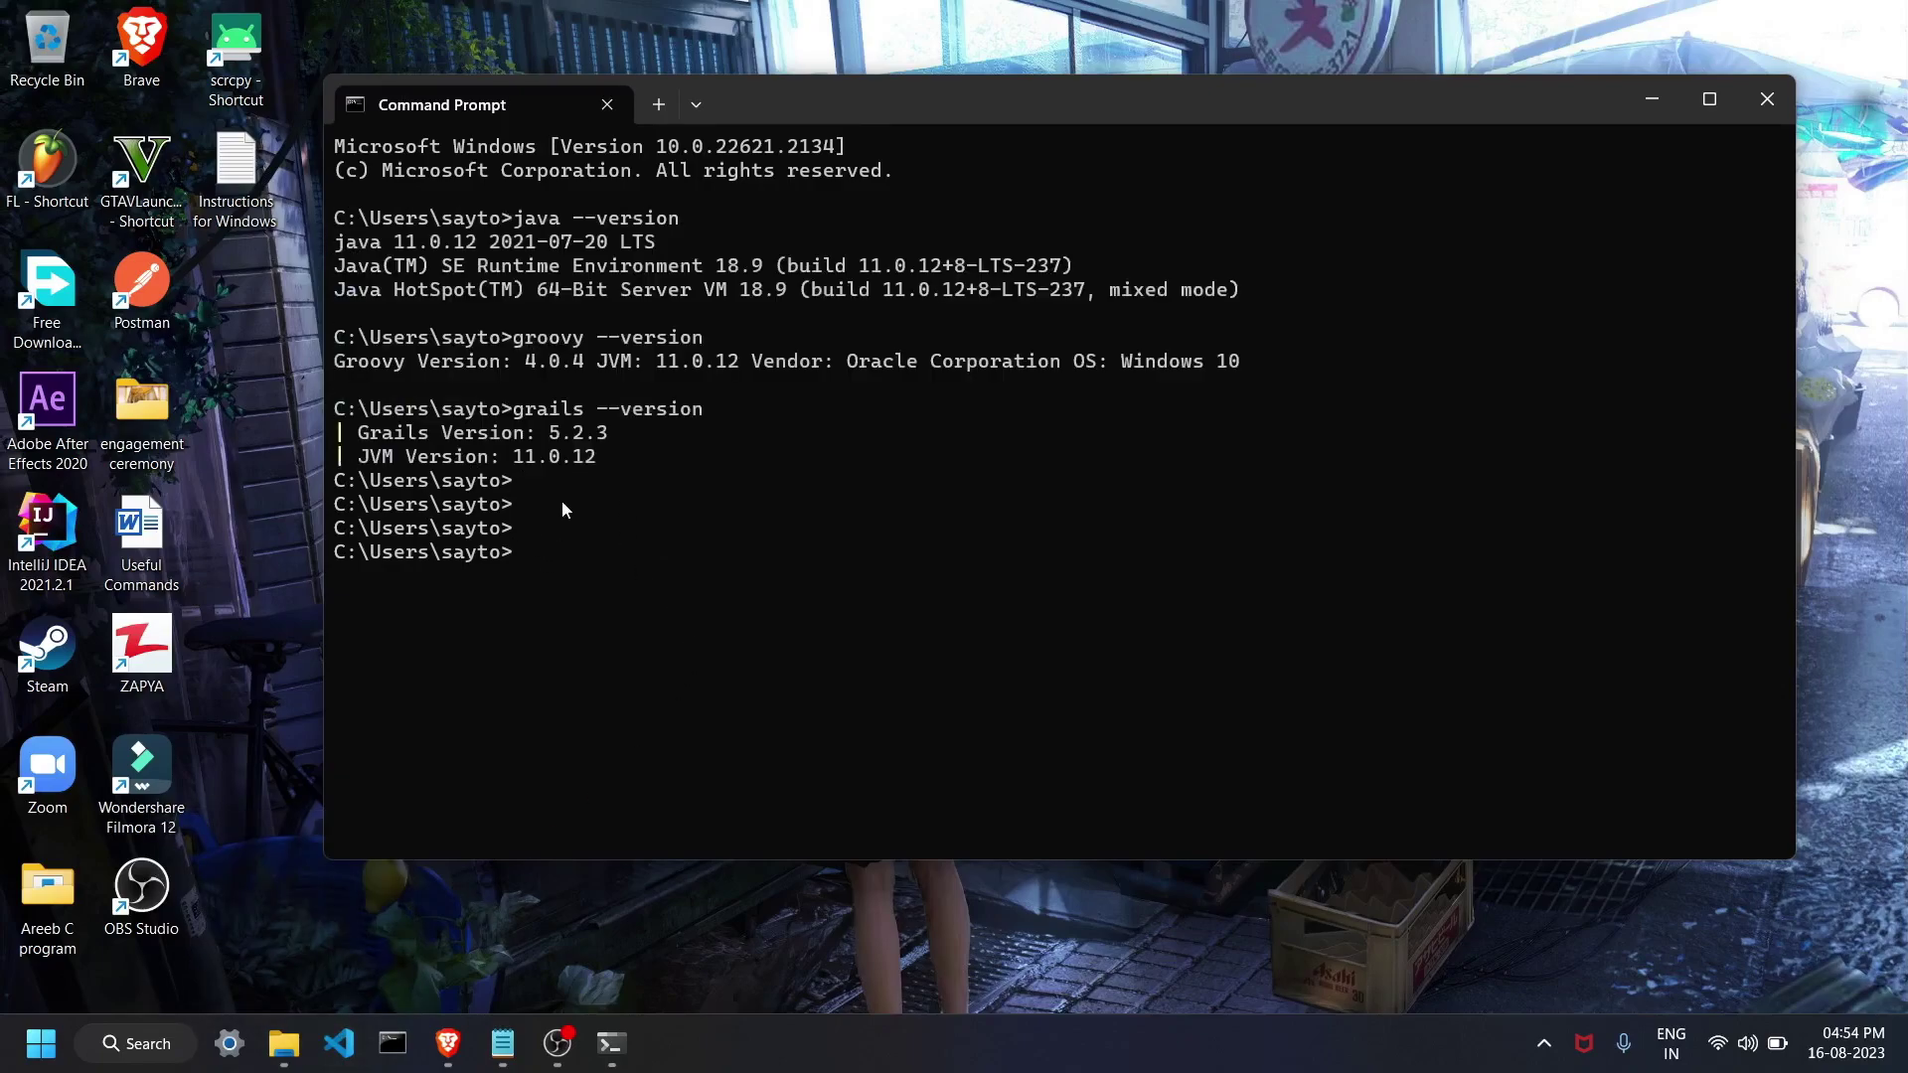
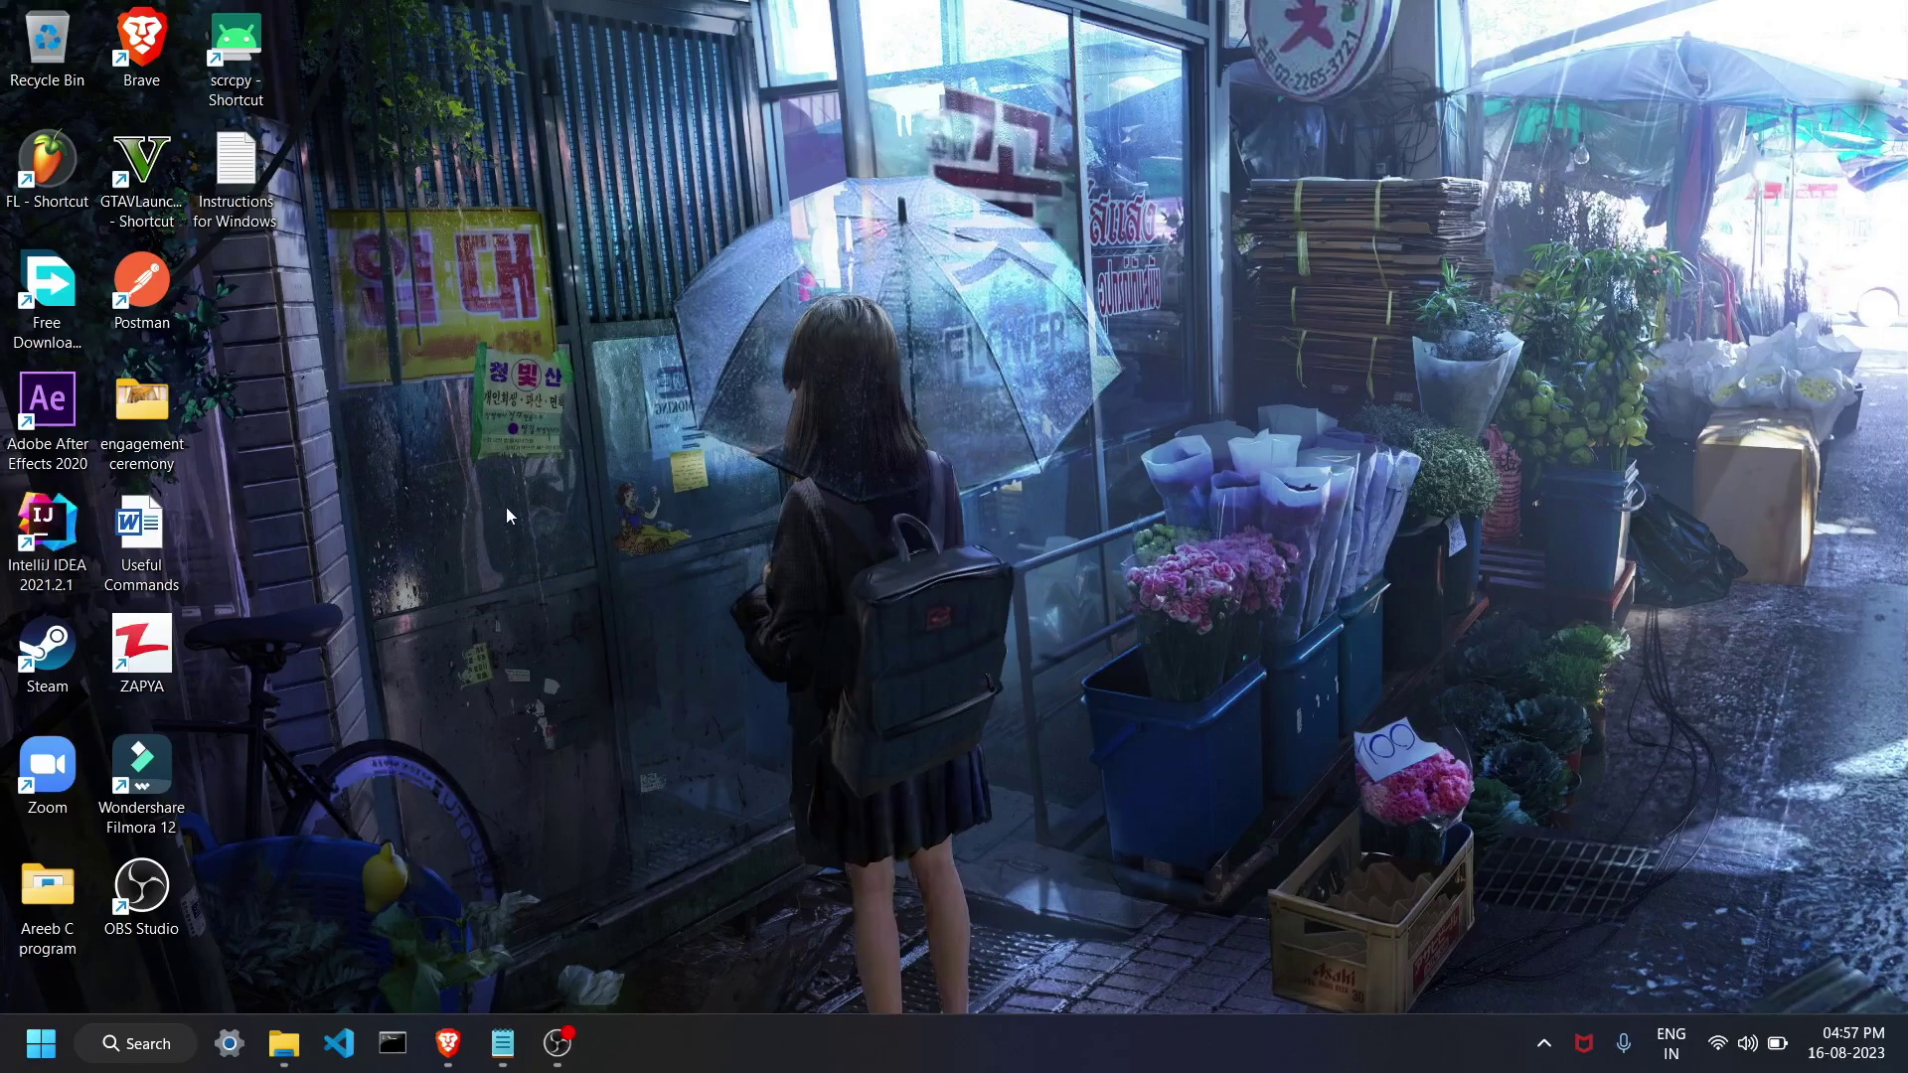
Switch to IntelliJ IDEA, start a new project and, after viewing other project types, choose the Grails generator.
double_click(47, 527)
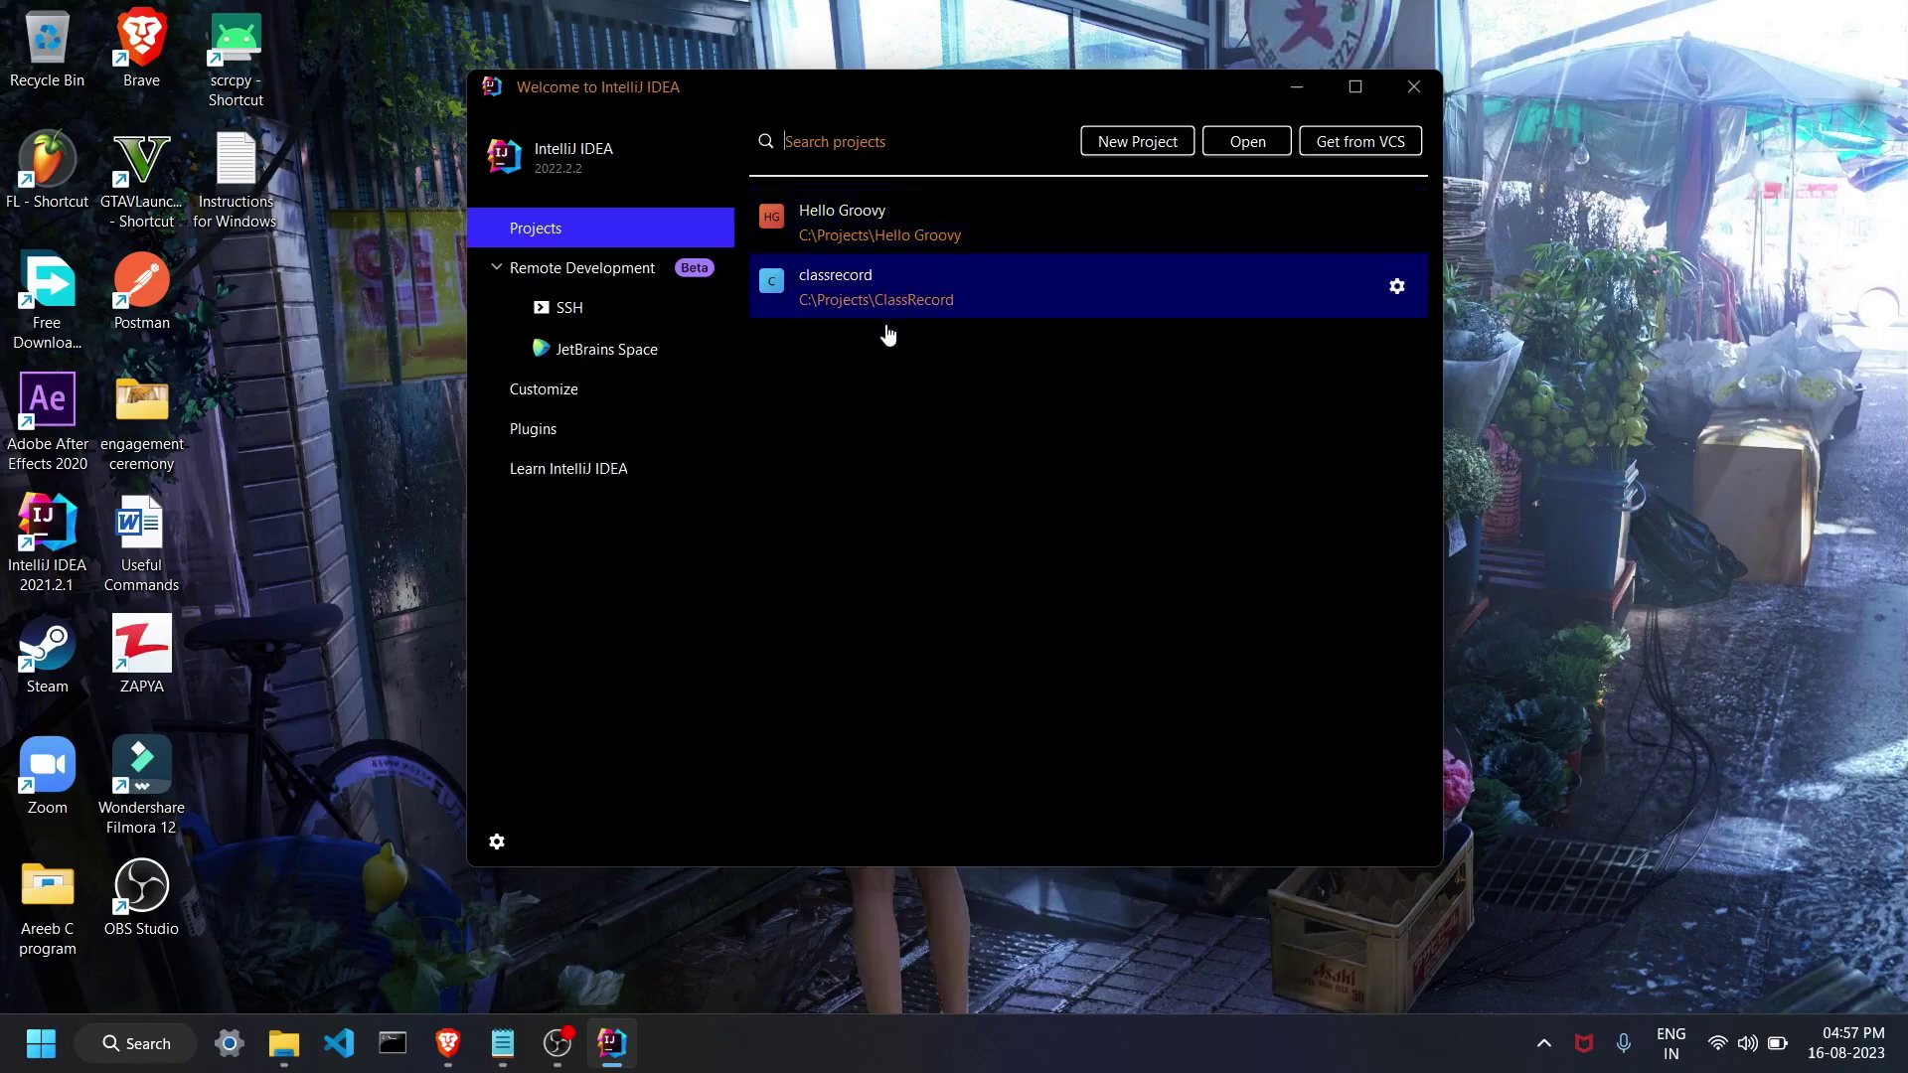
click(1137, 145)
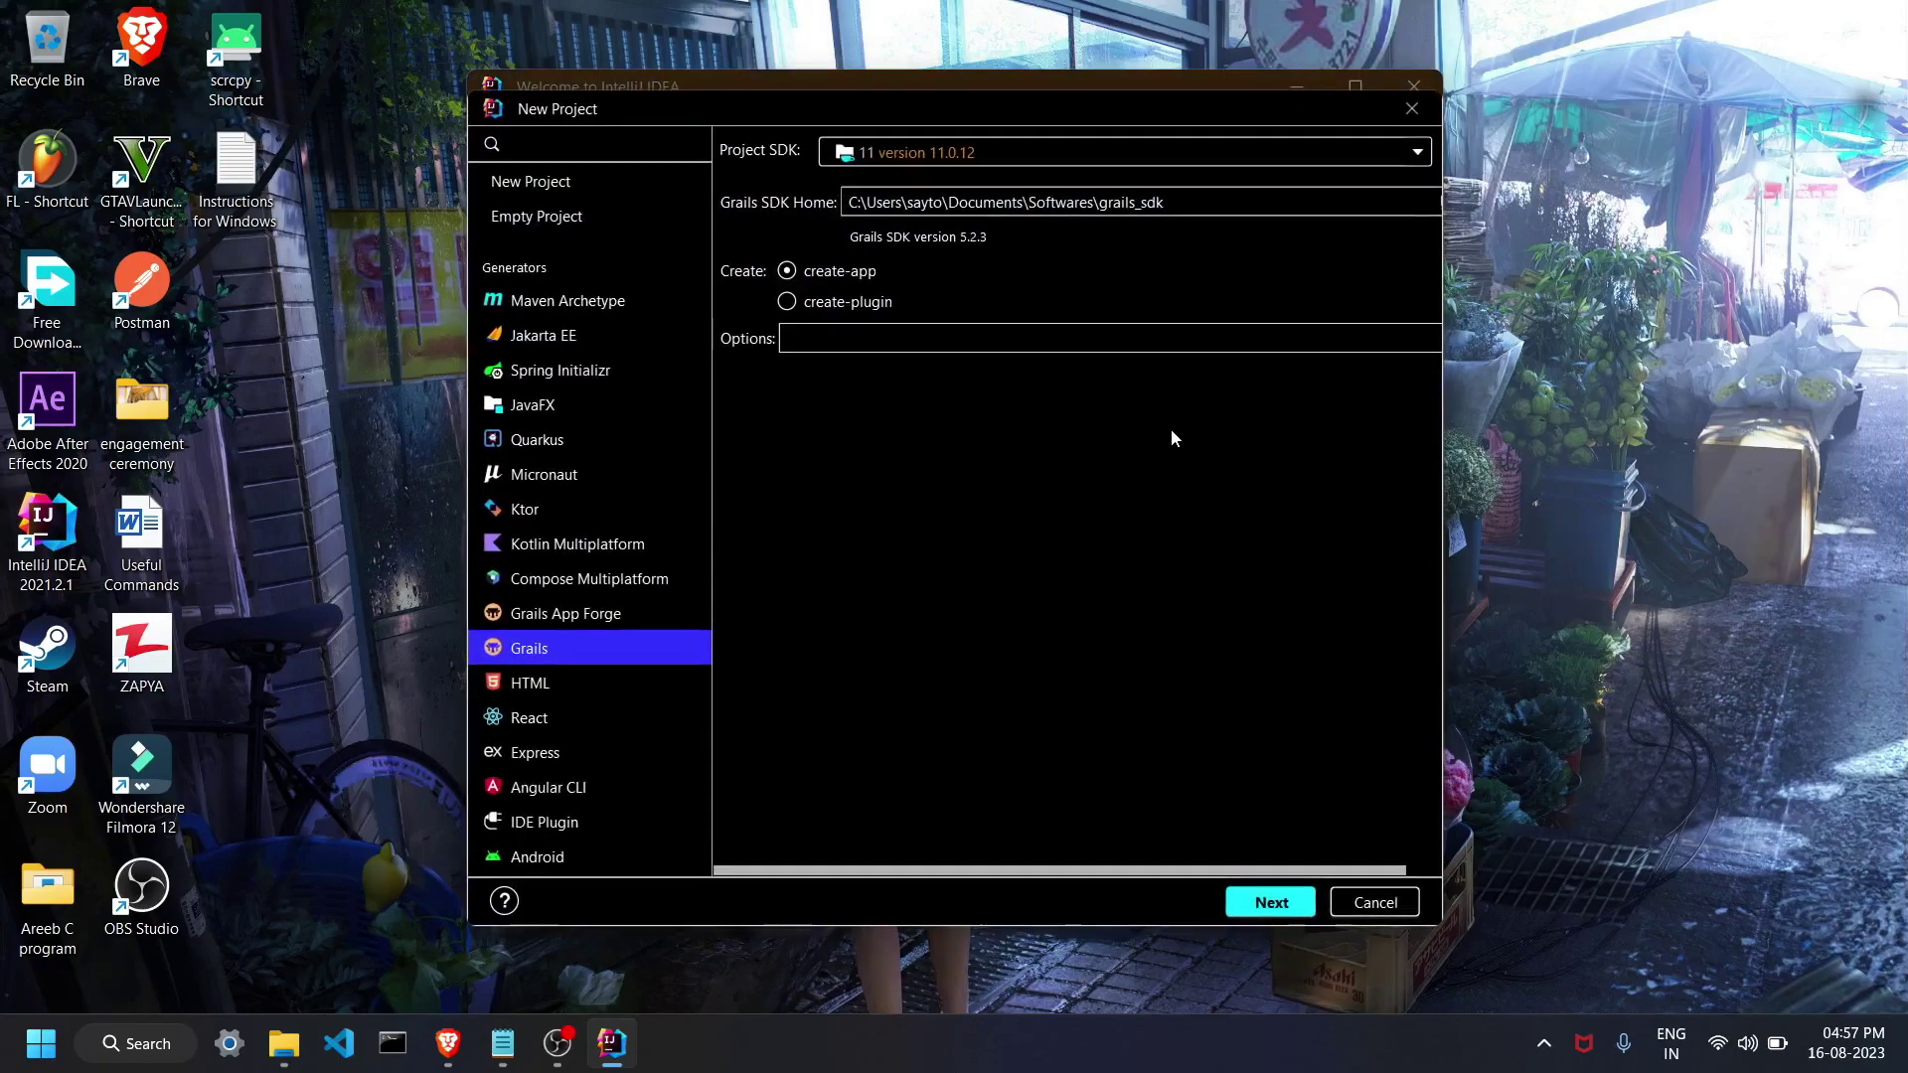
click(552, 187)
click(560, 220)
click(559, 302)
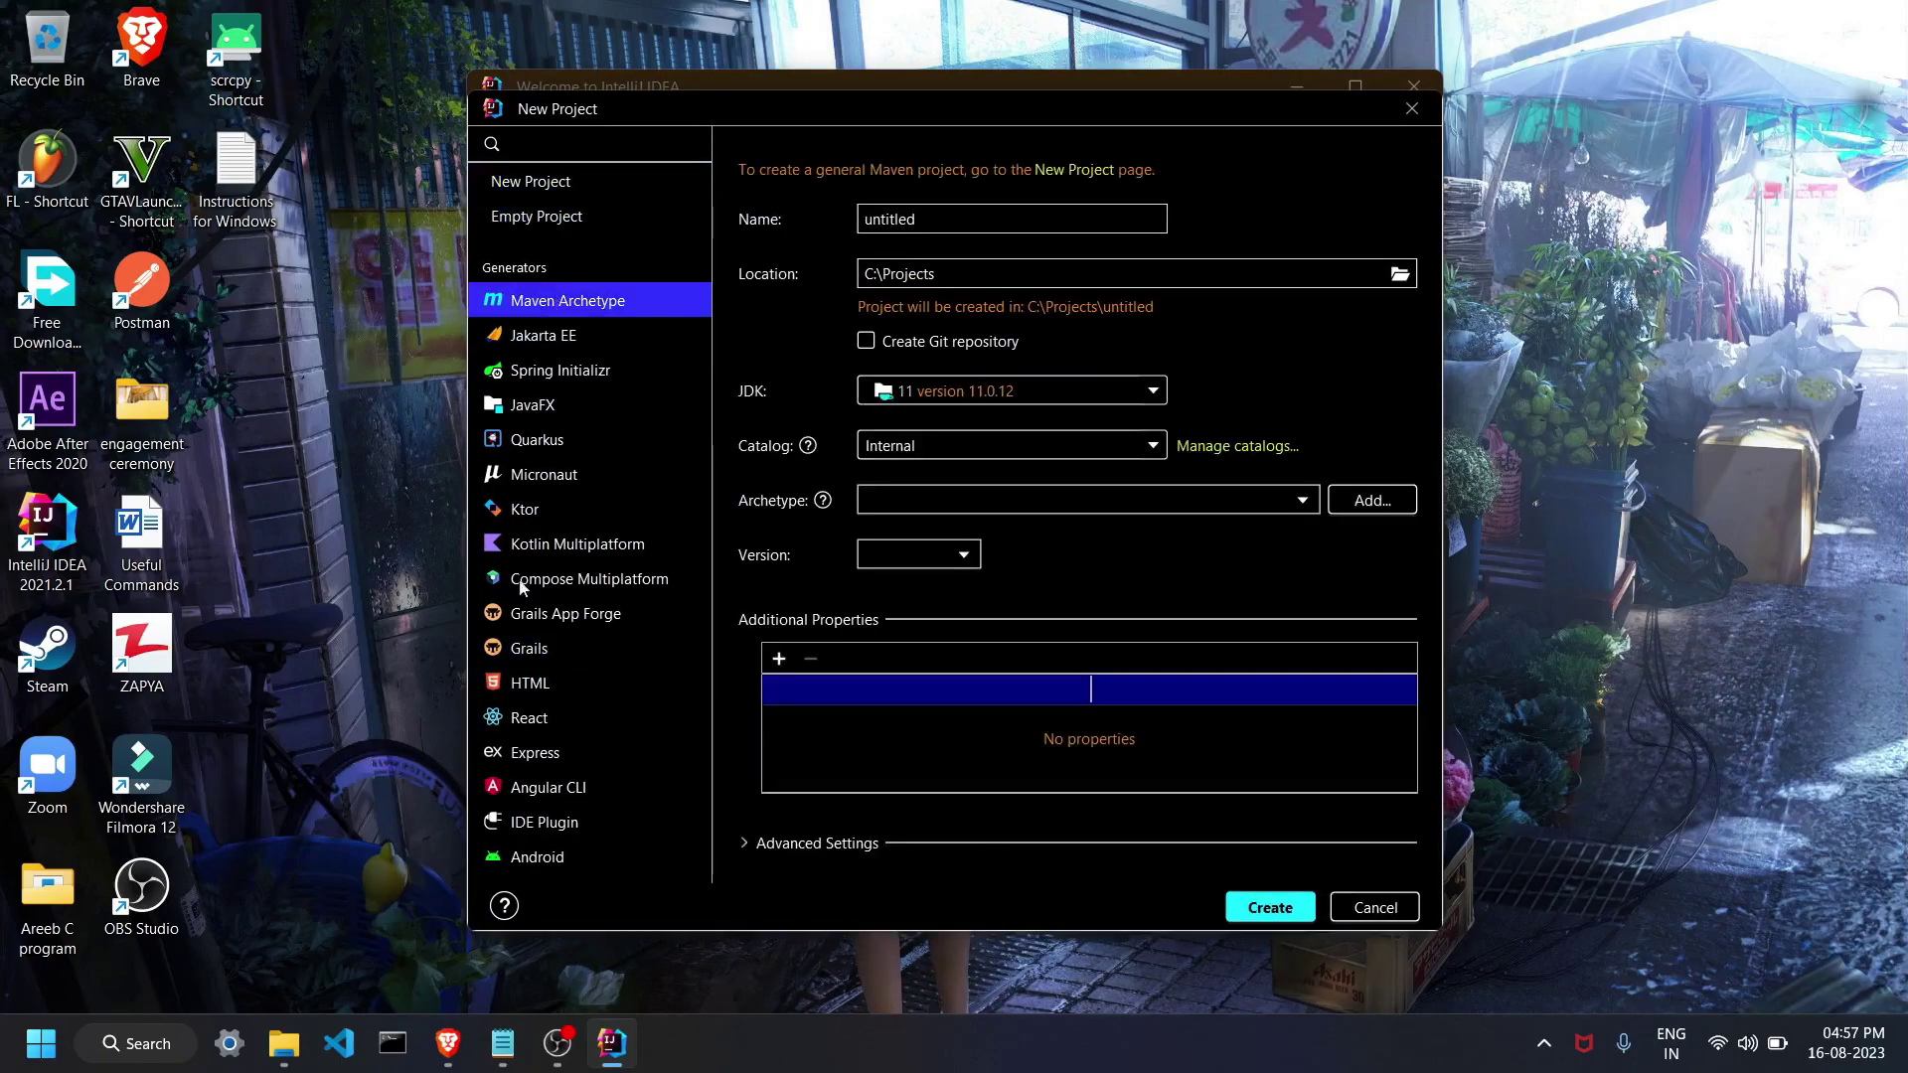
click(559, 648)
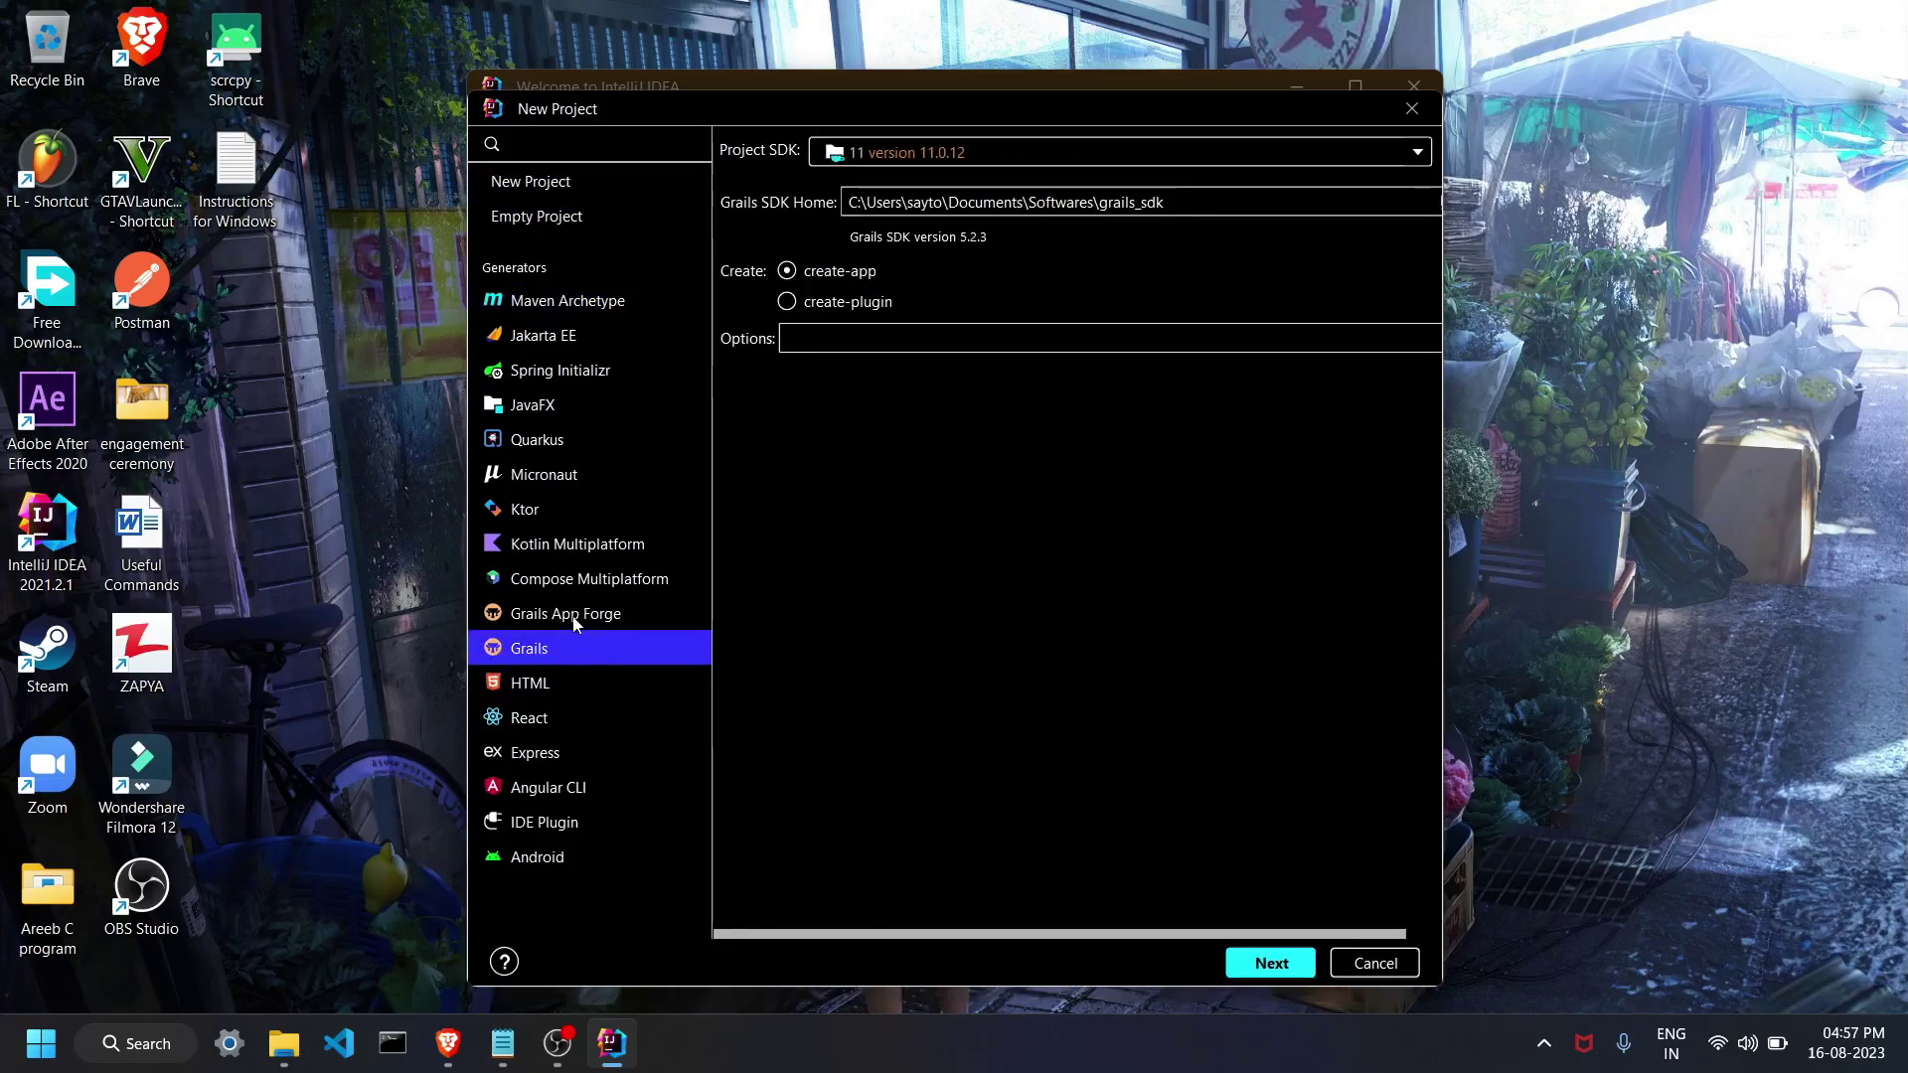
Try the Grails App Forge generator, and return to the Grails generator.
click(574, 621)
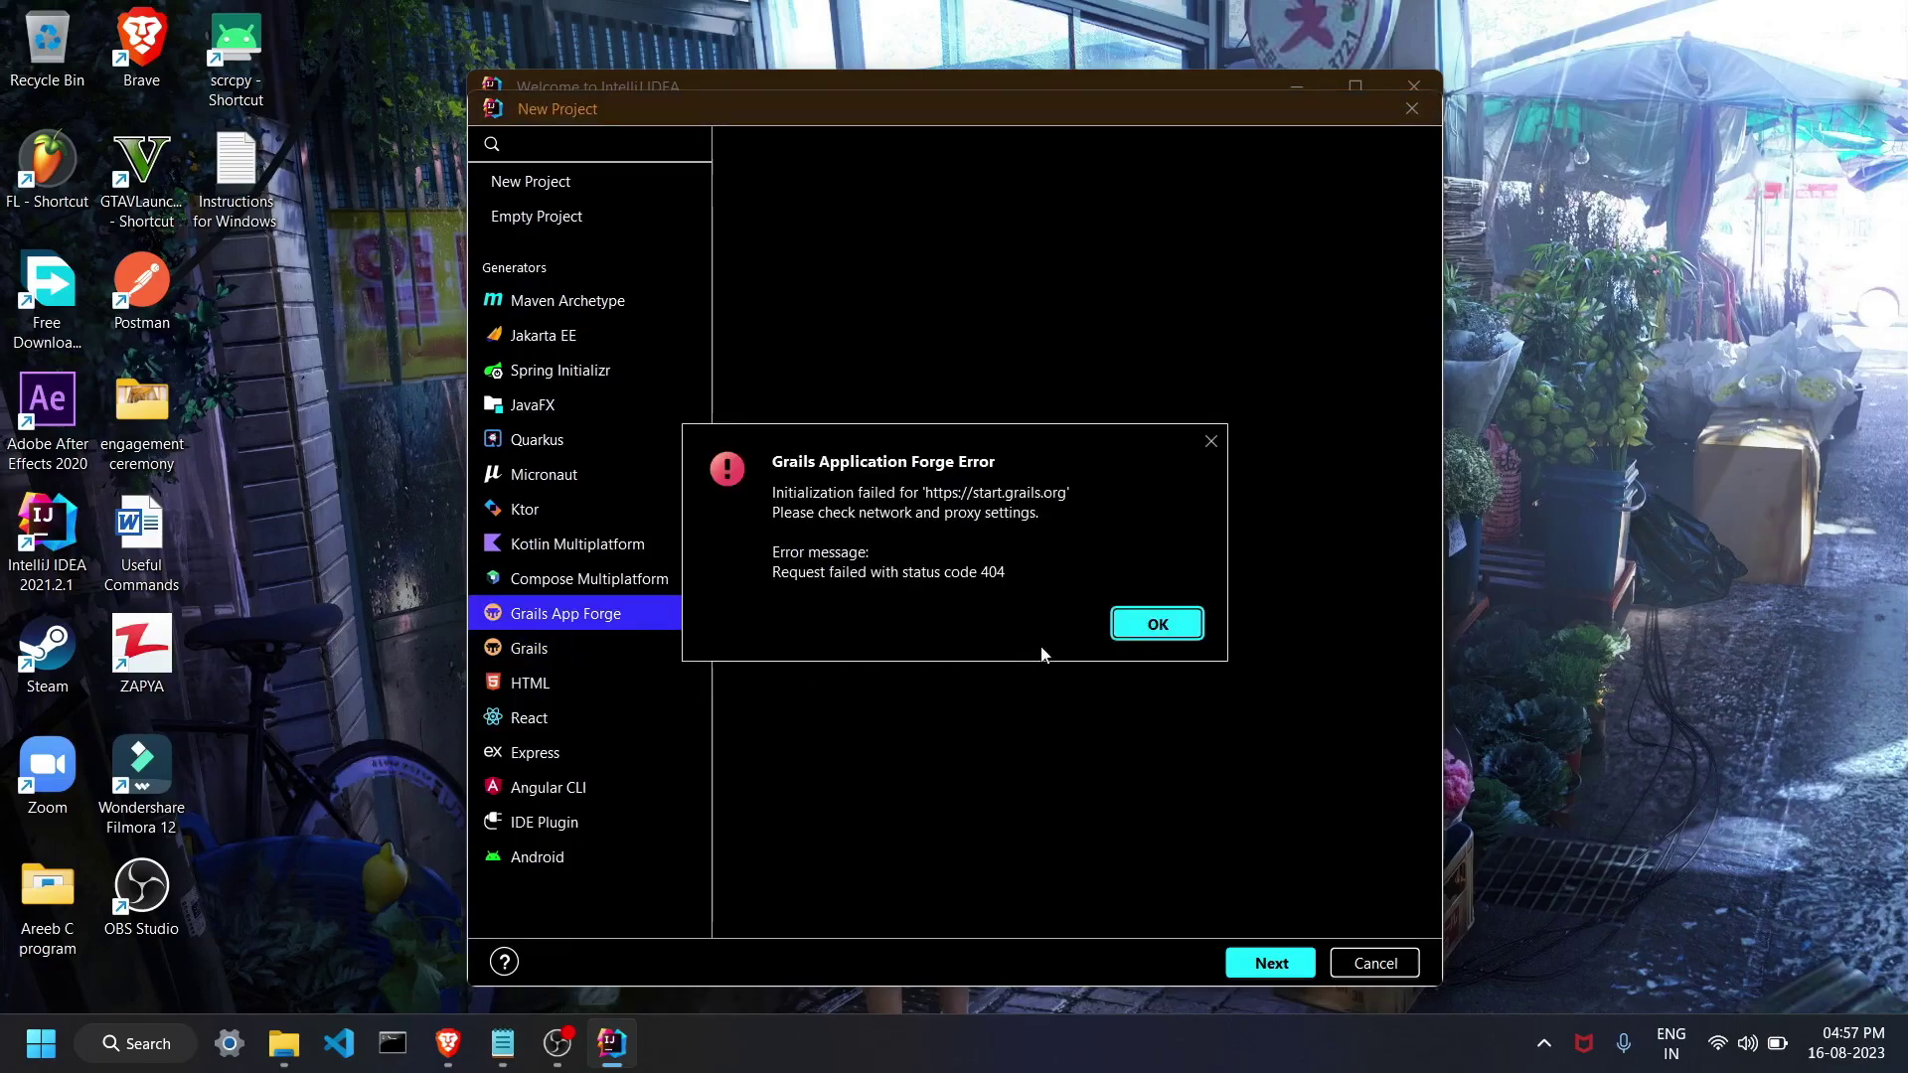
click(1119, 631)
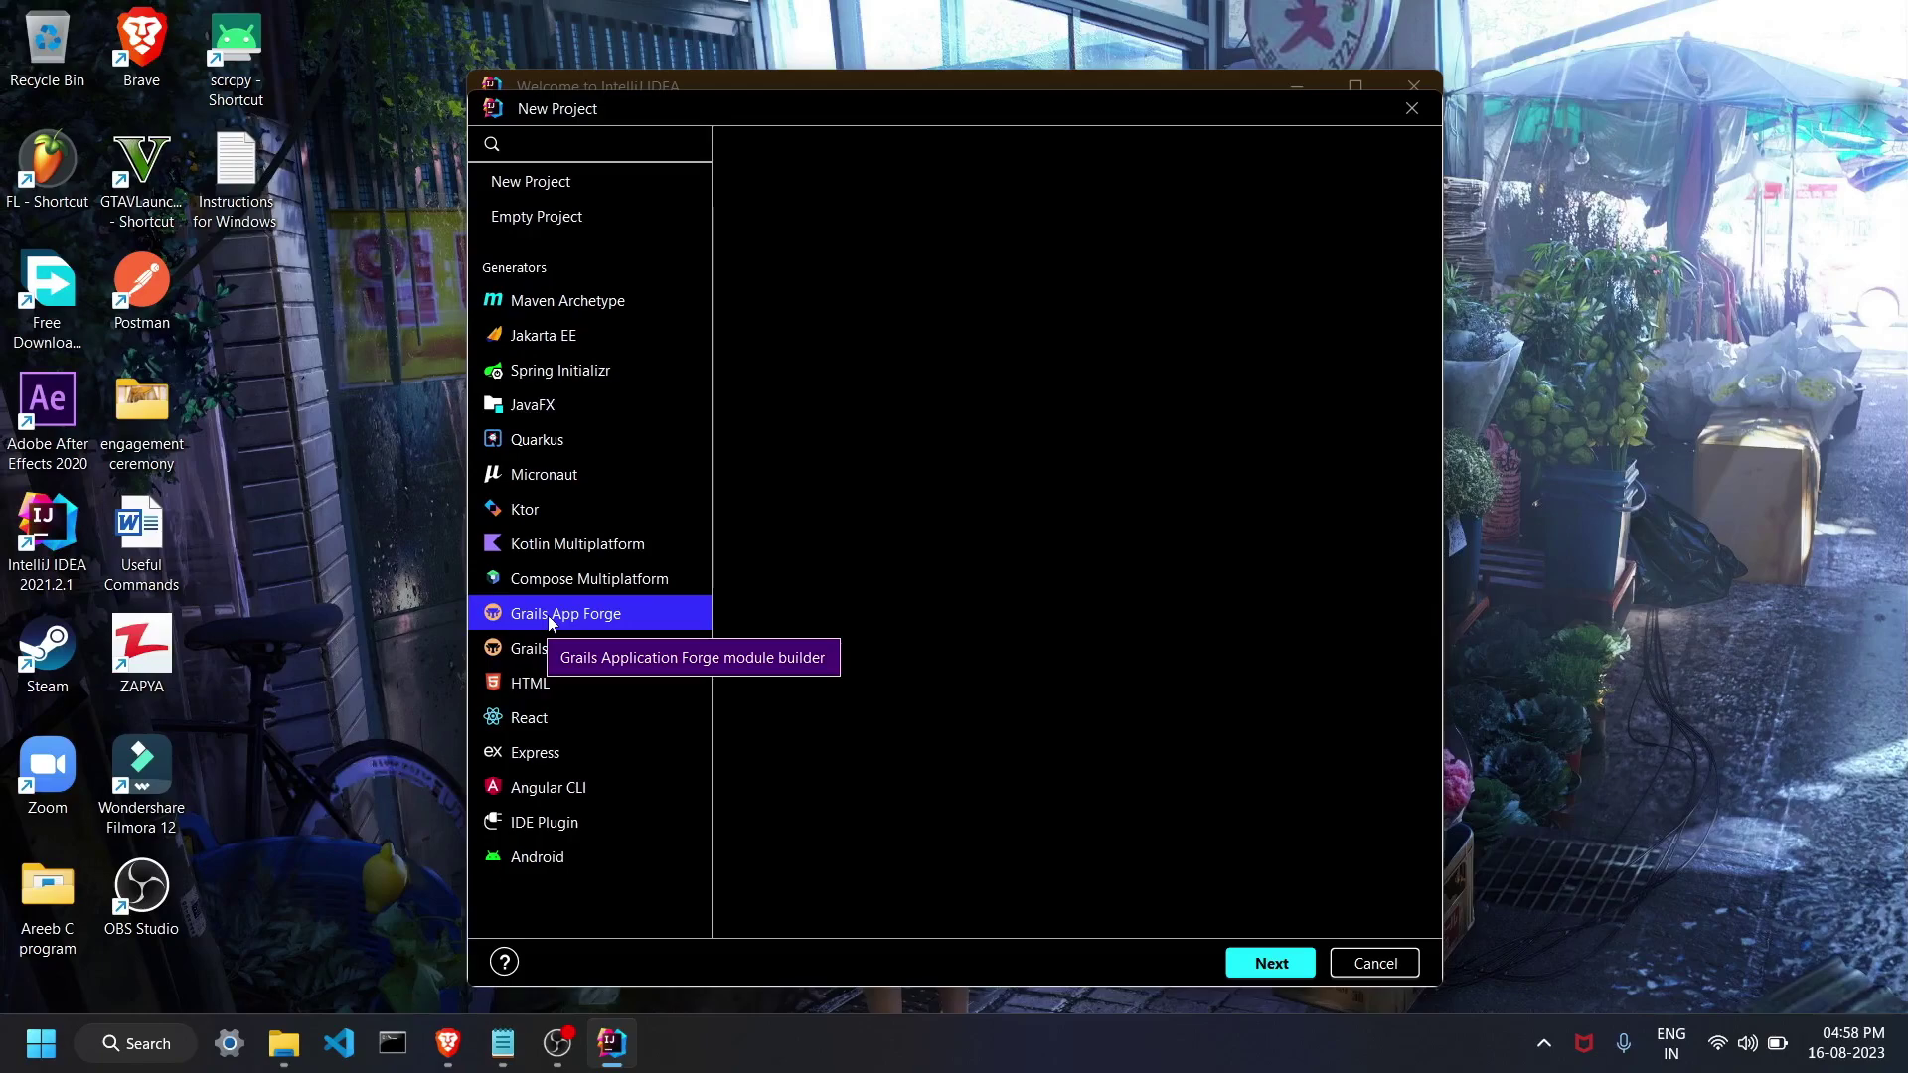
click(523, 650)
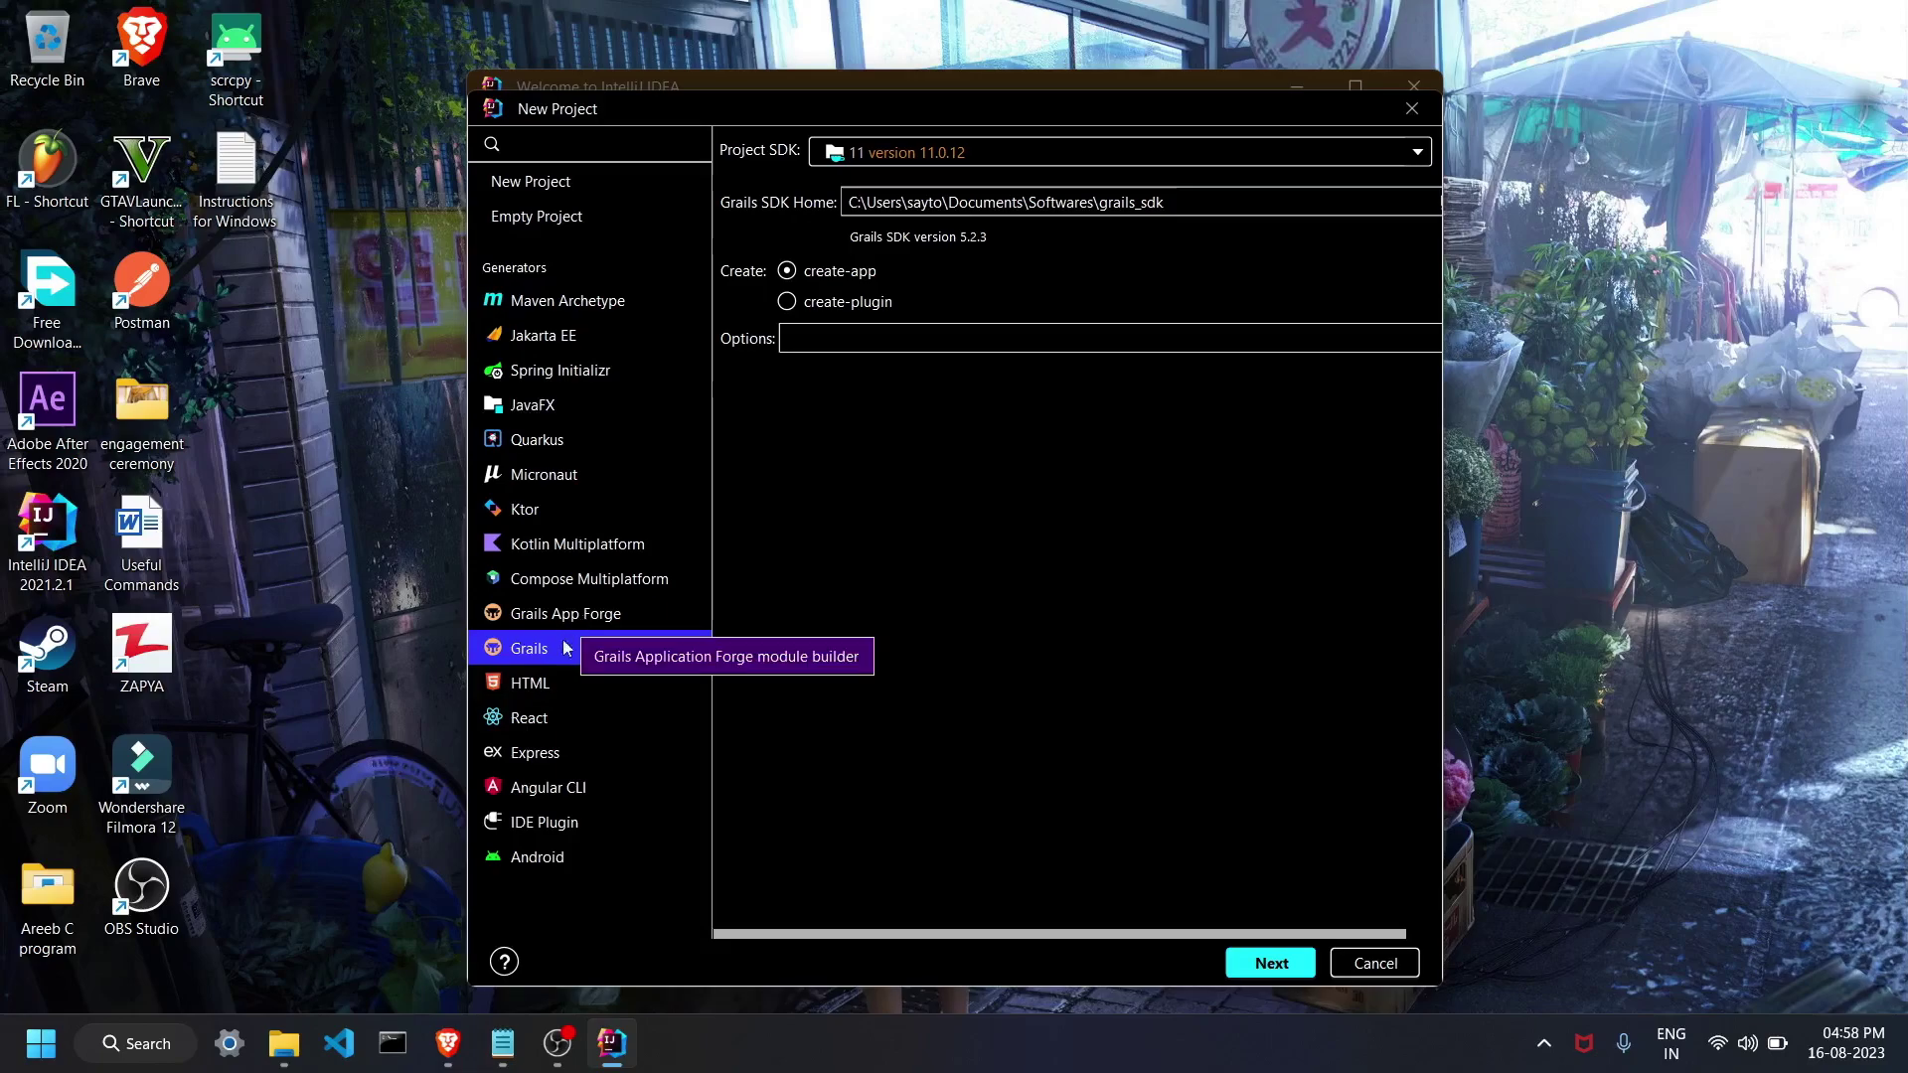
key(Down)
key(Up)
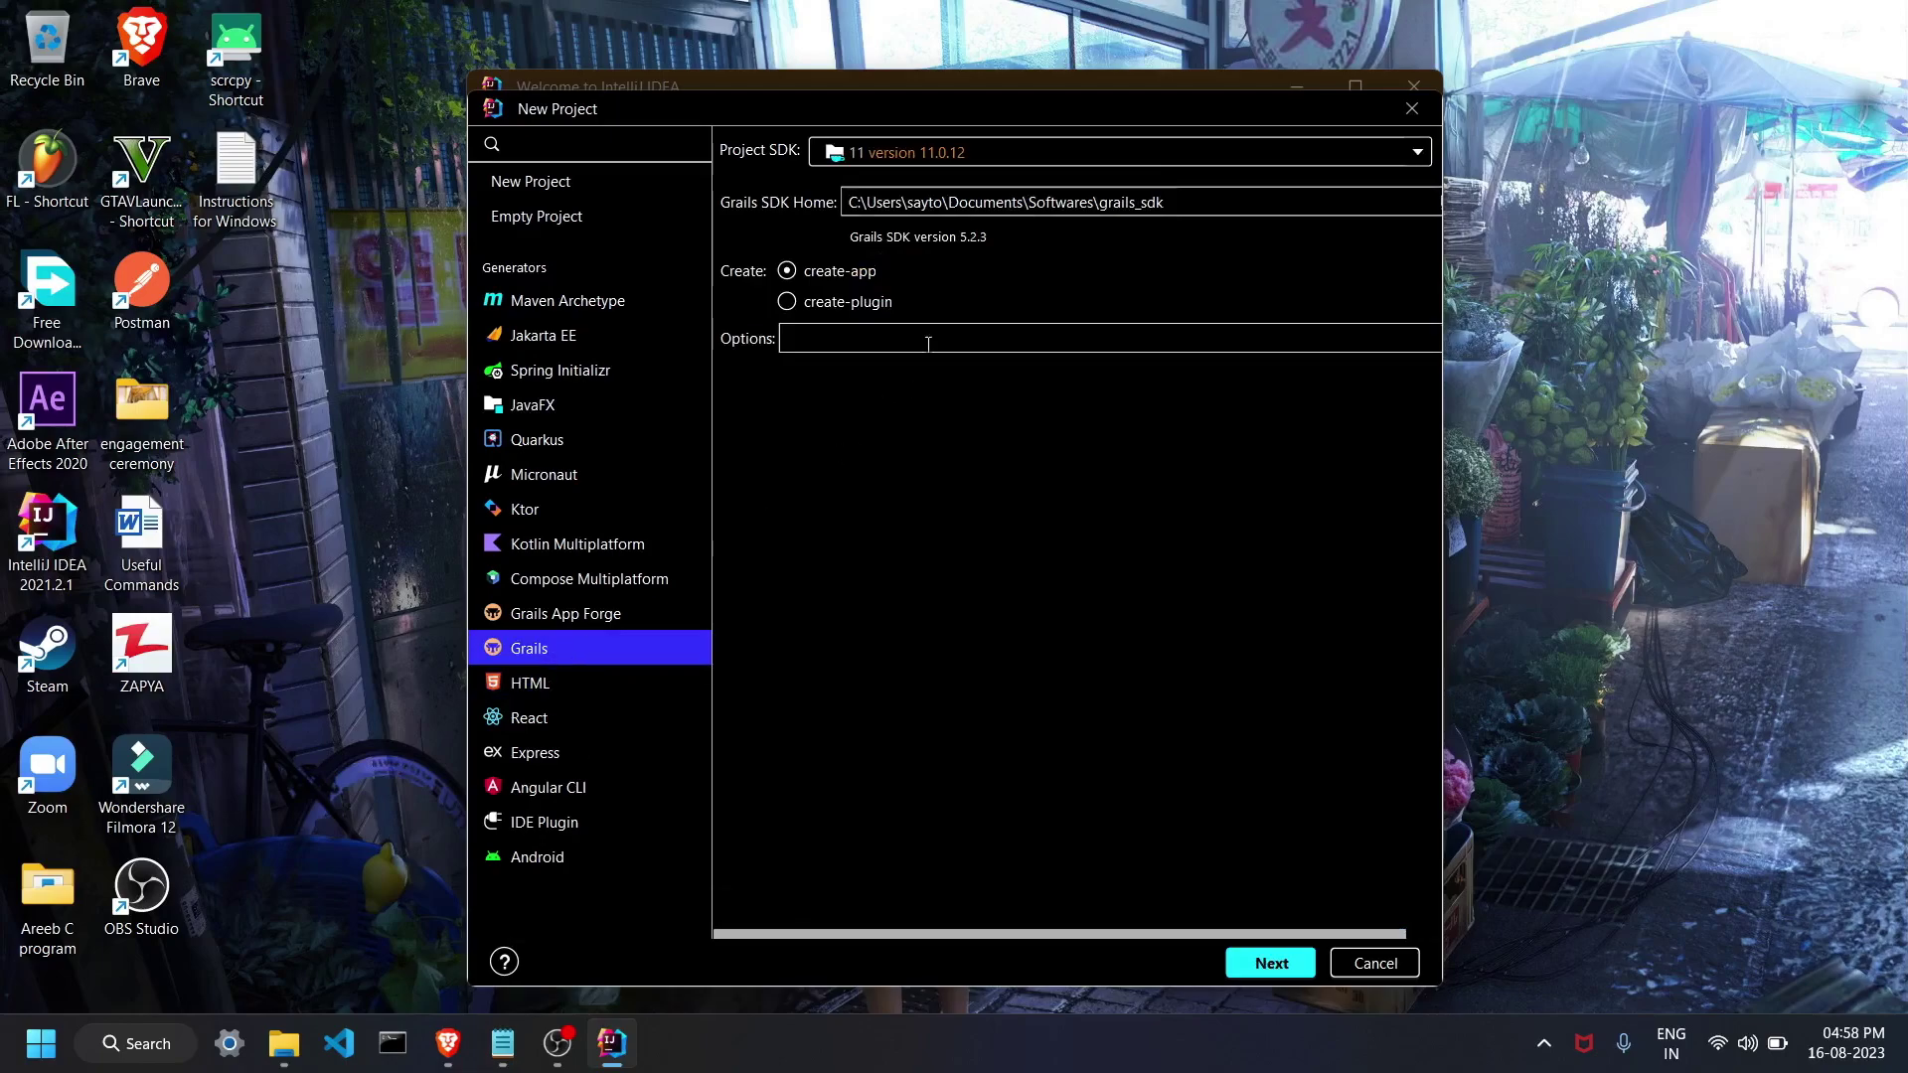
Select 11 version 11.0.12 as the project SDK, keep the grails_sdk home and create-app option, and proceed to the project naming page.
click(1108, 156)
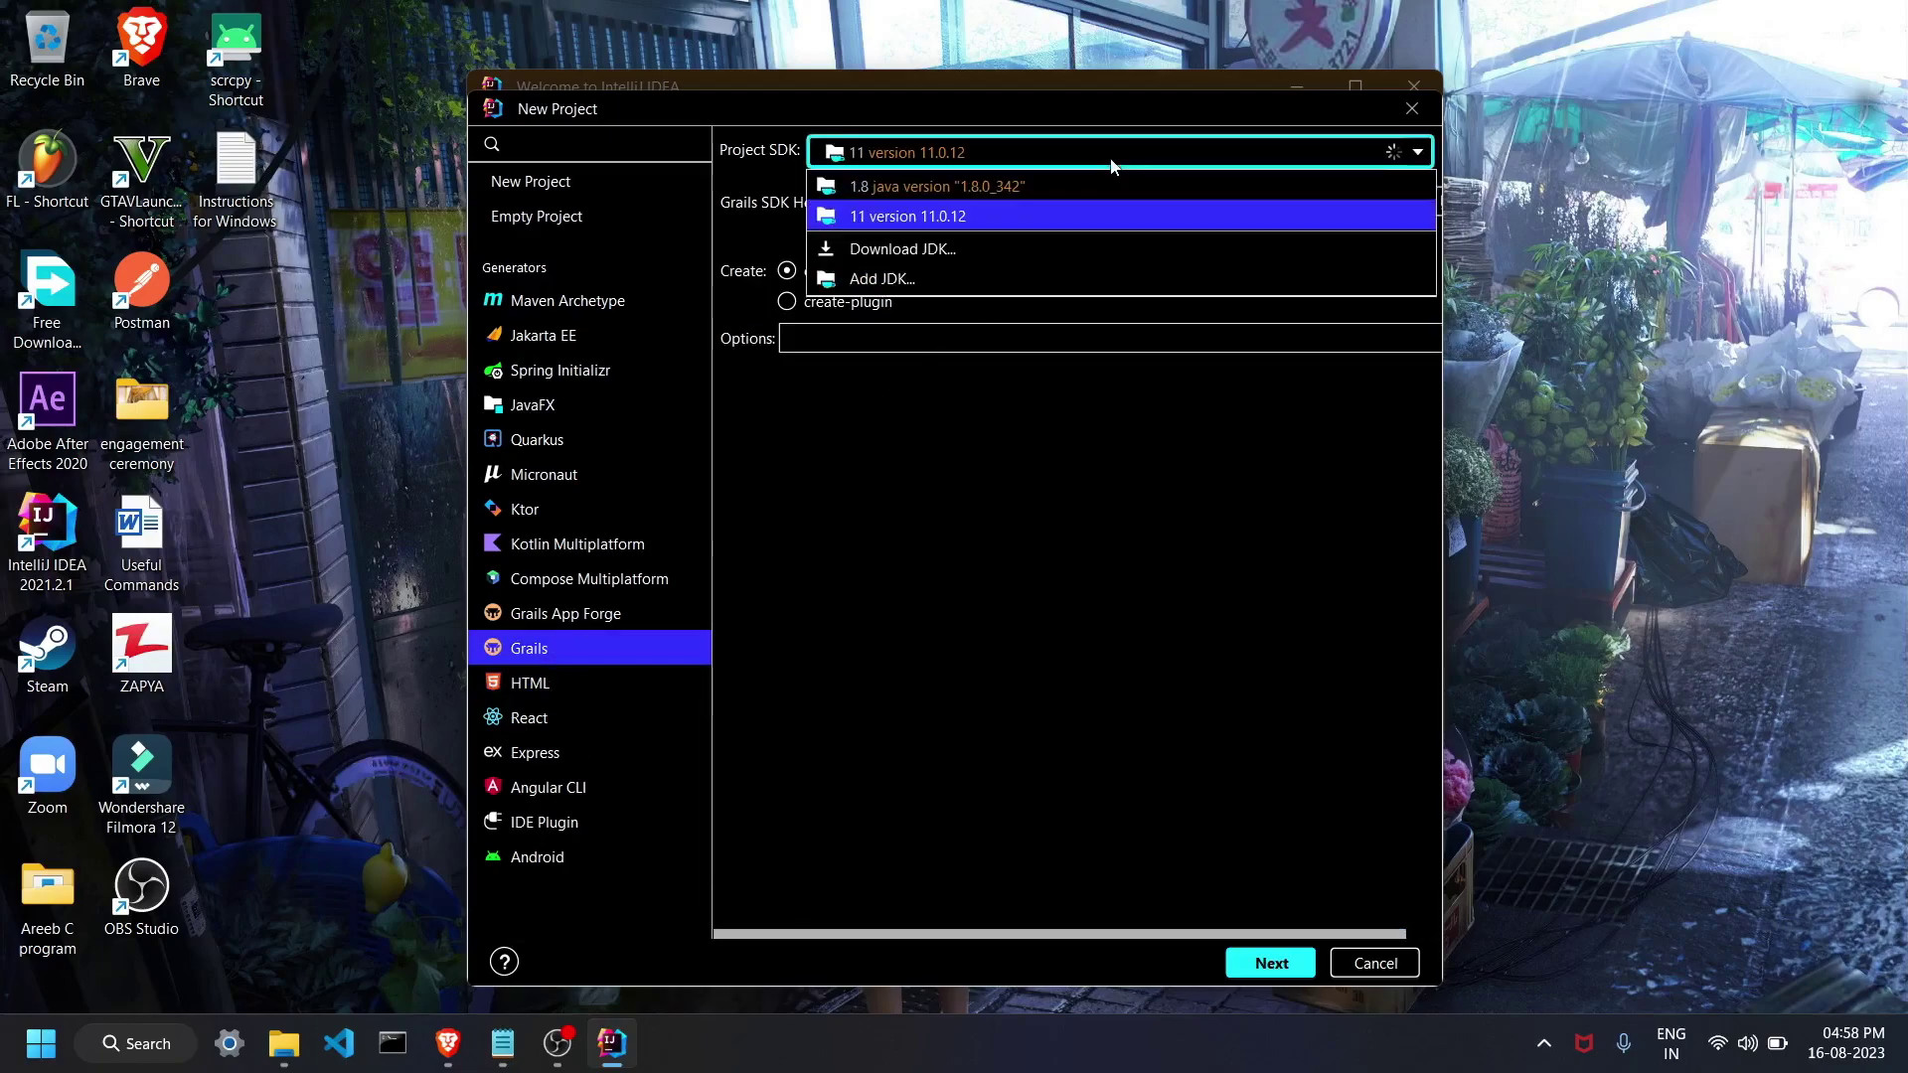
click(1008, 209)
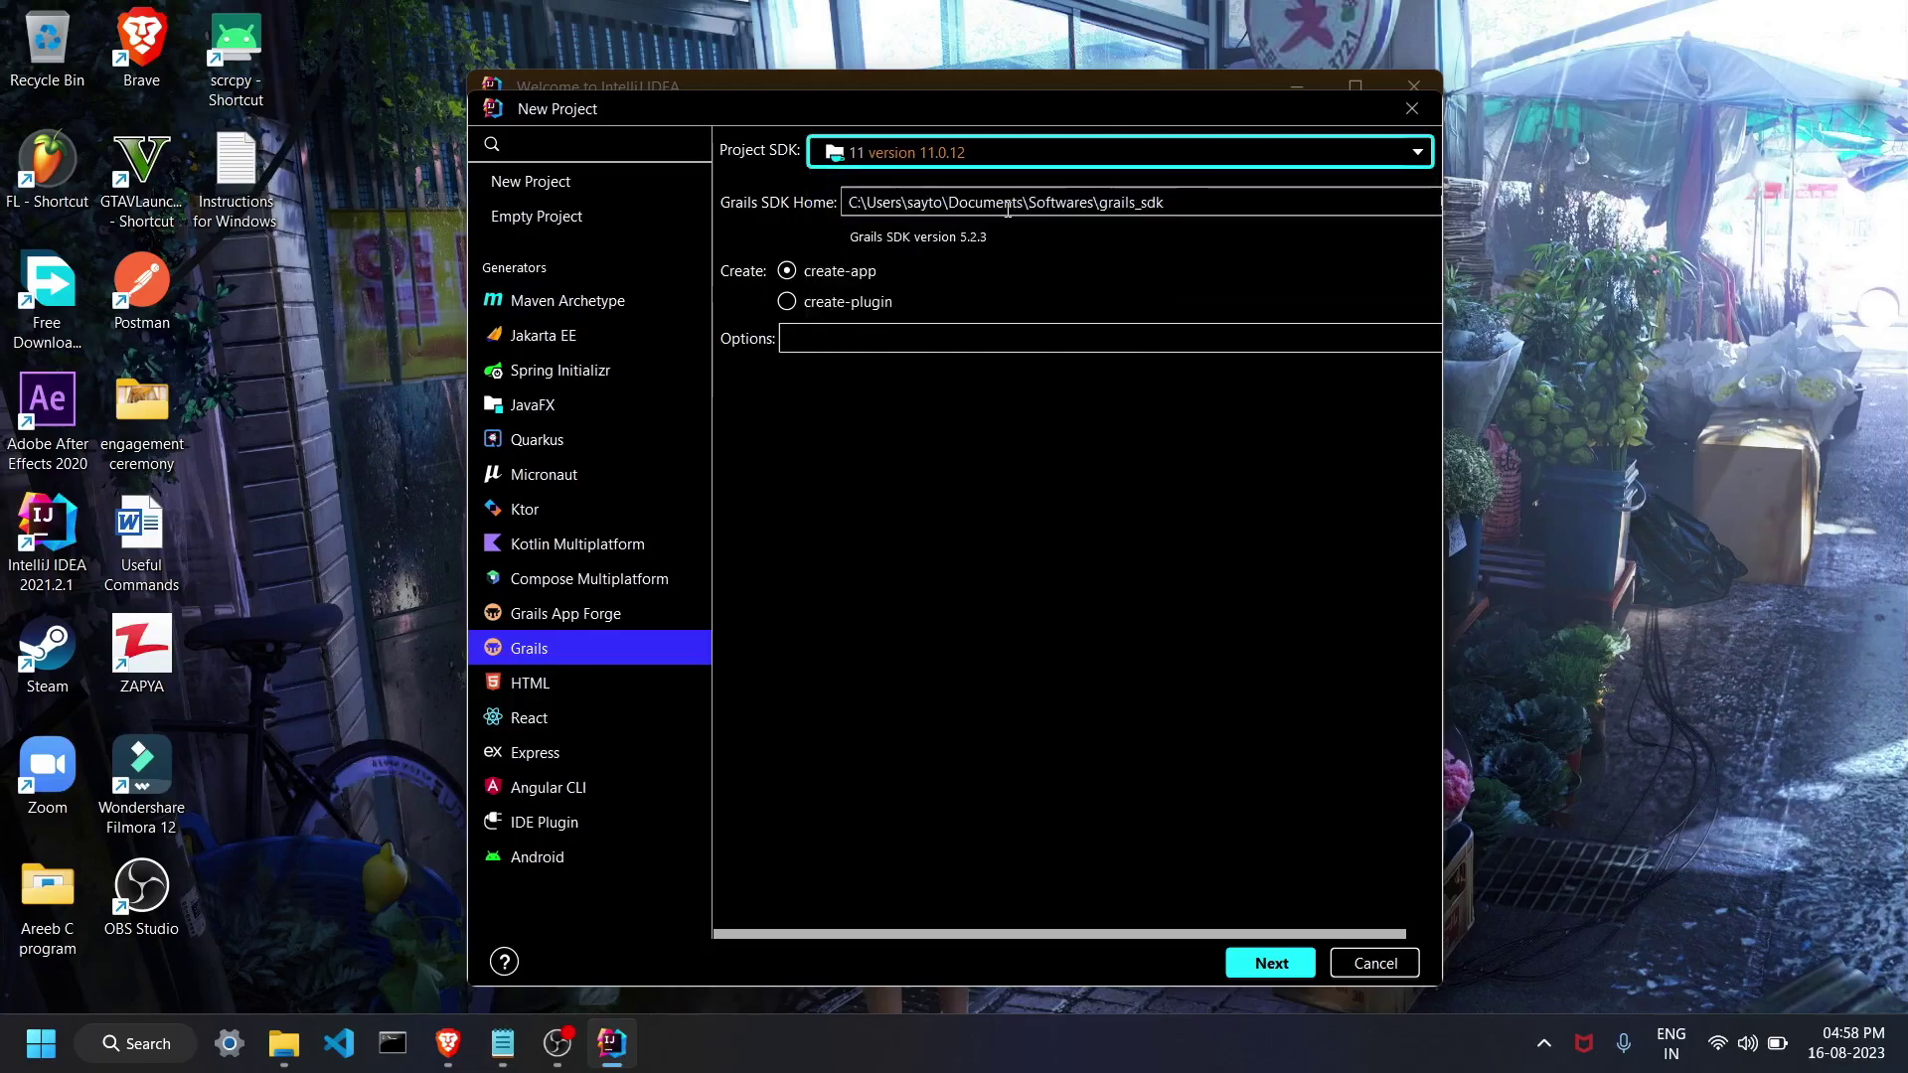
click(1234, 201)
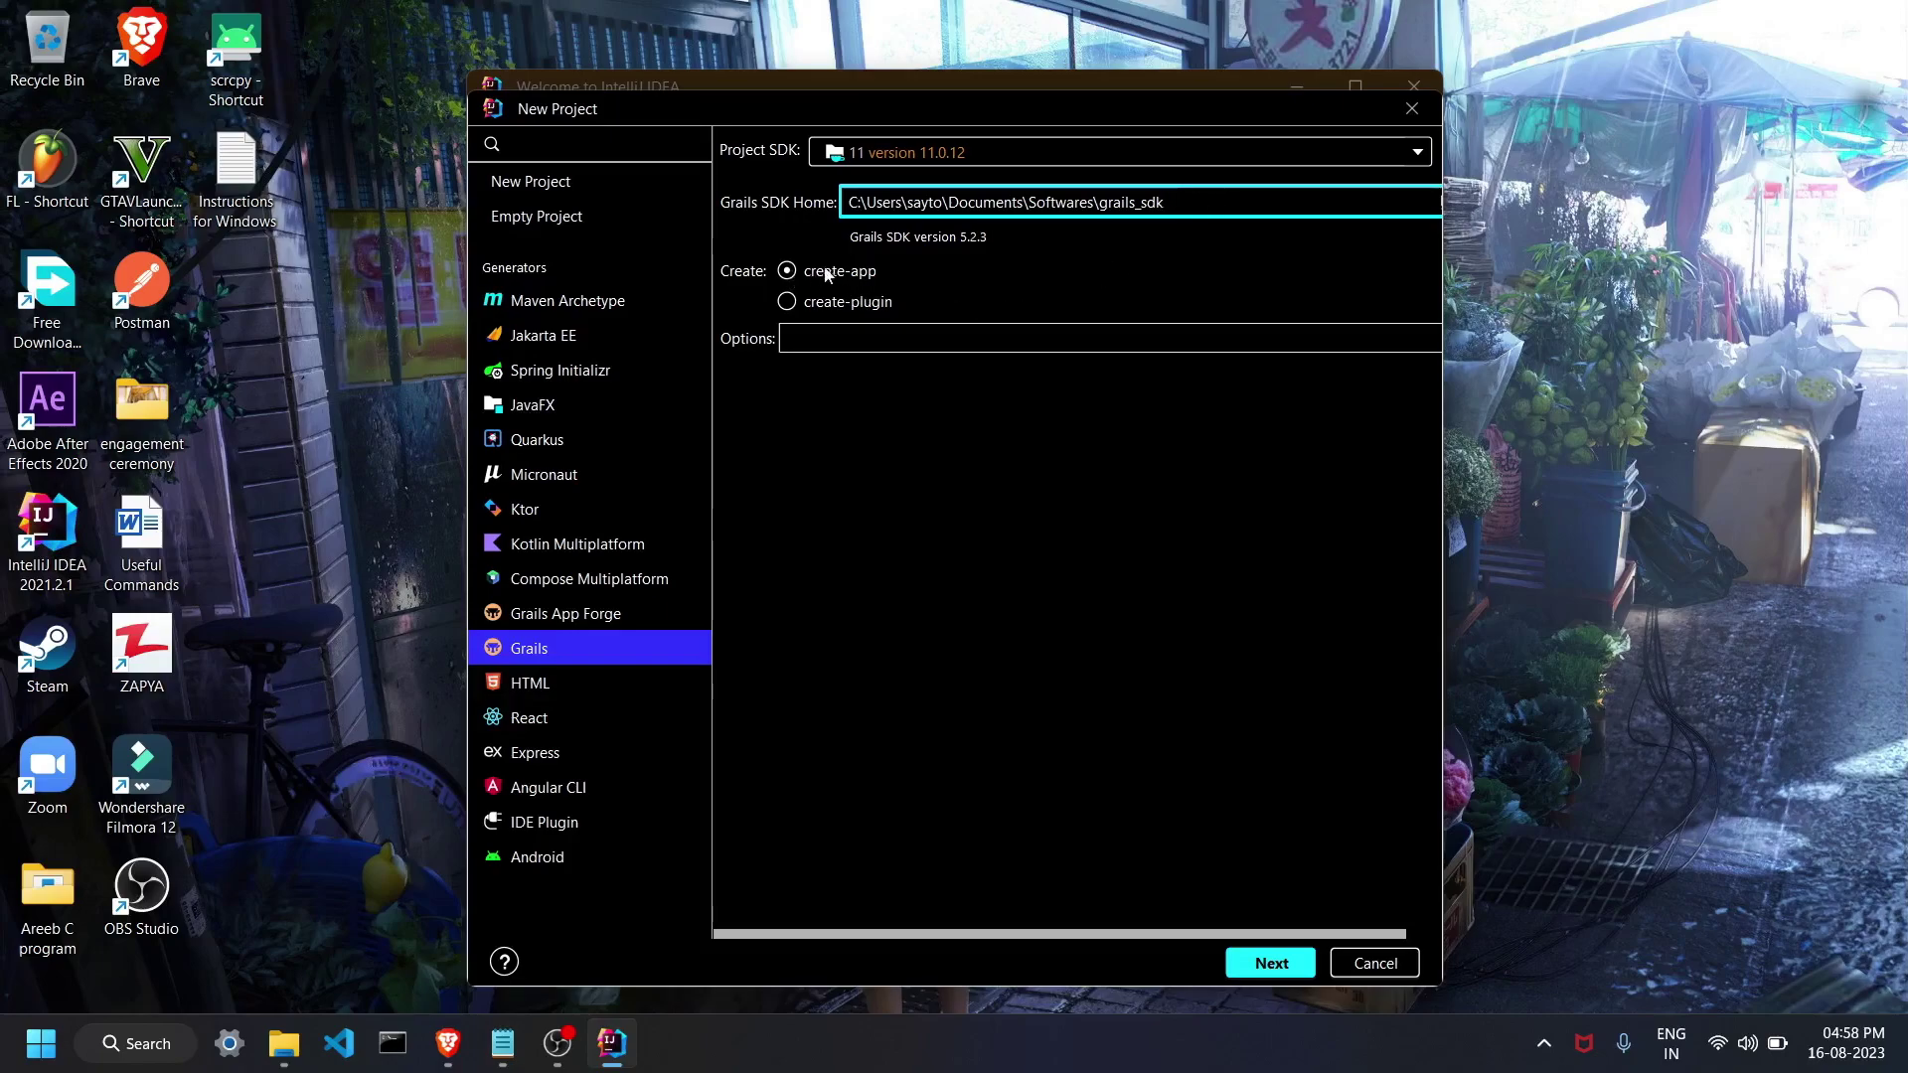
click(1282, 972)
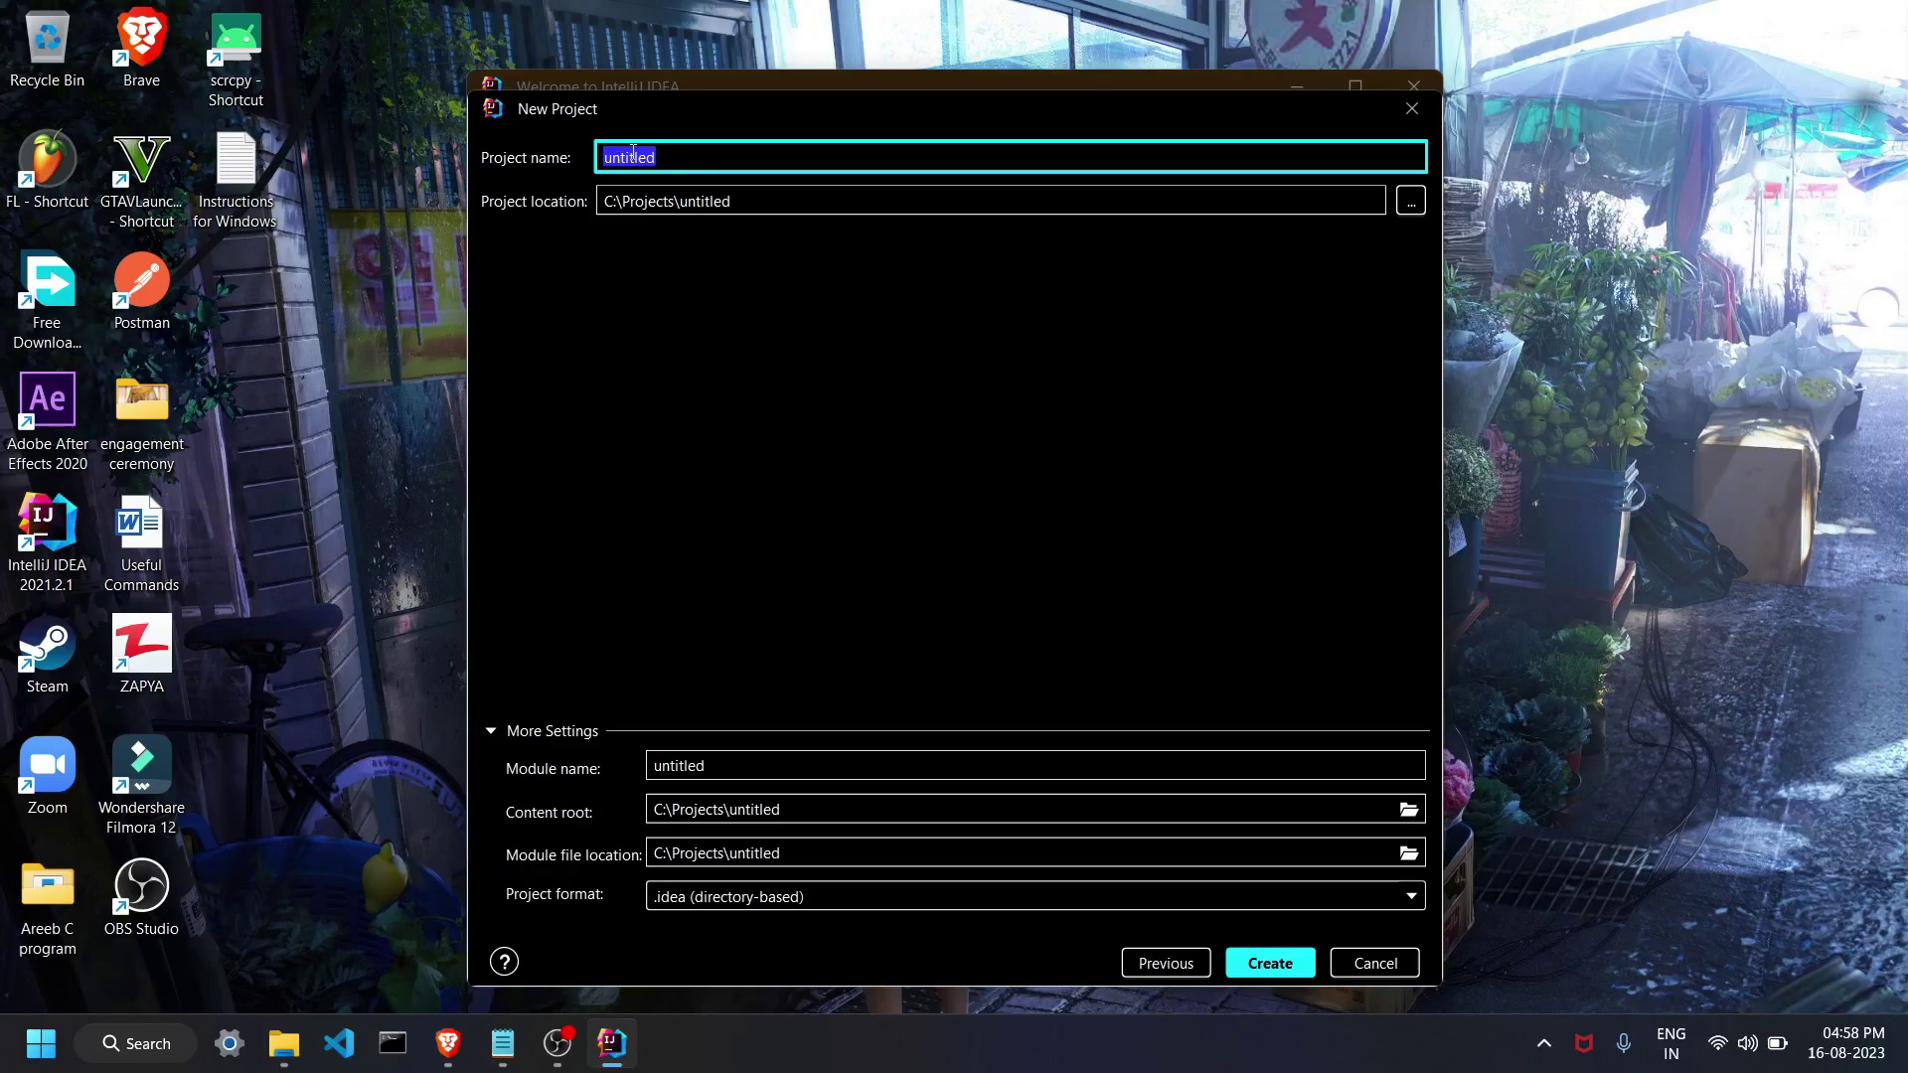
Name the project Test Project demo, keep its location under C:\Projects, and create it.
text(T)
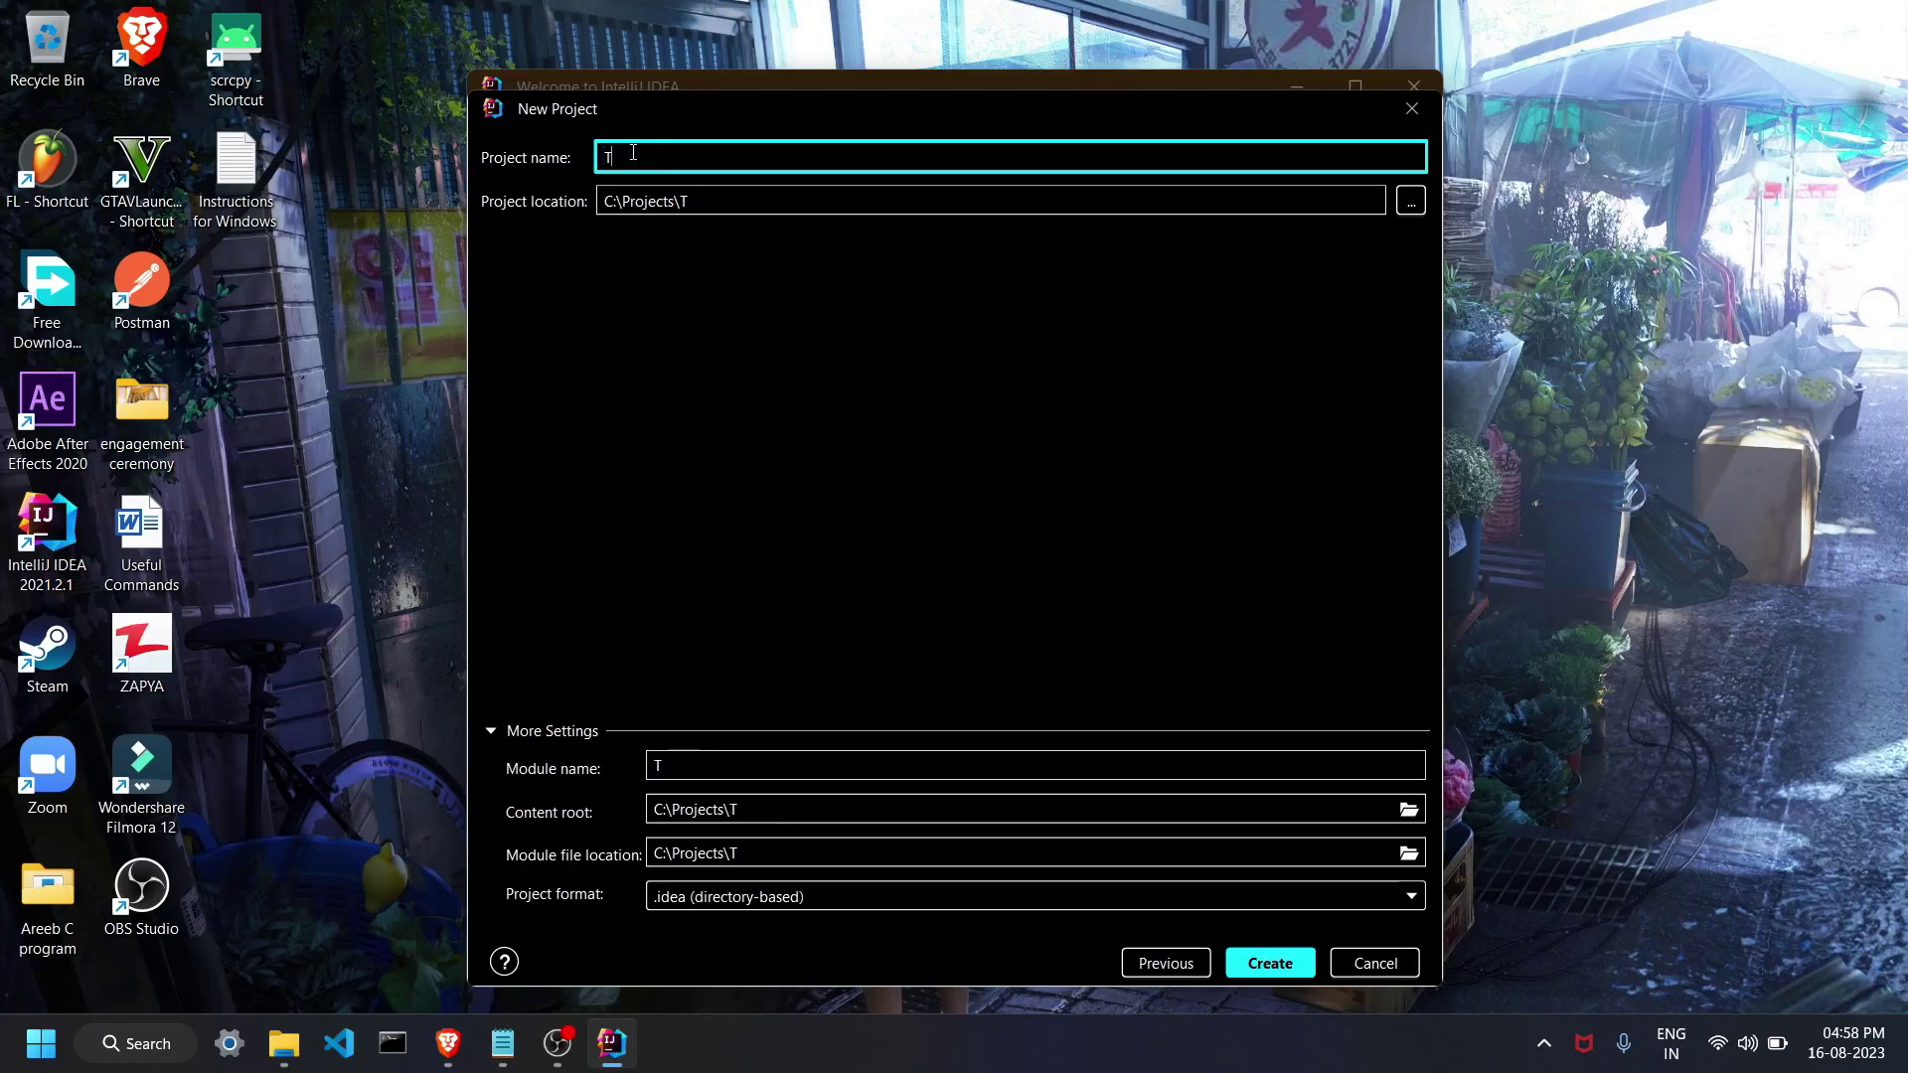
text(est Project demo)
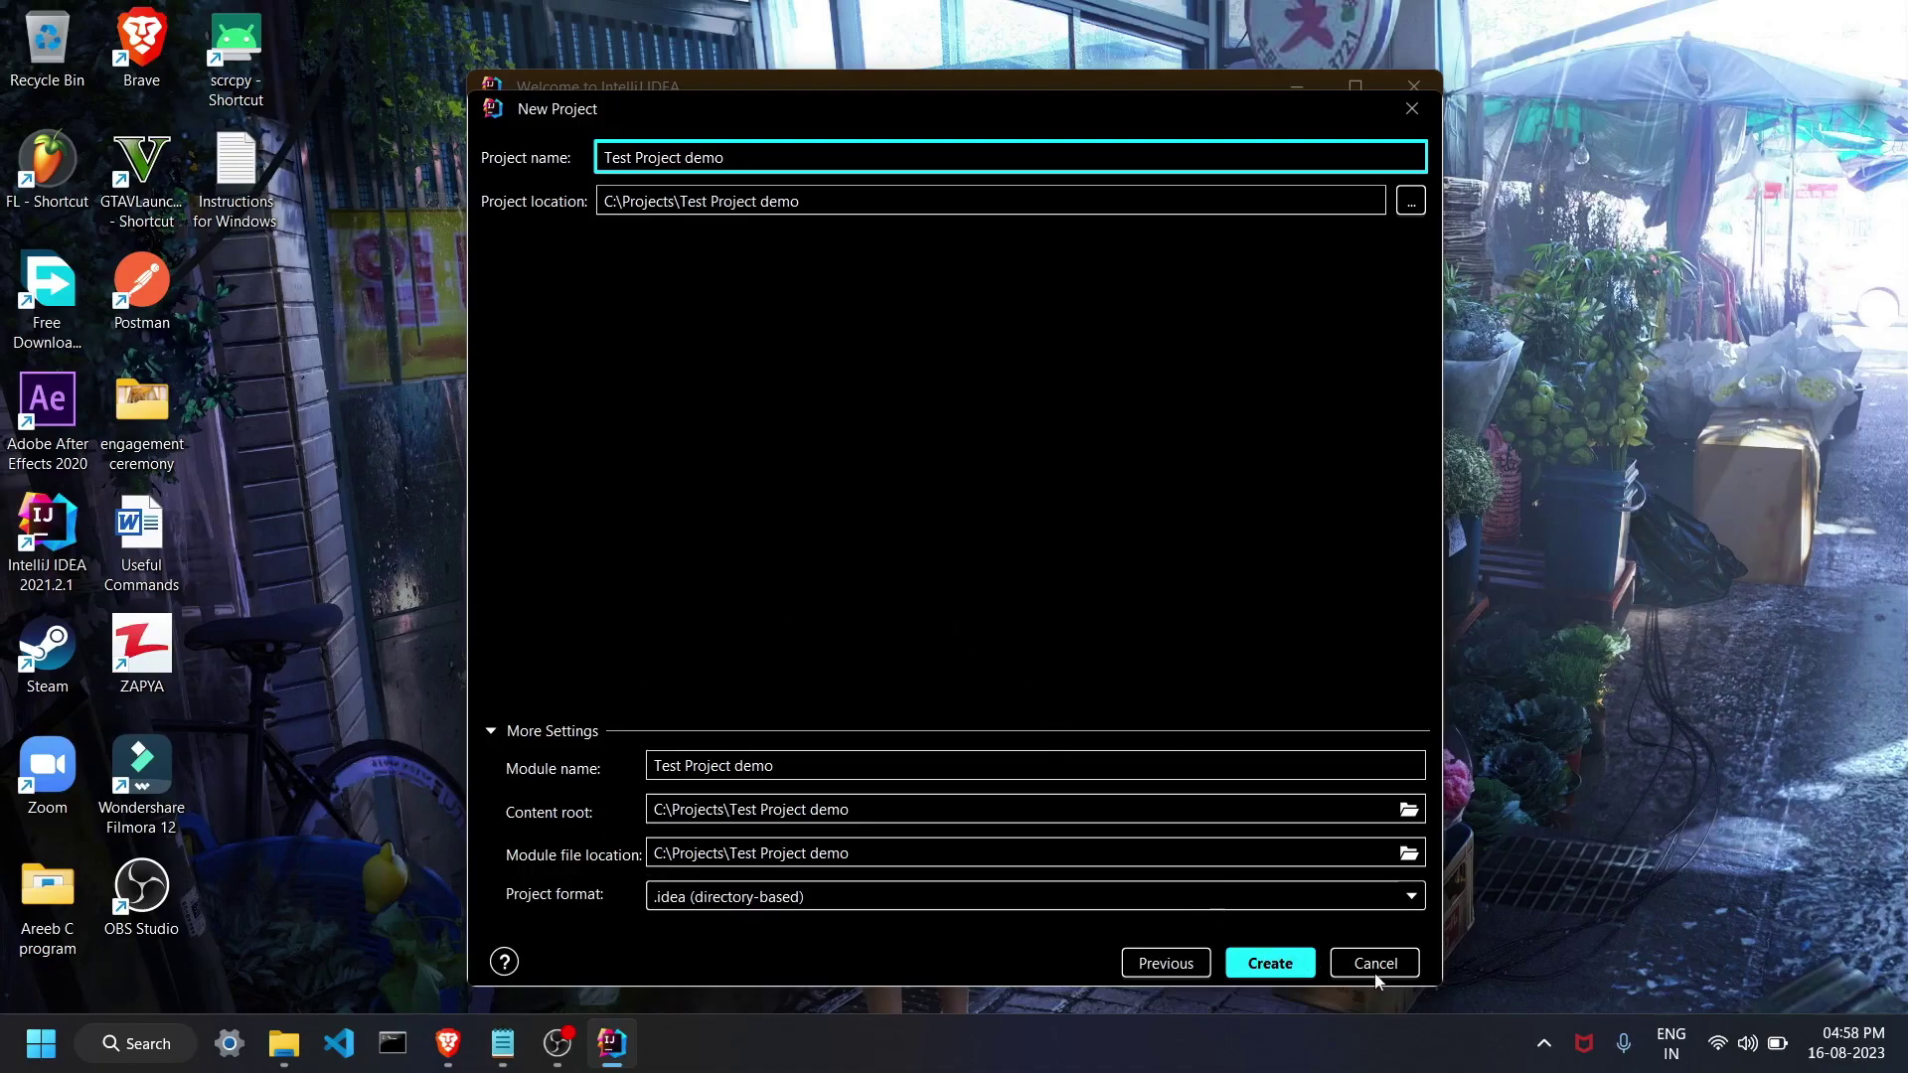
click(1275, 963)
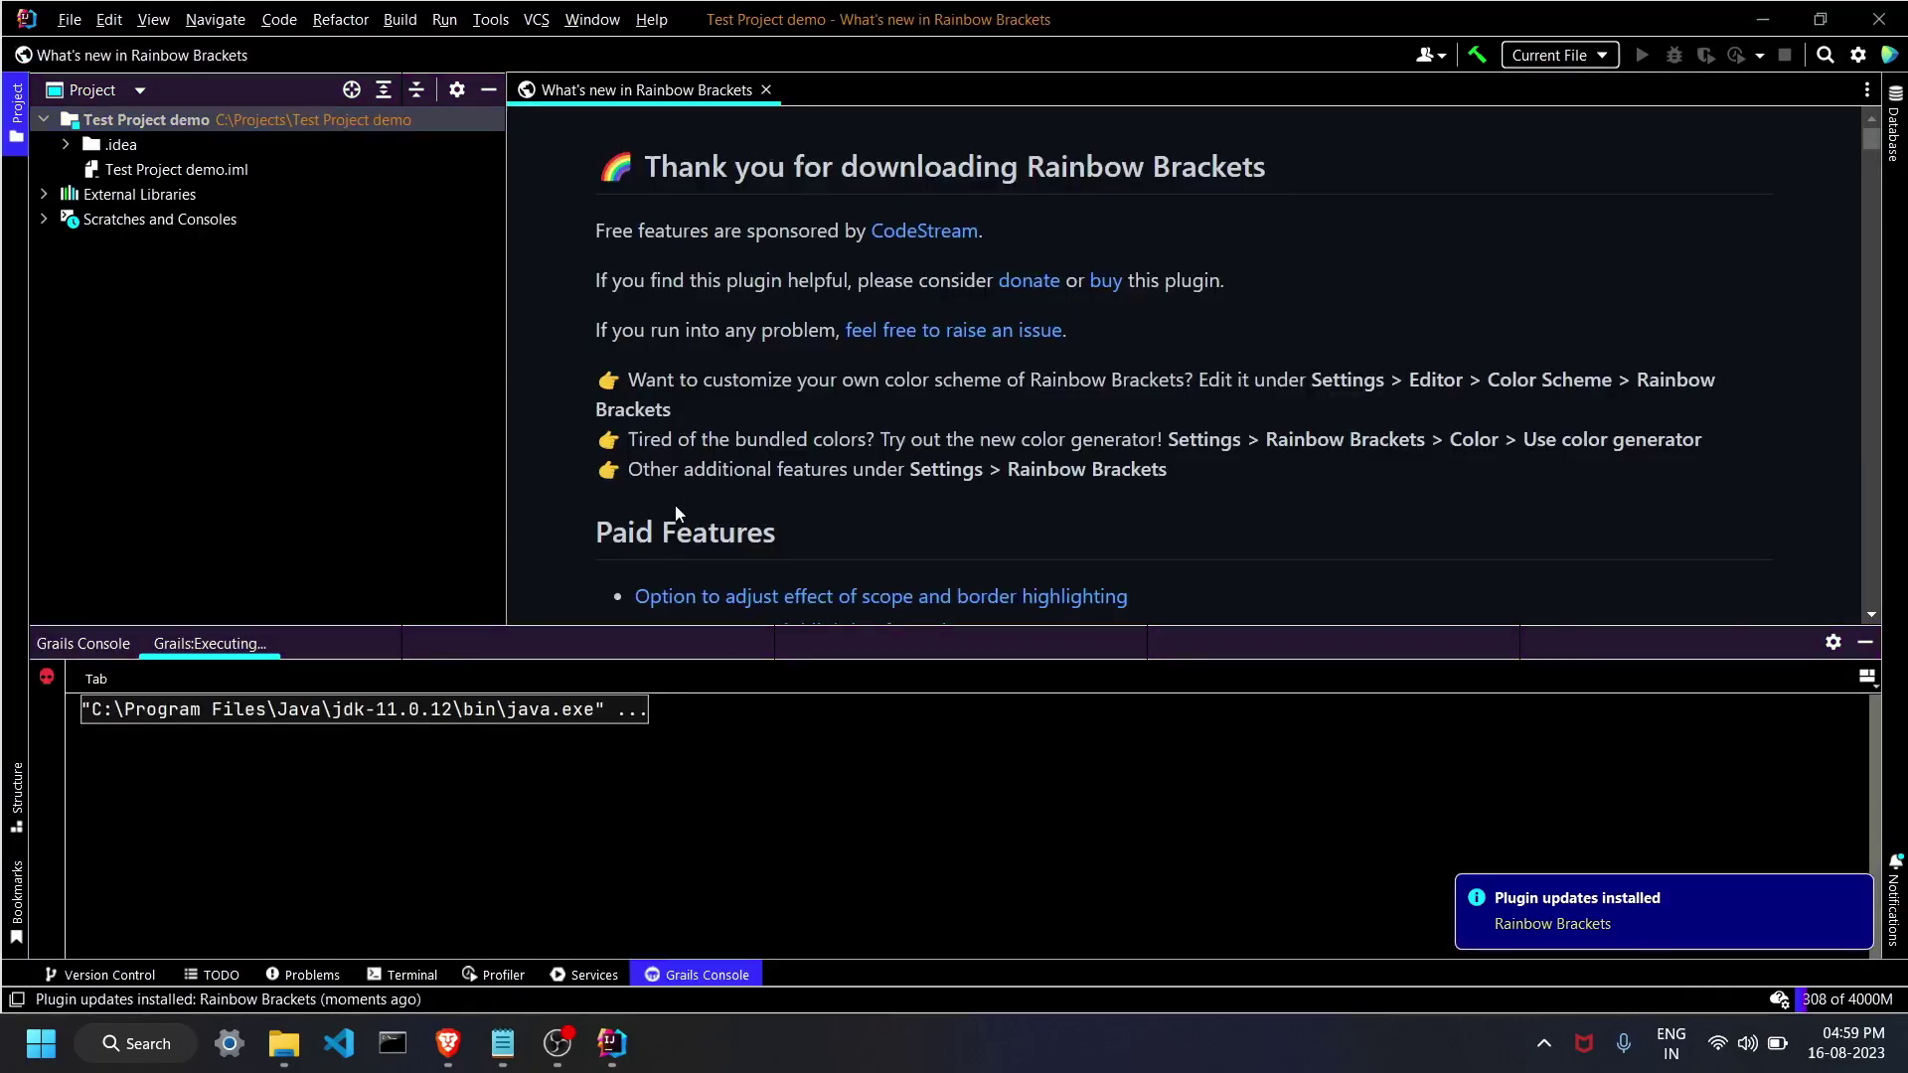
Close the What's new in Rainbow Brackets page and dismiss the Gradle build scripts notification.
click(766, 89)
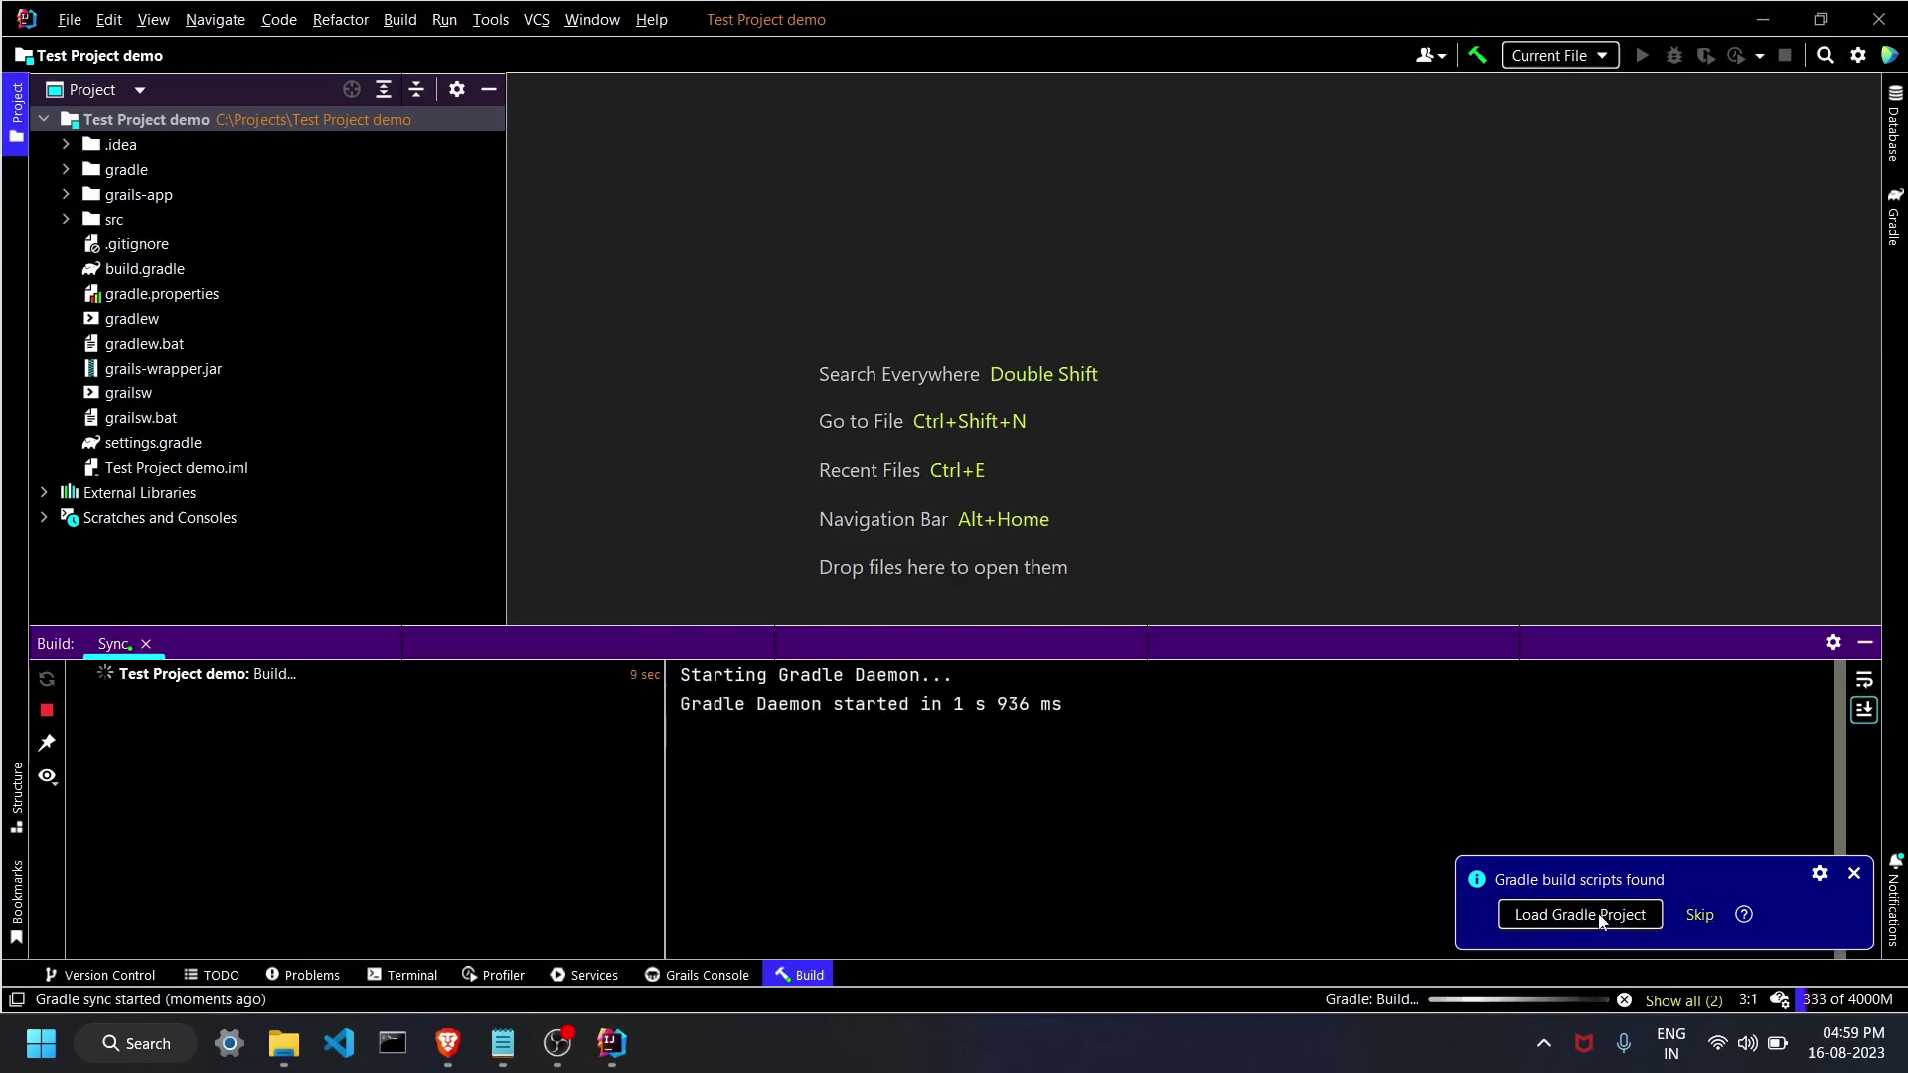
click(1854, 875)
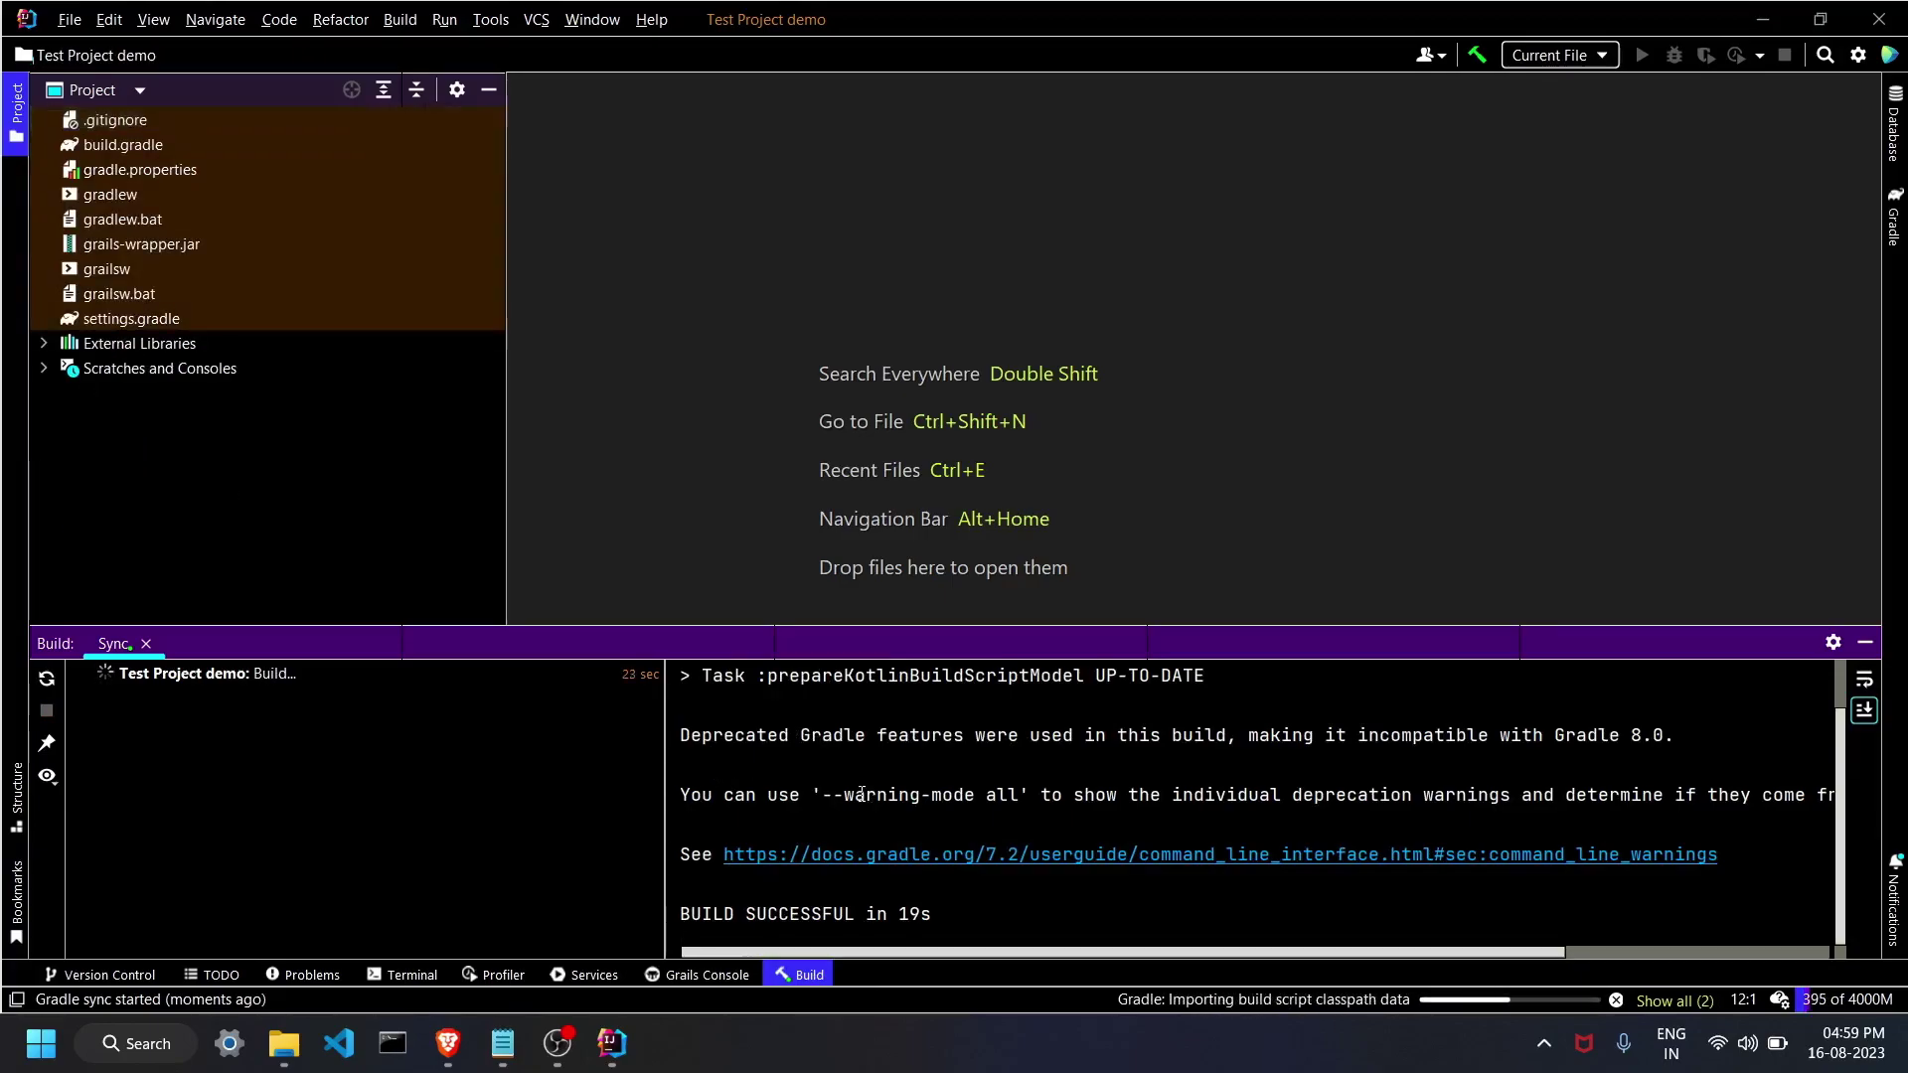
click(1017, 917)
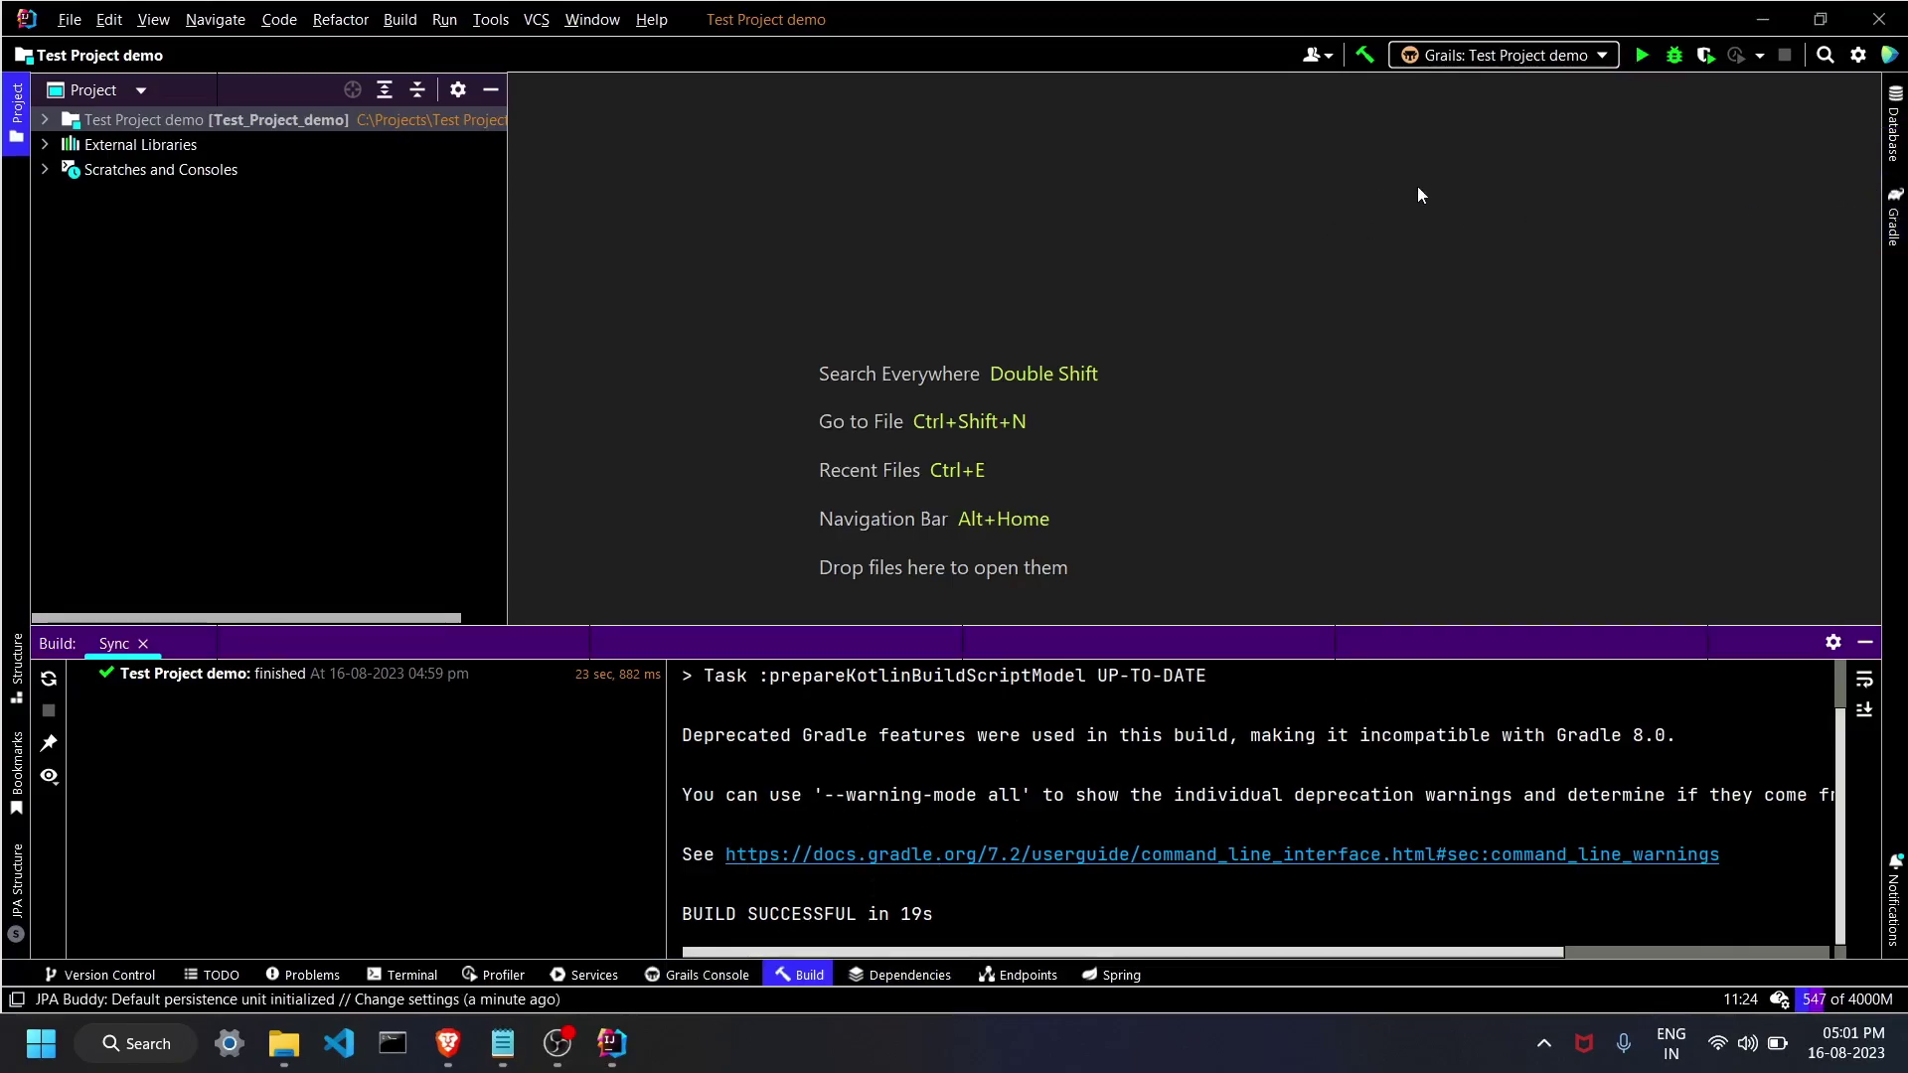
Examine the Tasks and Dependencies entries of Test Project demo in the Gradle view, and hide that view.
click(1901, 211)
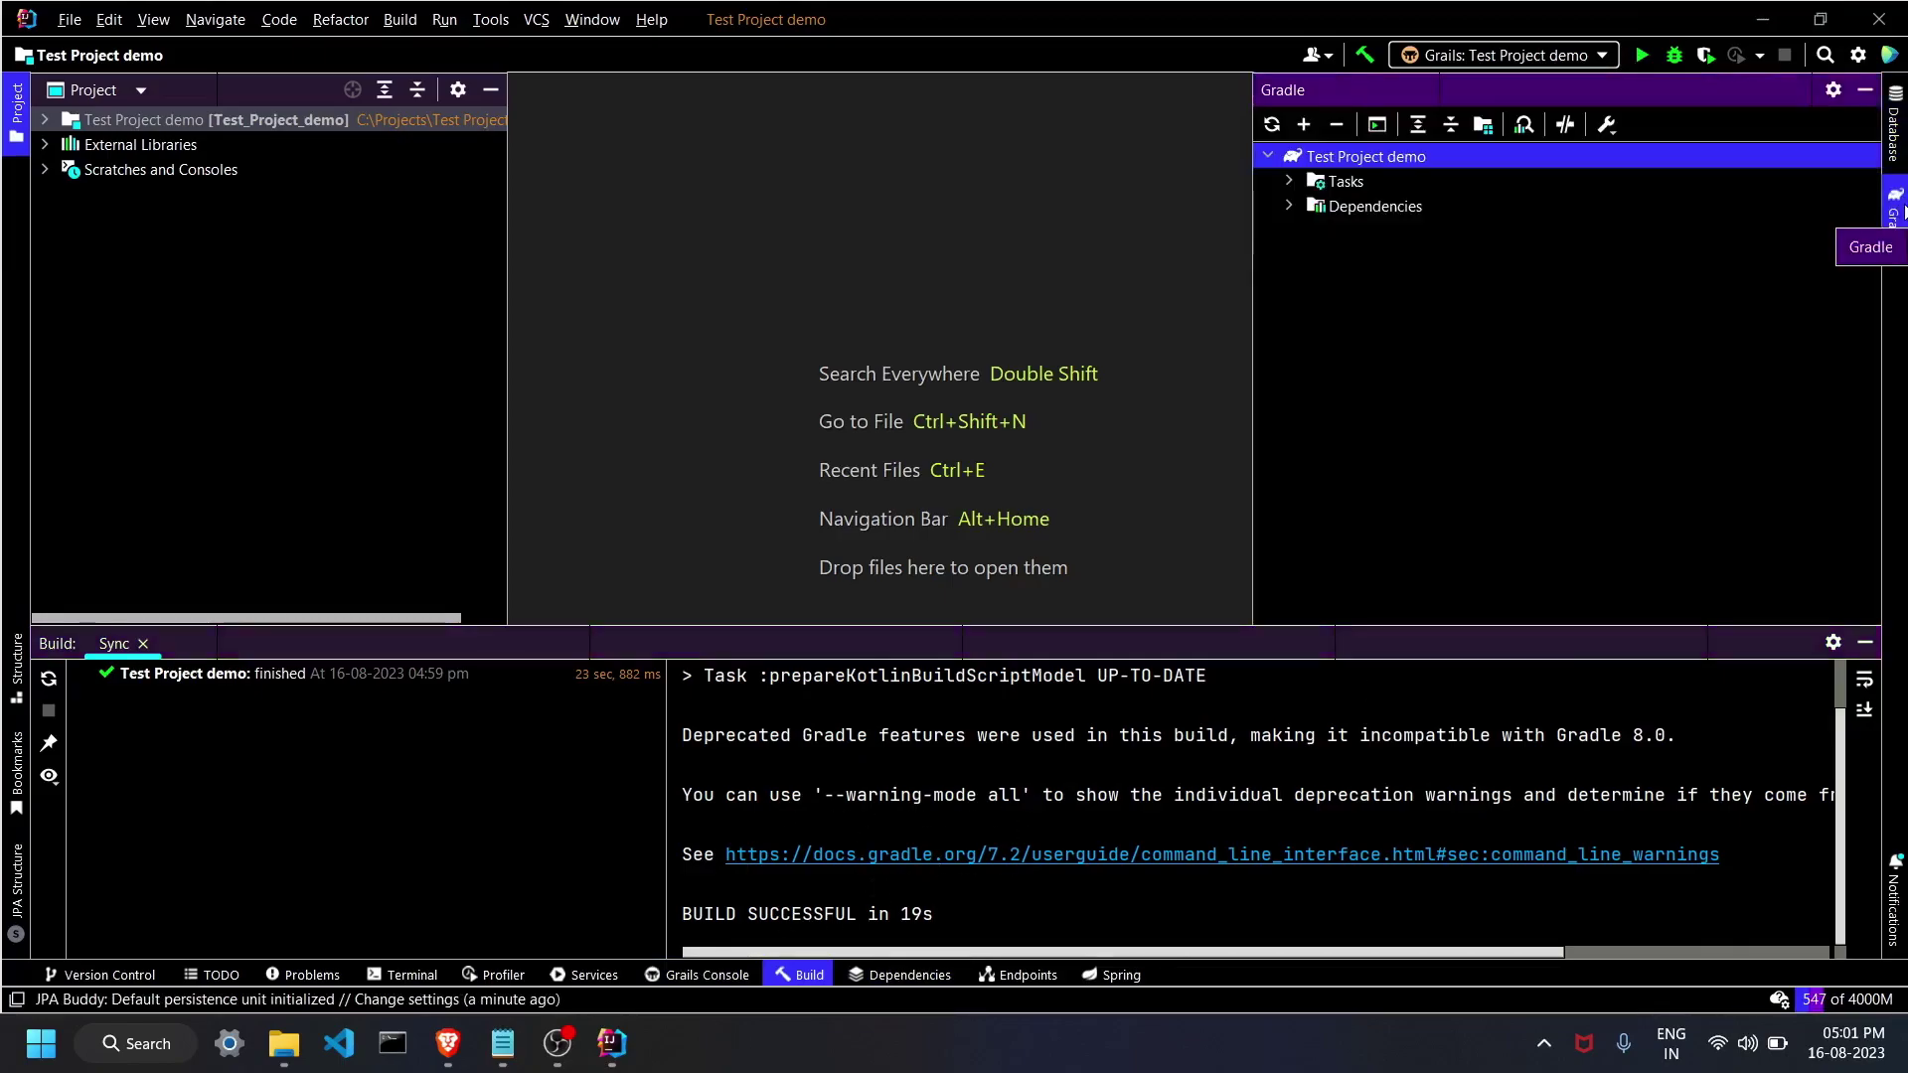
click(1353, 189)
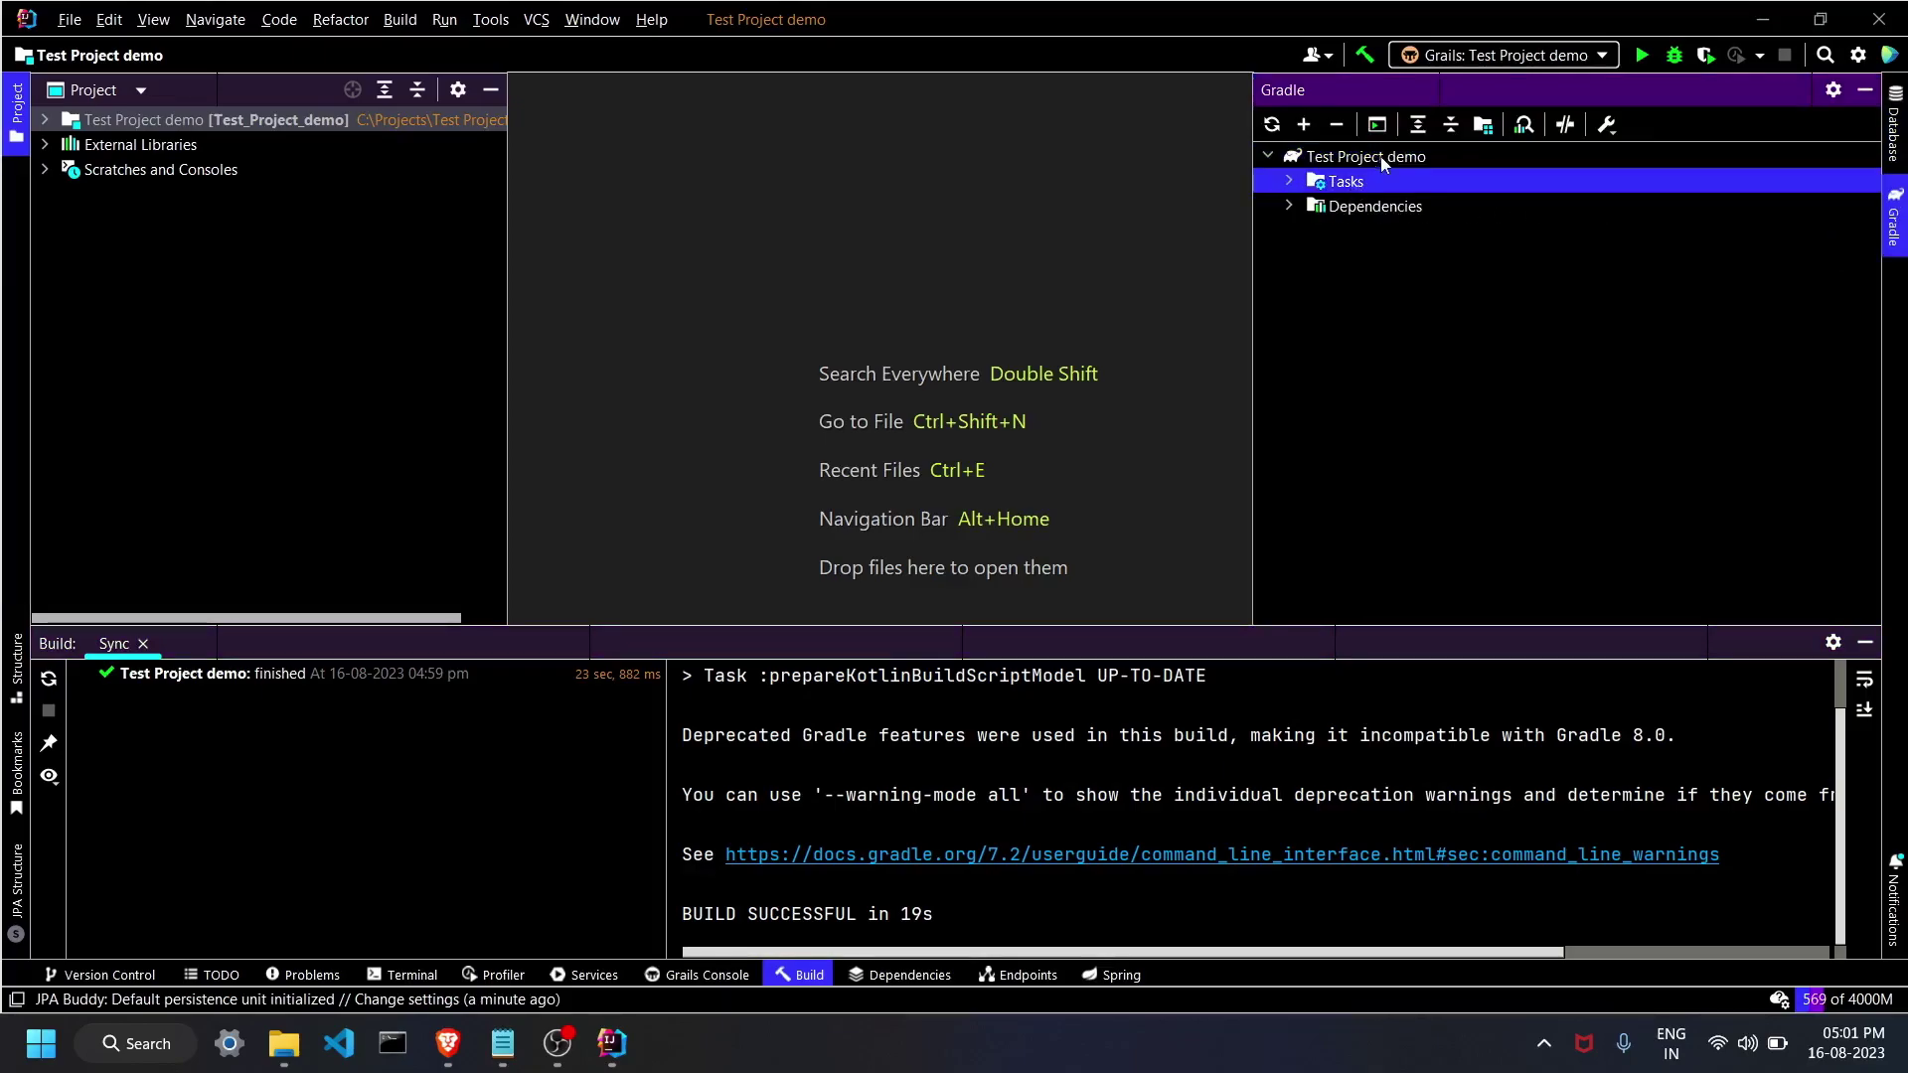
click(1380, 157)
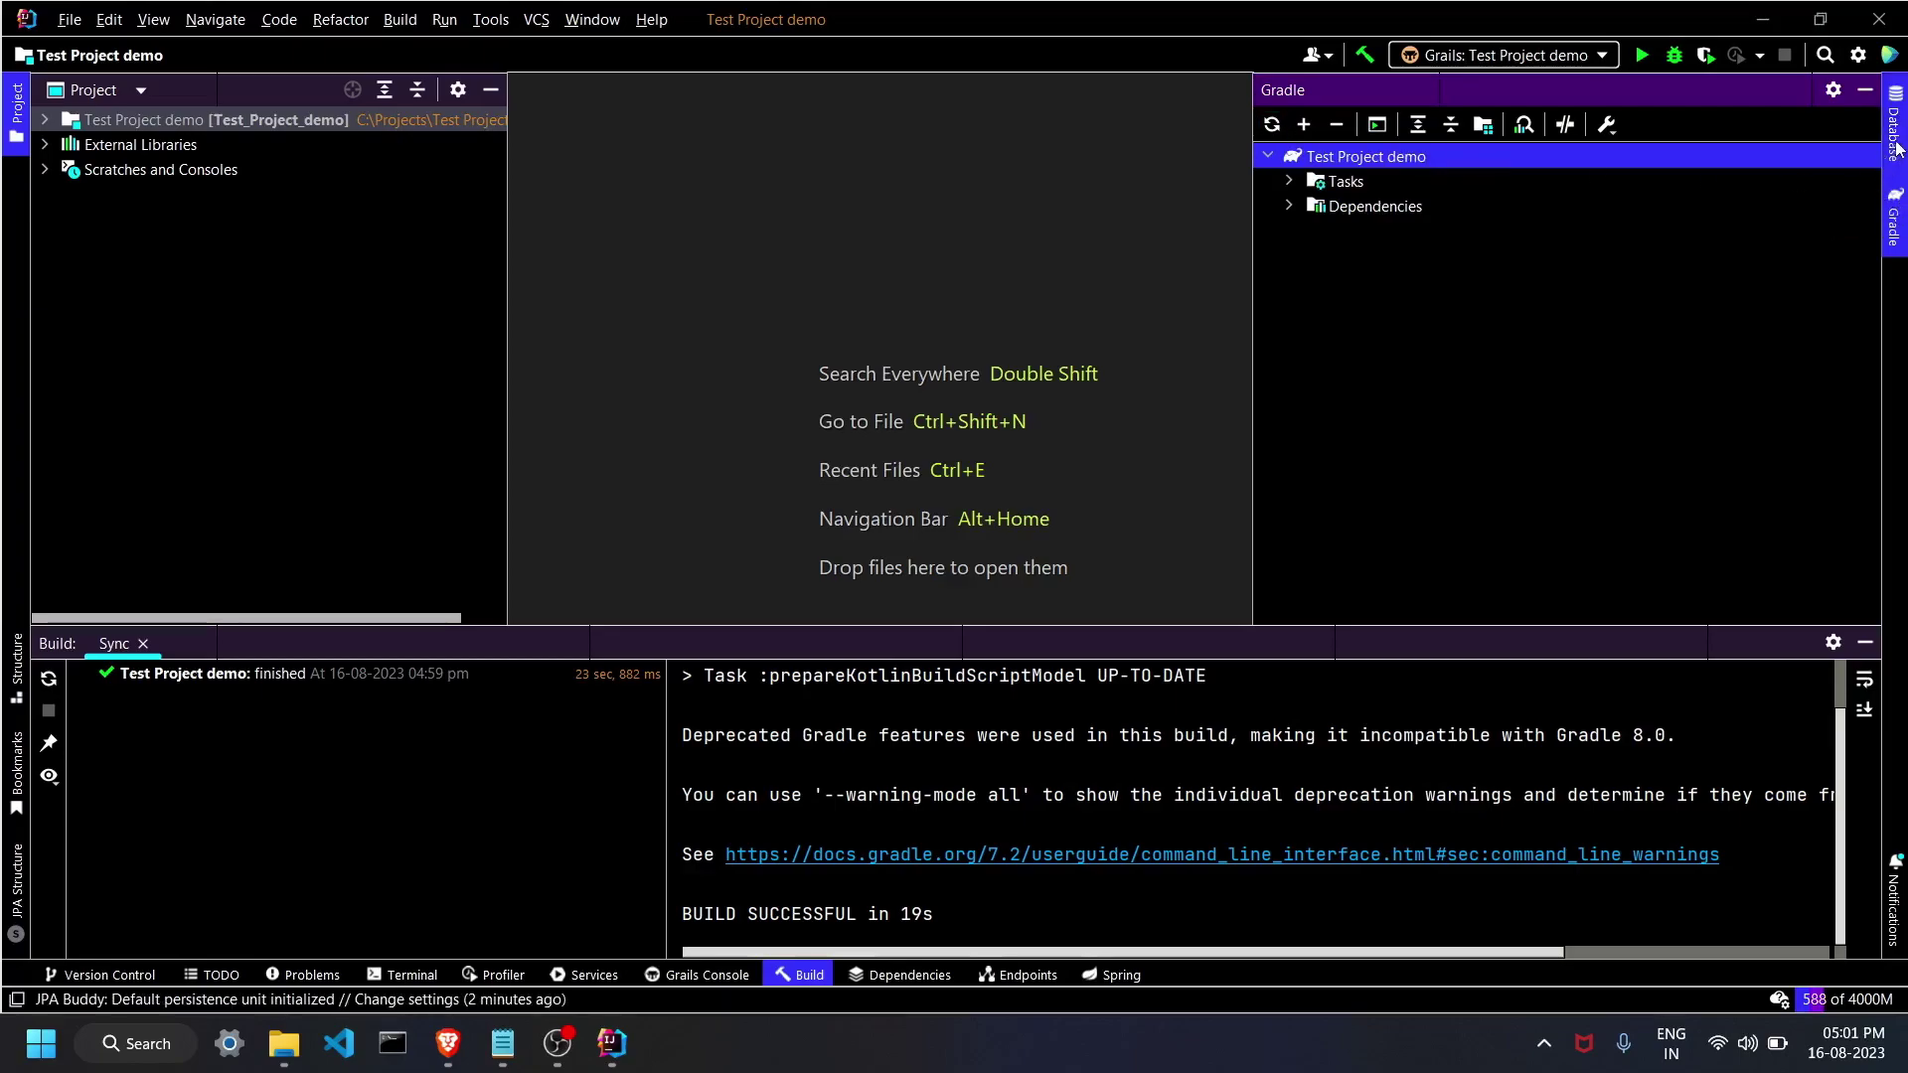
click(1895, 213)
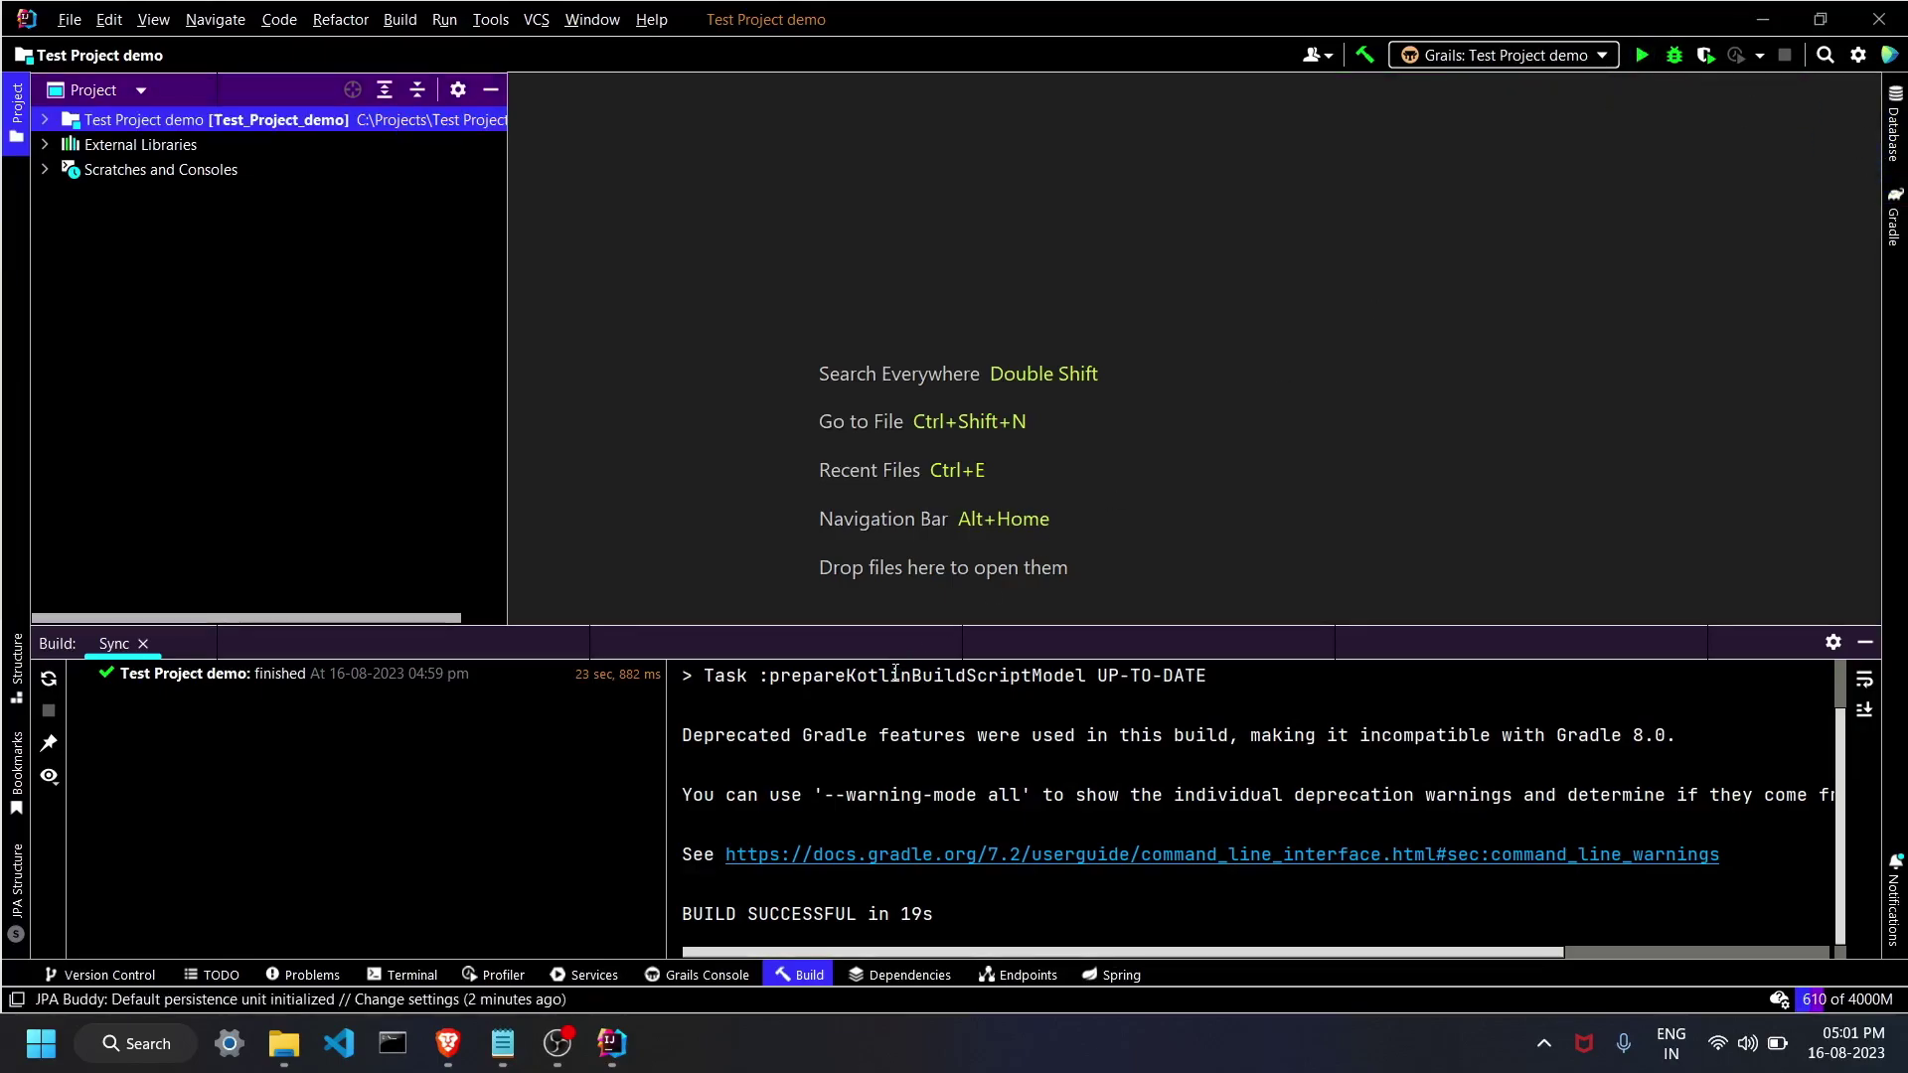
Expand Test Project demo and its grails-app folder, and examine the controllers, domain, services, taglib, utils and views folders.
click(44, 121)
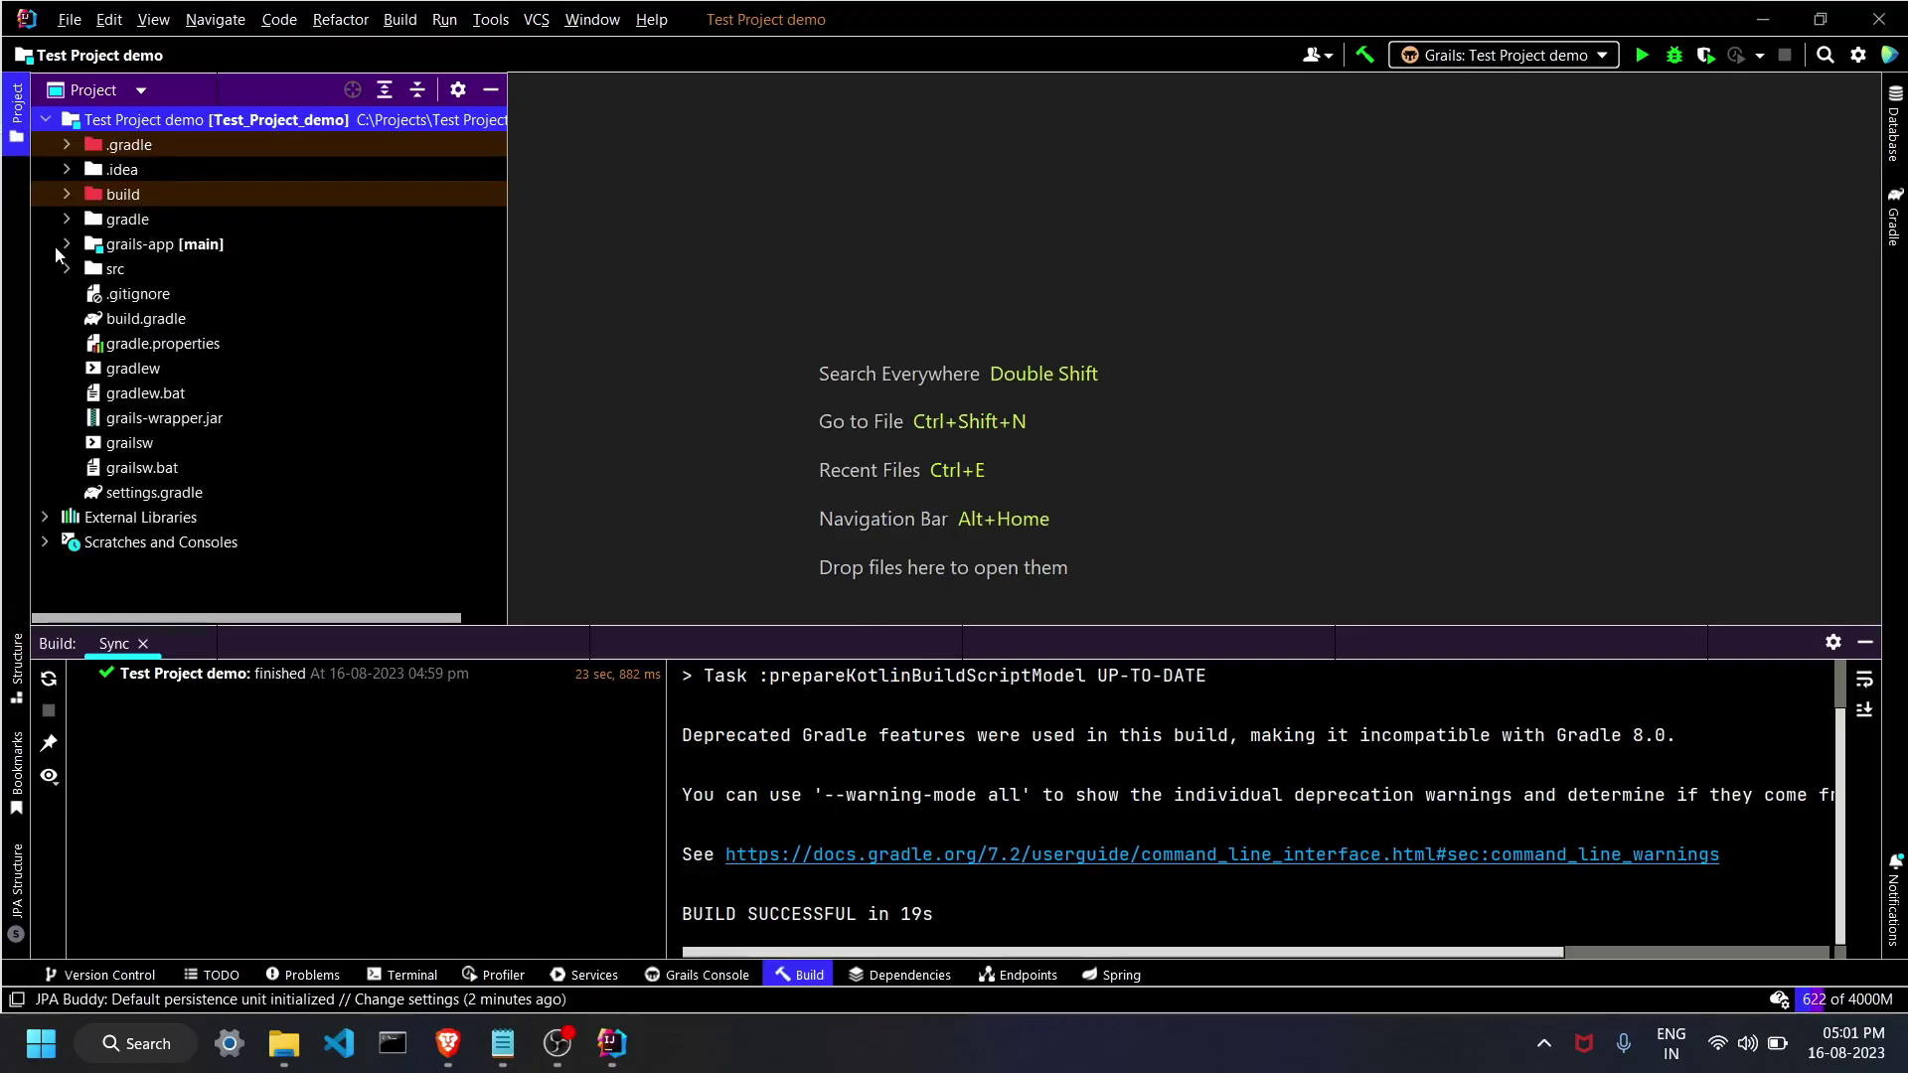
click(134, 249)
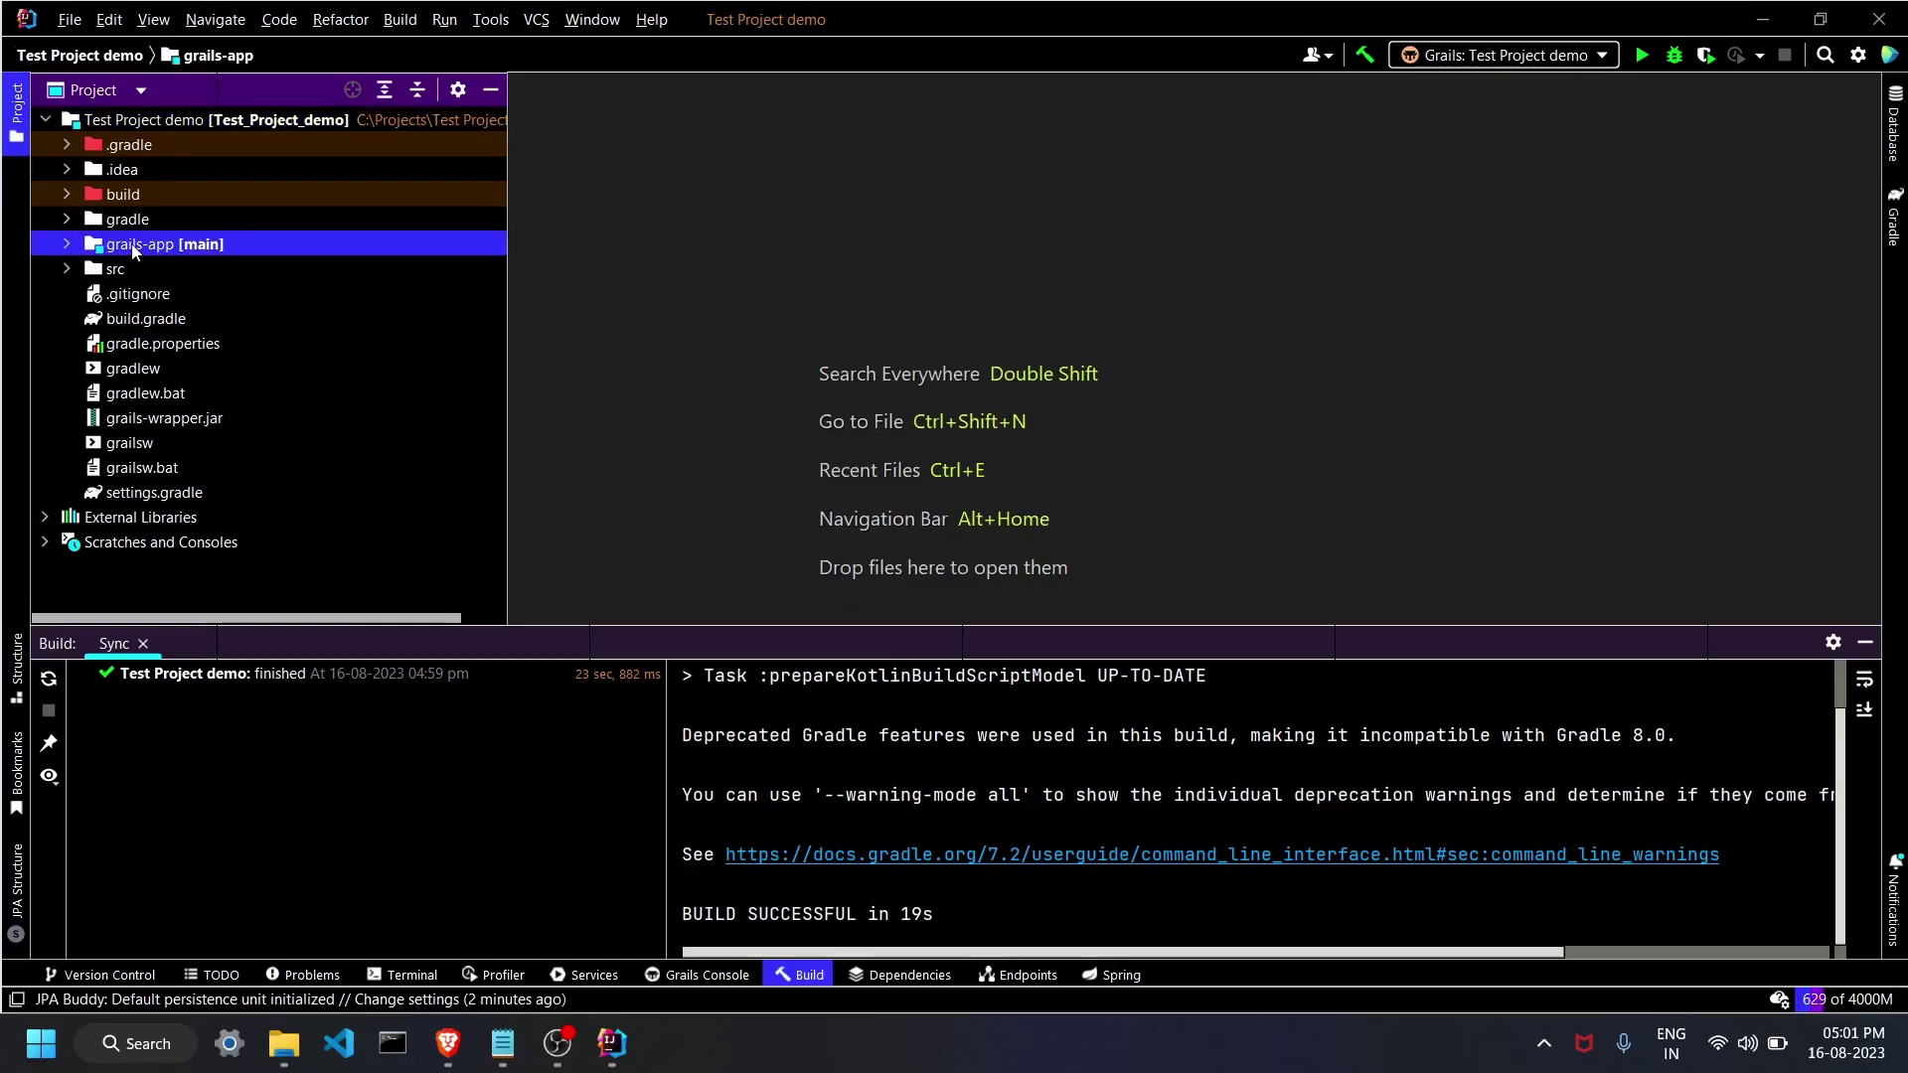
click(68, 244)
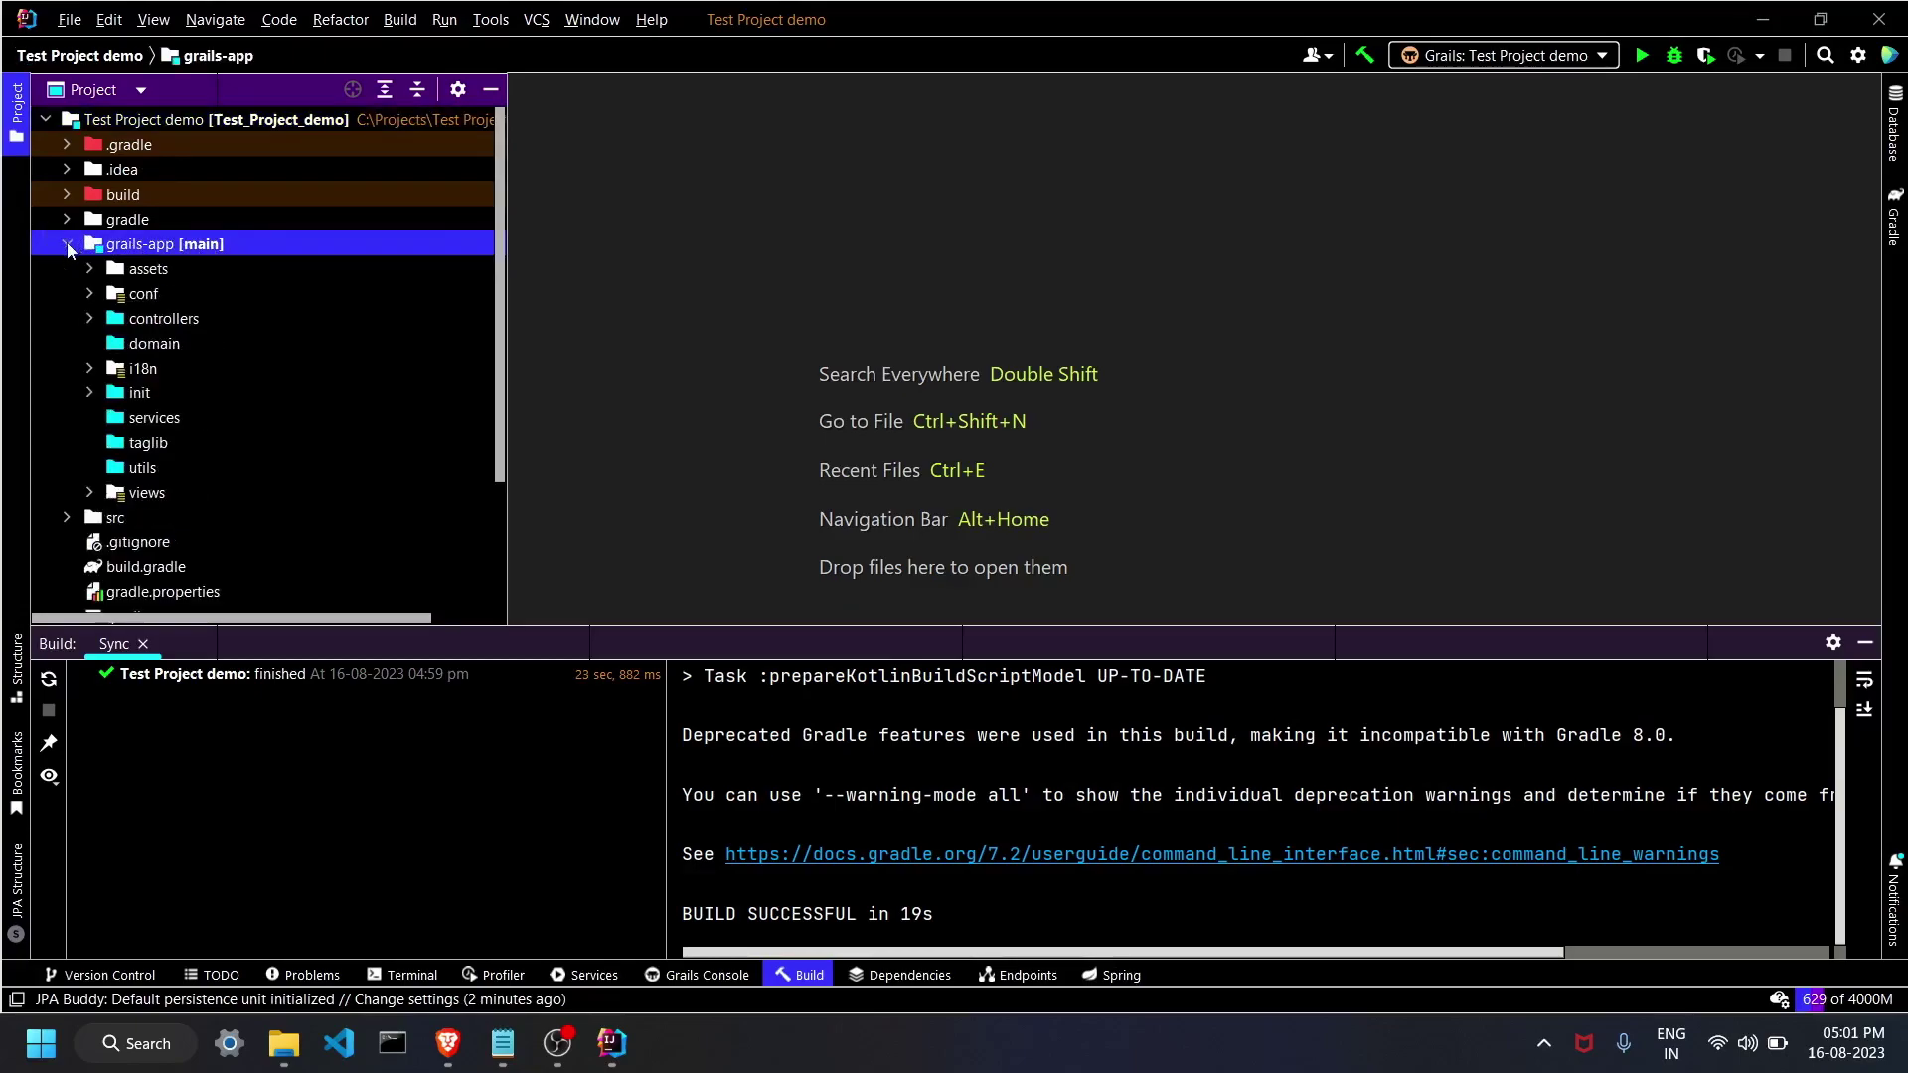
click(90, 319)
click(90, 319)
click(147, 344)
click(160, 414)
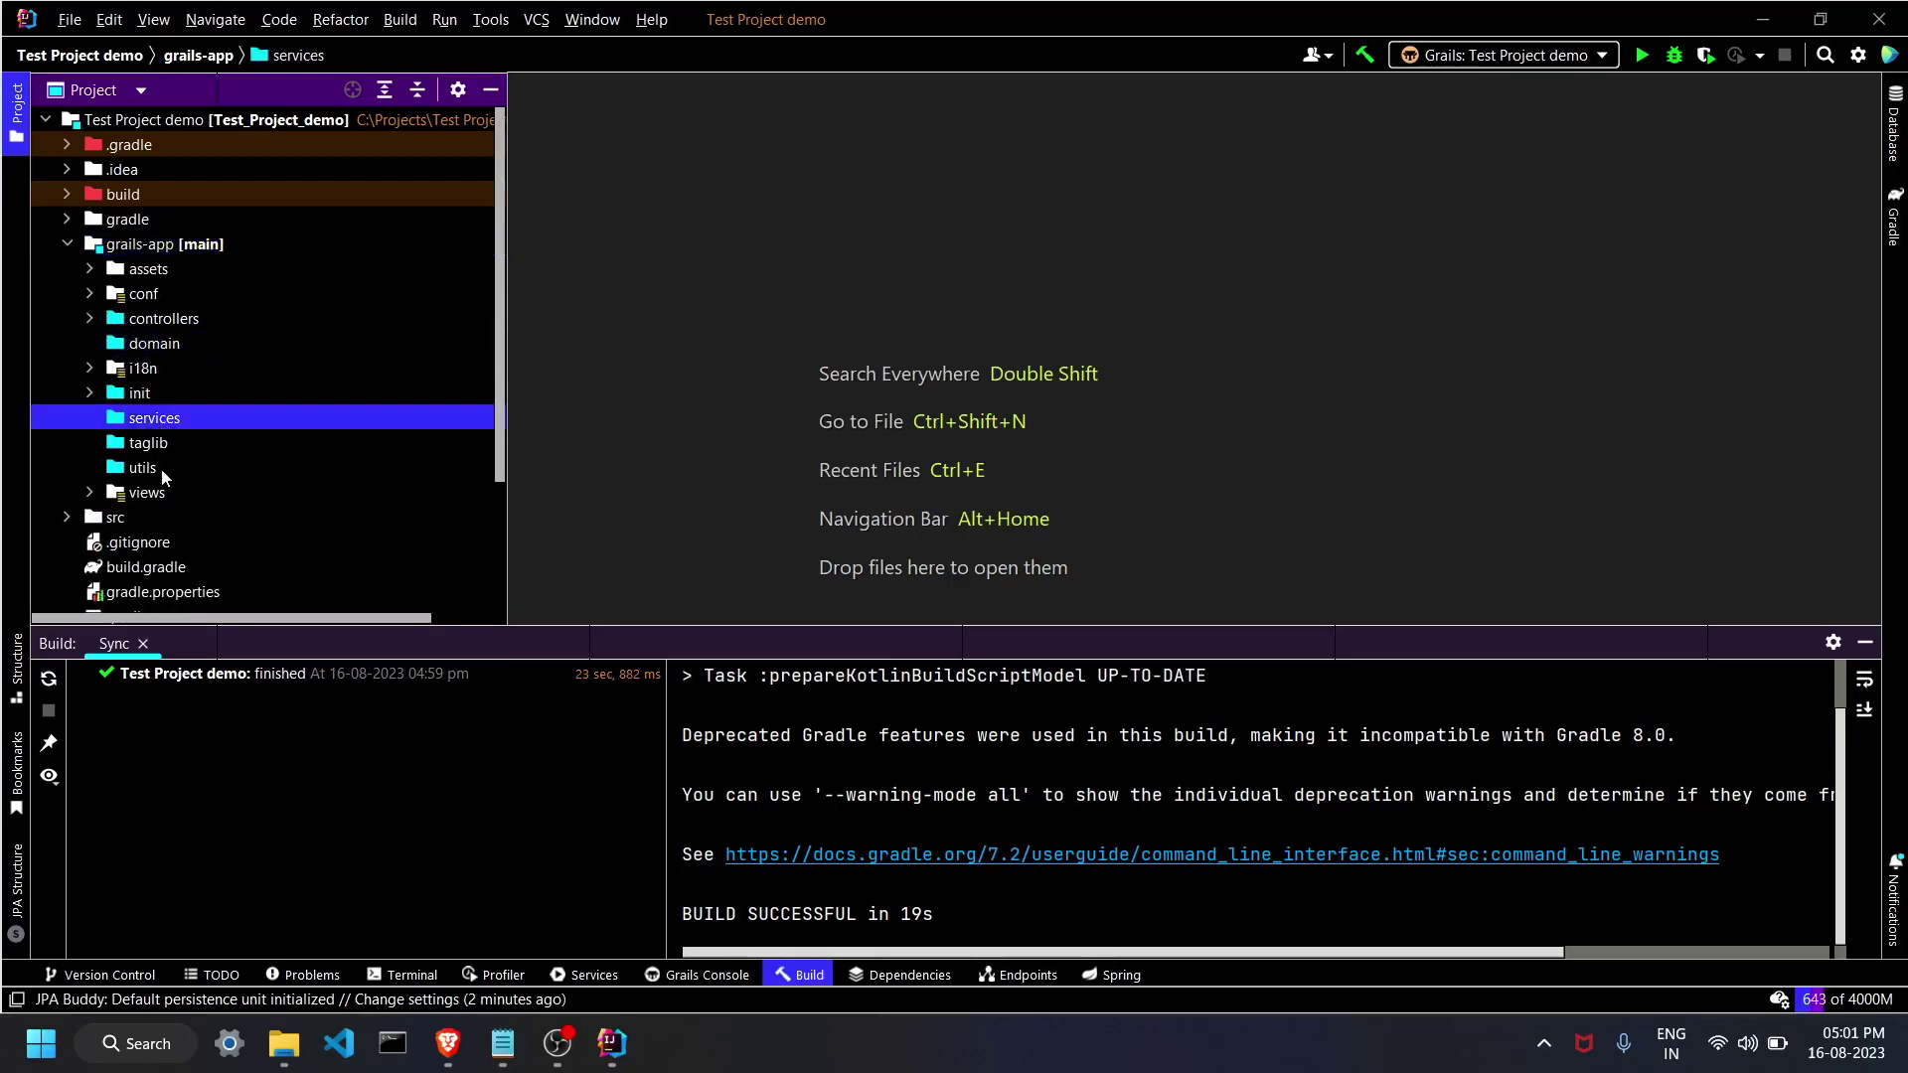
key(Down)
key(Down)
key(Down)
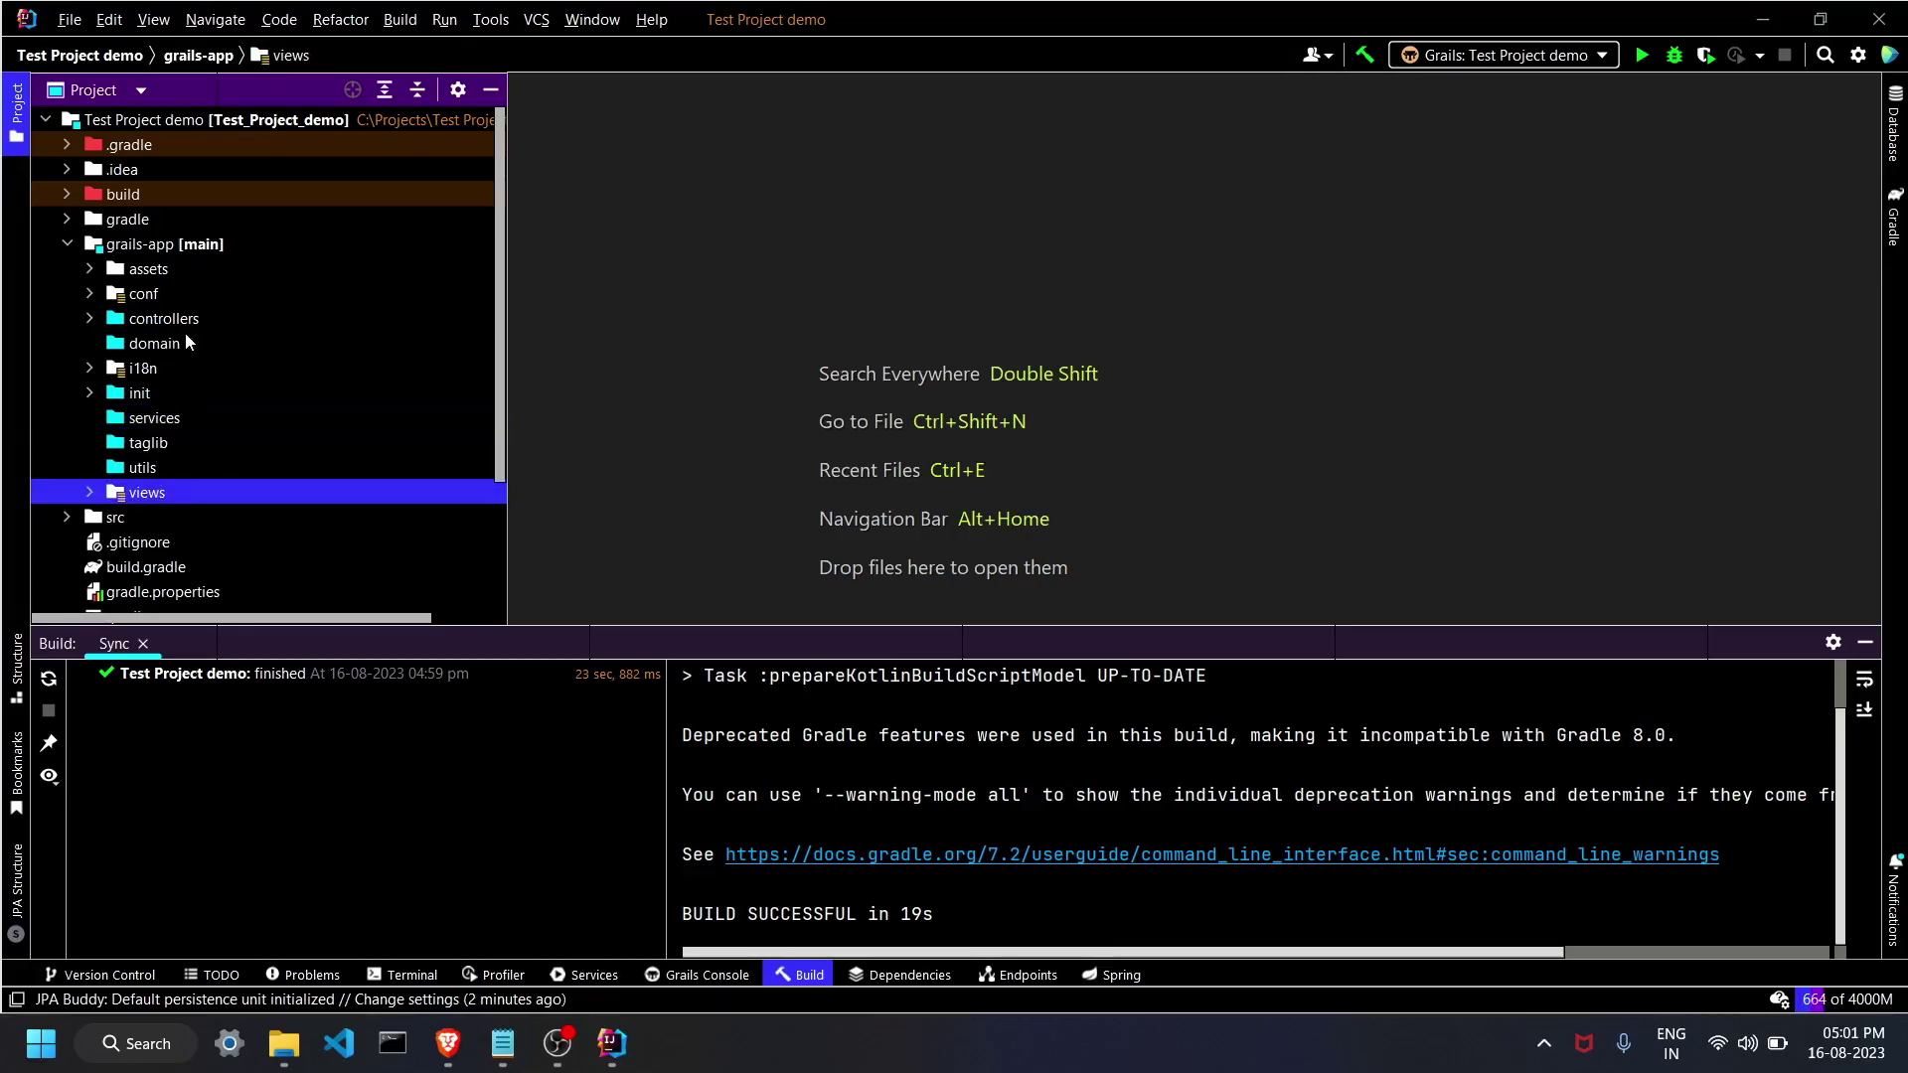
Open build.gradle and examine its buildscript classpaths, applied plugins, repositories and the dependencies block down to the hibernate-core entry.
scroll(185, 332, down, 2)
double_click(197, 416)
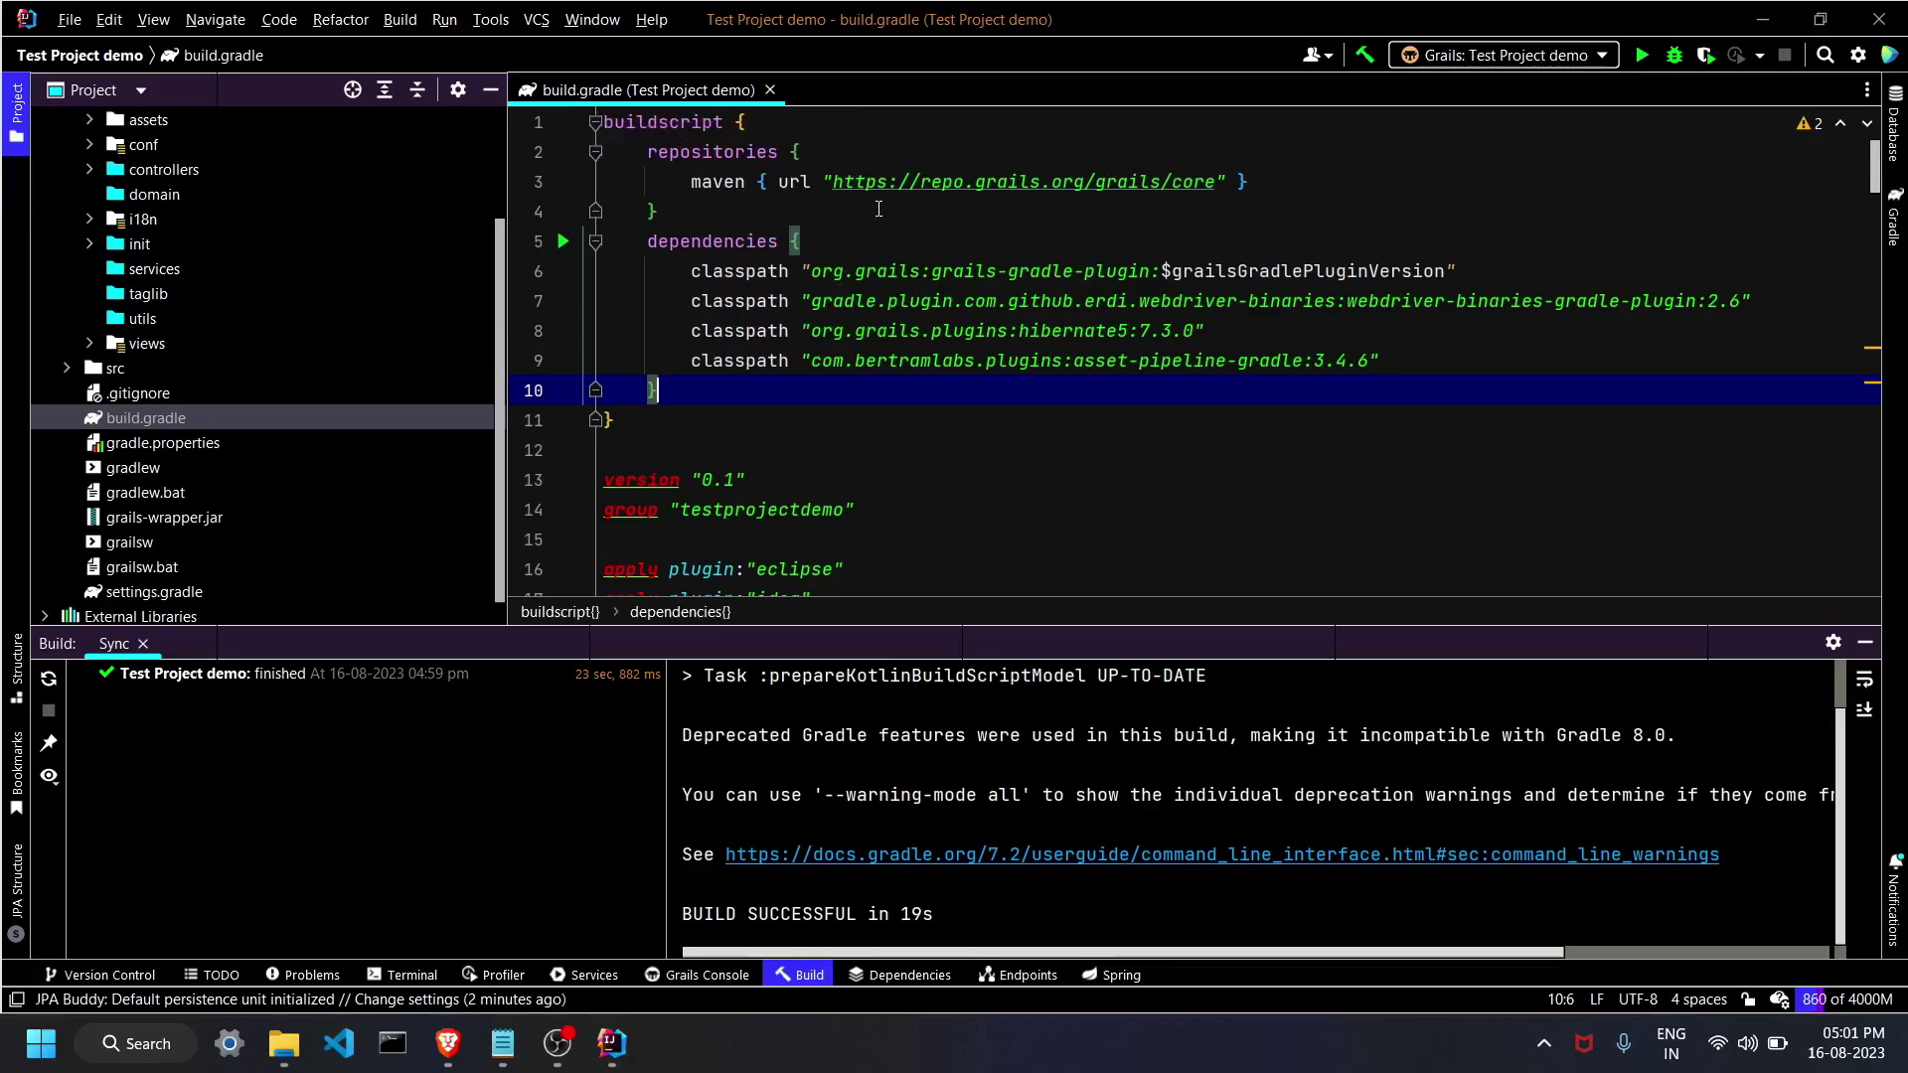
drag(835, 271, 1156, 279)
click(1239, 331)
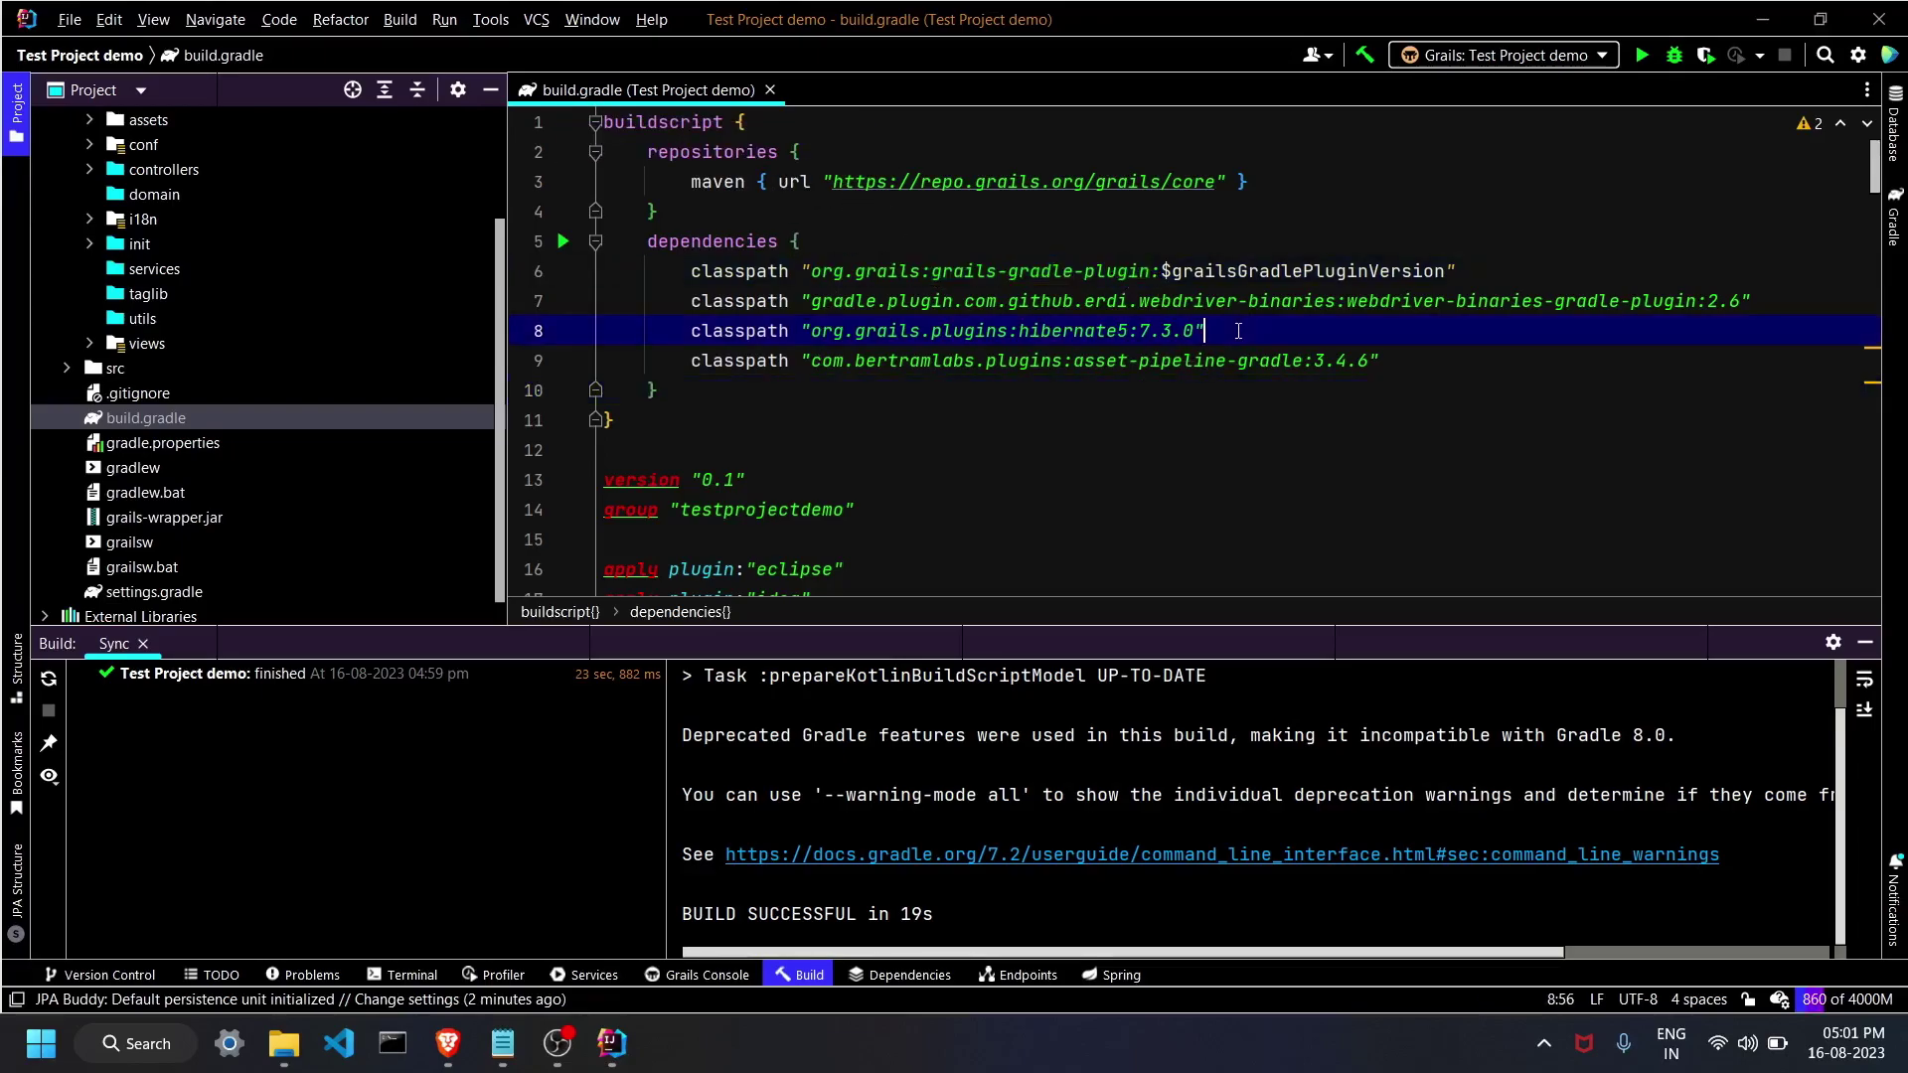
scroll(1113, 383, down, 2)
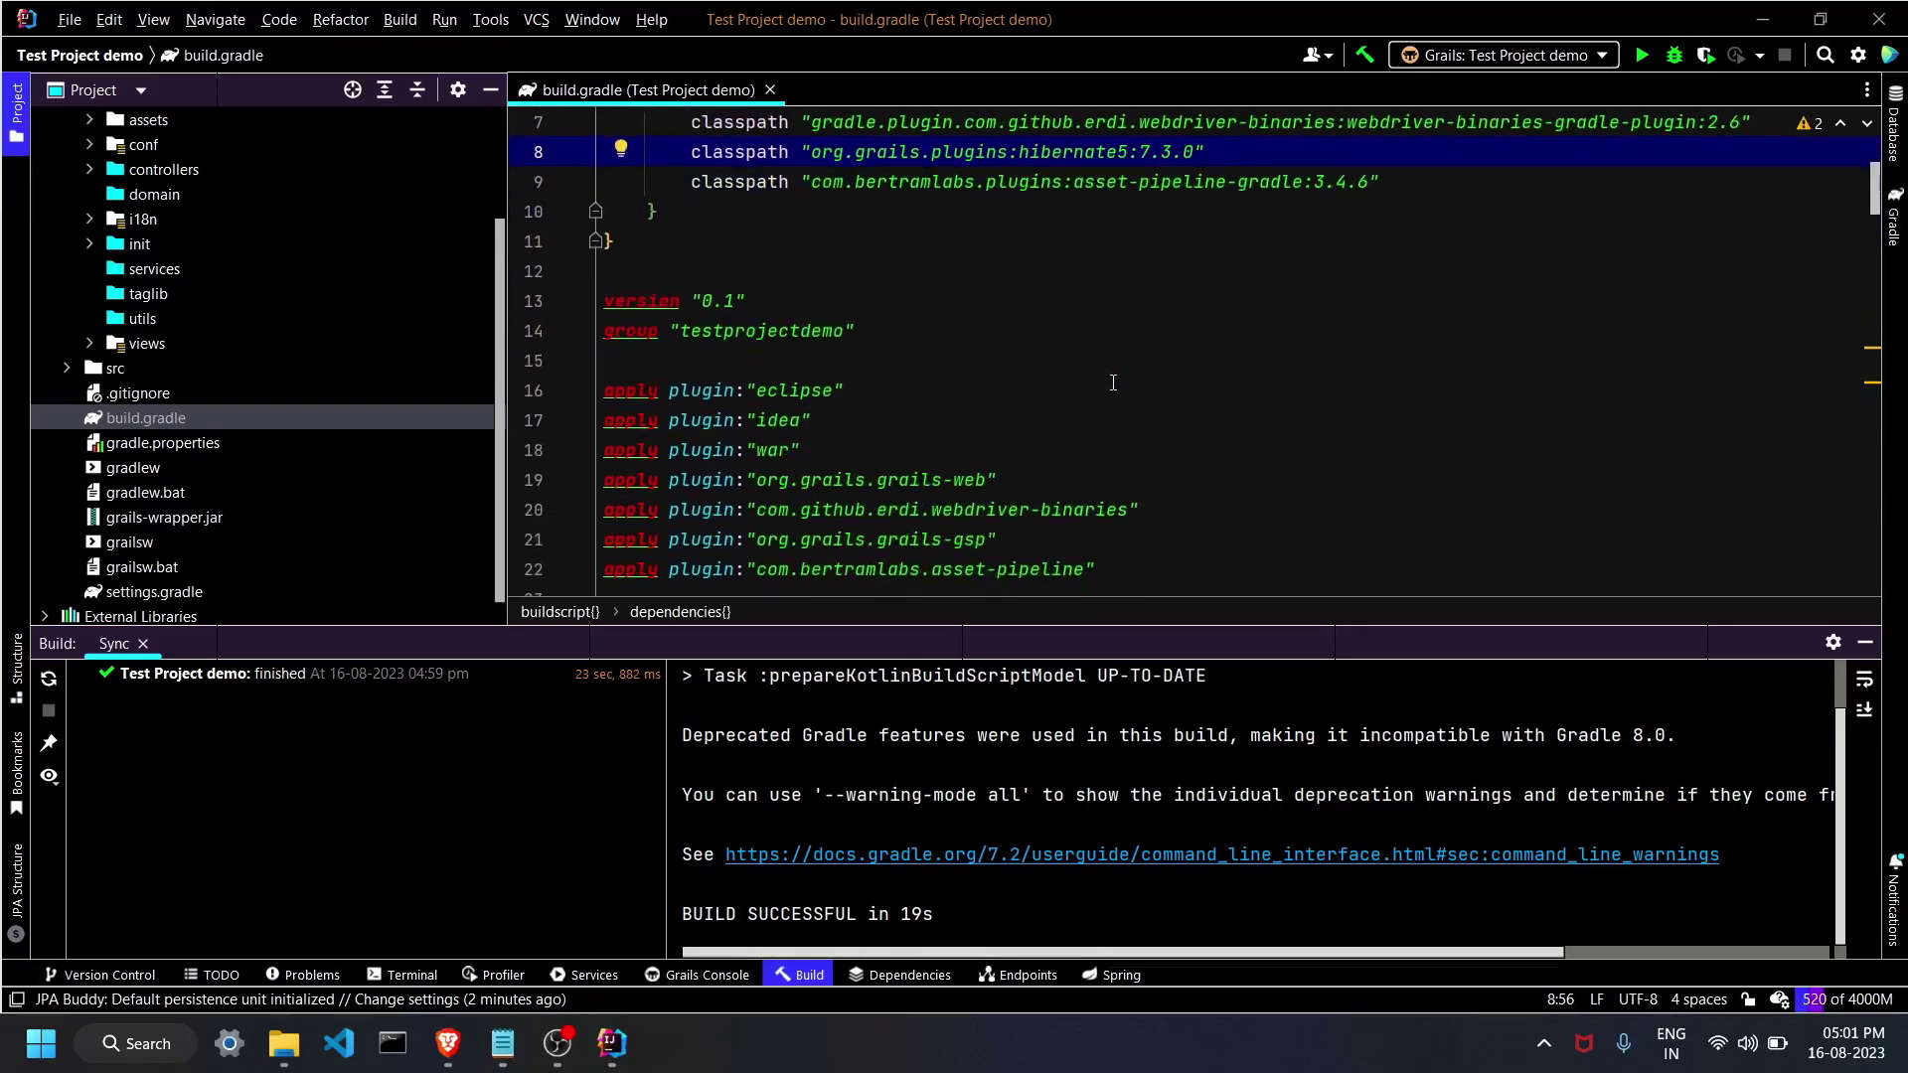
scroll(1237, 383, down, 3)
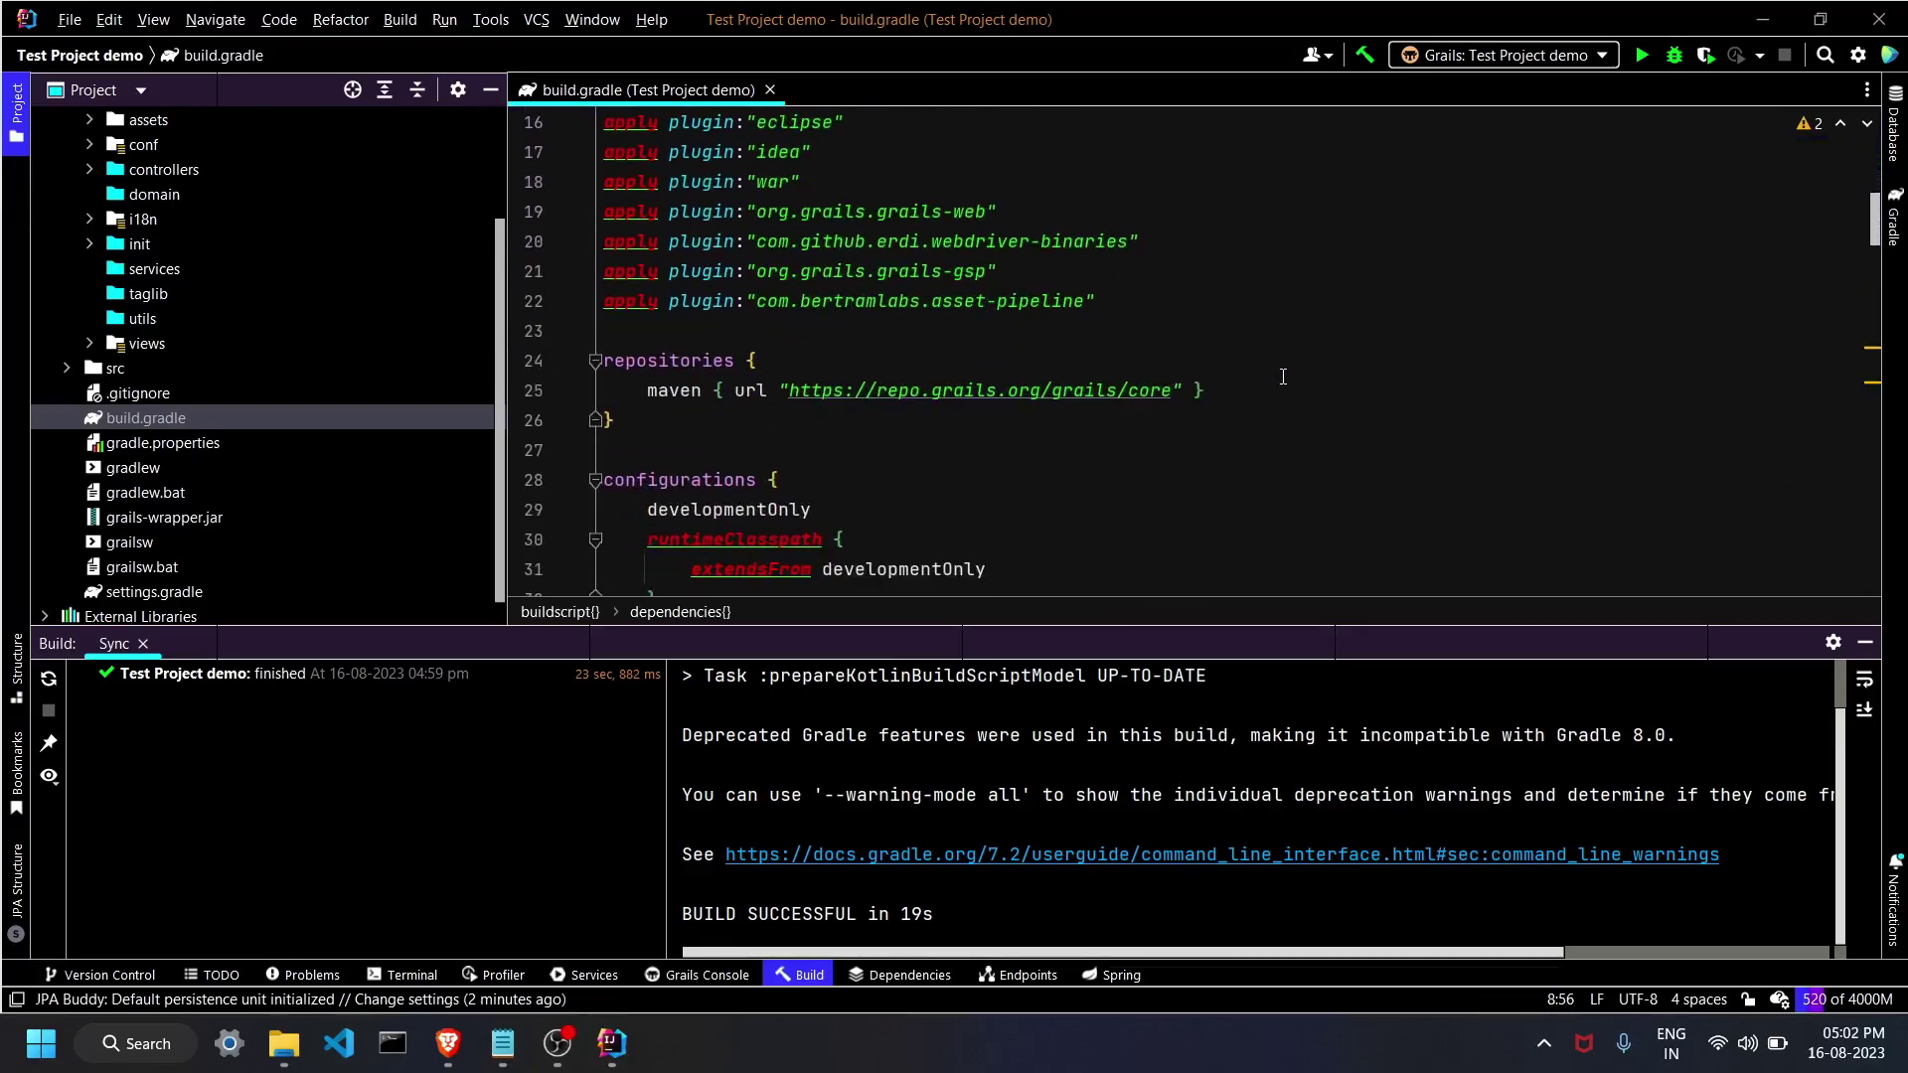
scroll(1295, 365, down, 2)
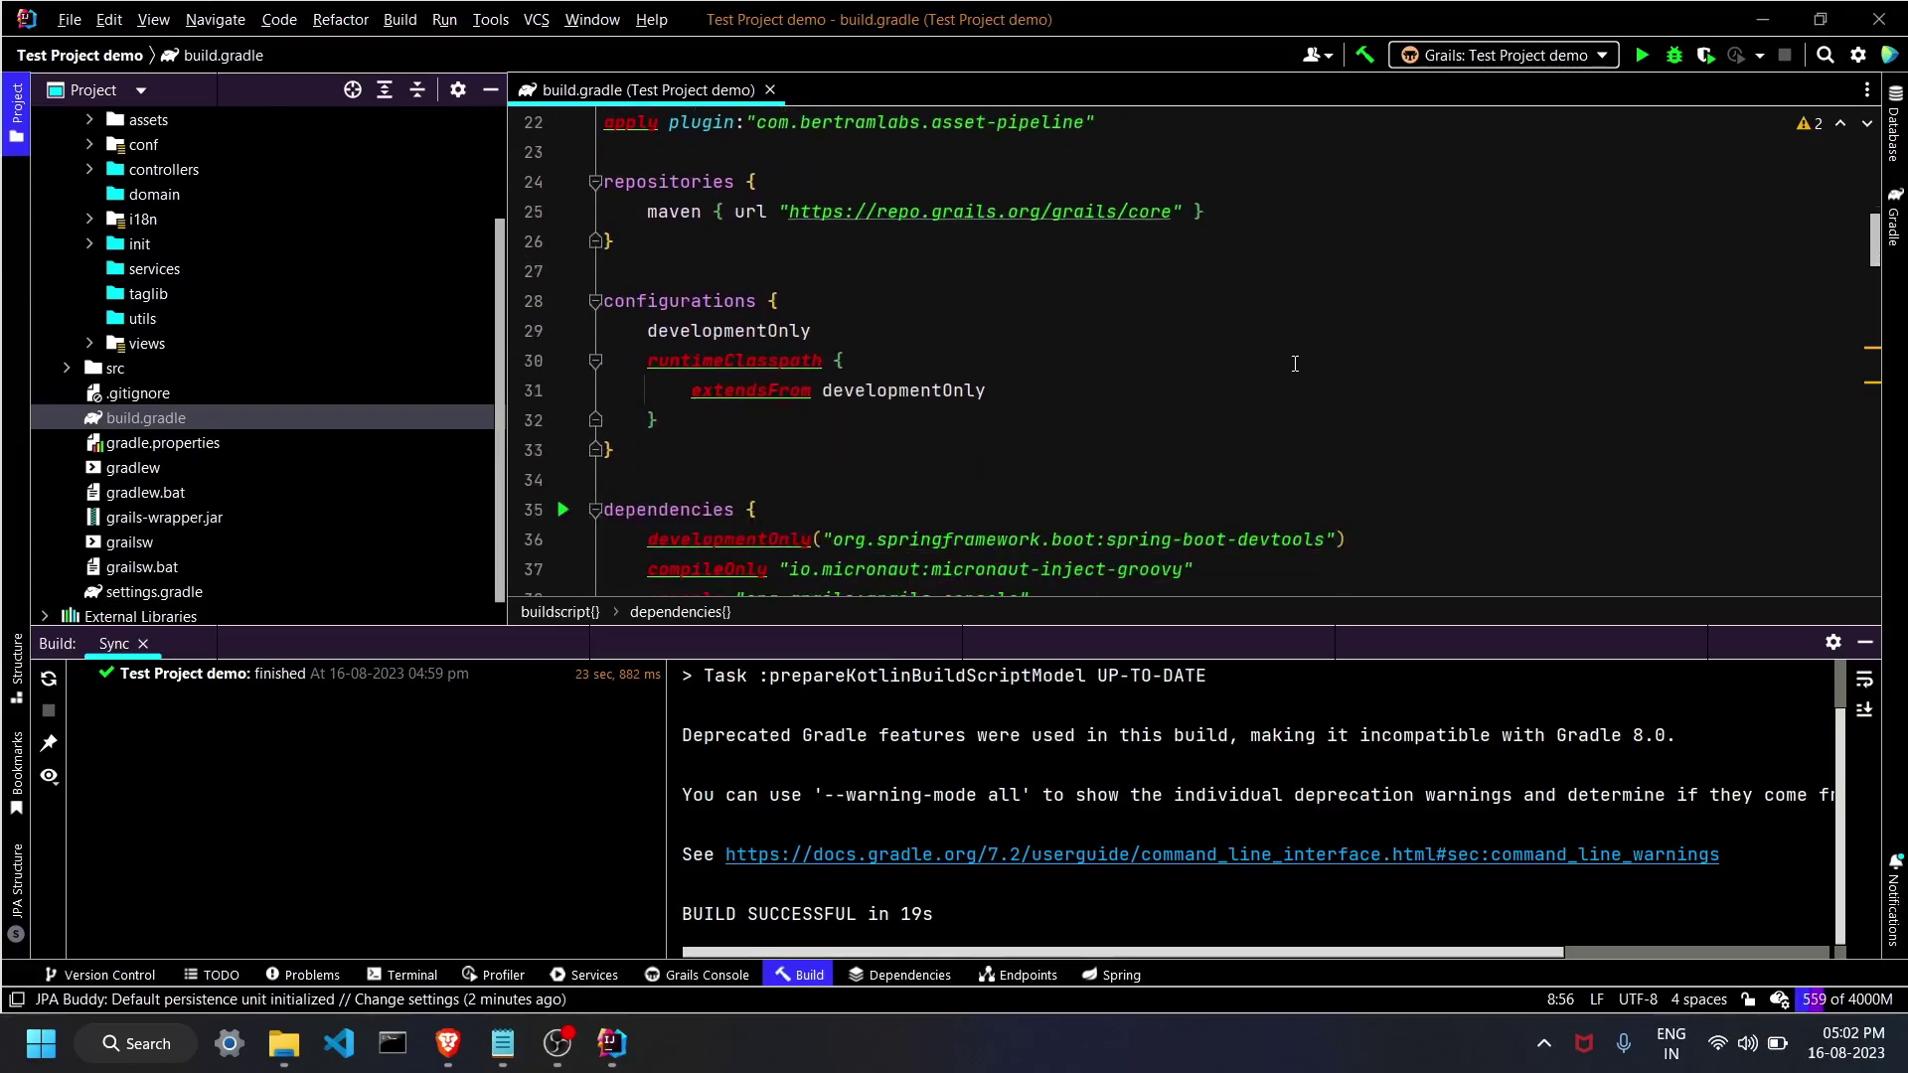
scroll(1296, 363, down, 3)
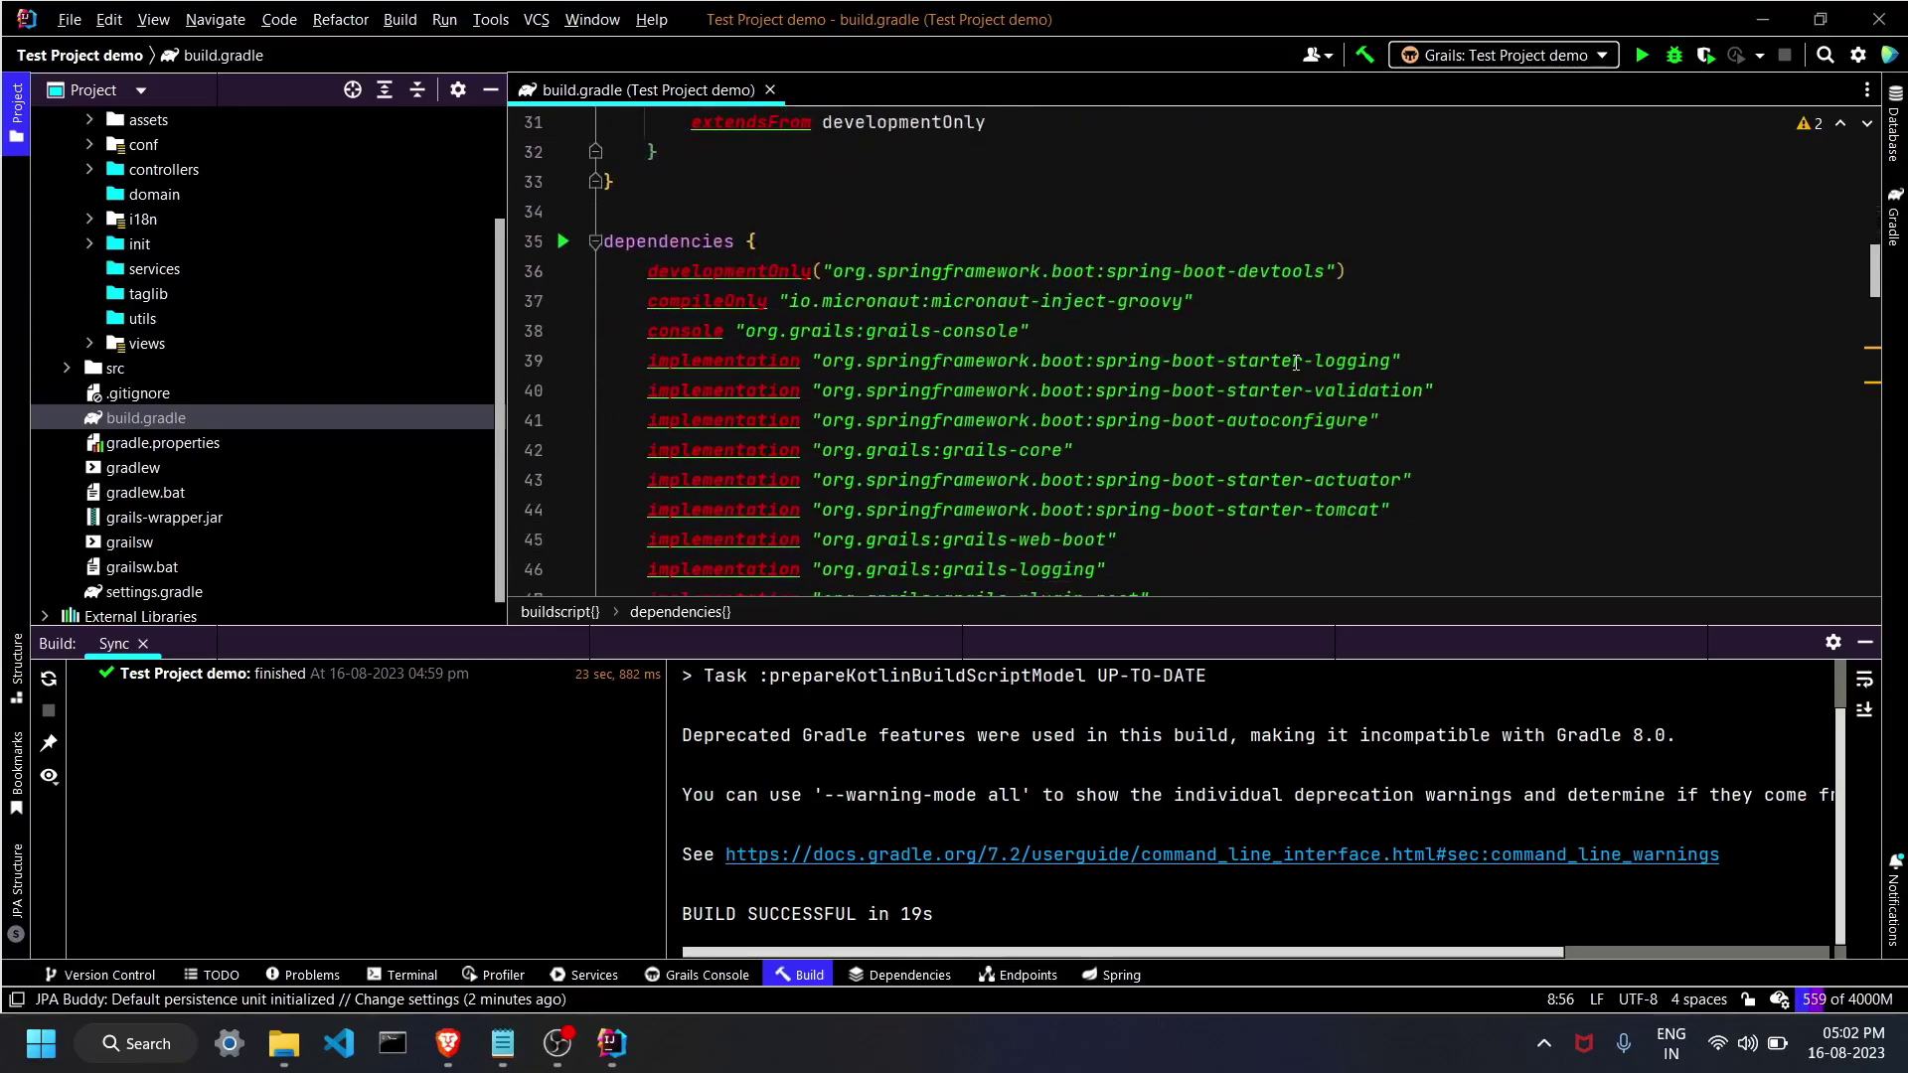
scroll(1296, 363, down, 3)
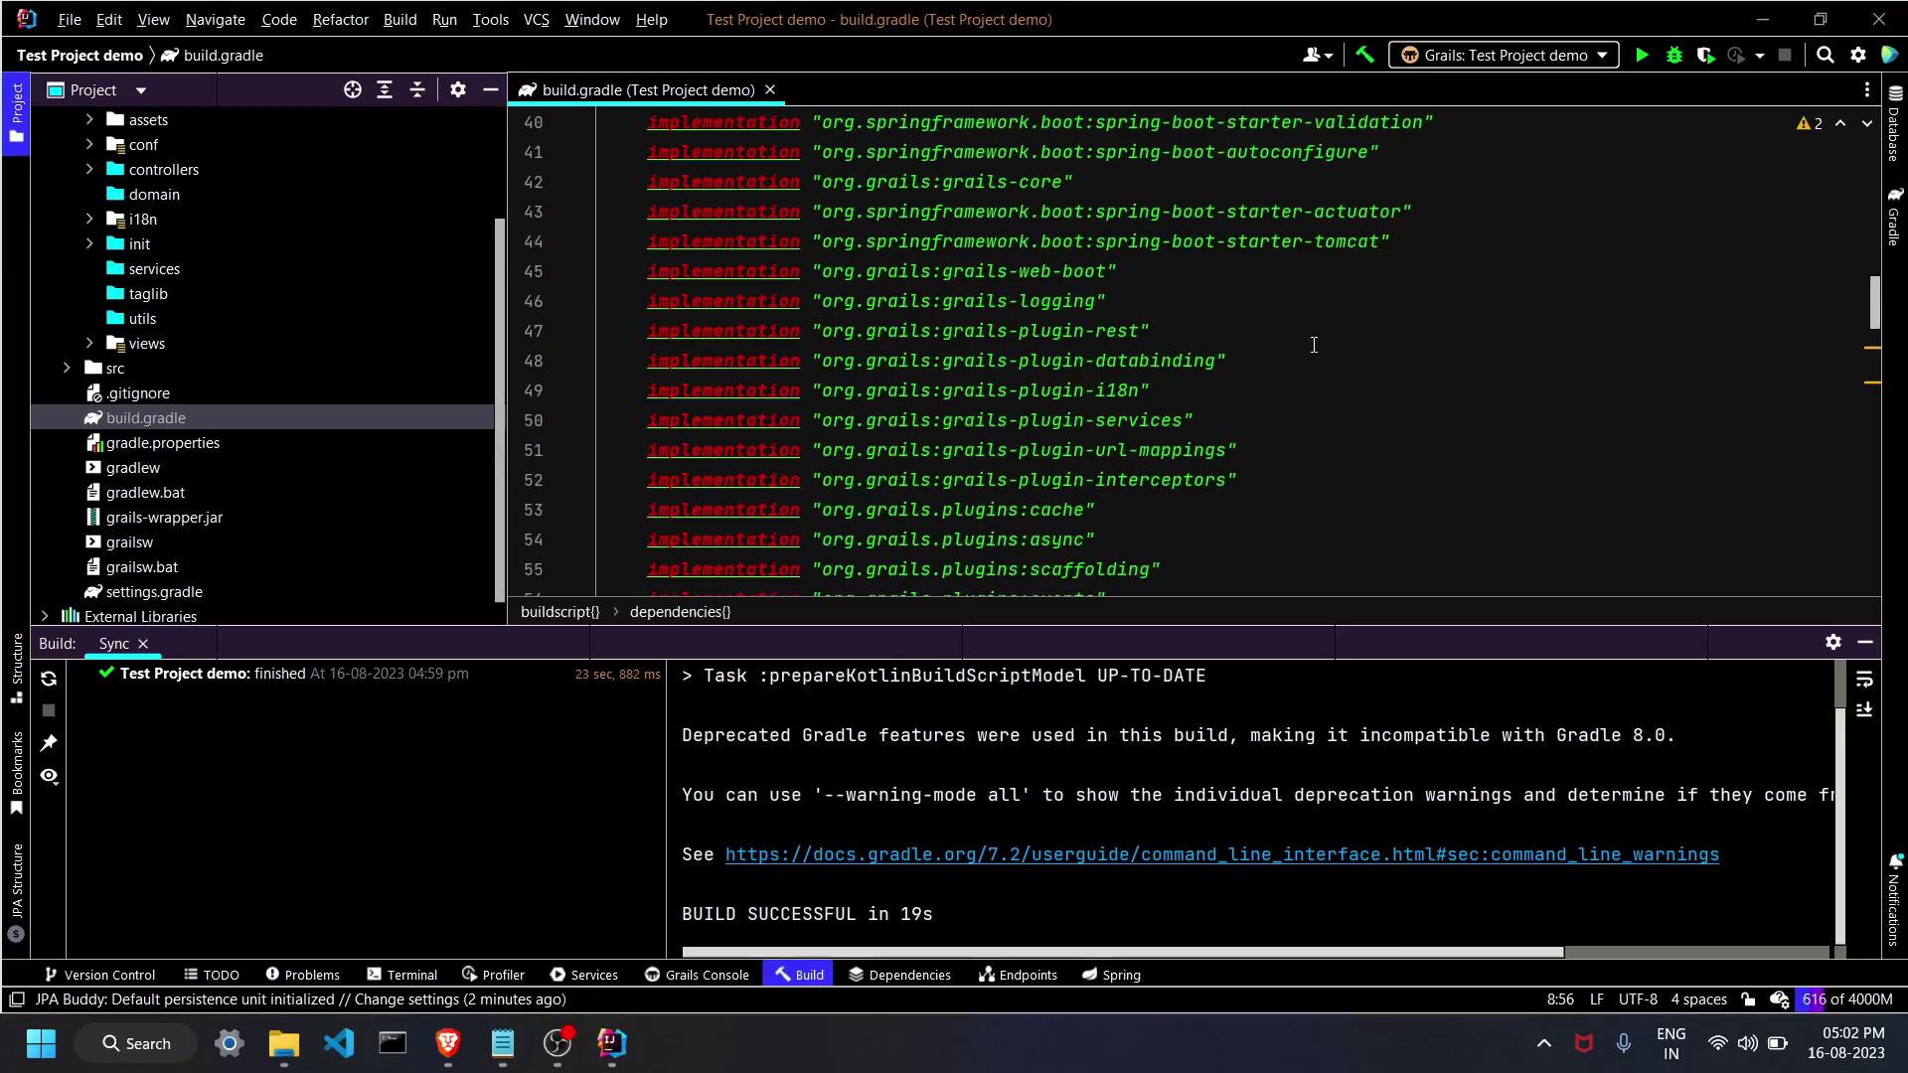
scroll(1315, 344, down, 5)
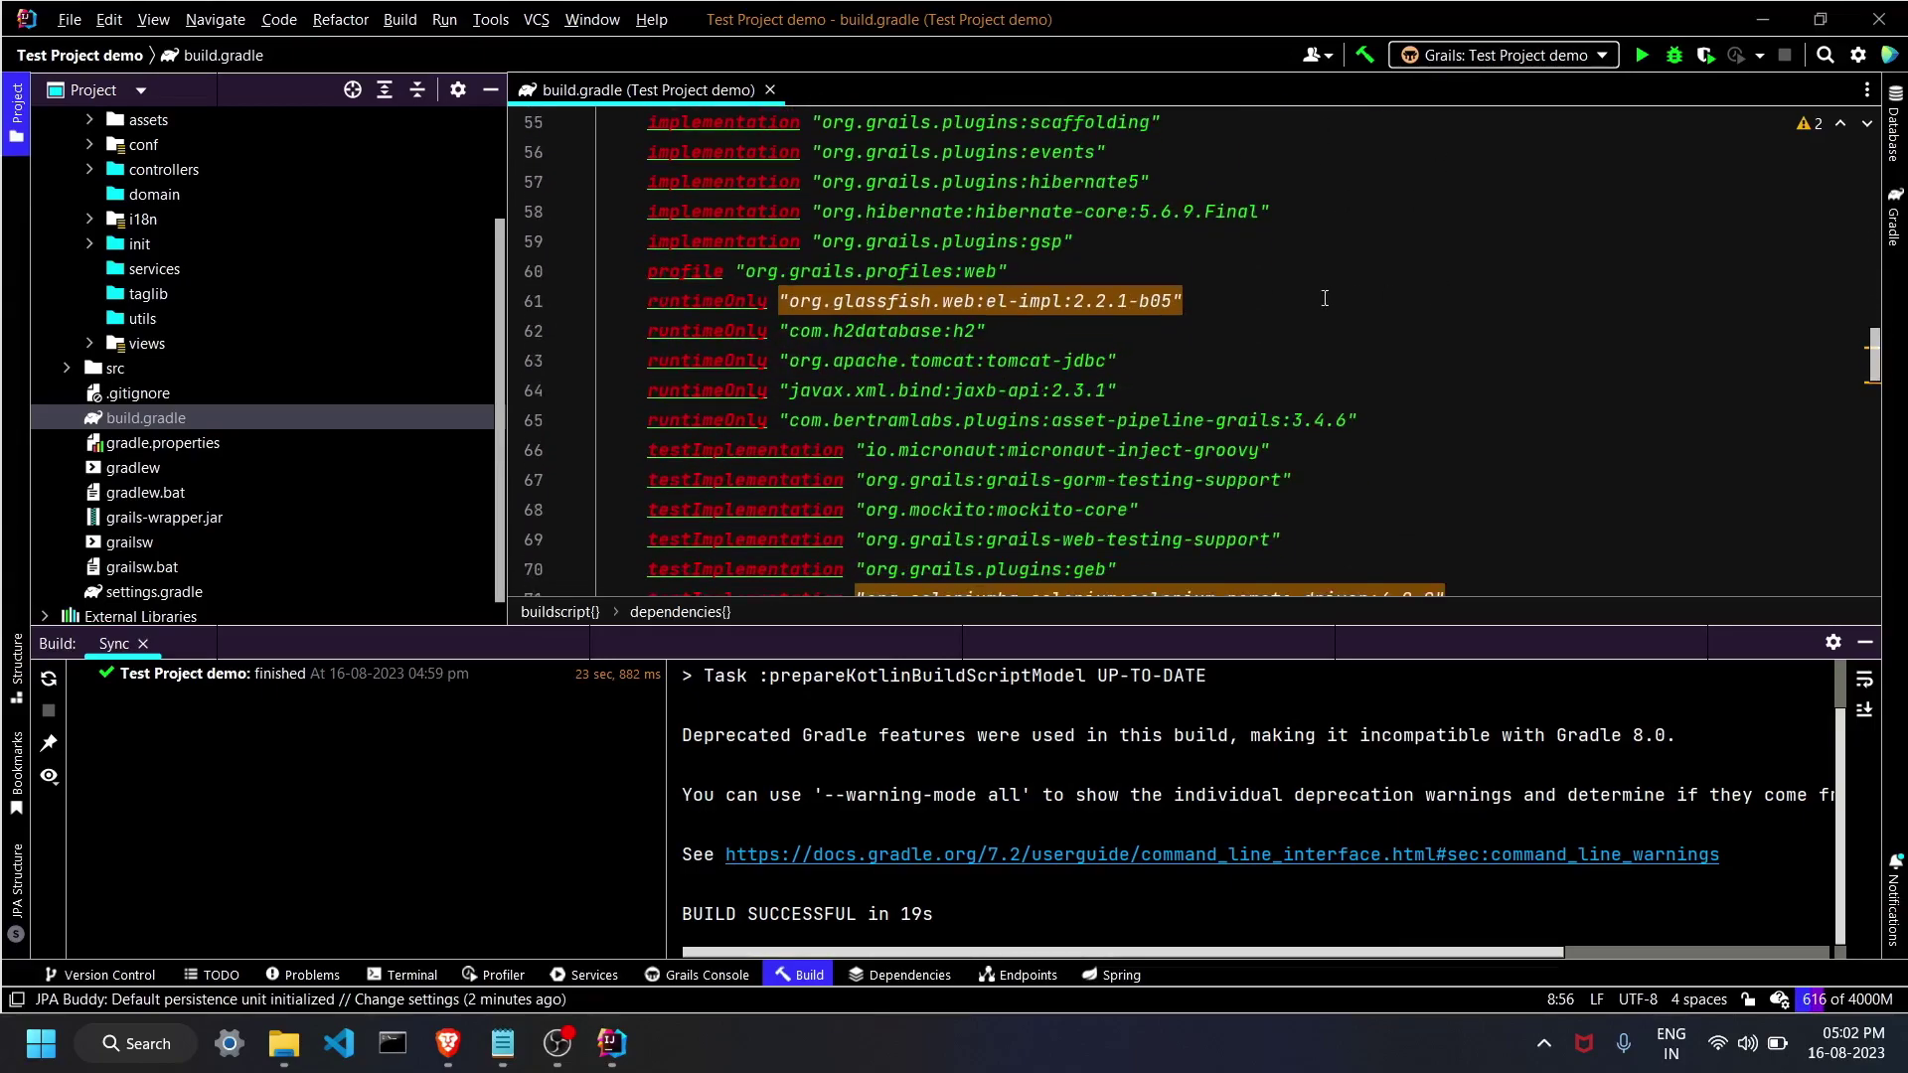
scroll(1258, 277, up, 1)
click(1258, 301)
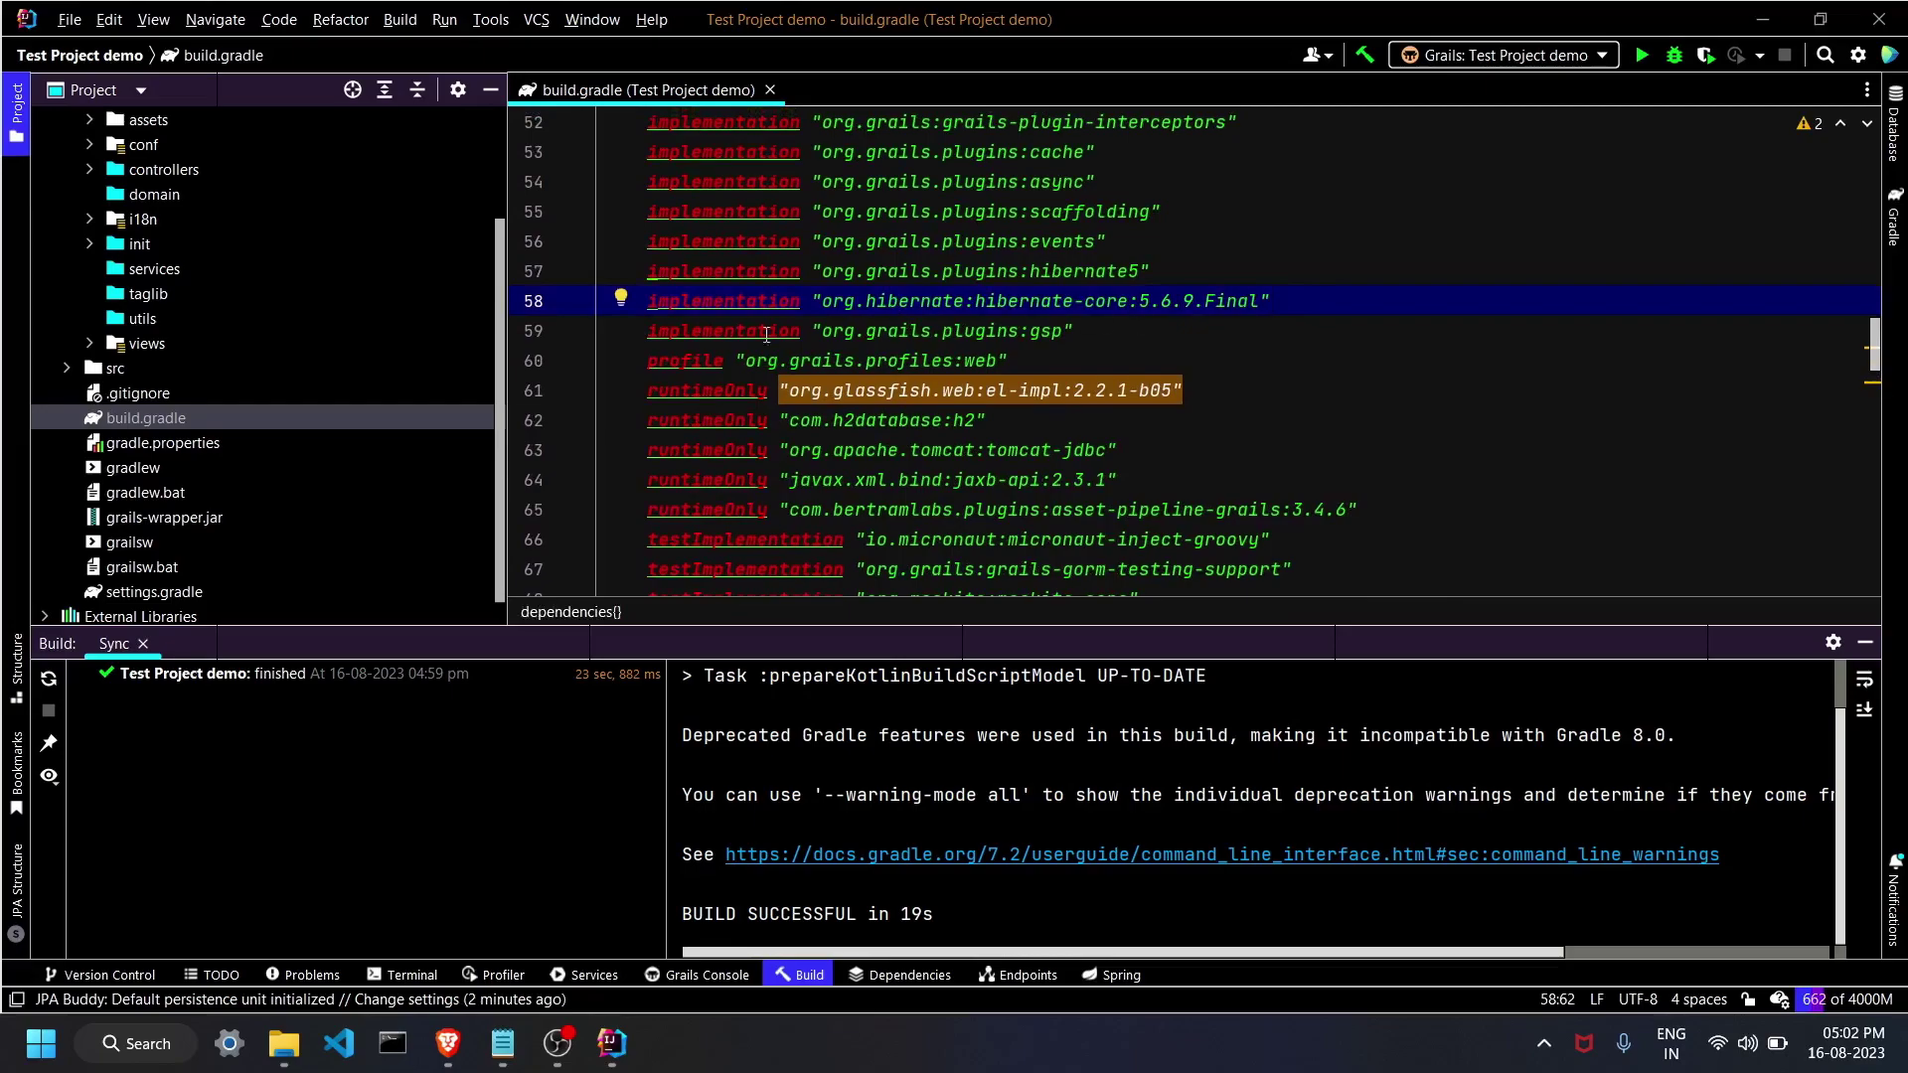
Check the Gradle view, review the plugin dependencies around scaffolding in build.gradle, and close the file.
click(1891, 219)
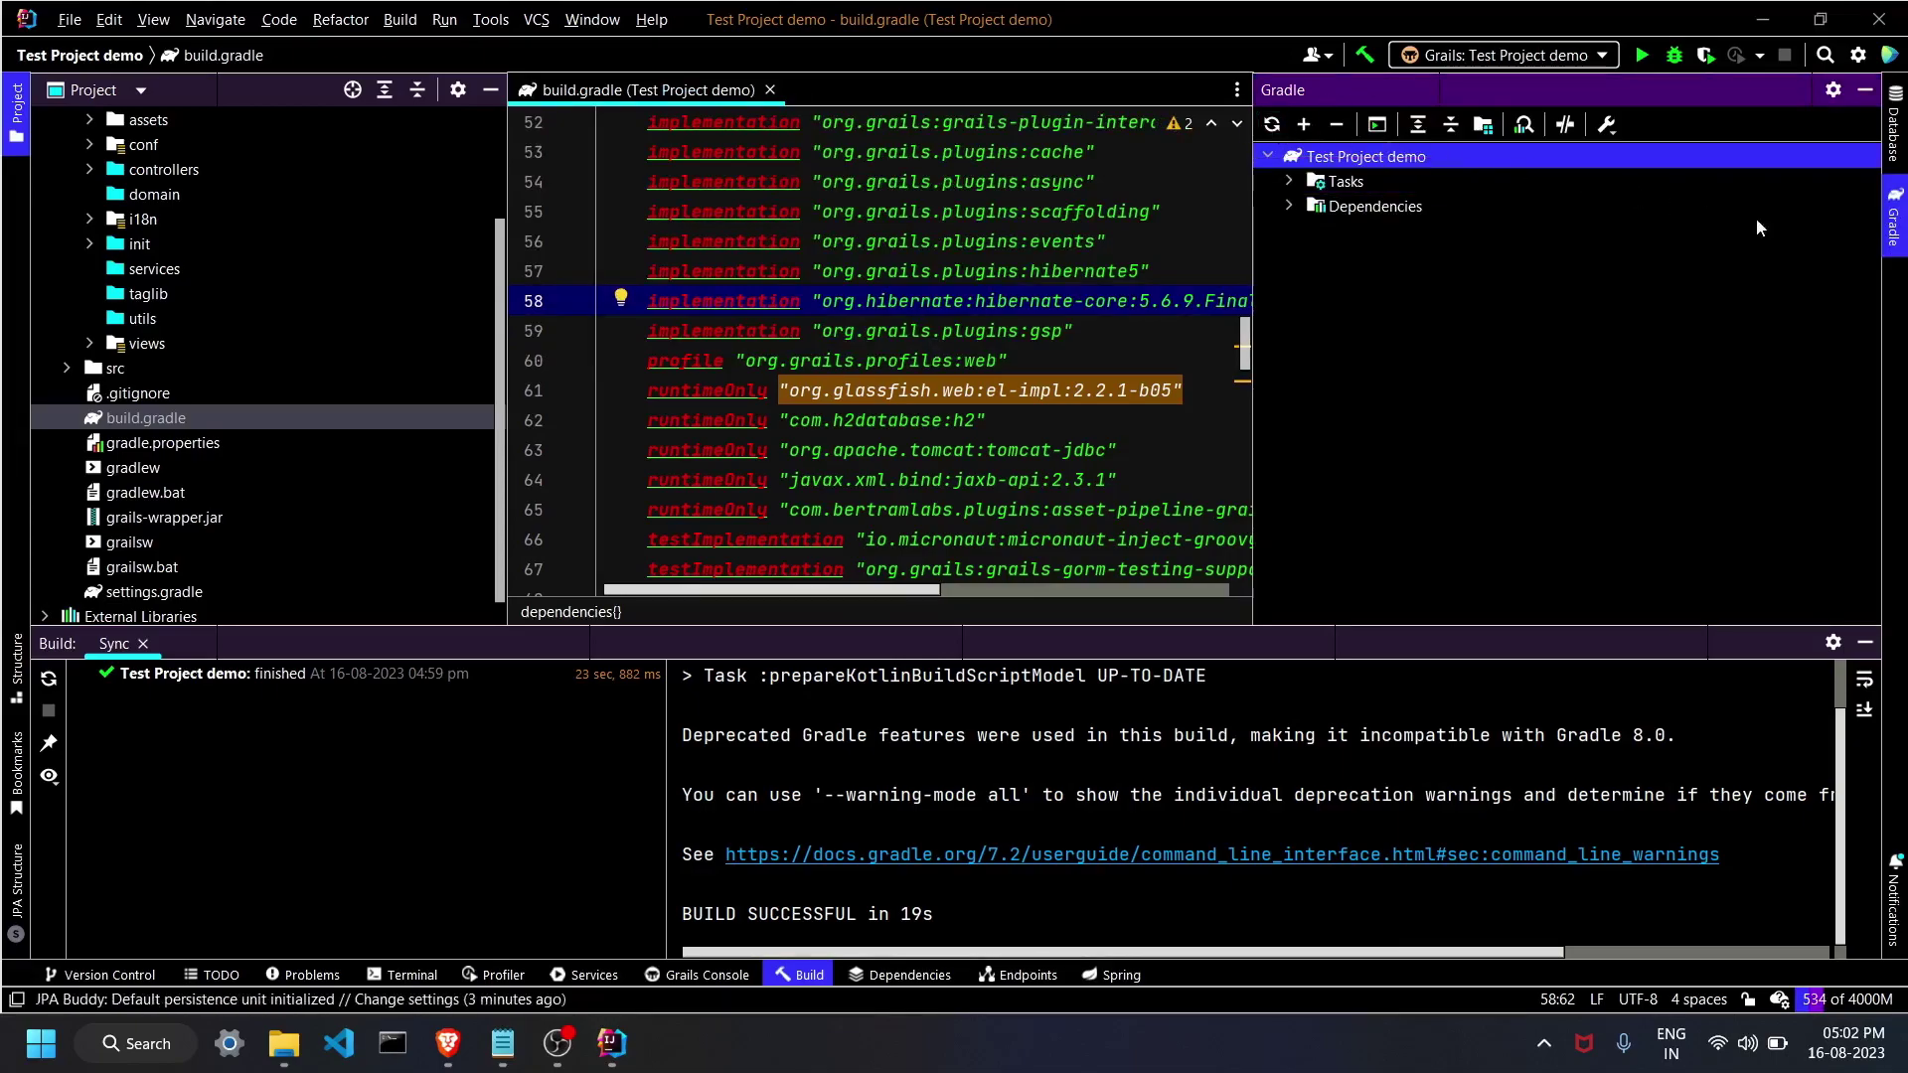
click(1891, 219)
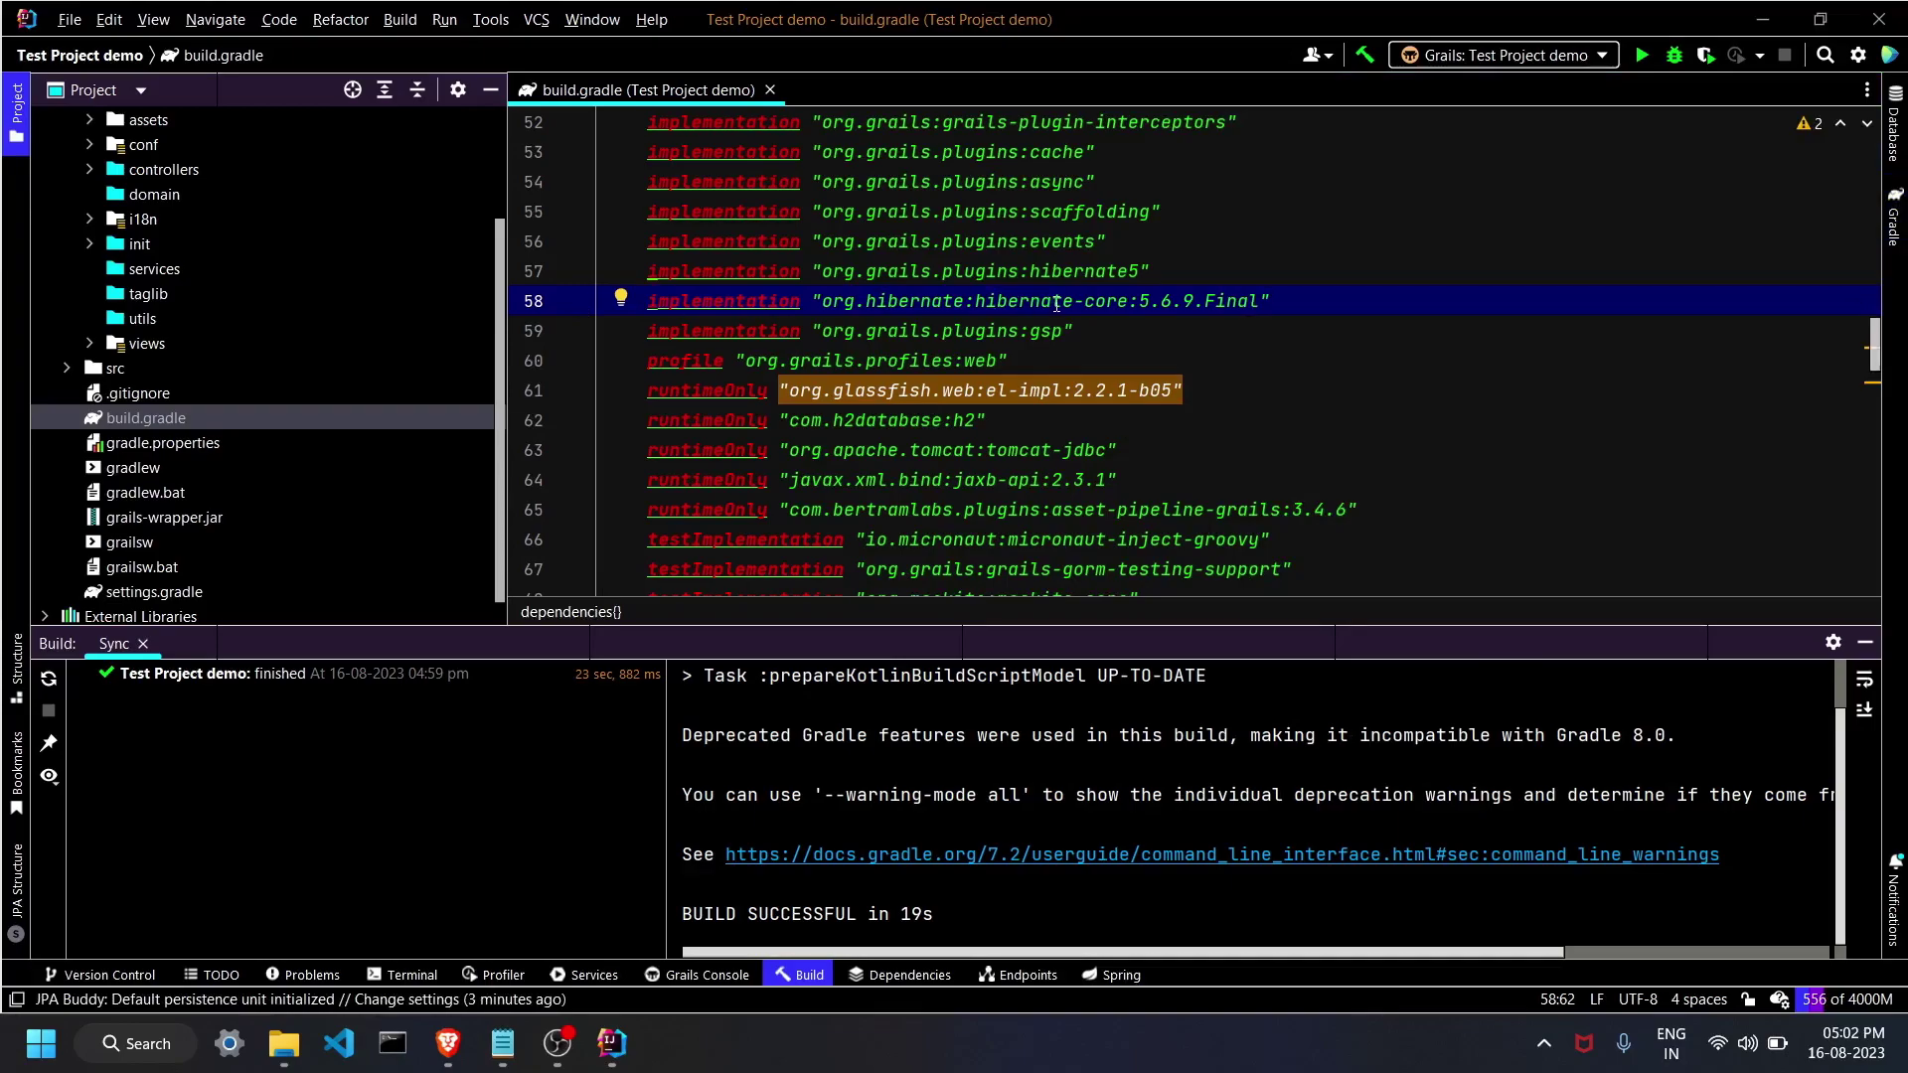
click(1241, 331)
scroll(1340, 312, up, 2)
click(1084, 388)
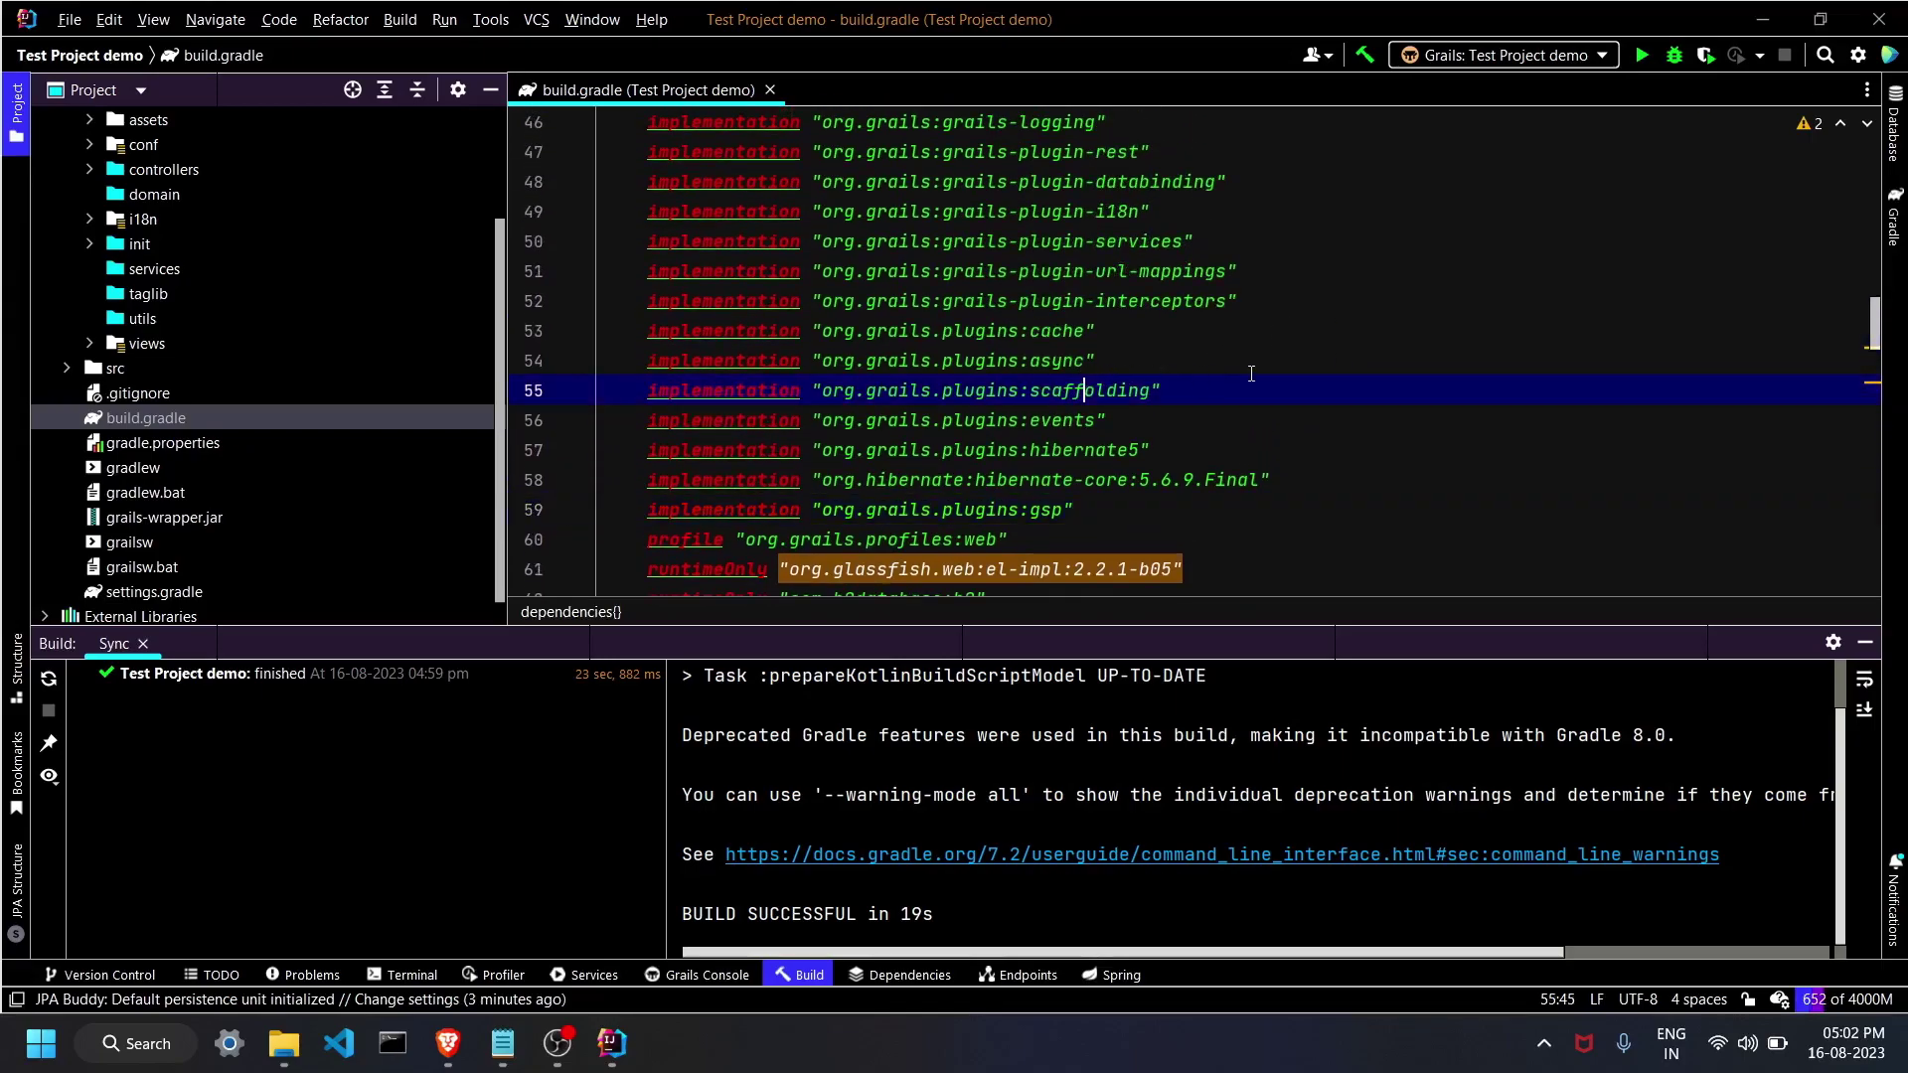
scroll(304, 349, up, 2)
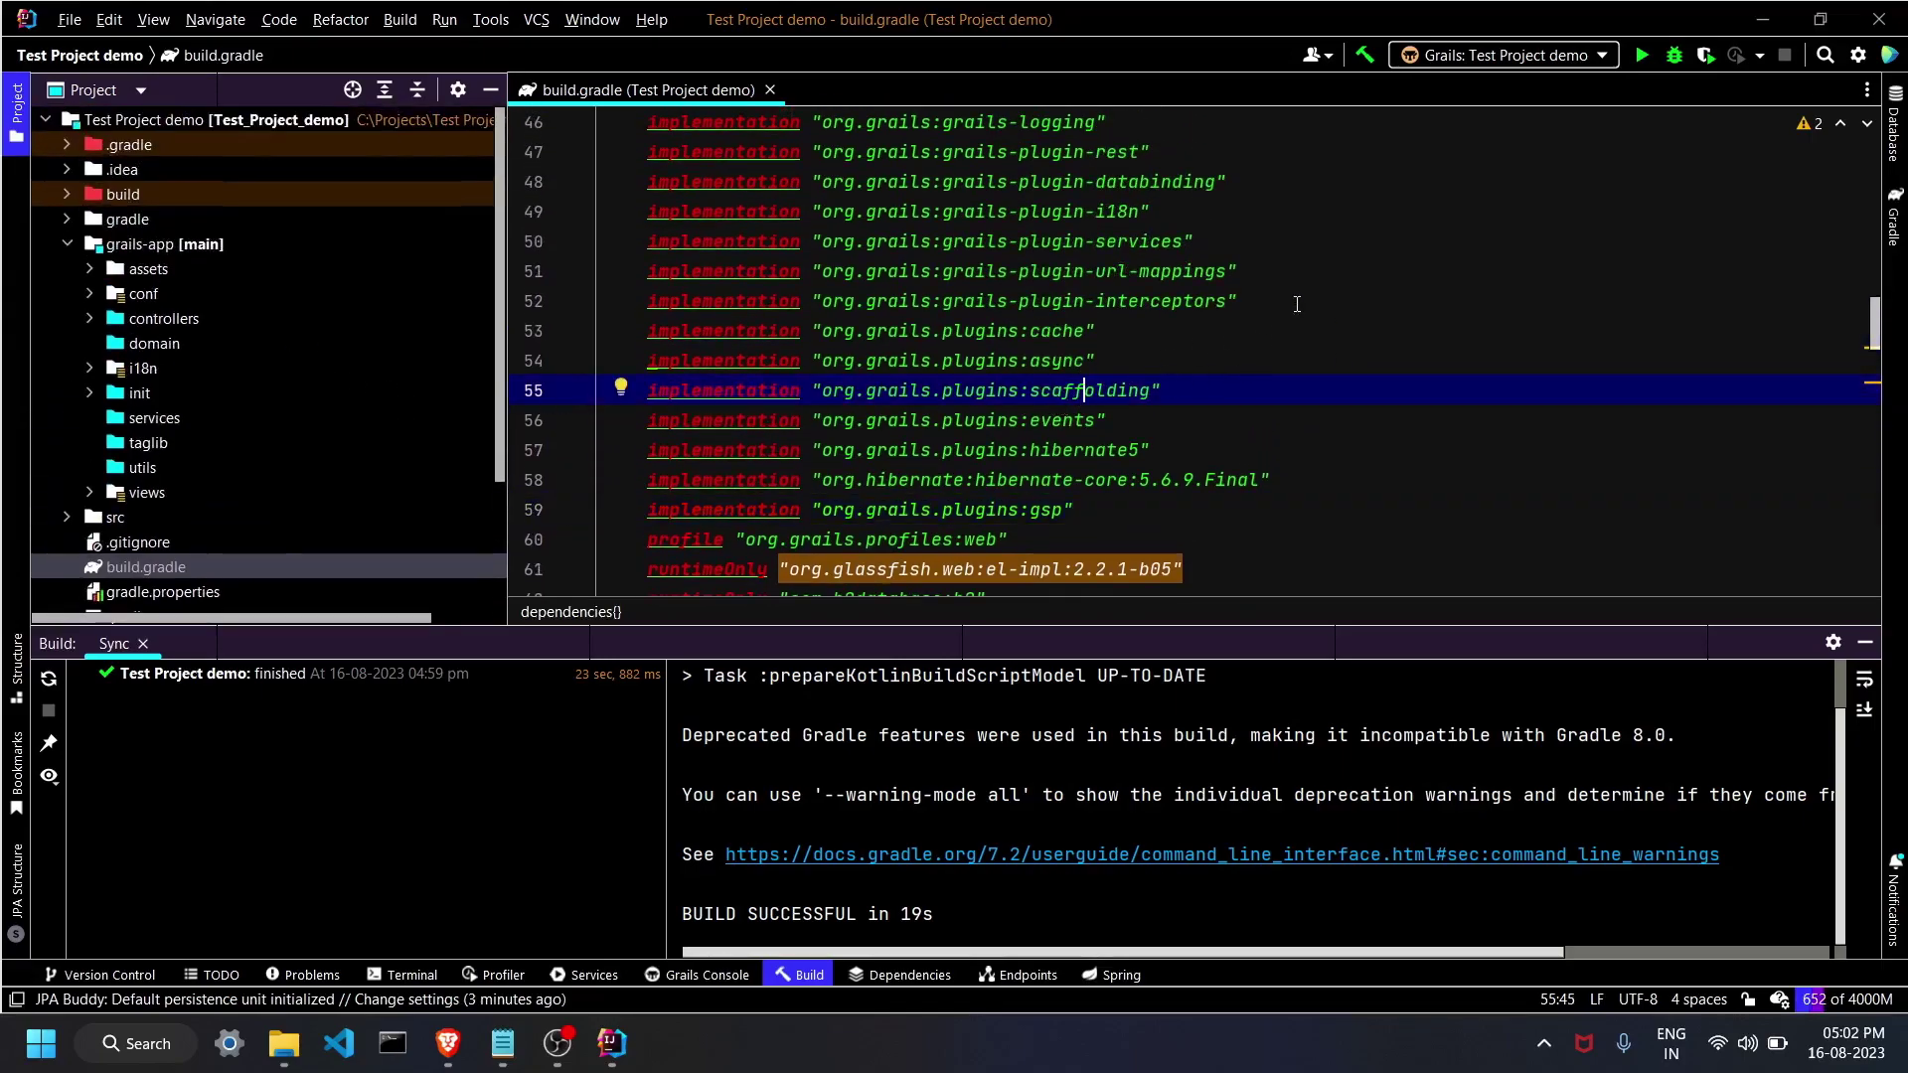
click(770, 89)
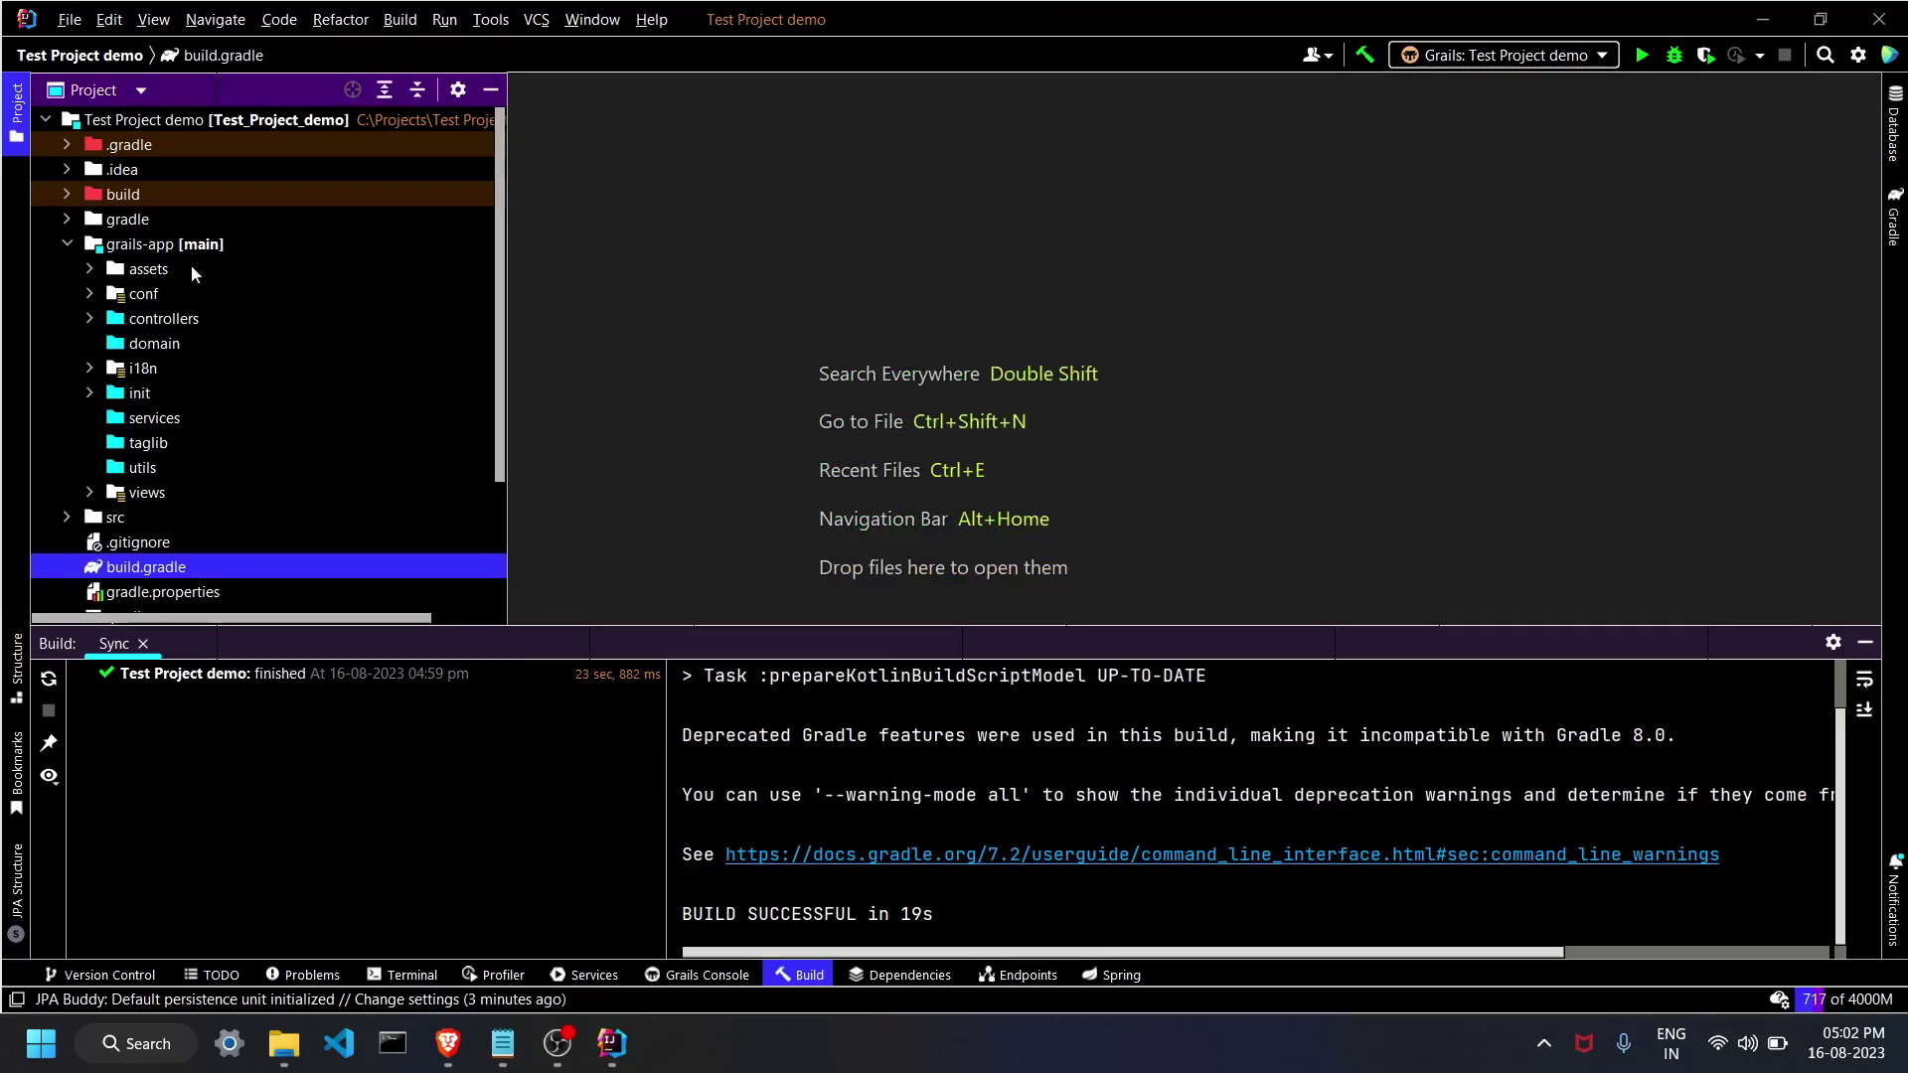
Run the Grails: Test Project demo configuration and examine the Welcome to Grails page at localhost:8080.
click(1643, 56)
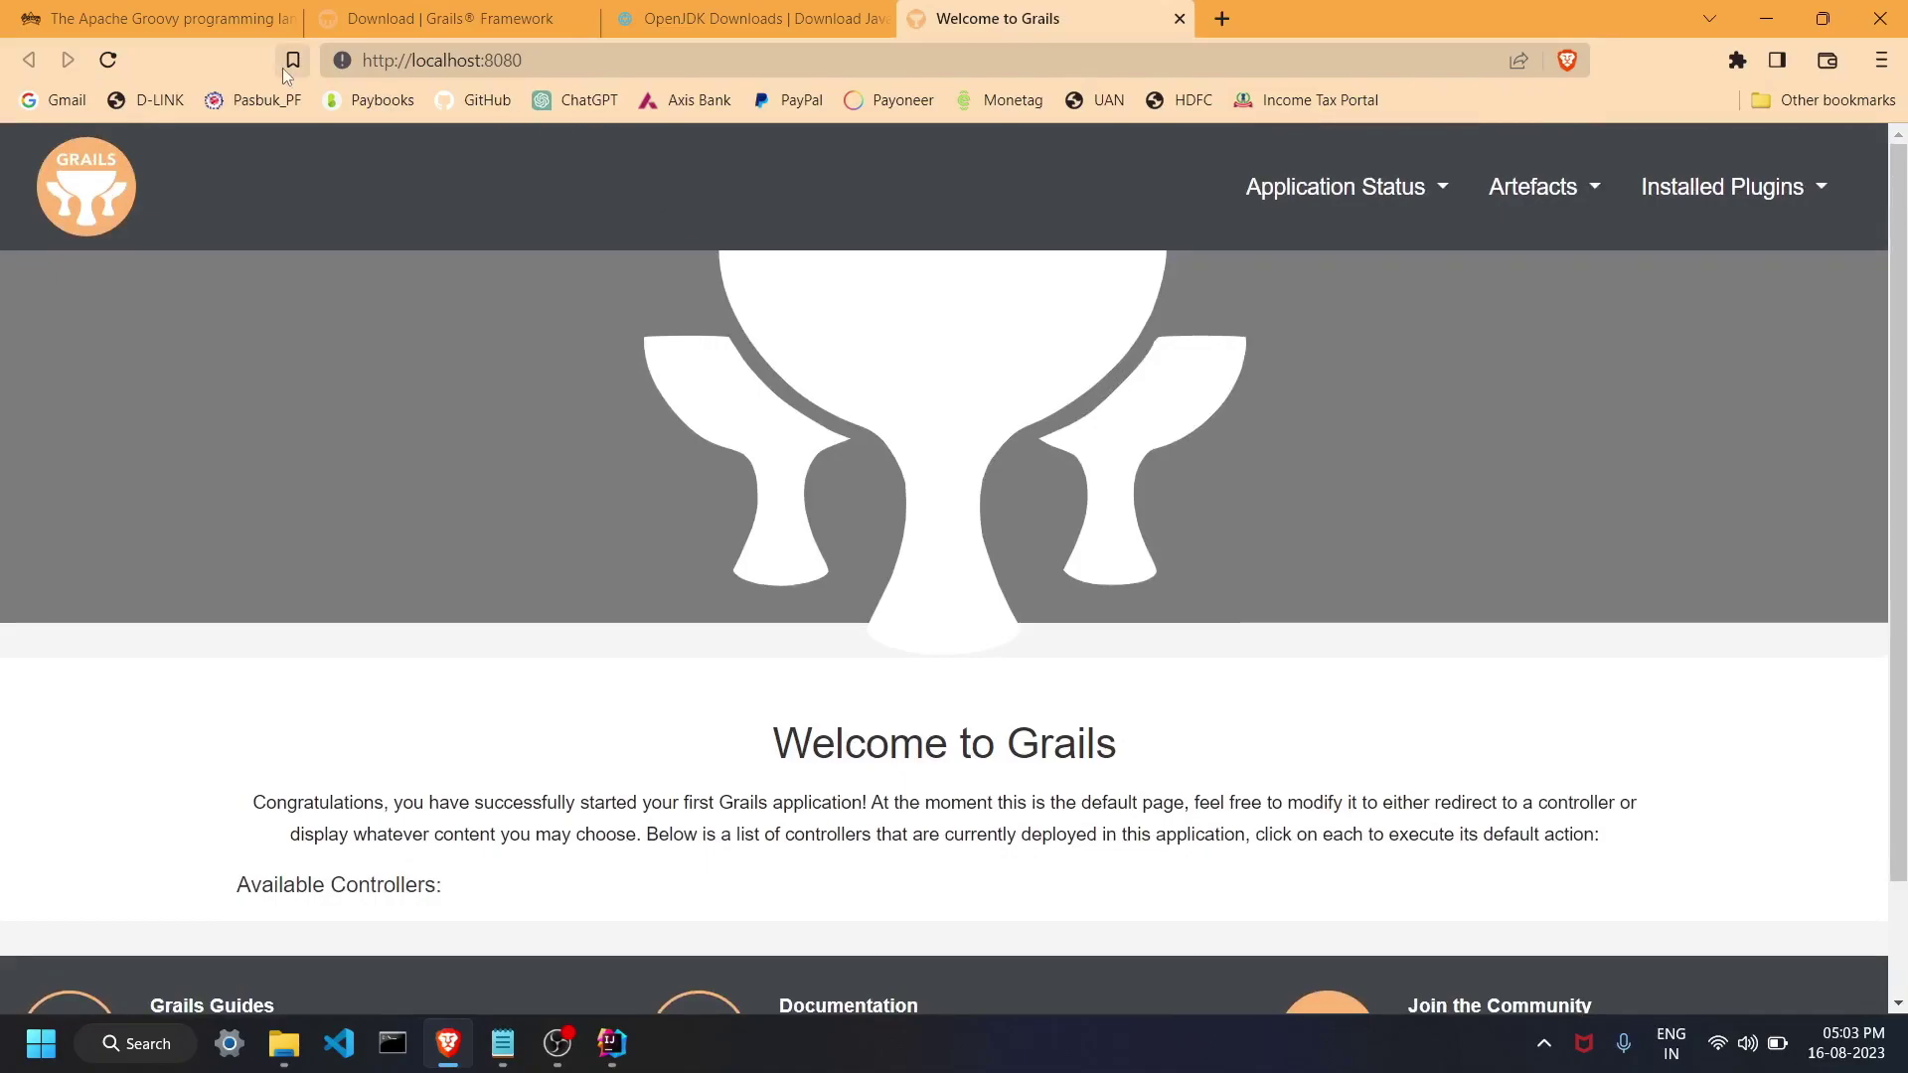
click(548, 57)
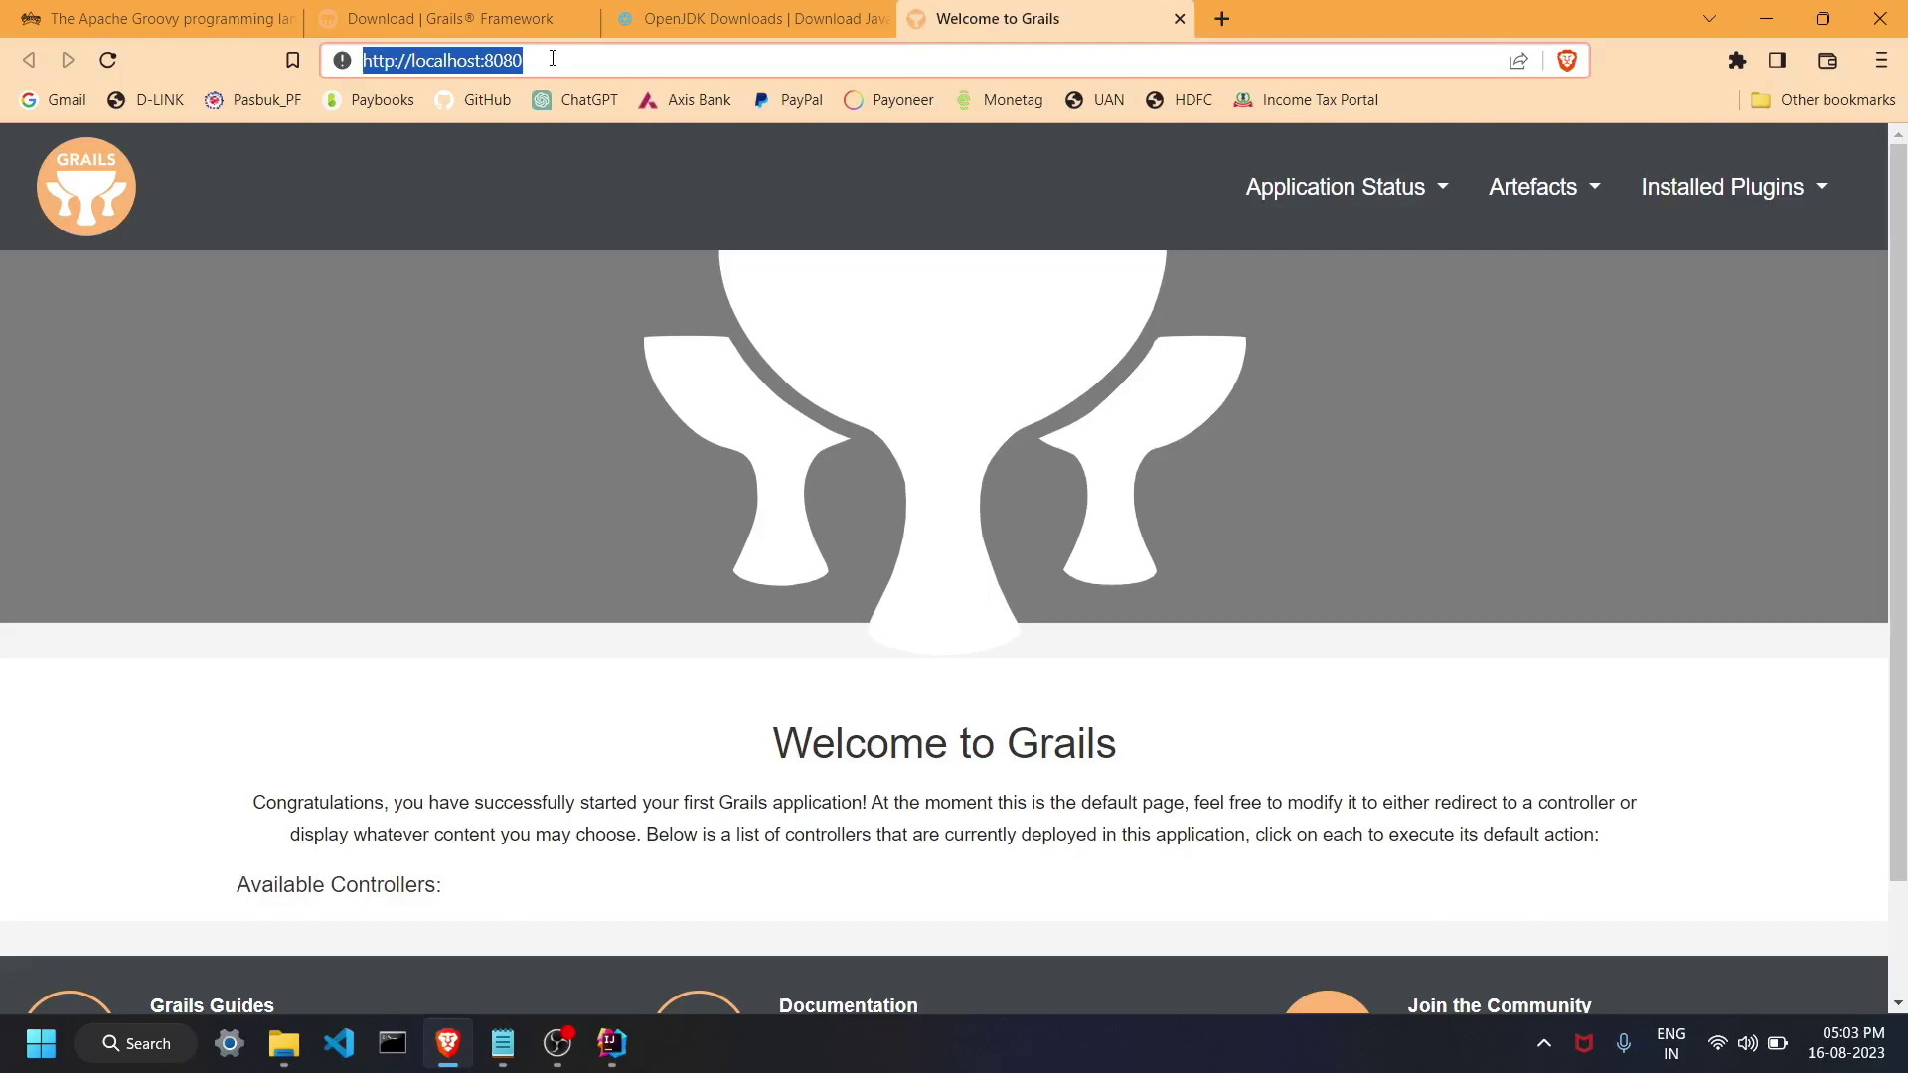
scroll(1077, 676, down, 2)
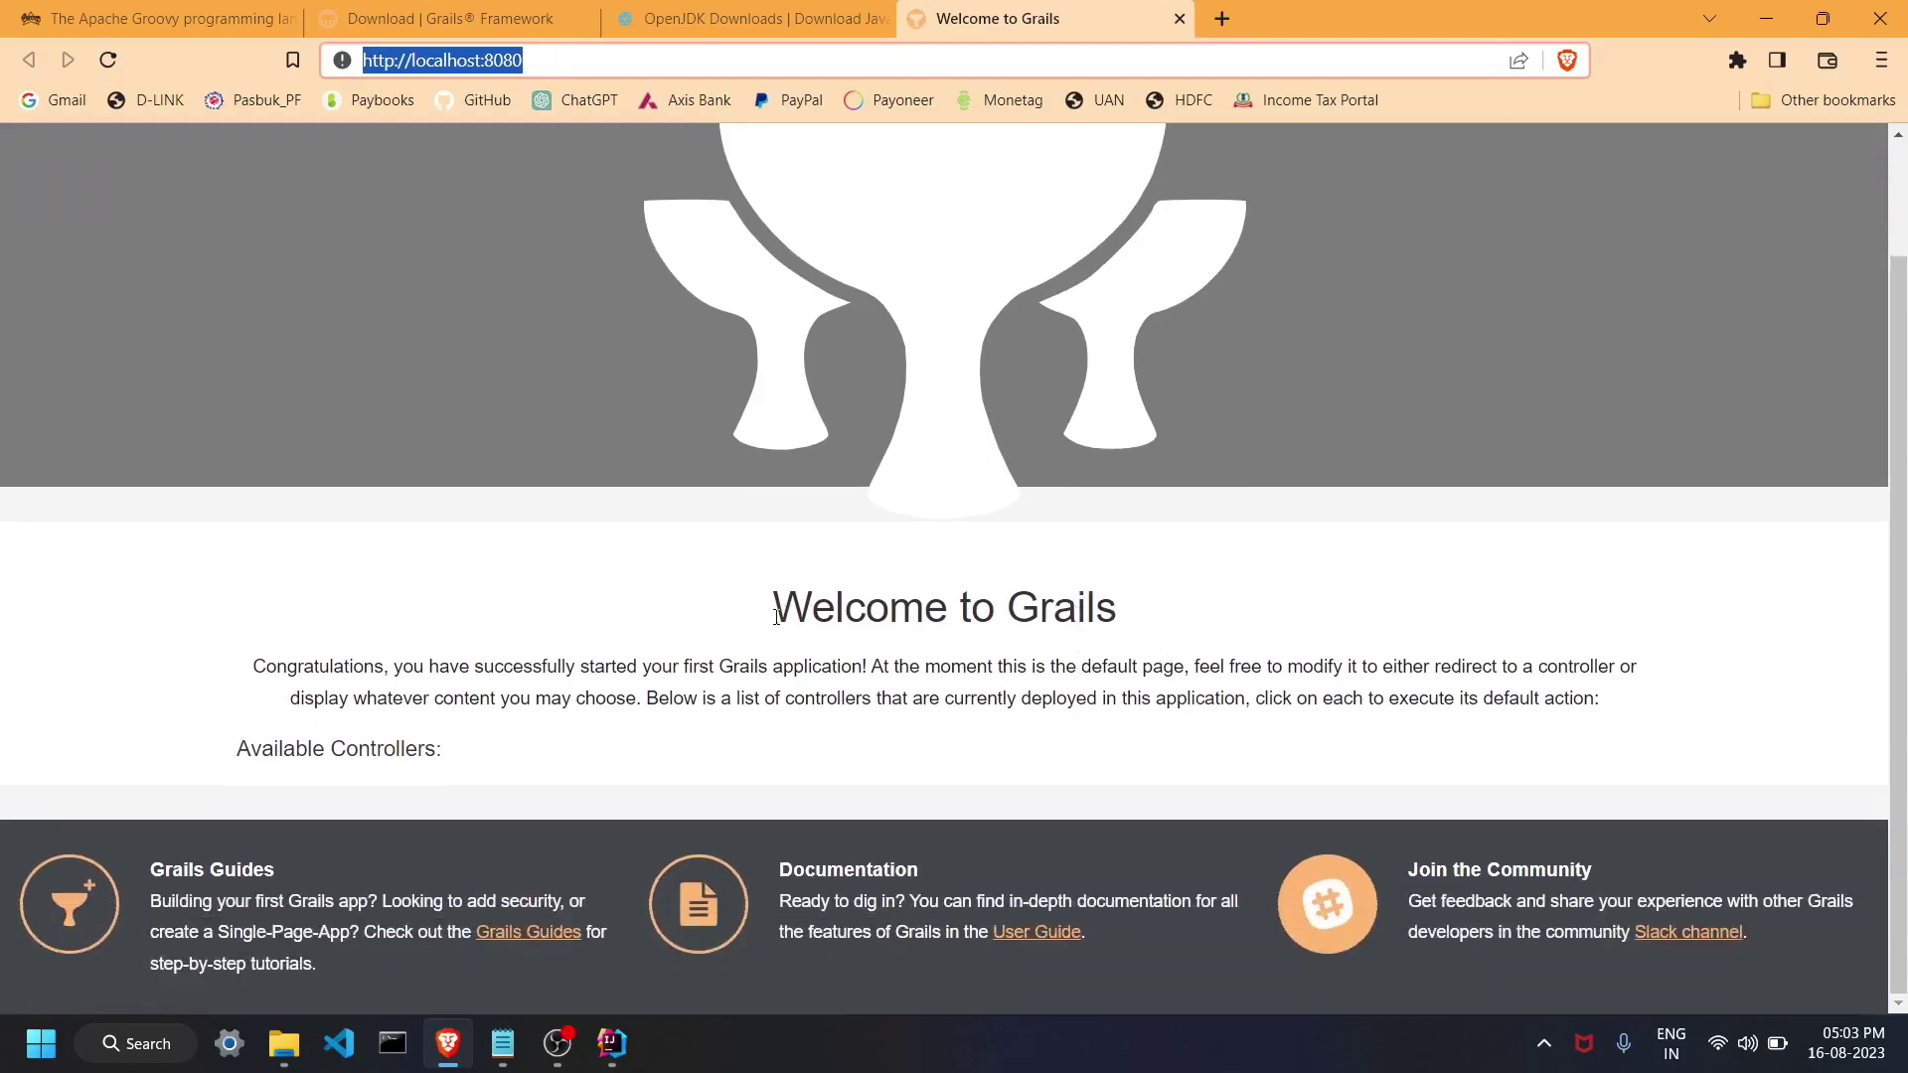
drag(774, 609, 1114, 614)
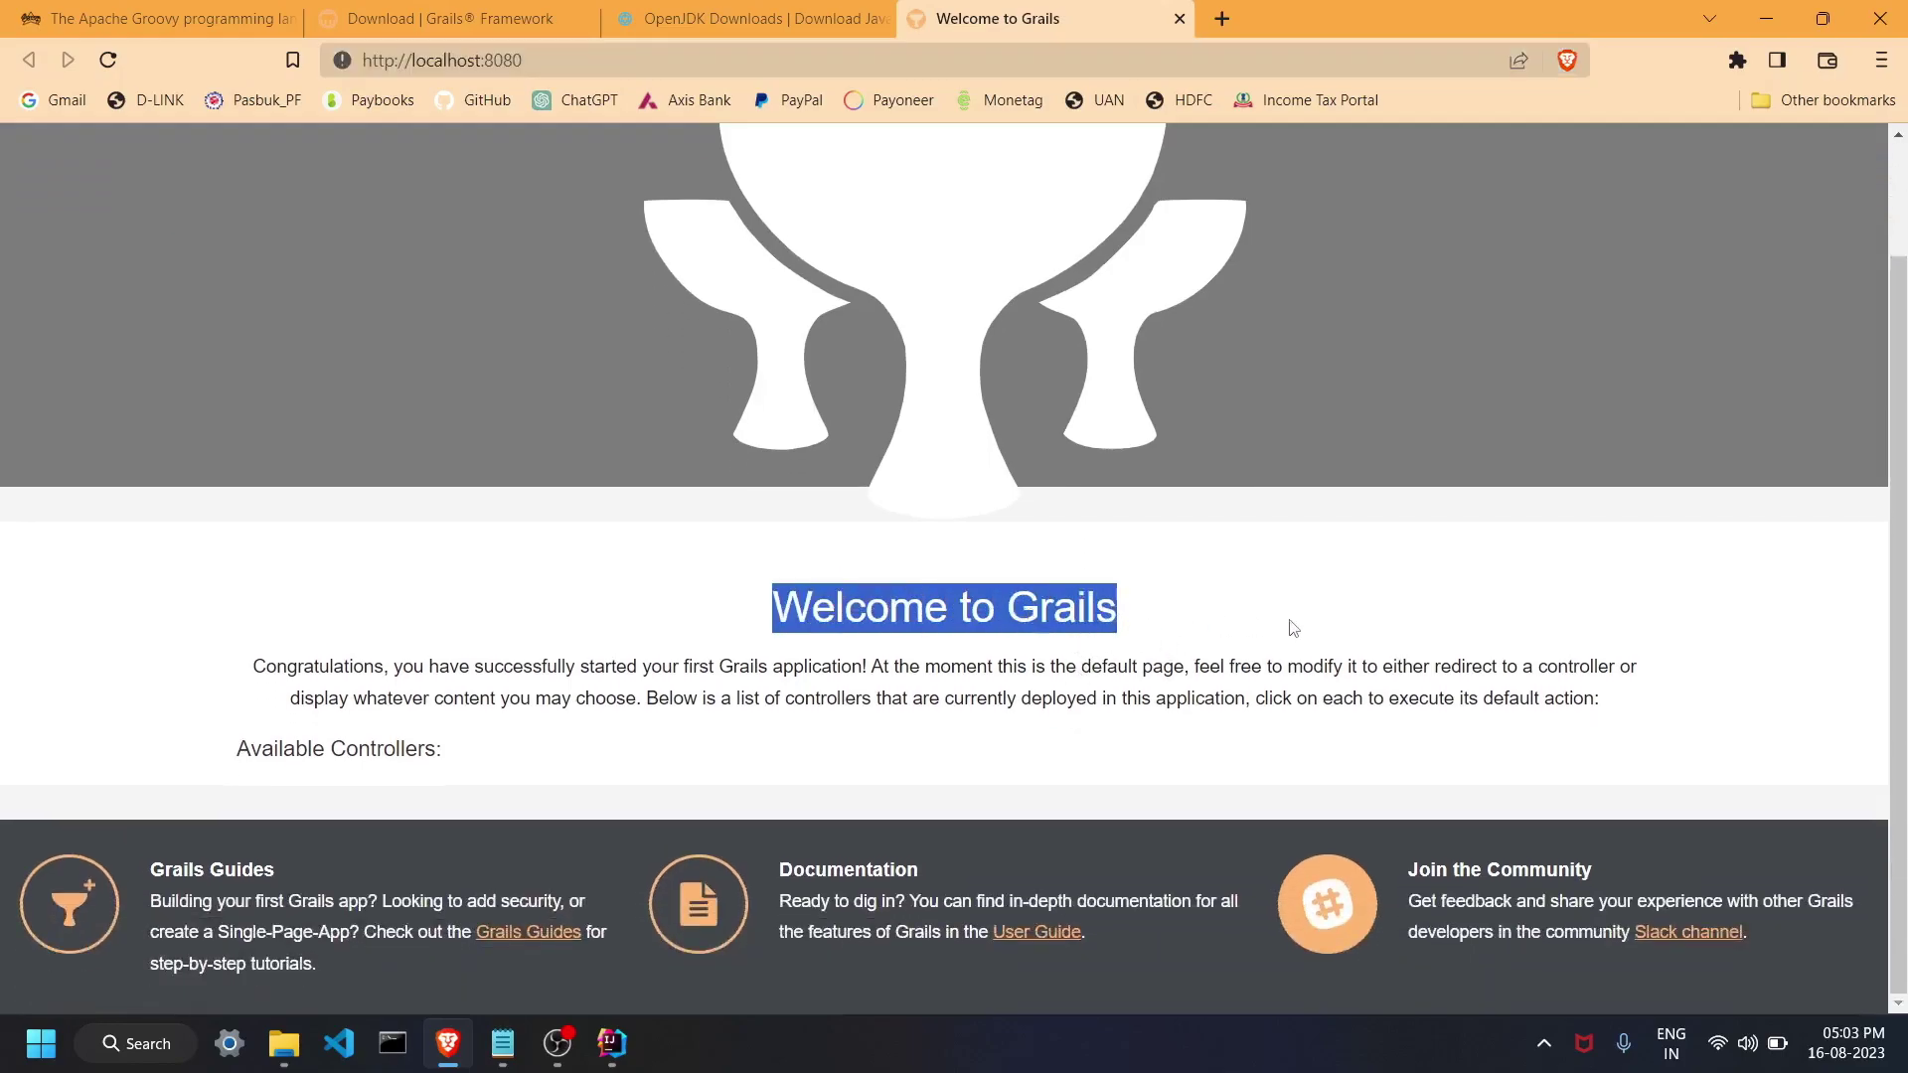
scroll(1006, 798, up, 2)
click(1007, 798)
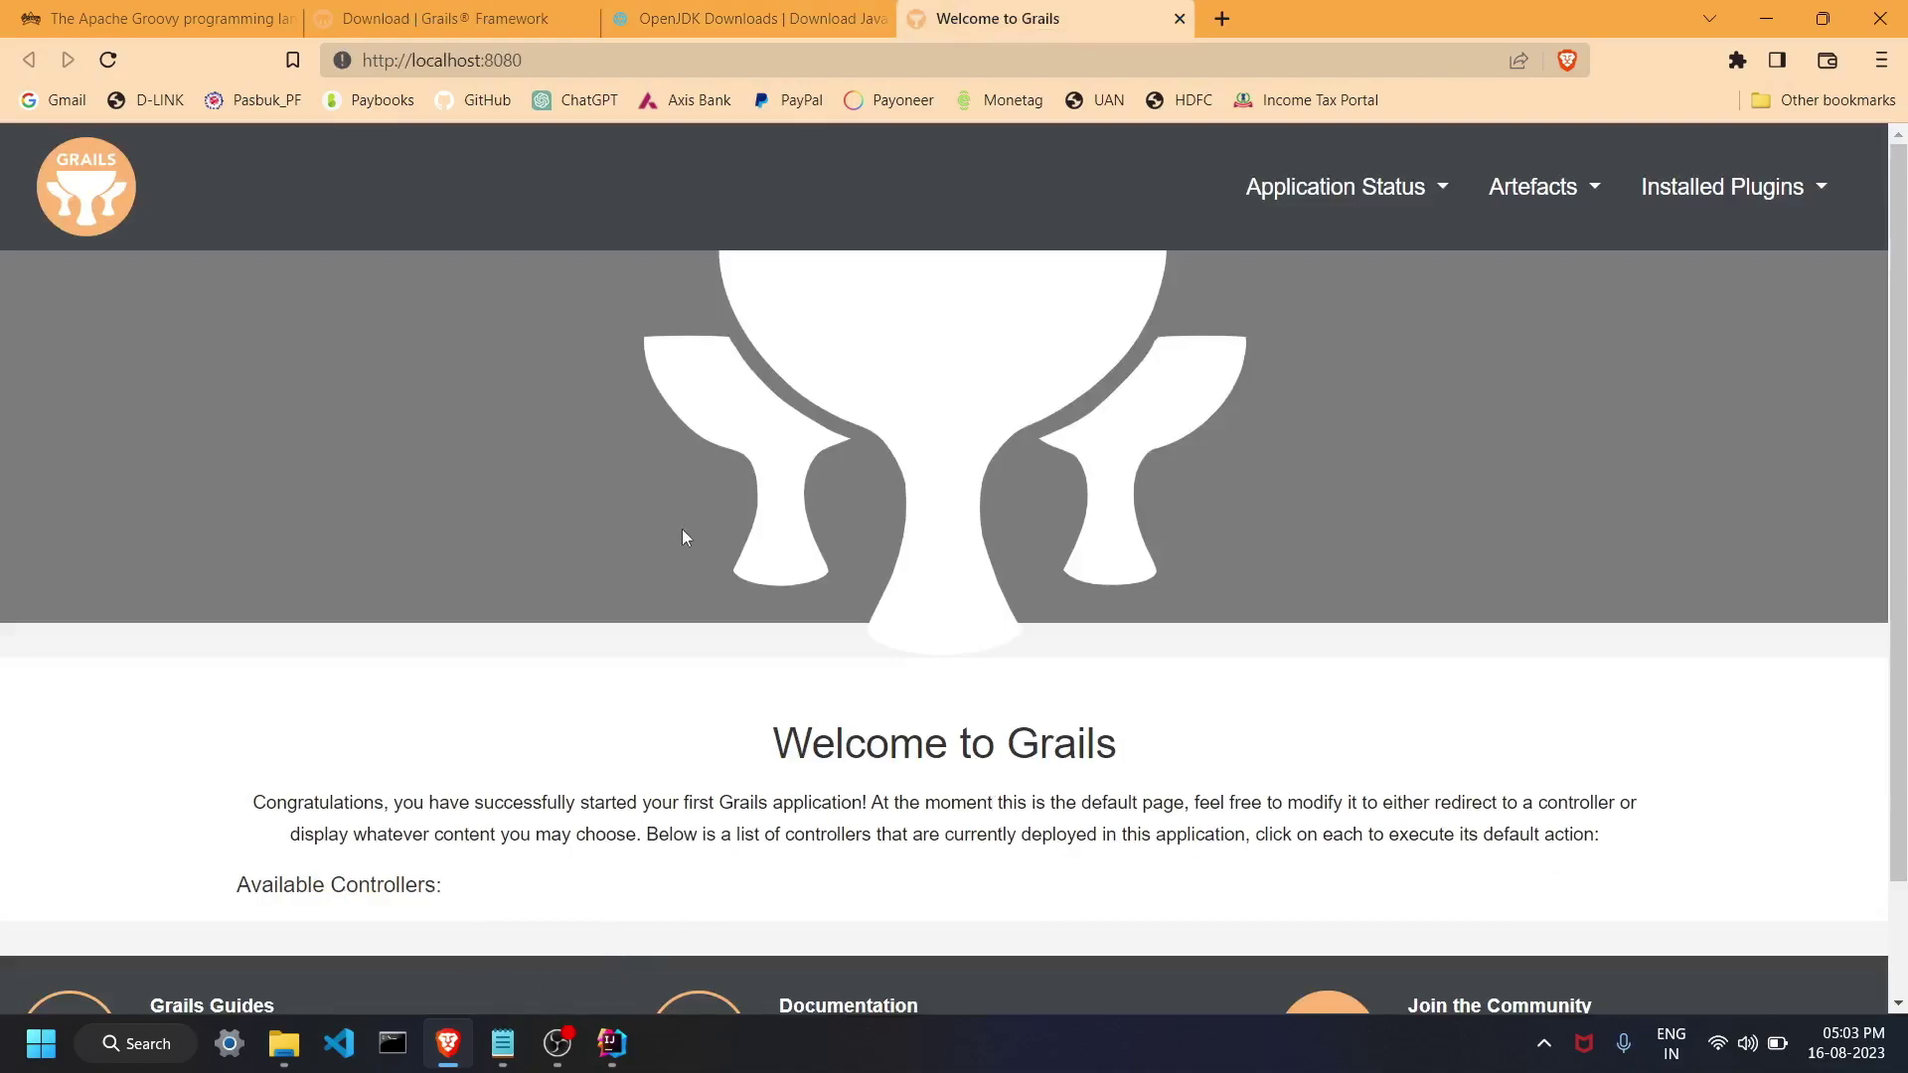
drag(524, 61, 488, 56)
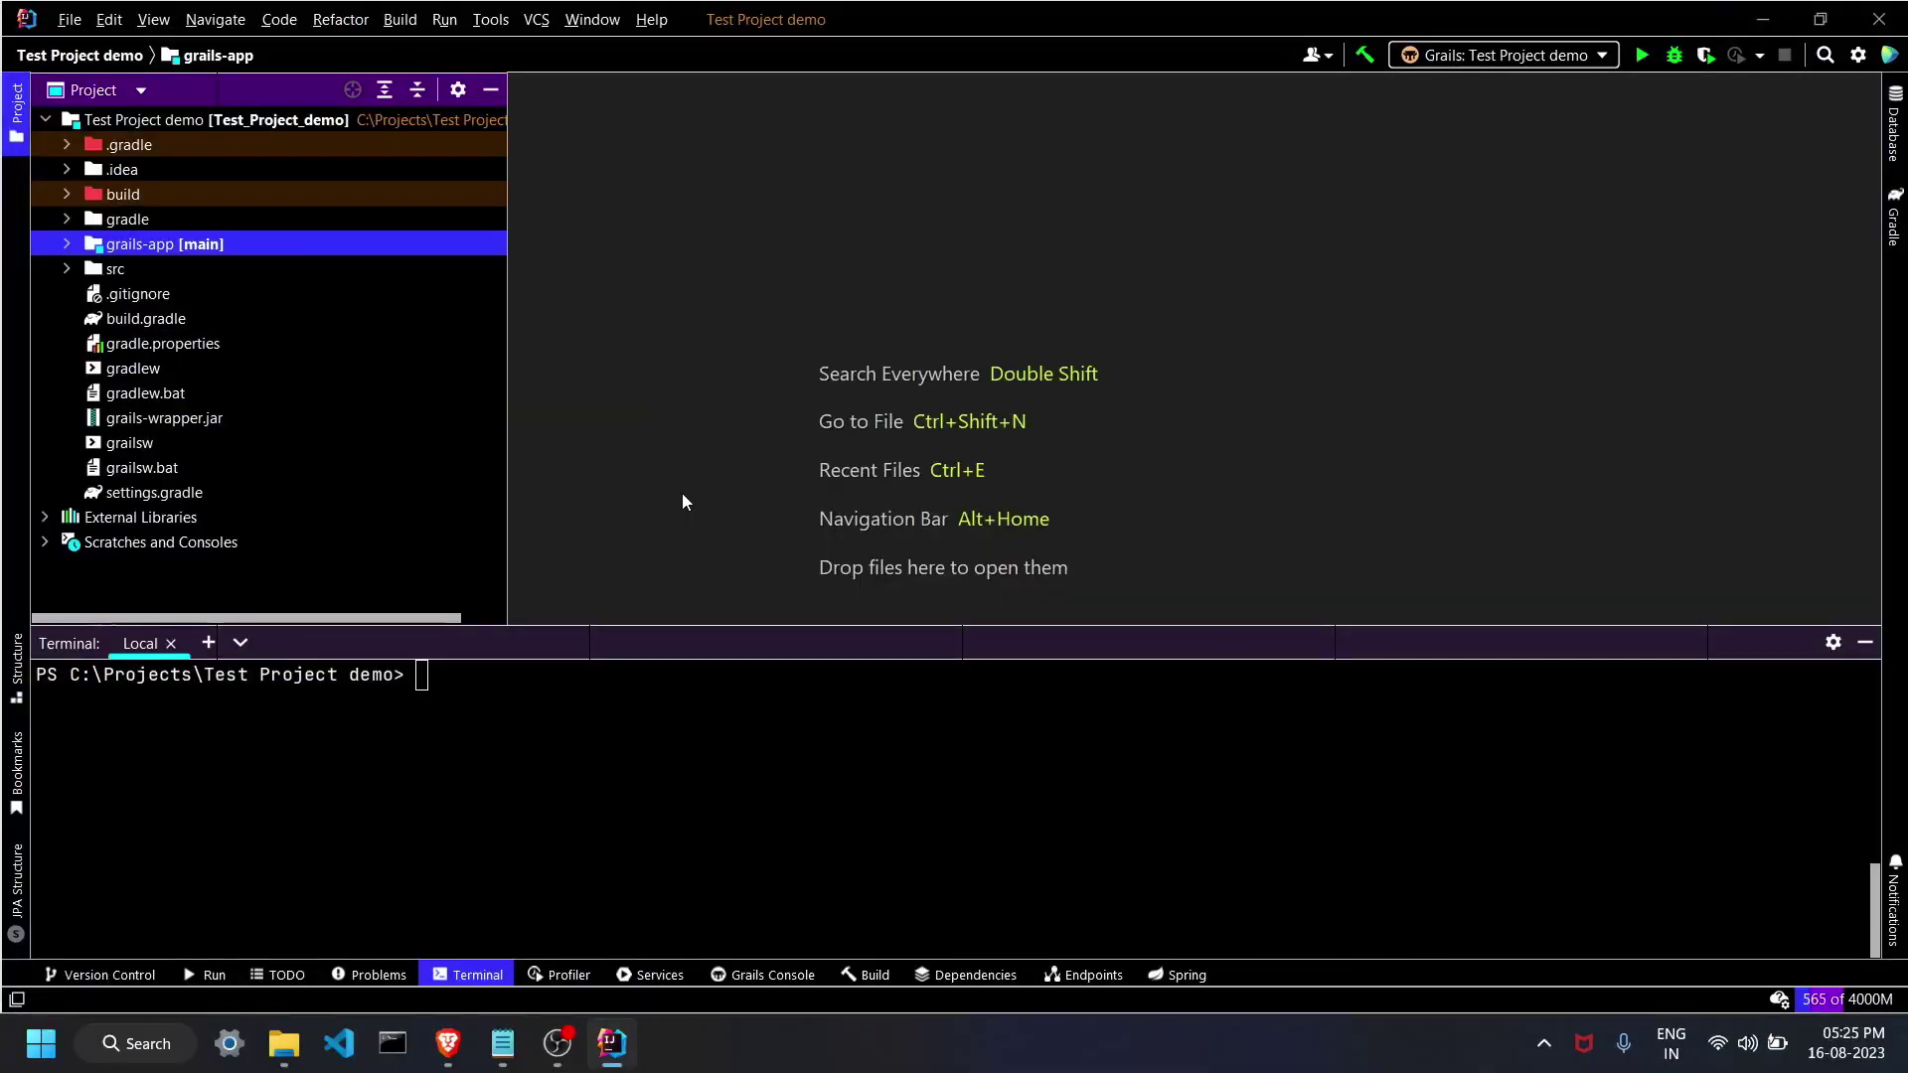
Open application.yml from the grails-app conf folder and review its sections separated by ---.
click(67, 244)
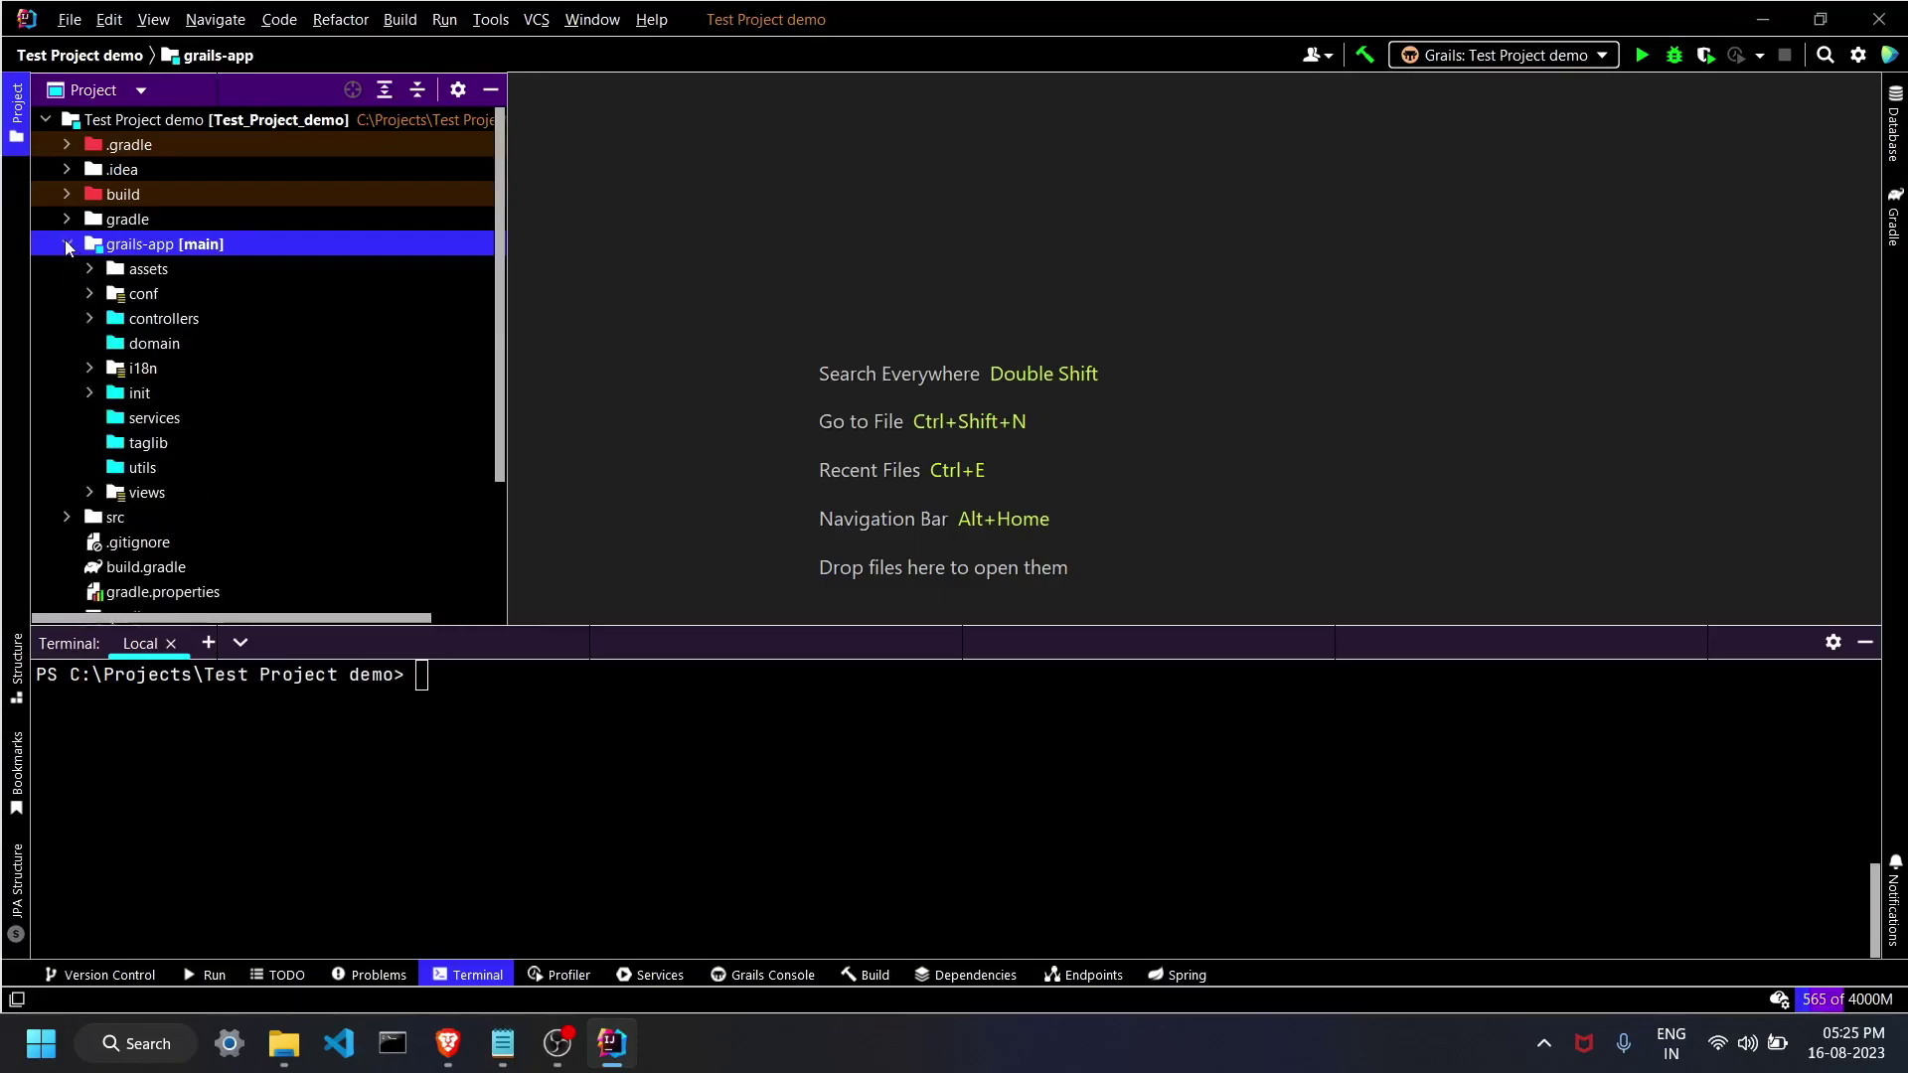
click(91, 294)
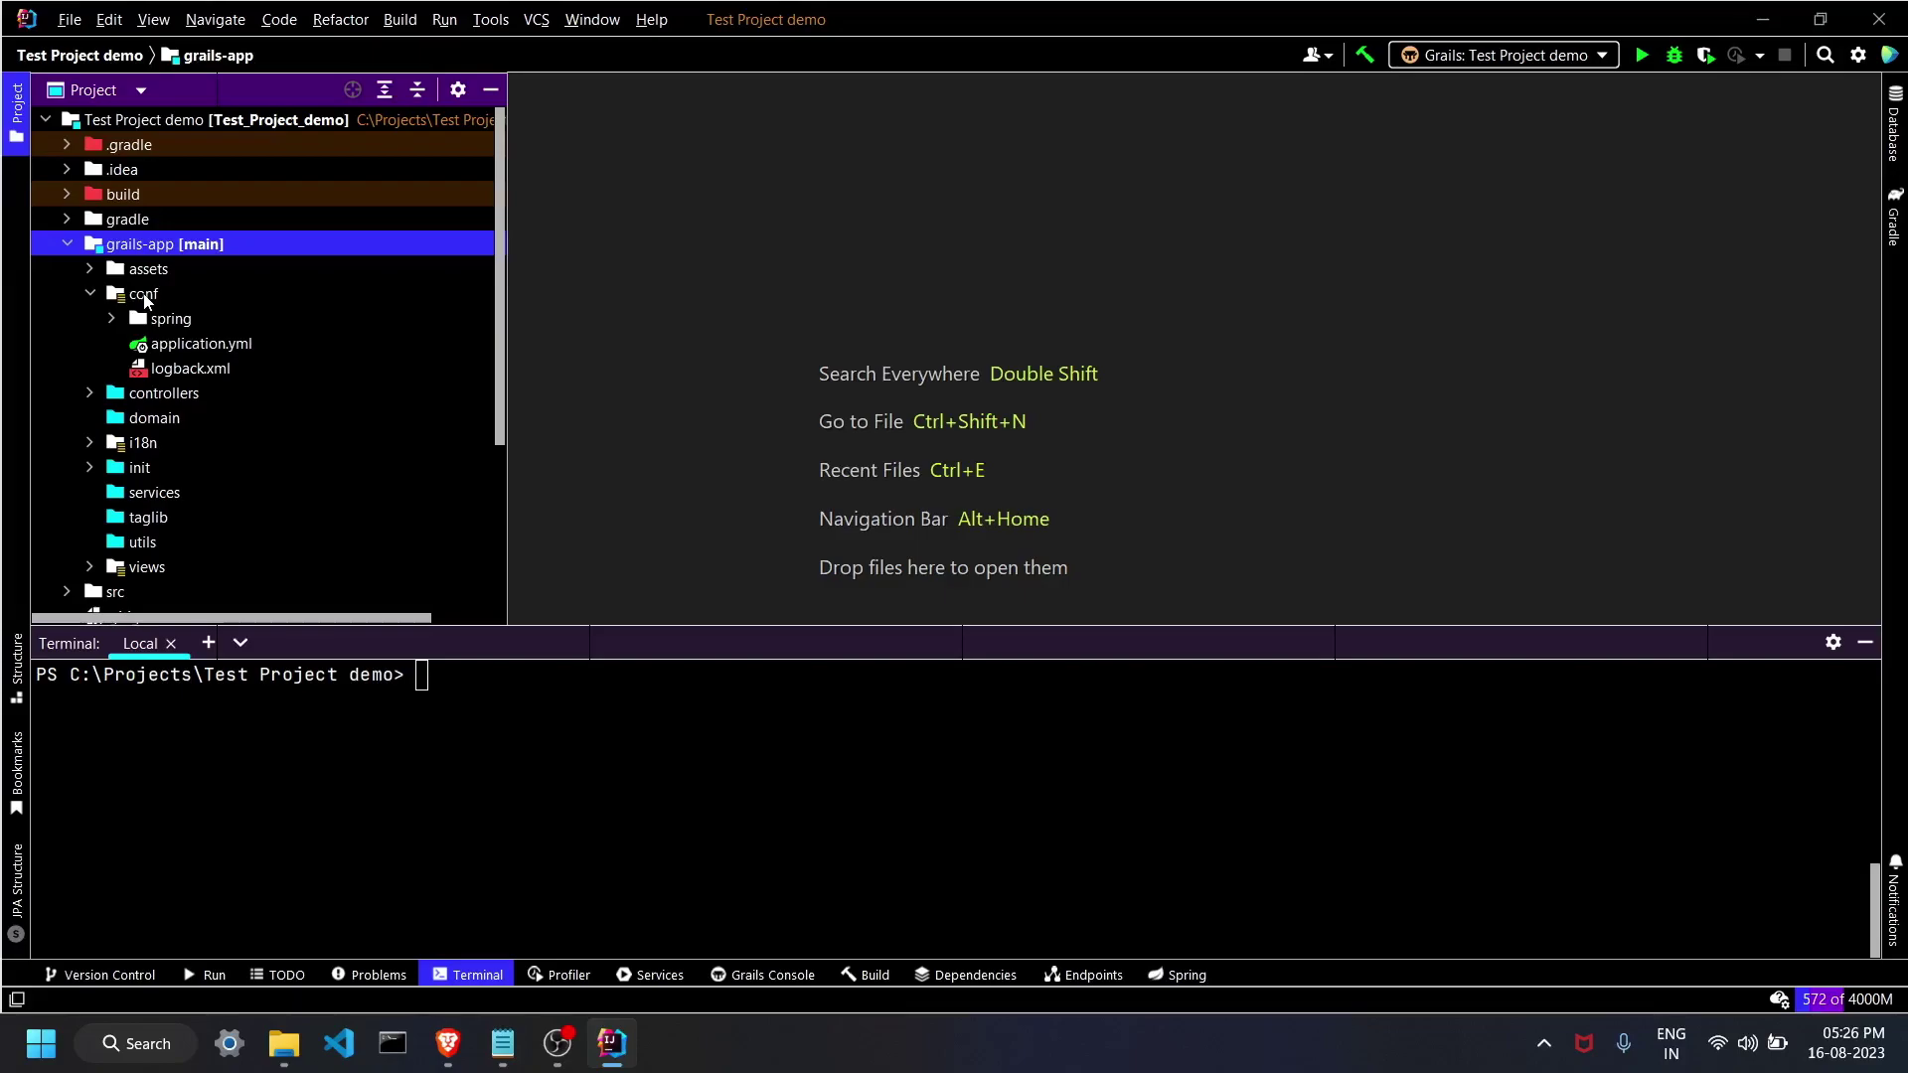
double_click(196, 346)
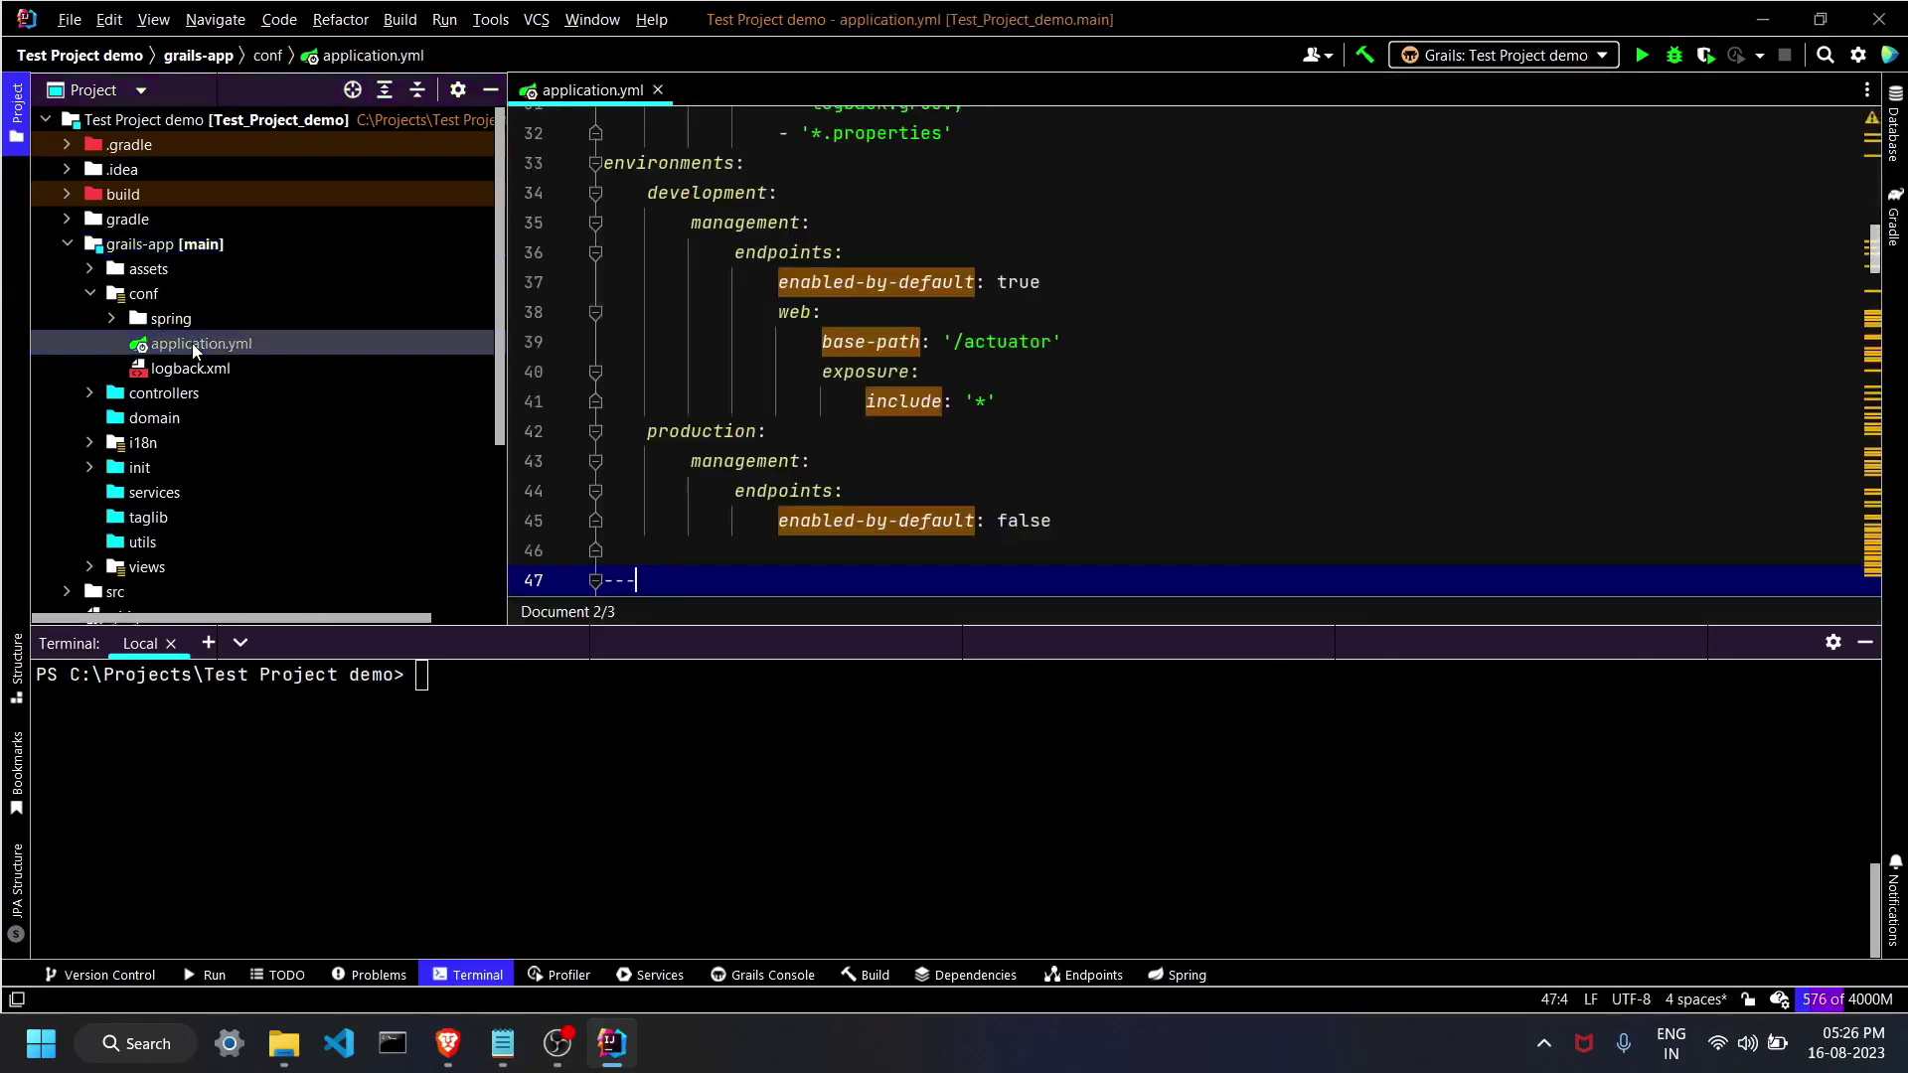
scroll(1076, 341, up, 10)
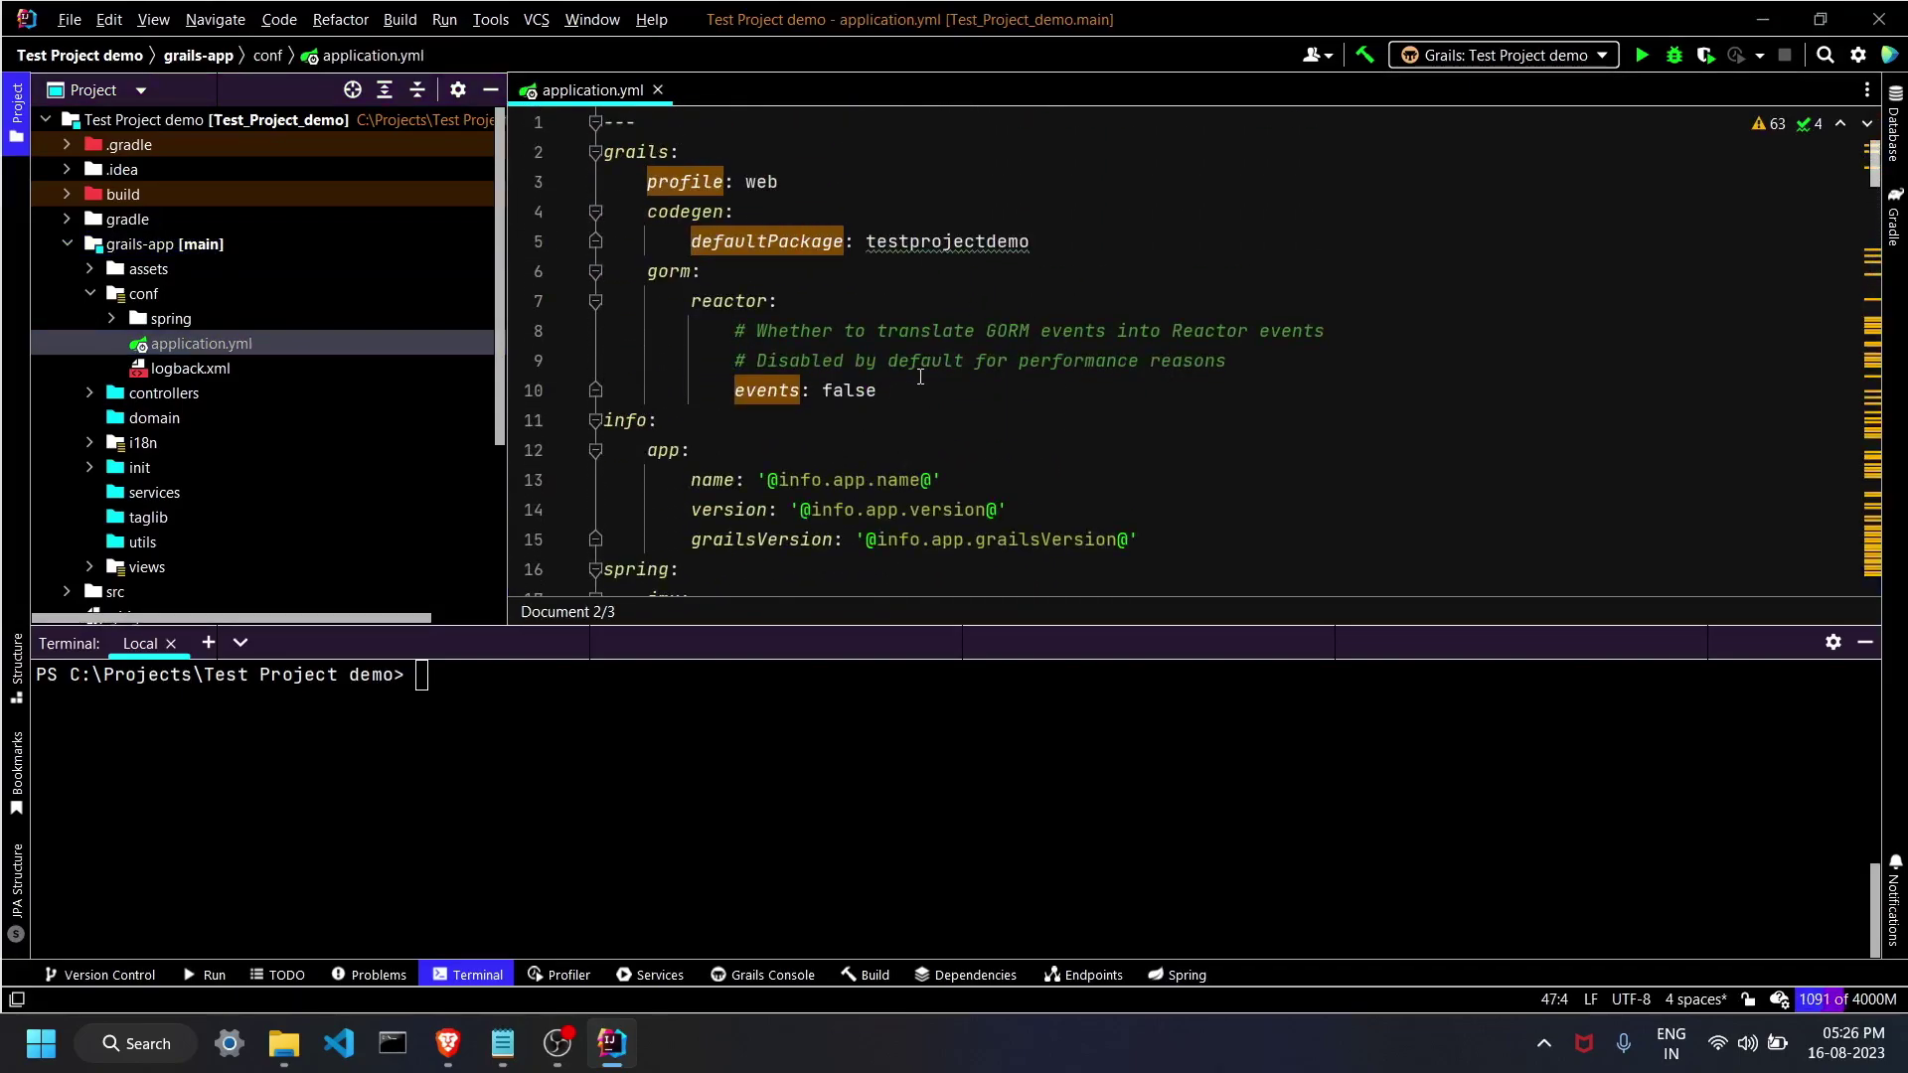
drag(655, 132, 574, 138)
scroll(1052, 384, down, 15)
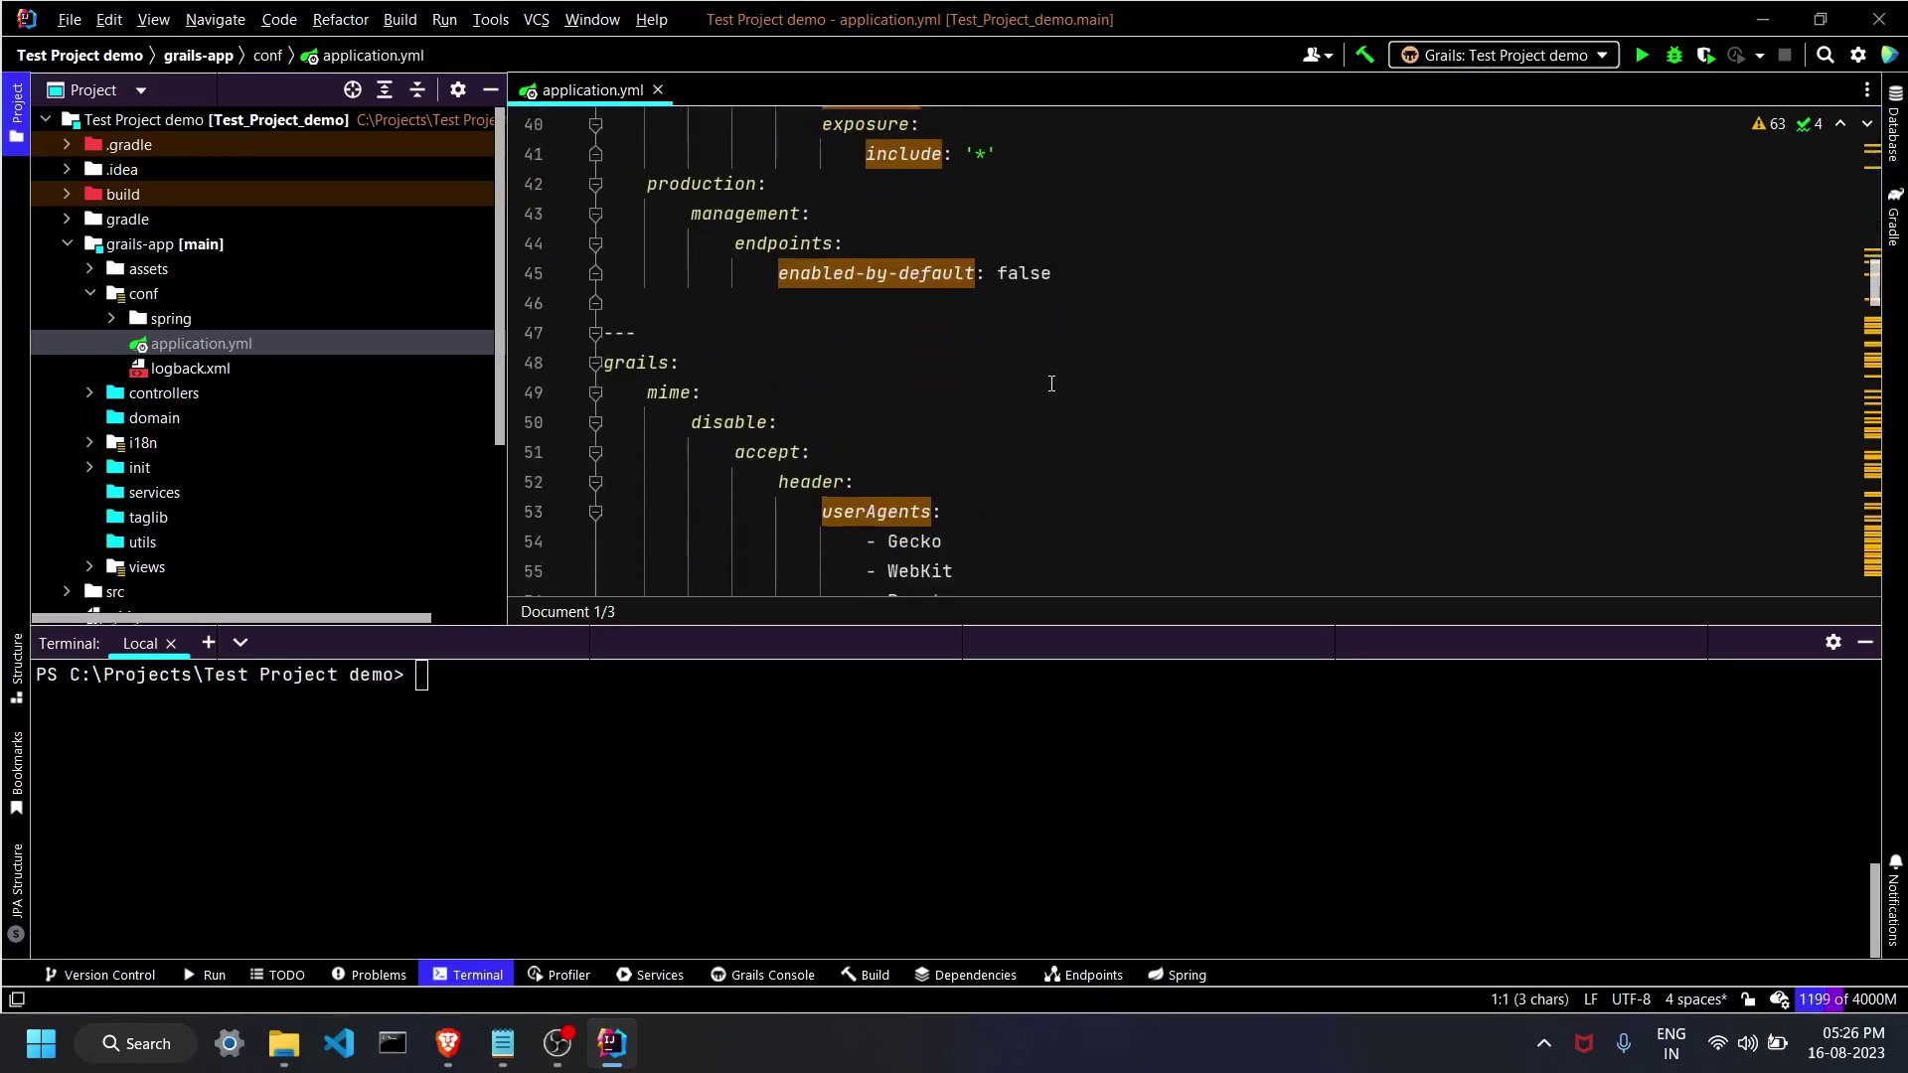
Insert an empty YAML section closed by --- in application.yml, between the environments block and the grails mime block.
scroll(781, 300, up, 3)
click(684, 420)
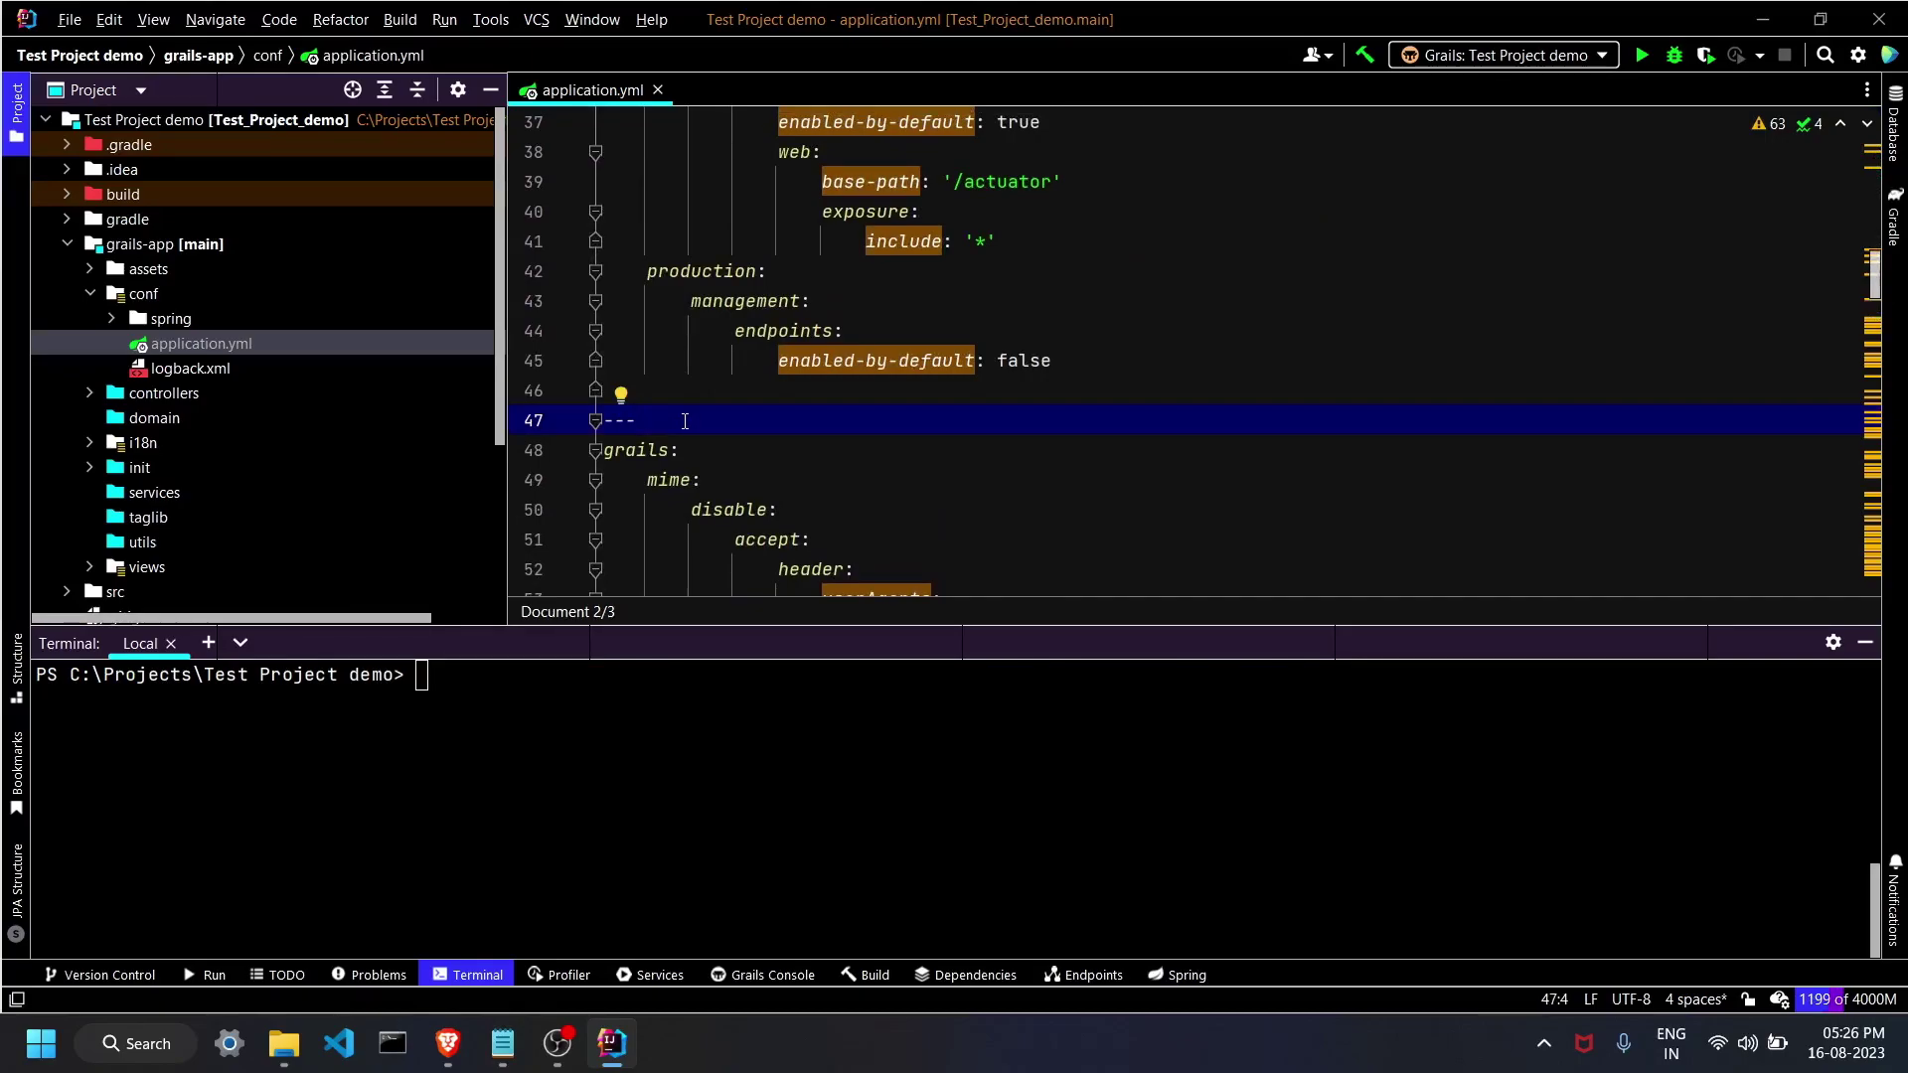
key(Return)
key(Return)
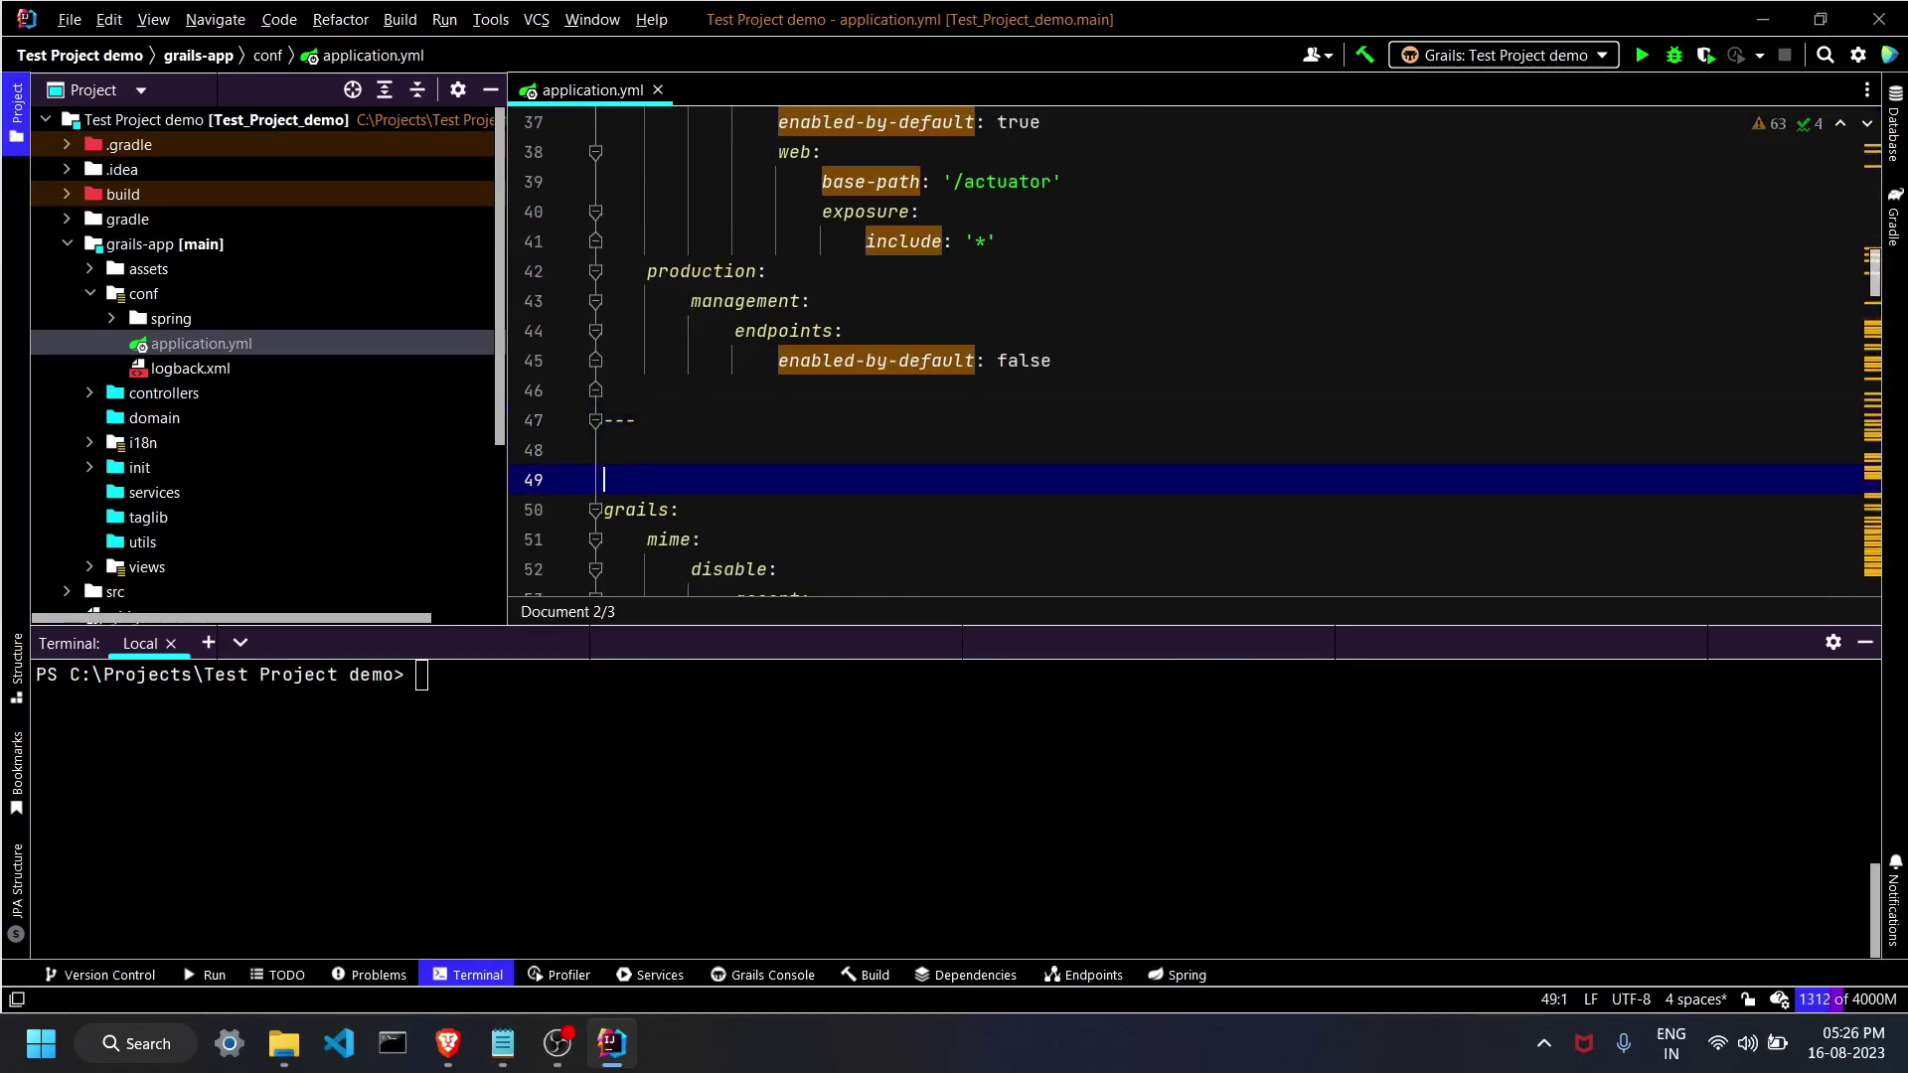
text(---)
key(Up)
Add a server block with port: 8181 inside the empty YAML section of application.yml.
text(server)
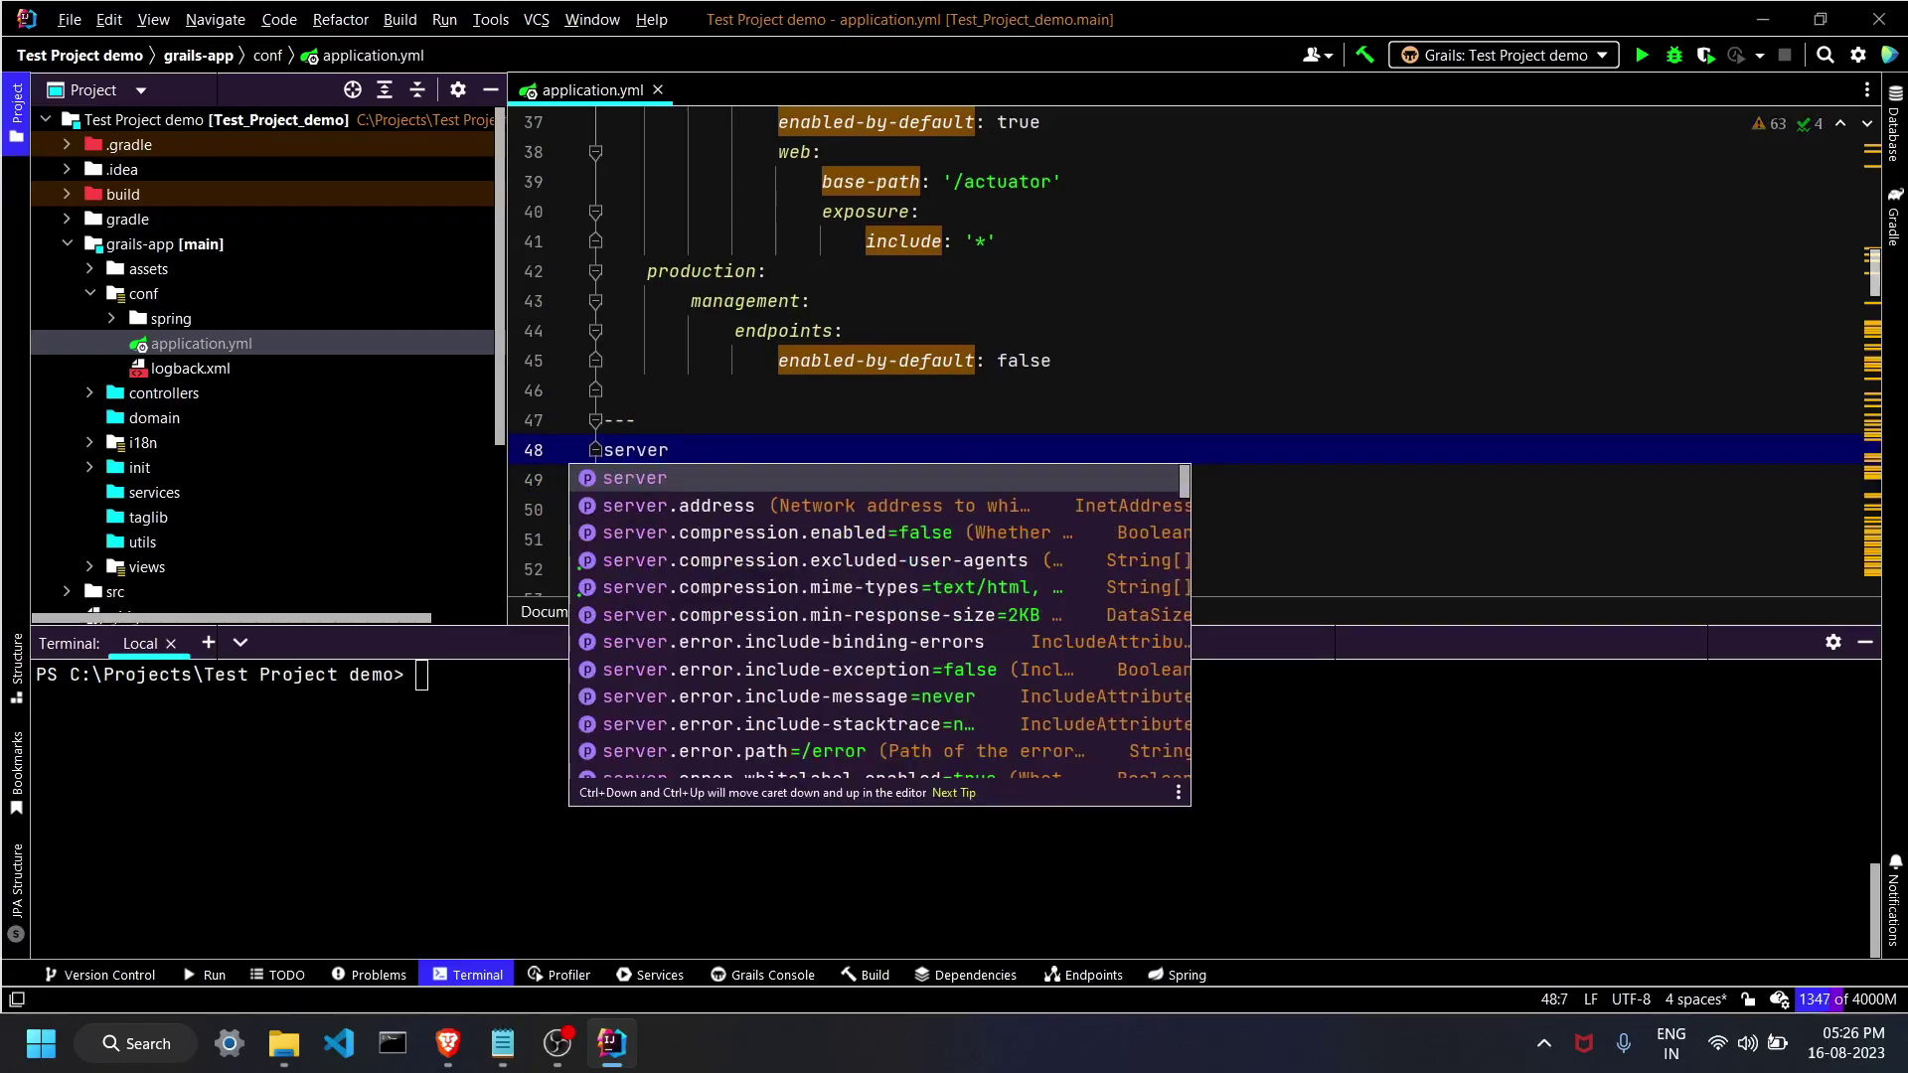
text(:)
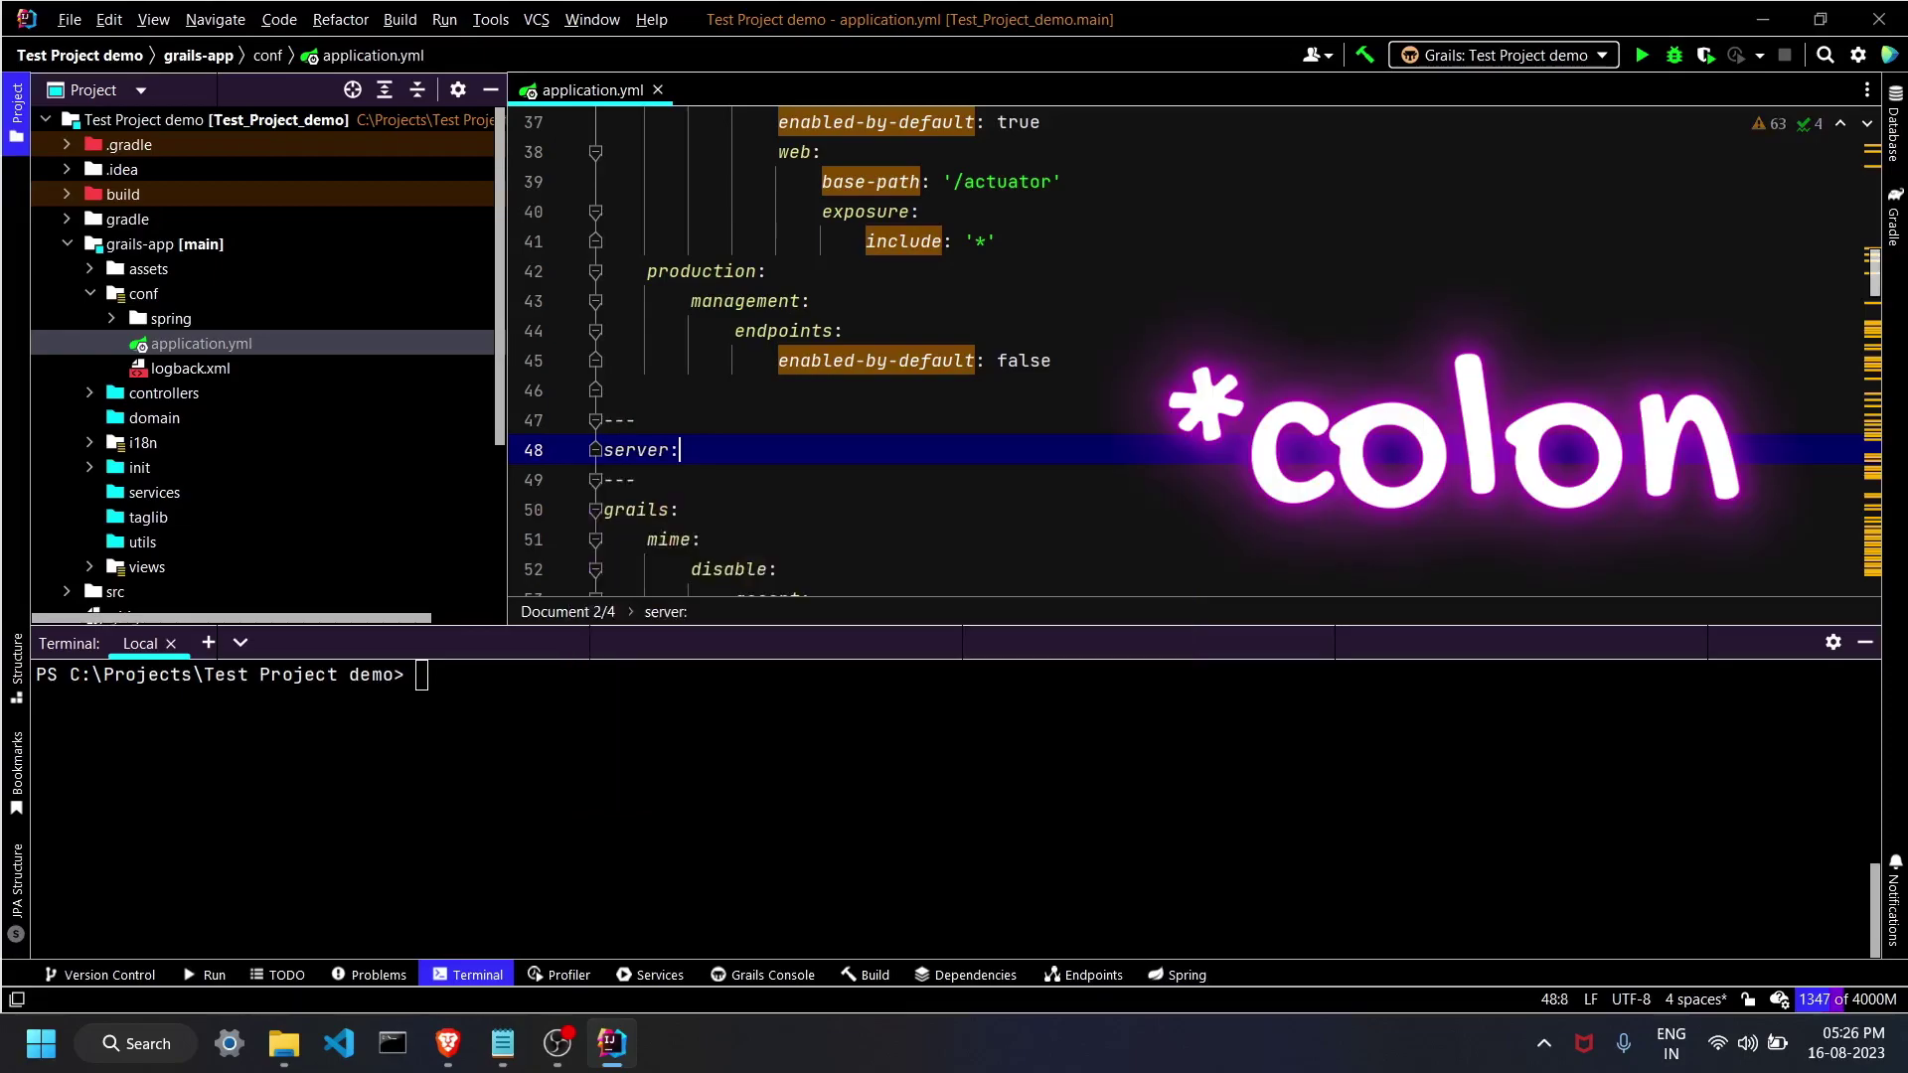
key(Return)
text(po)
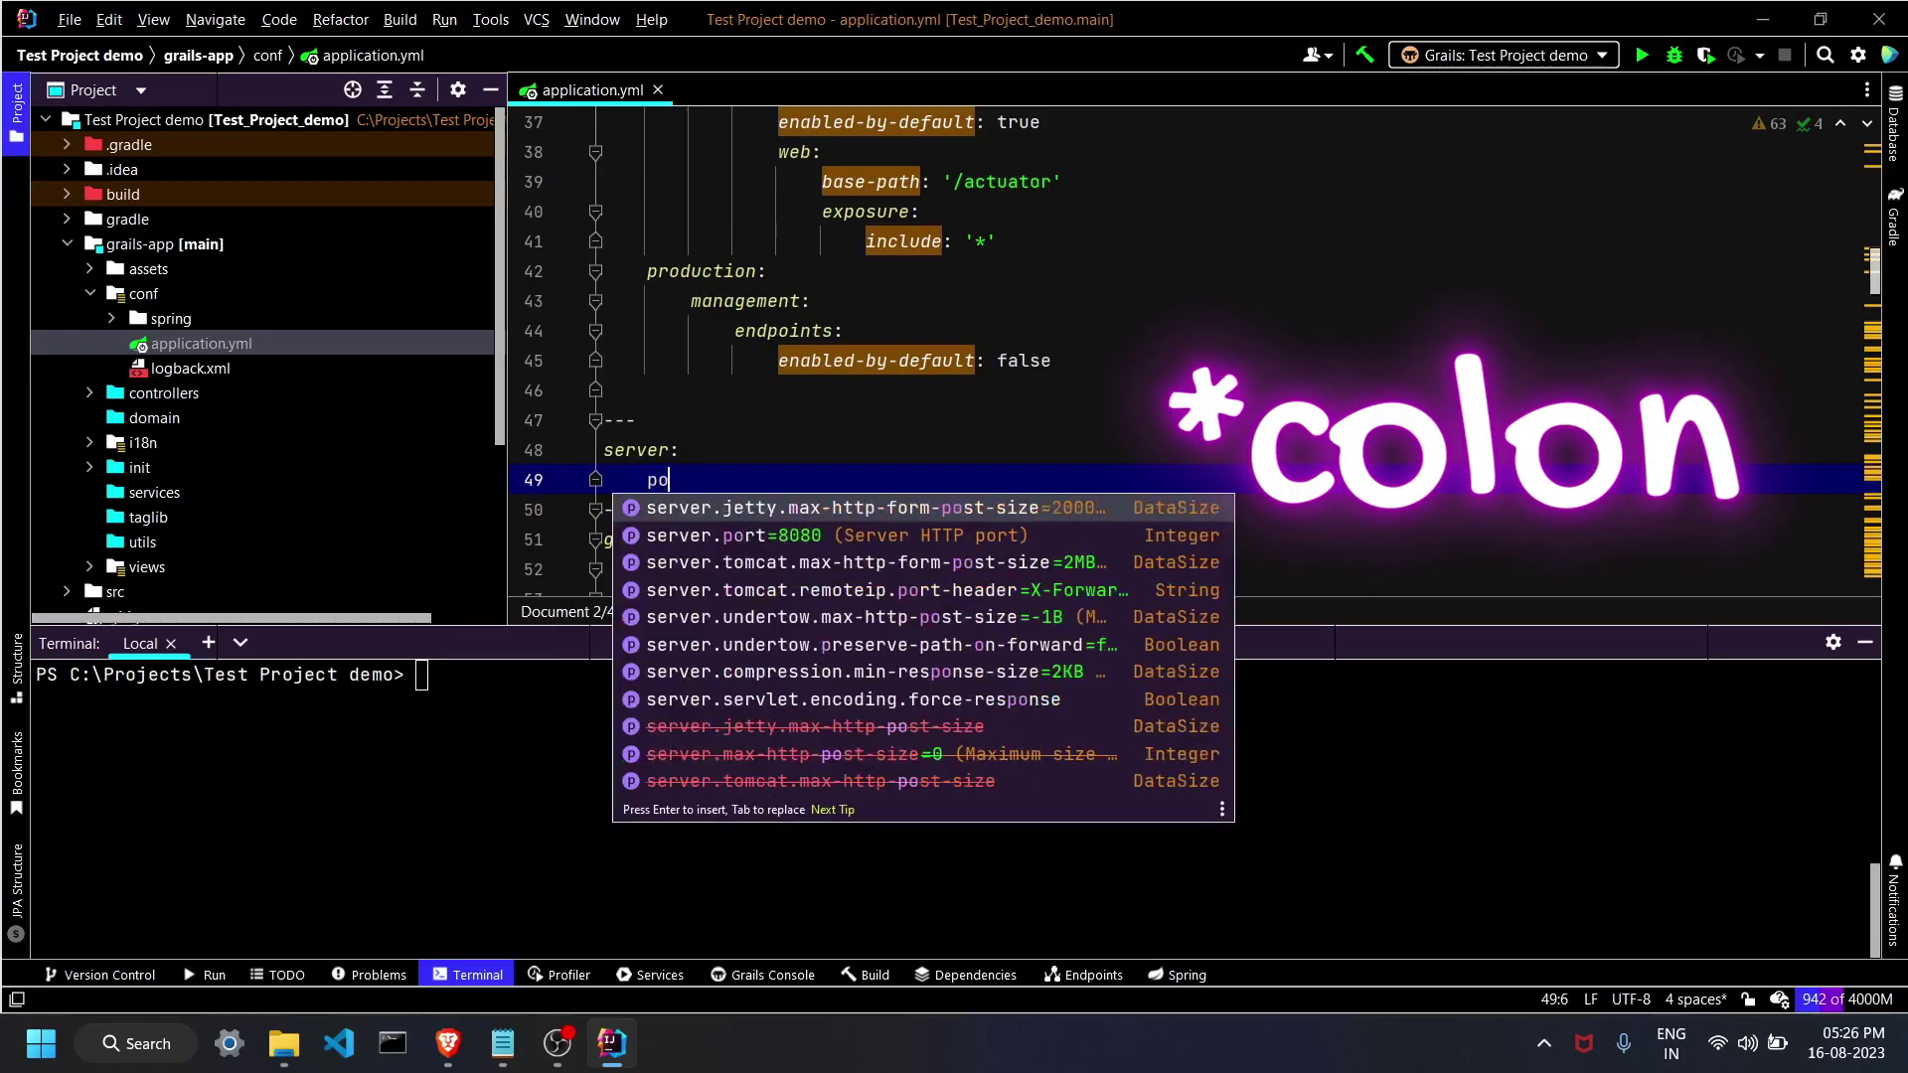
text(rt:)
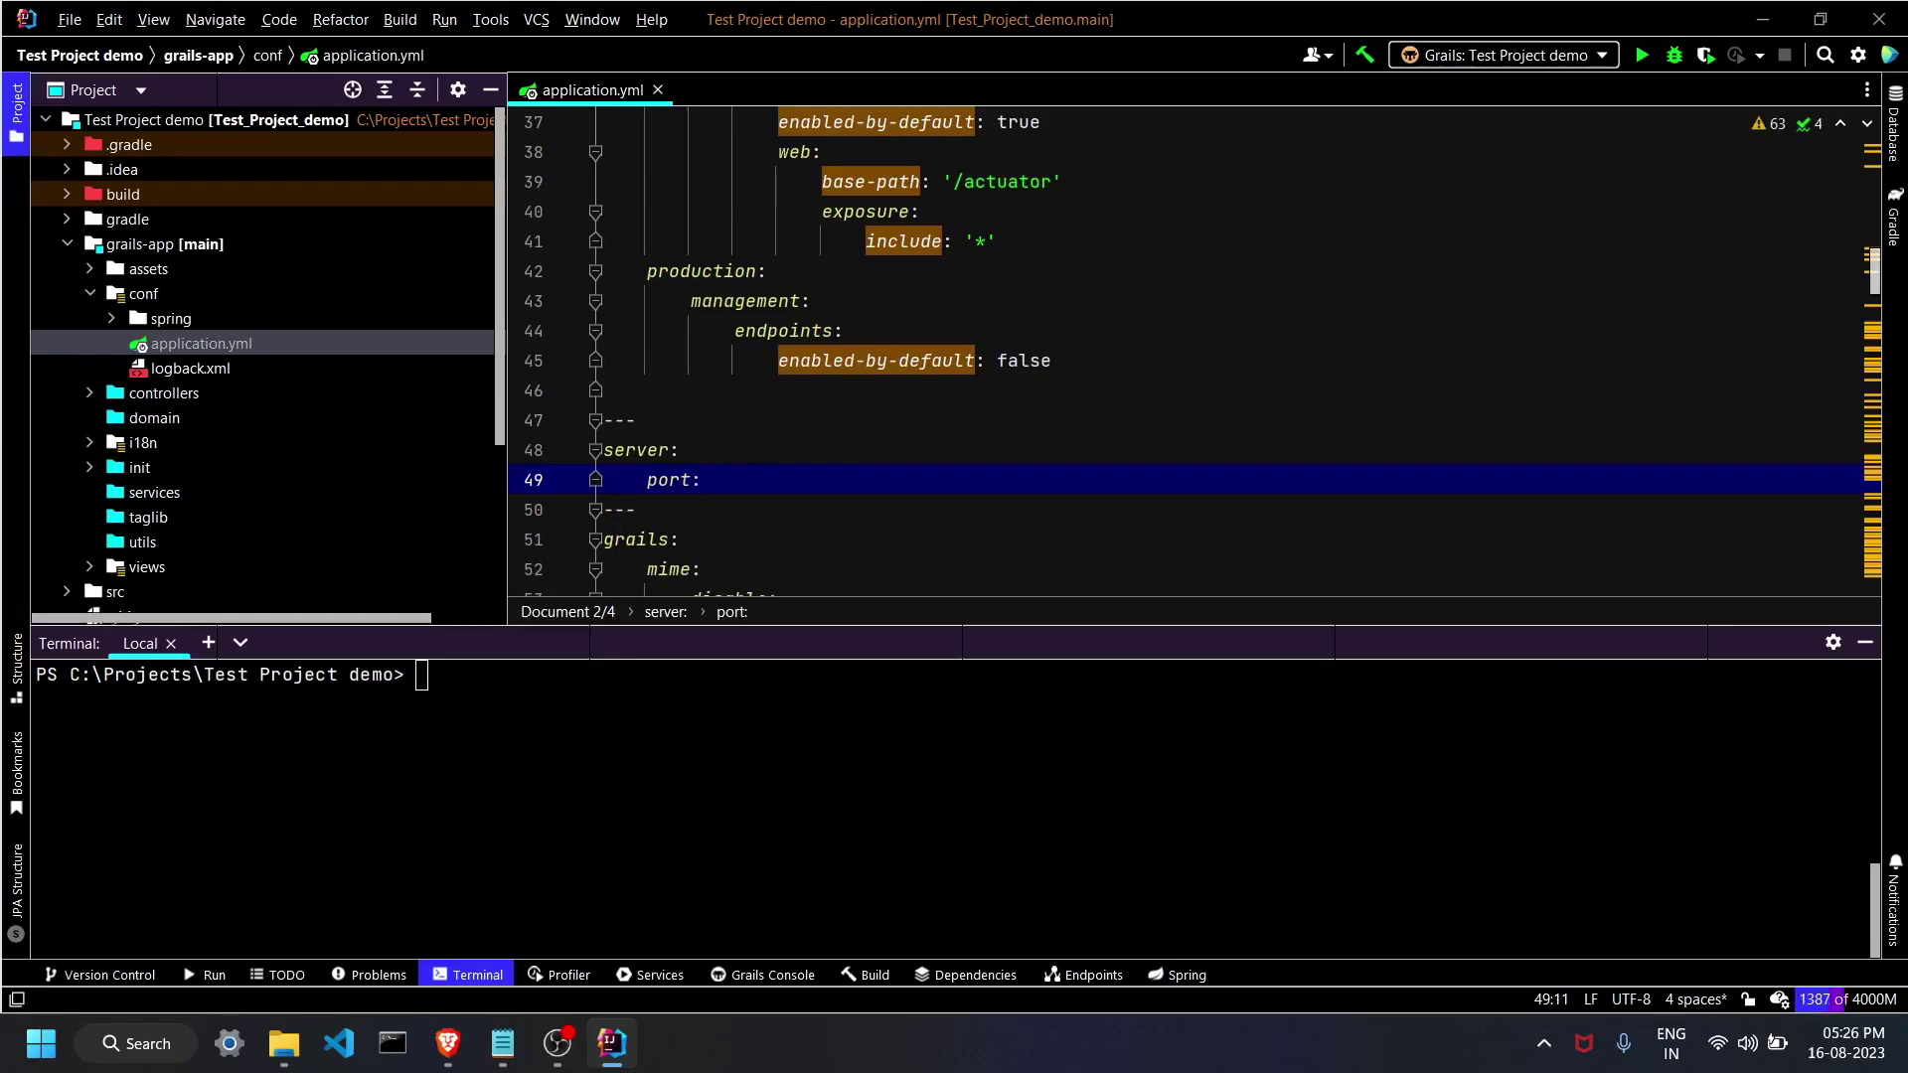
text( 8181)
Run the Grails: Test Project demo configuration with the new port and check the Welcome to Grails page at localhost:8181.
click(209, 977)
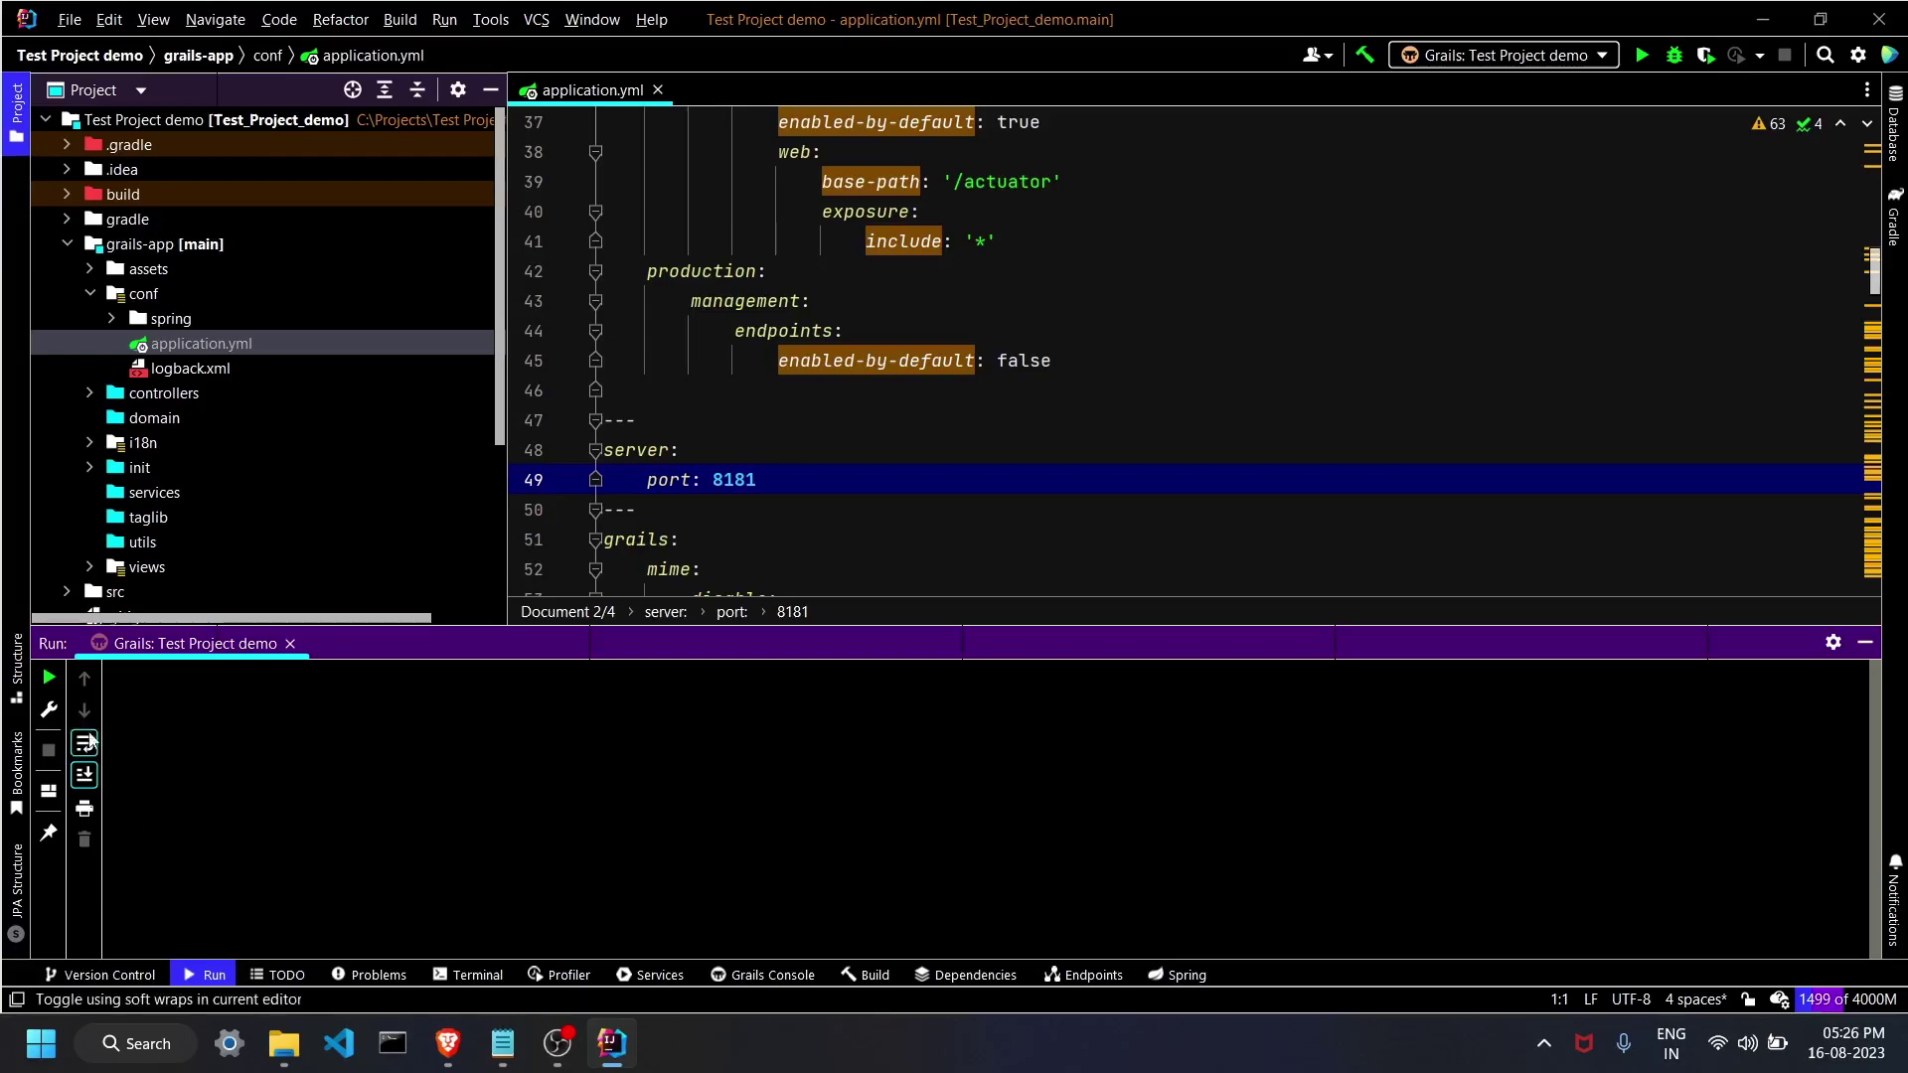
click(50, 678)
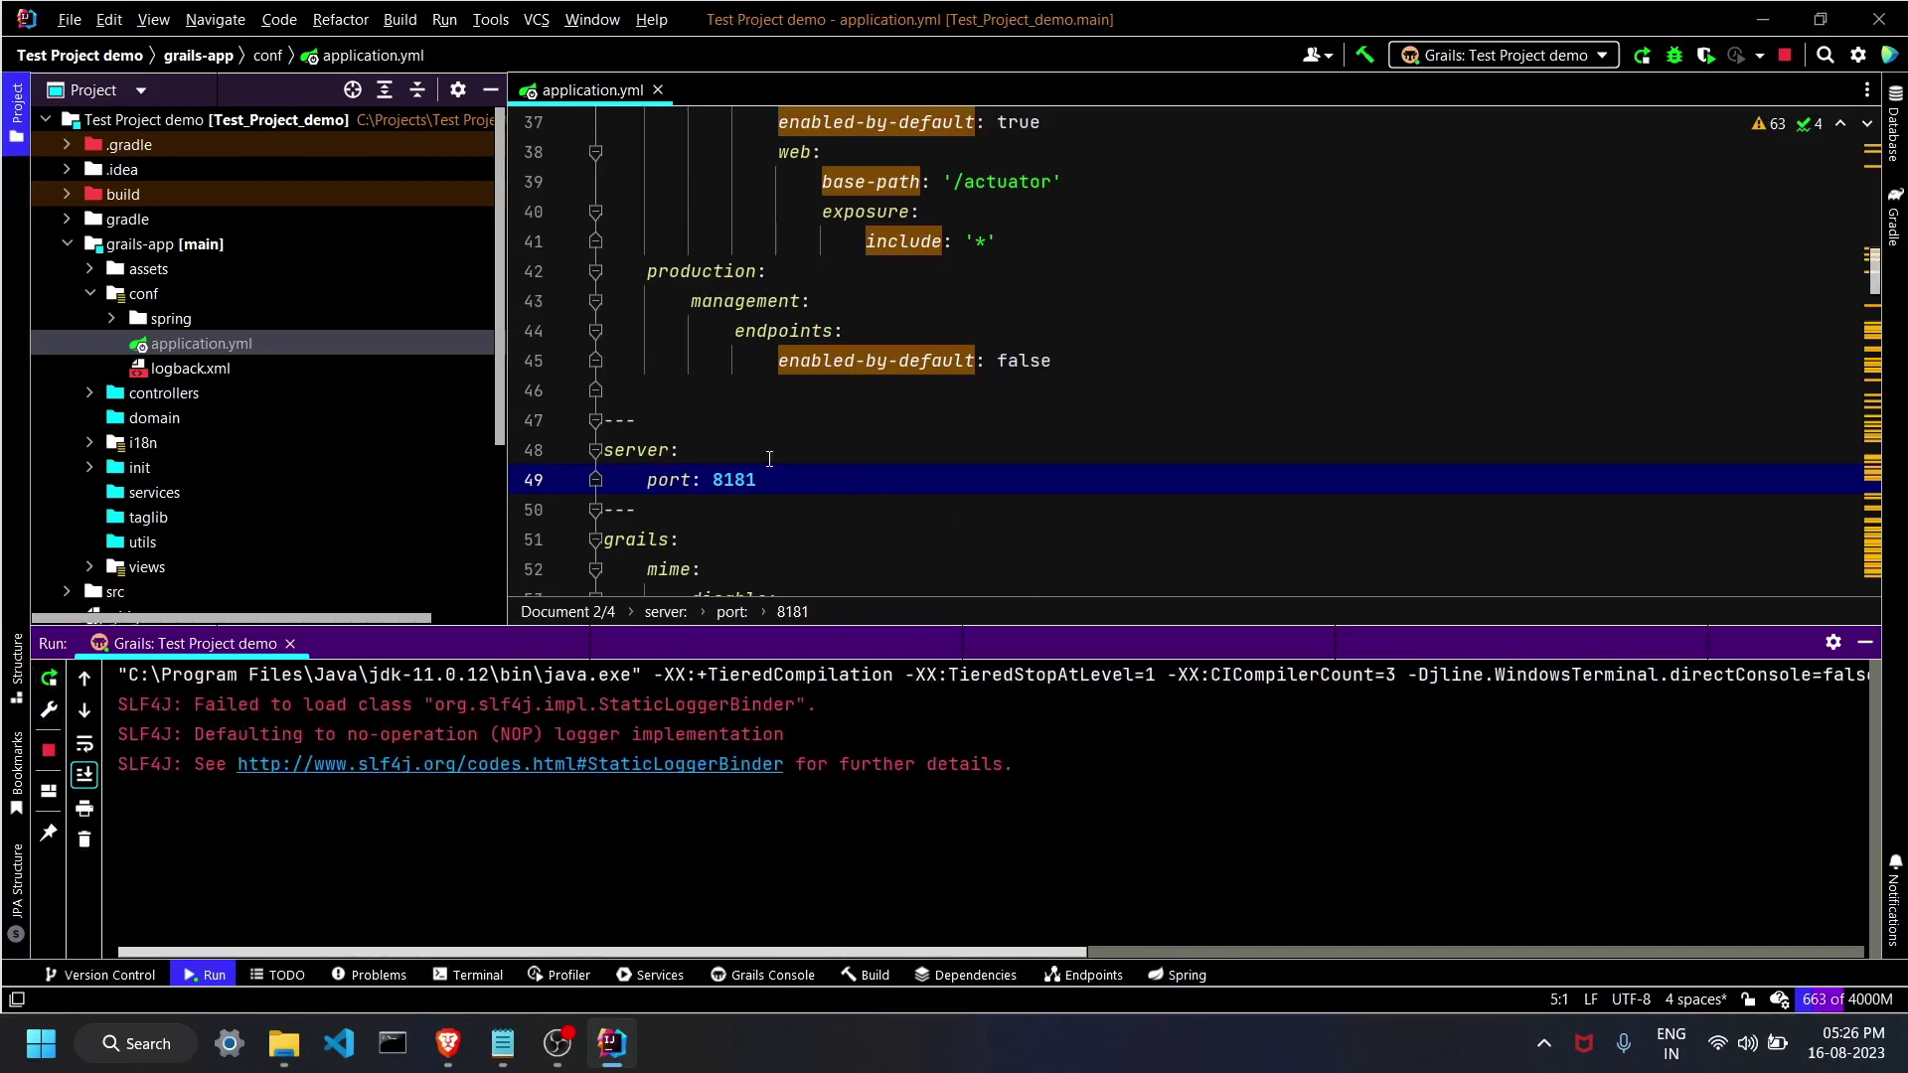
click(686, 452)
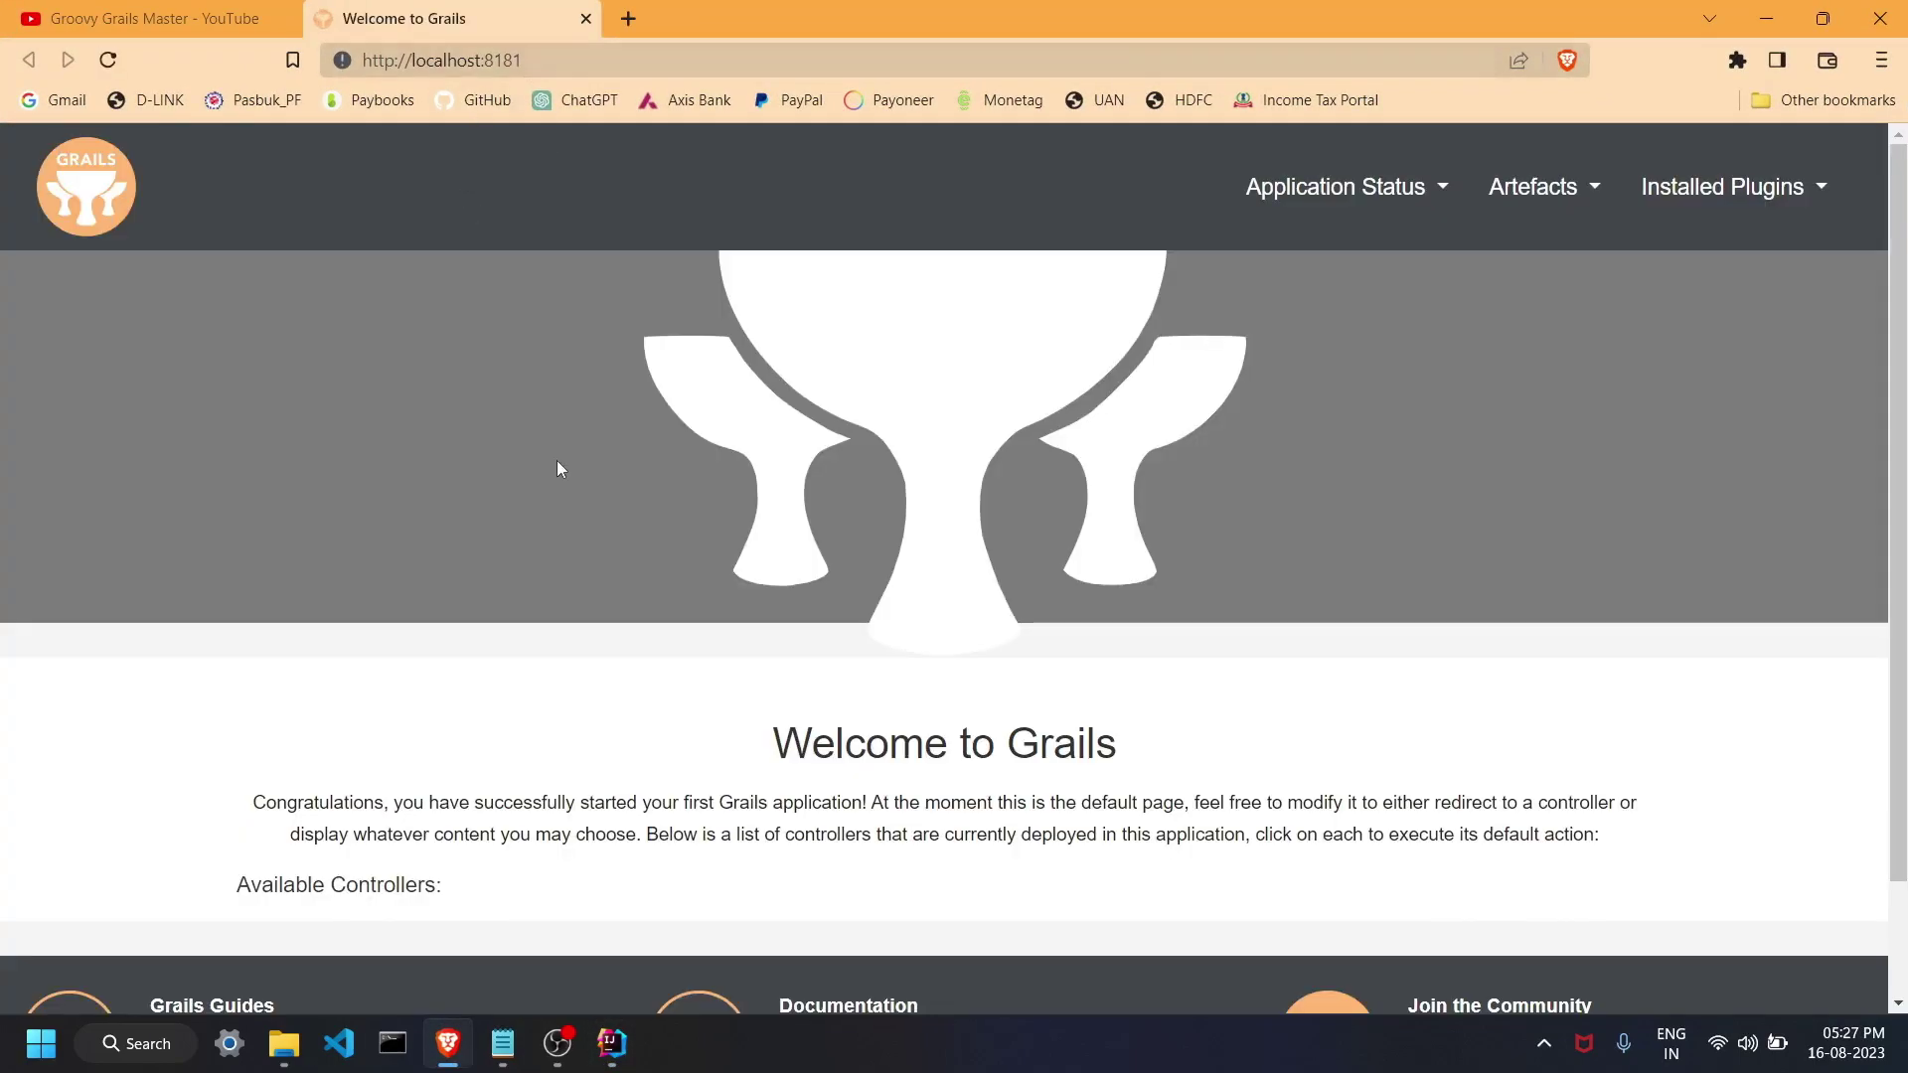
scroll(557, 466, down, 2)
scroll(557, 466, up, 2)
click(584, 61)
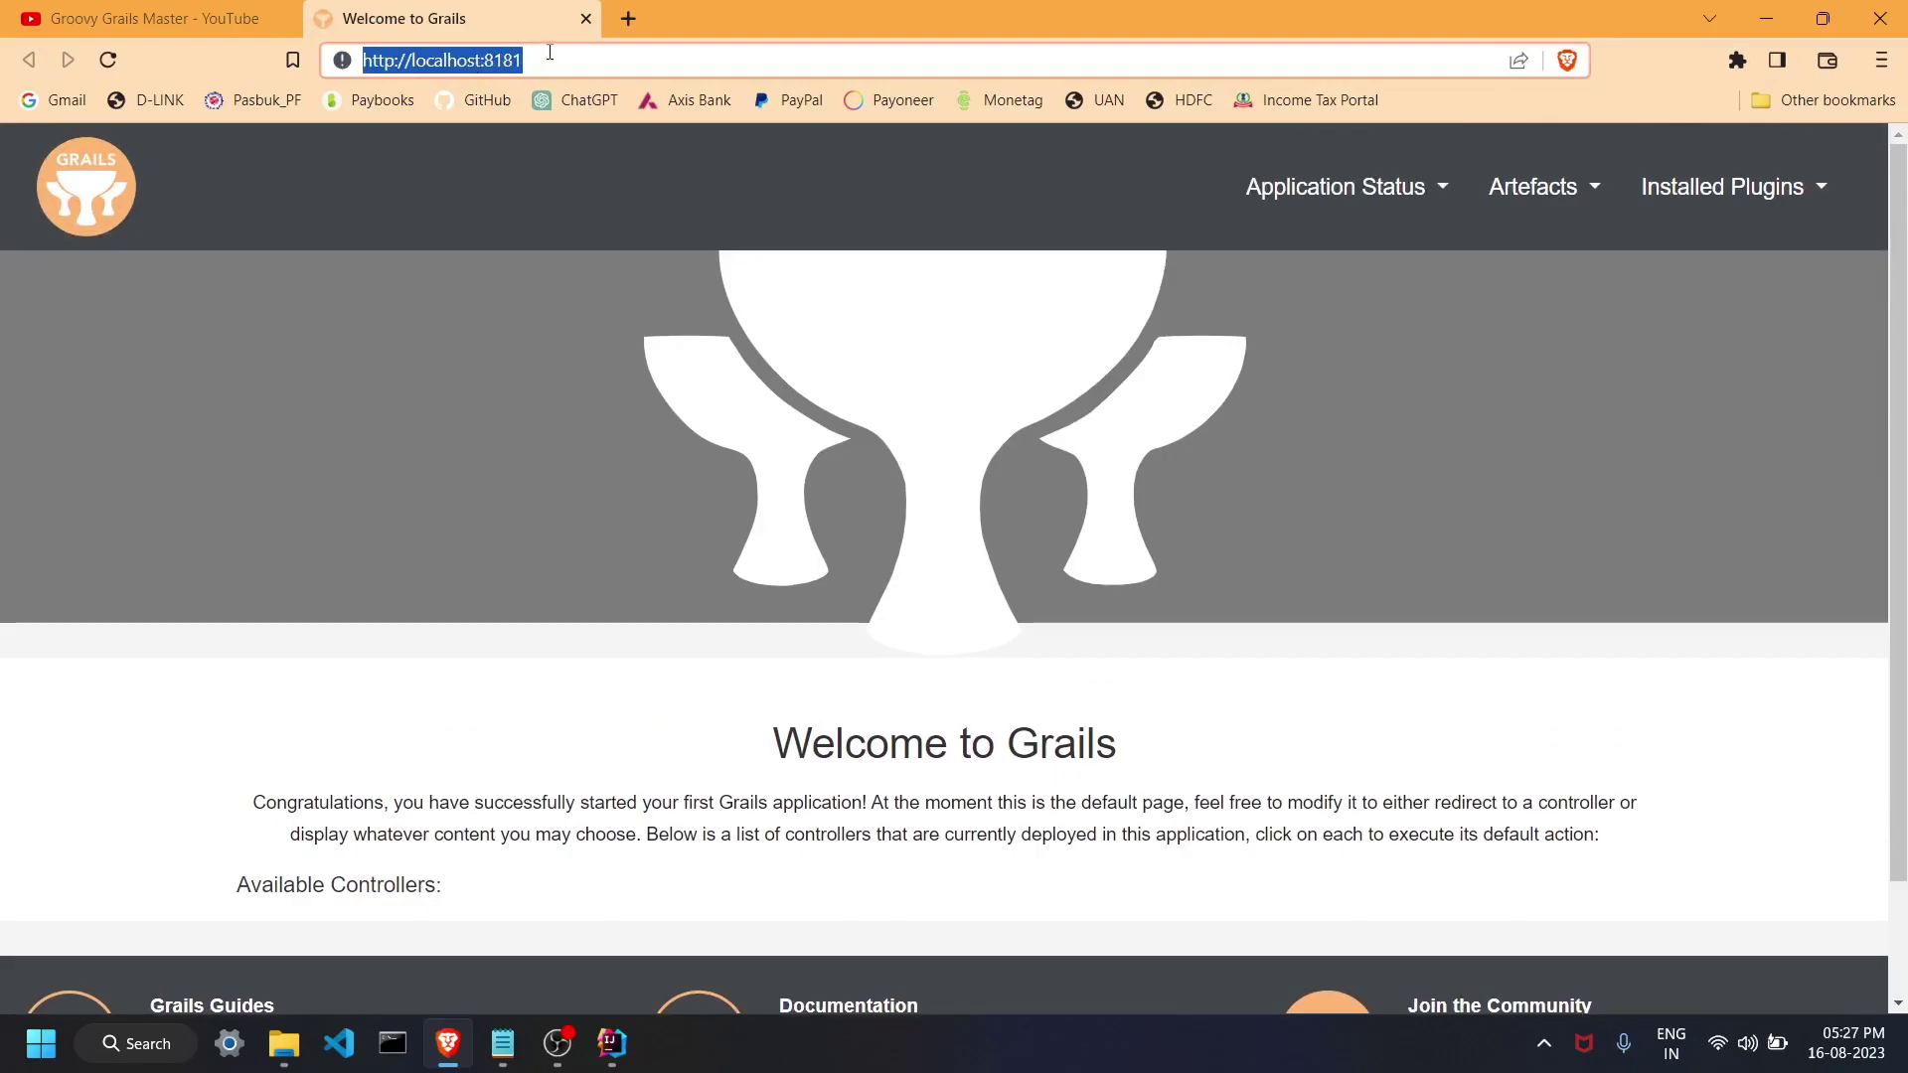
click(706, 647)
scroll(749, 624, down, 1)
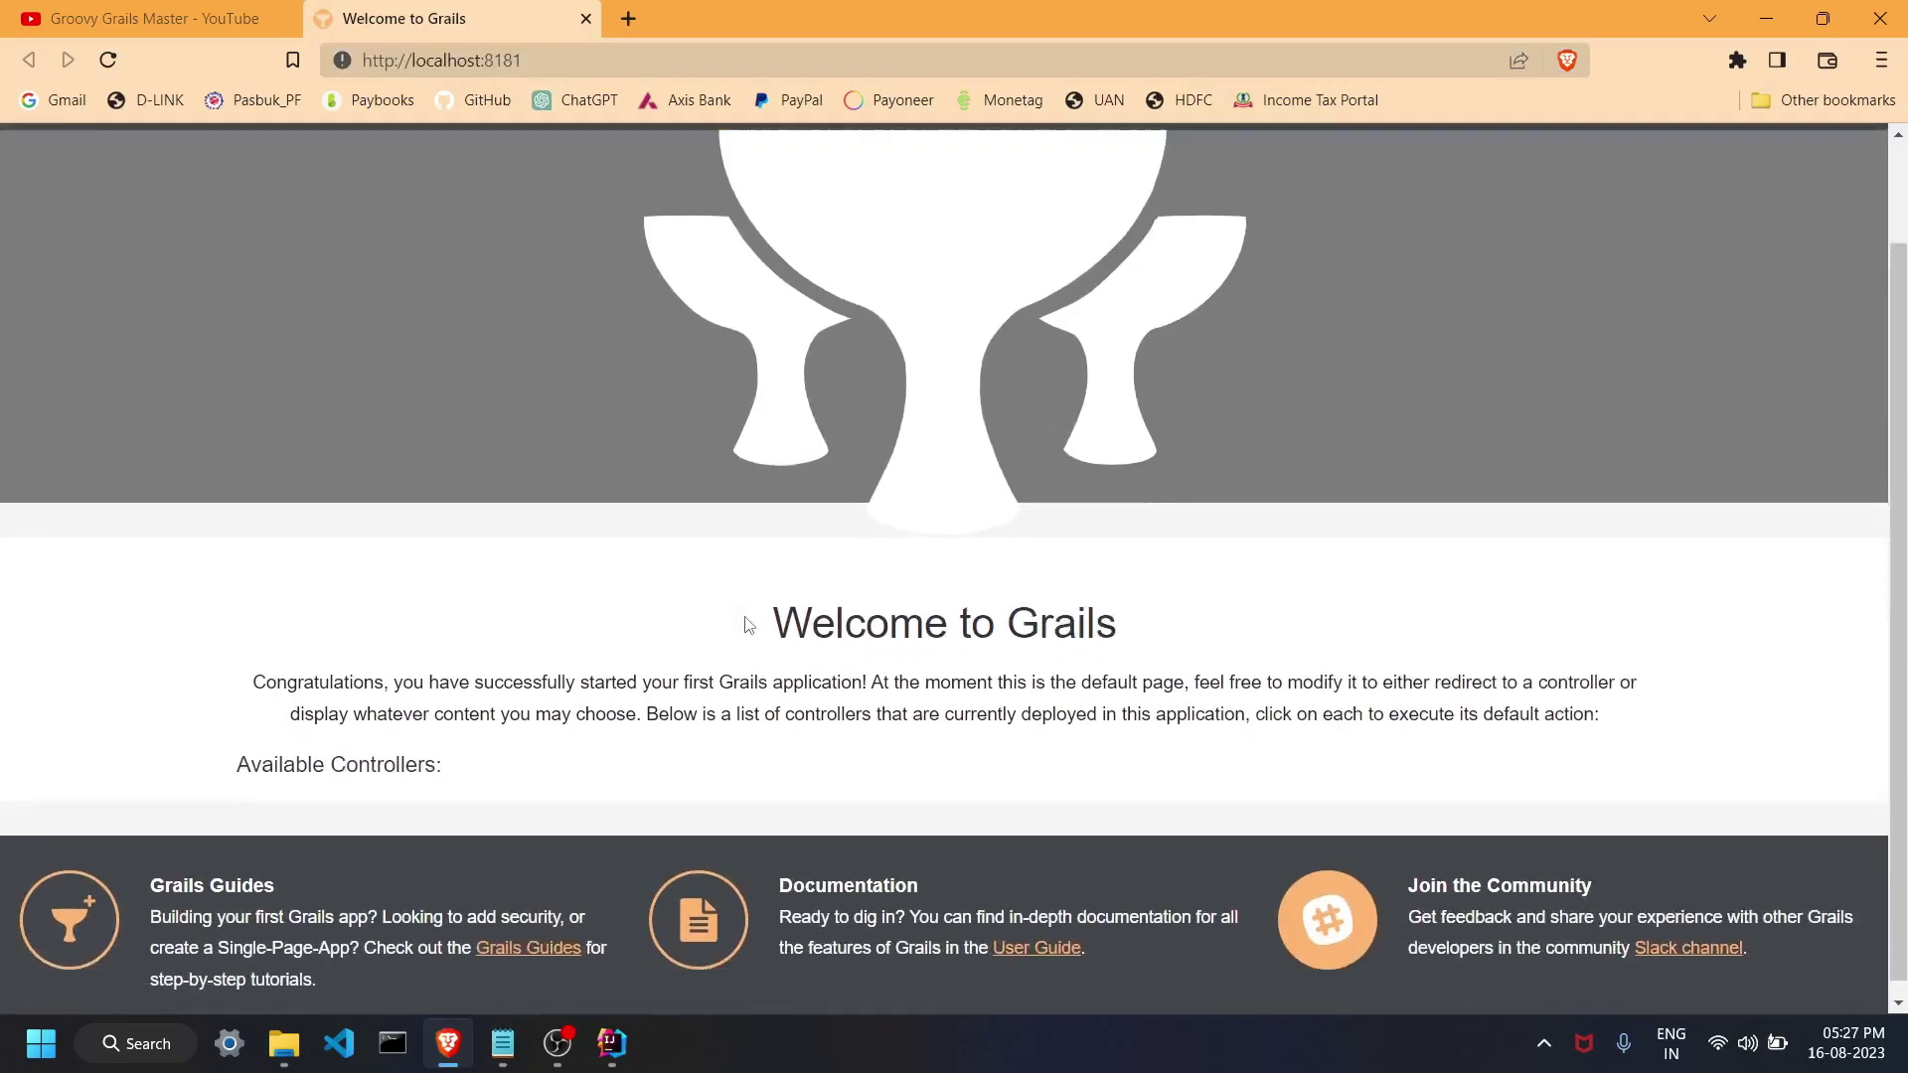
scroll(749, 624, up, 2)
Return to IntelliJ IDEA, stop the running Grails application and clear its run console.
click(611, 1044)
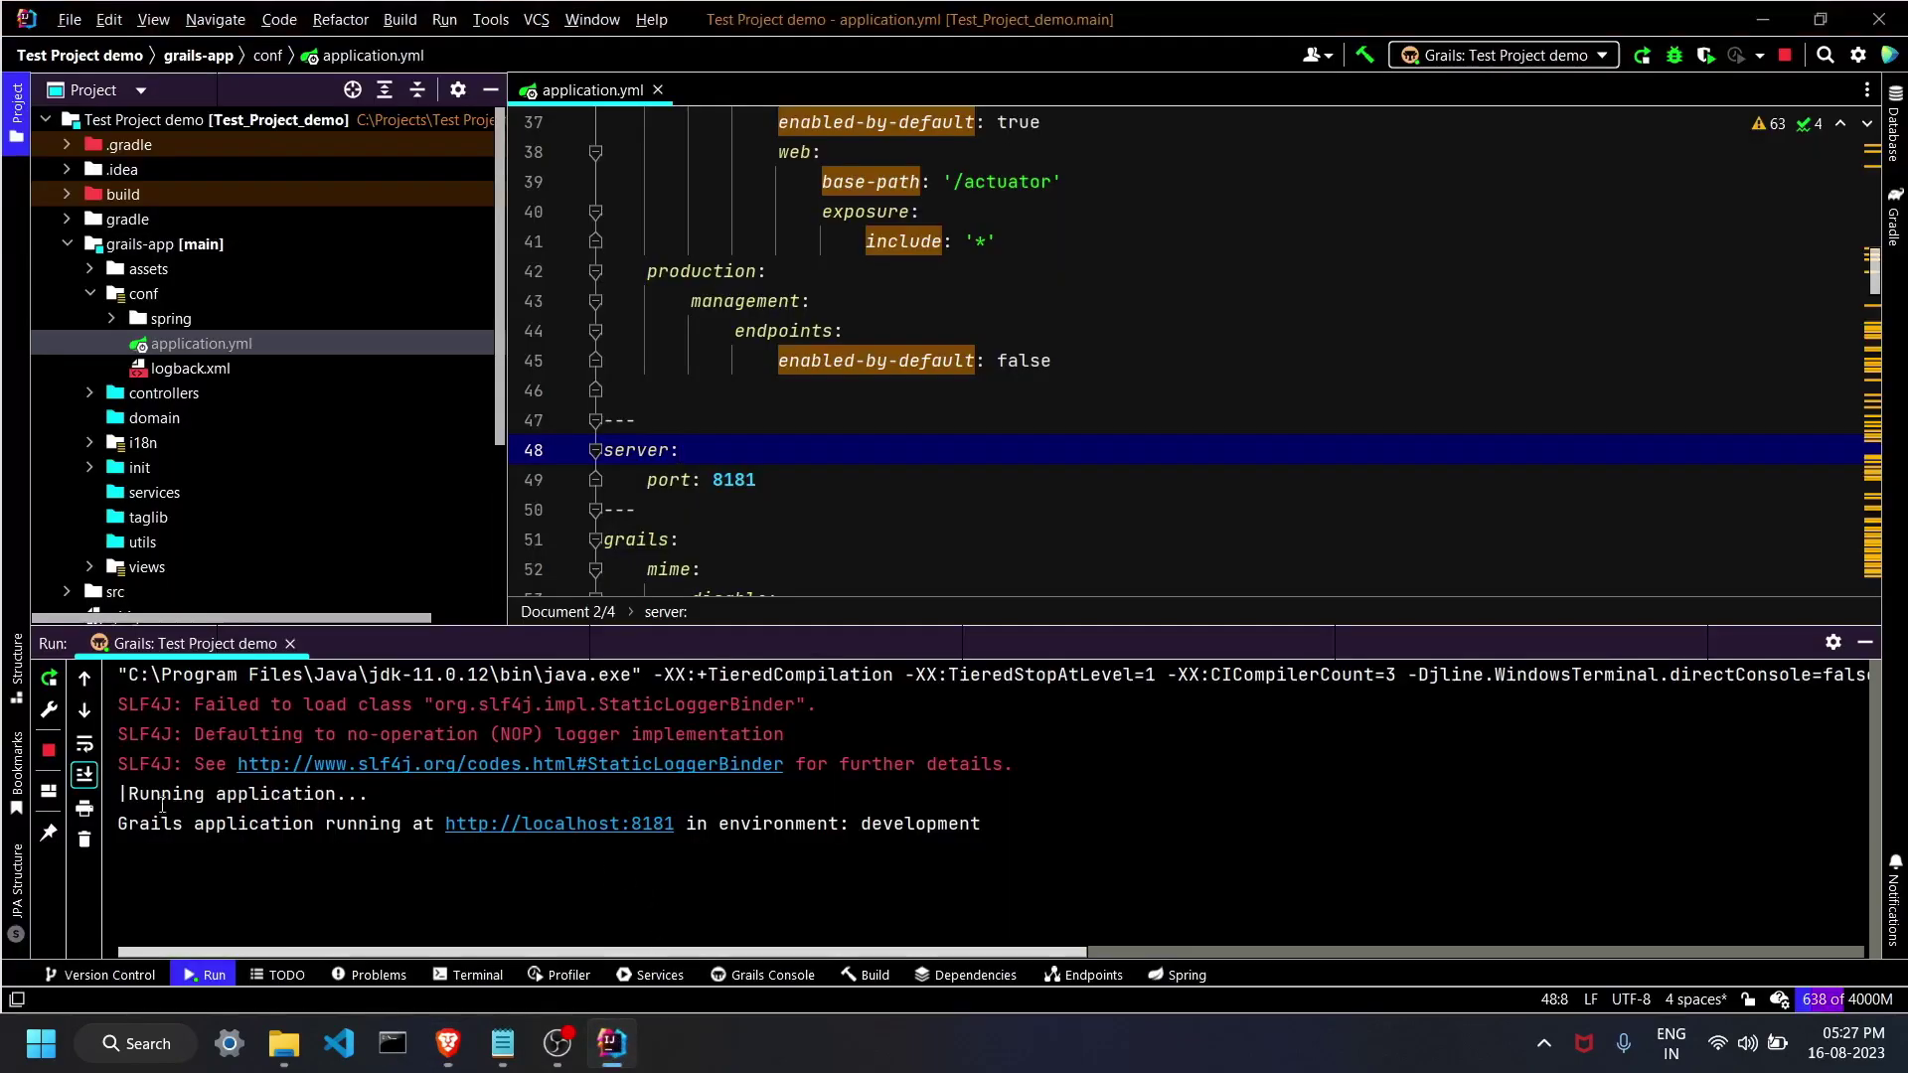
click(48, 751)
click(83, 840)
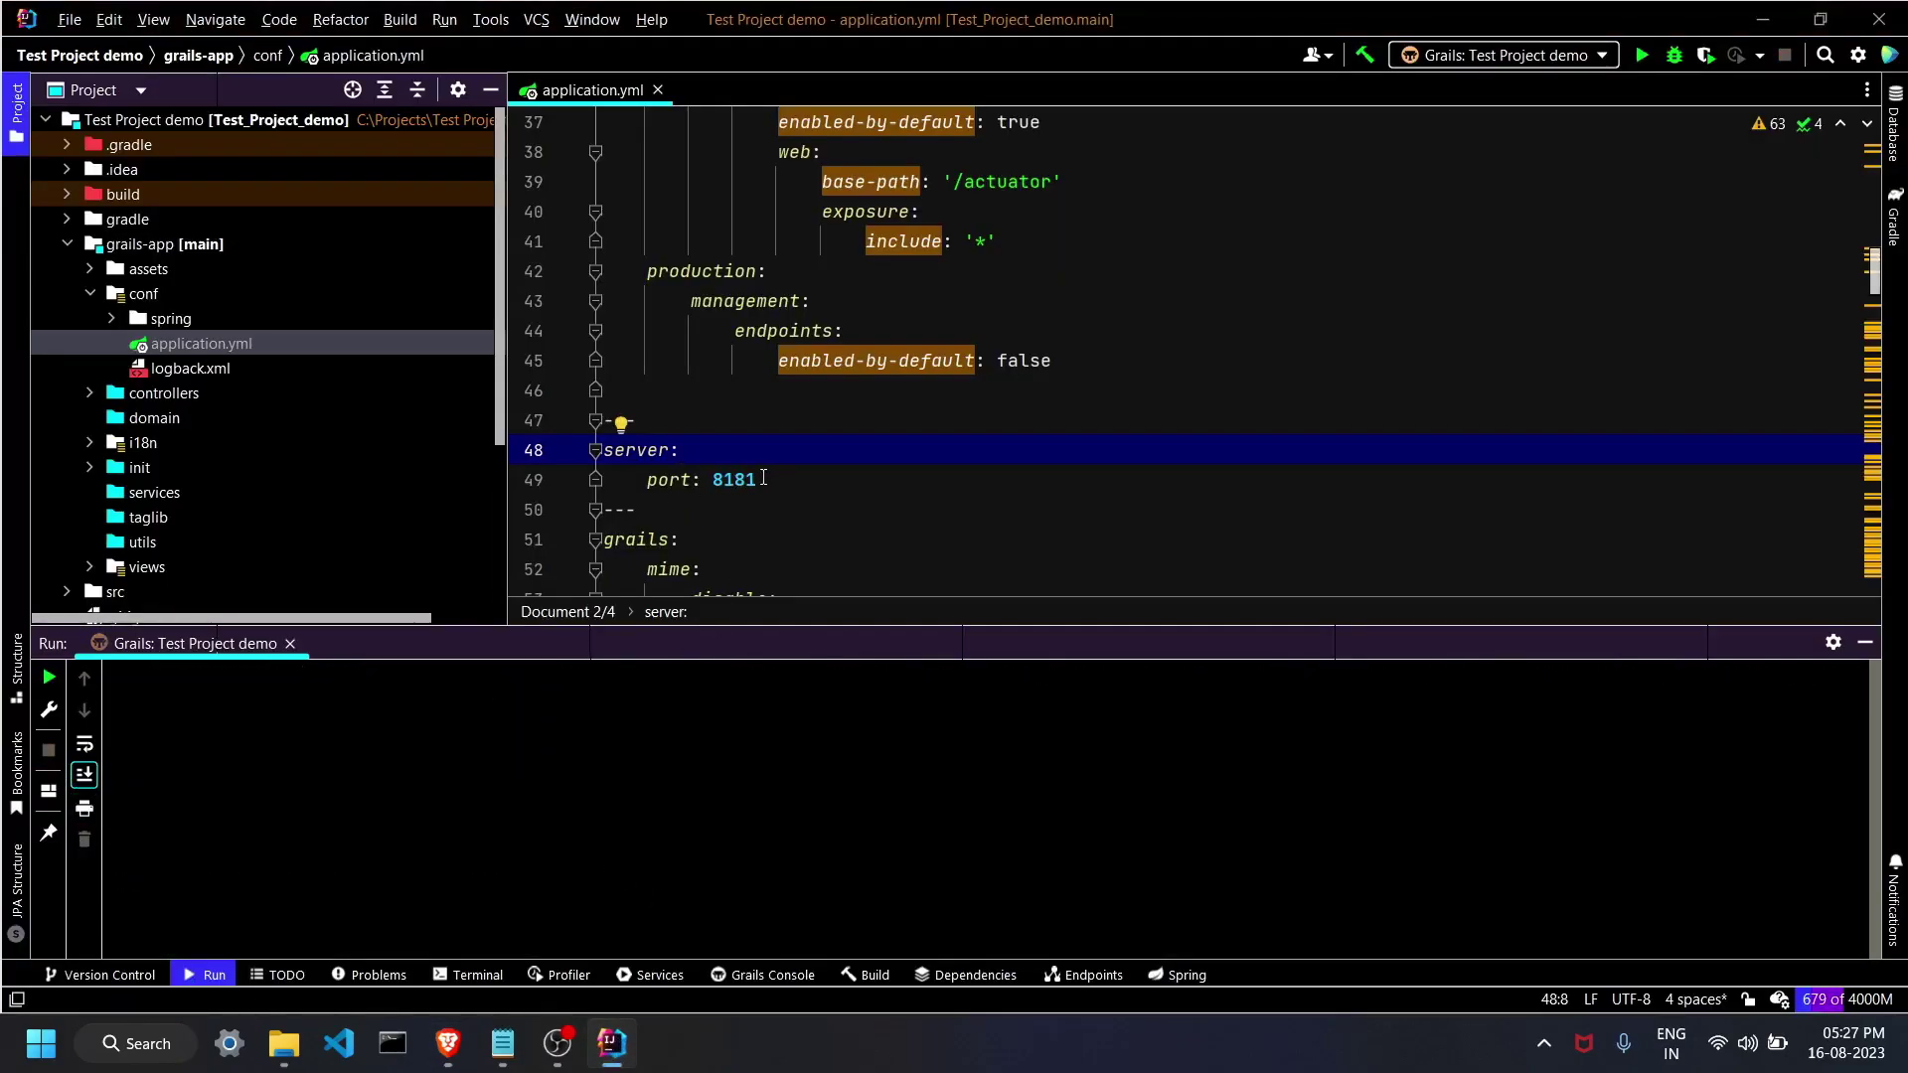
Delete the server port block and its extra --- separator from application.yml.
drag(763, 479, 602, 449)
key(BackSpace)
key(BackSpace)
key(BackSpace)
key(BackSpace)
key(BackSpace)
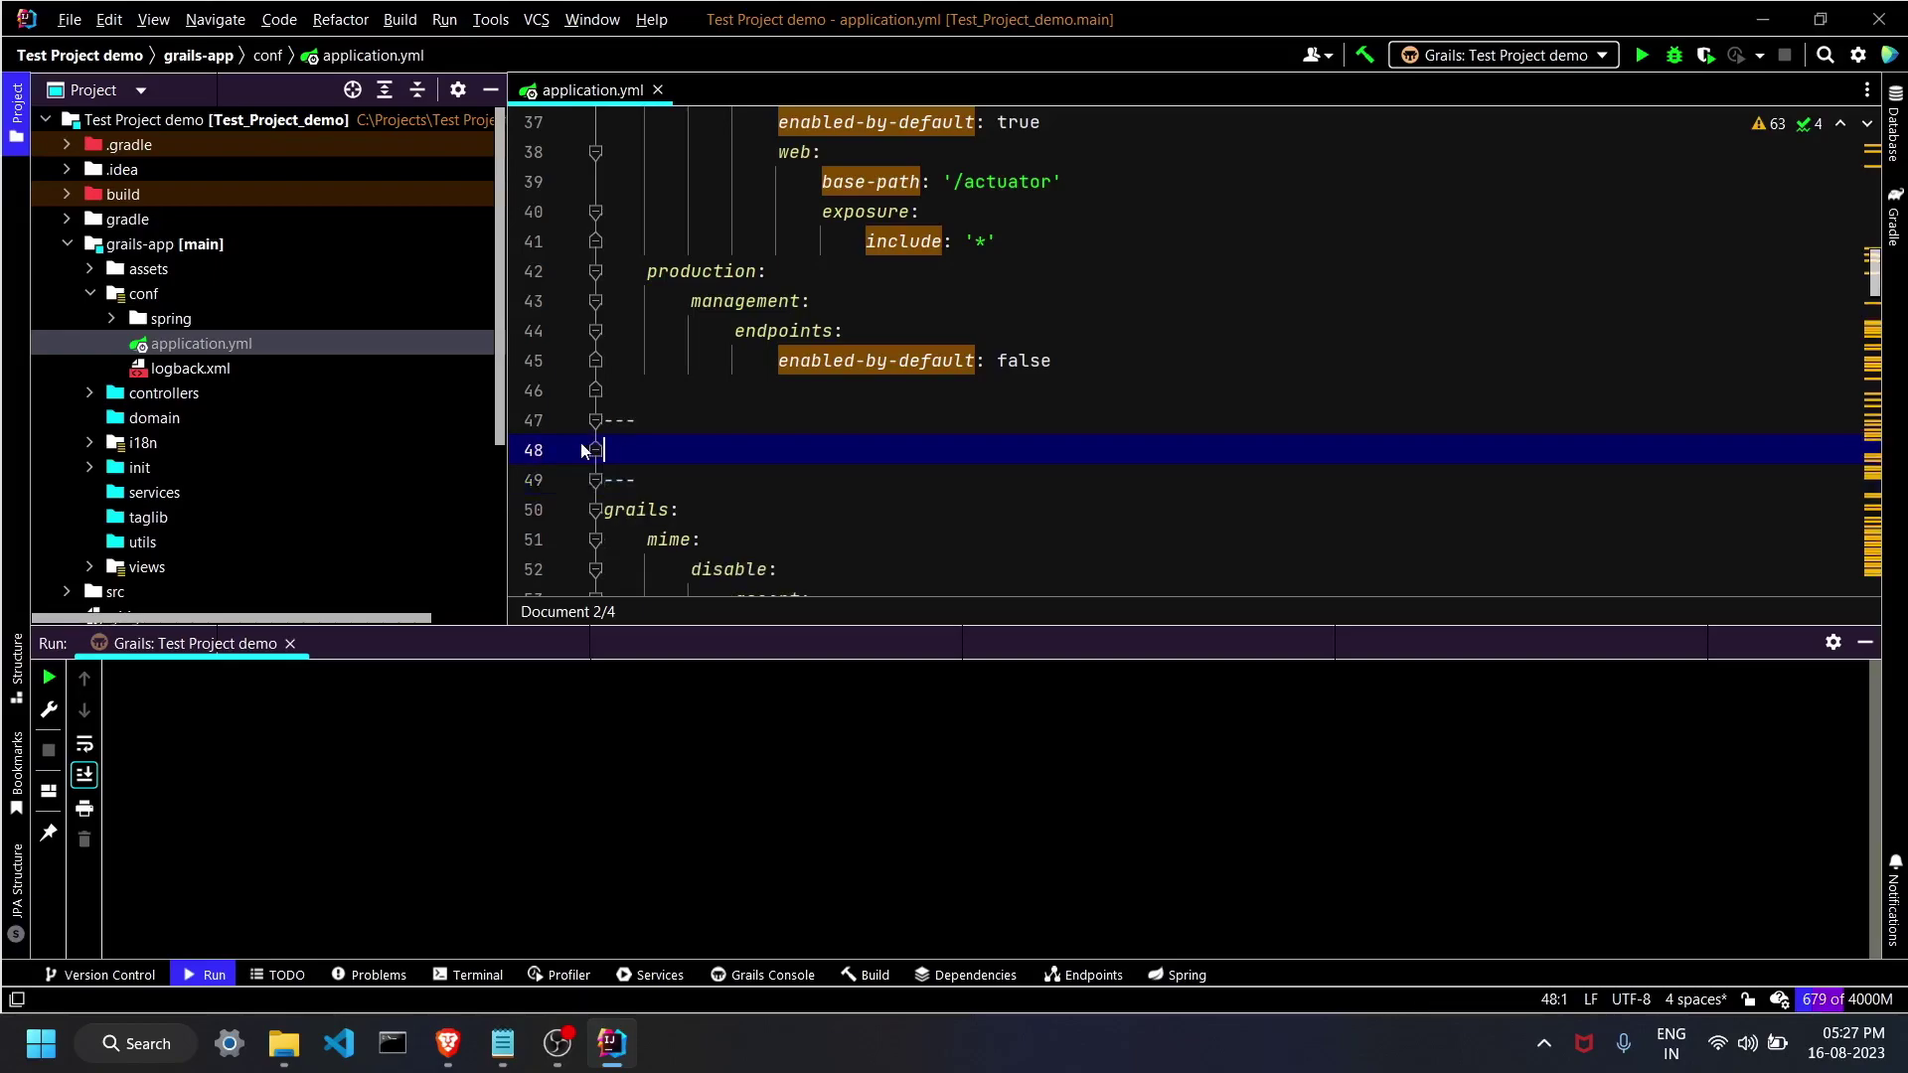
key(BackSpace)
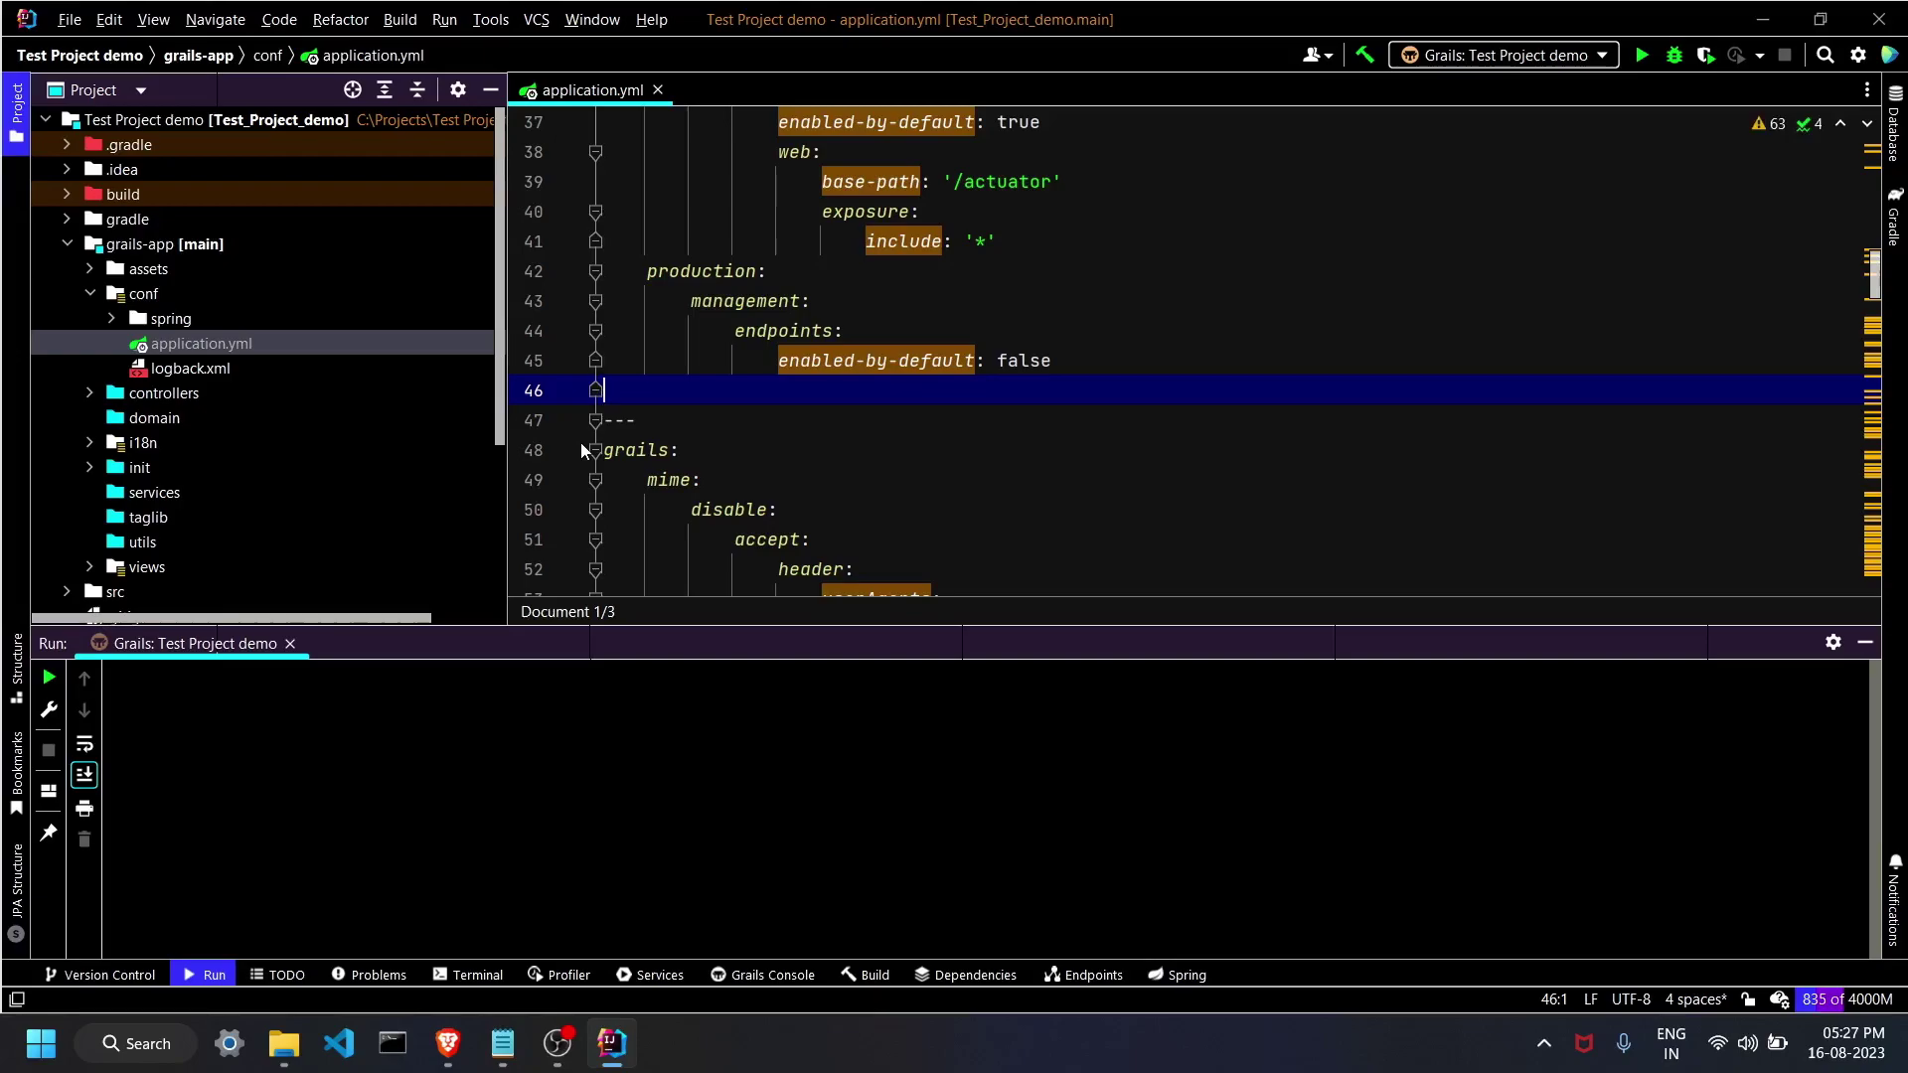
click(651, 431)
Start the application from the project's terminal with the command grails run-app.
click(464, 977)
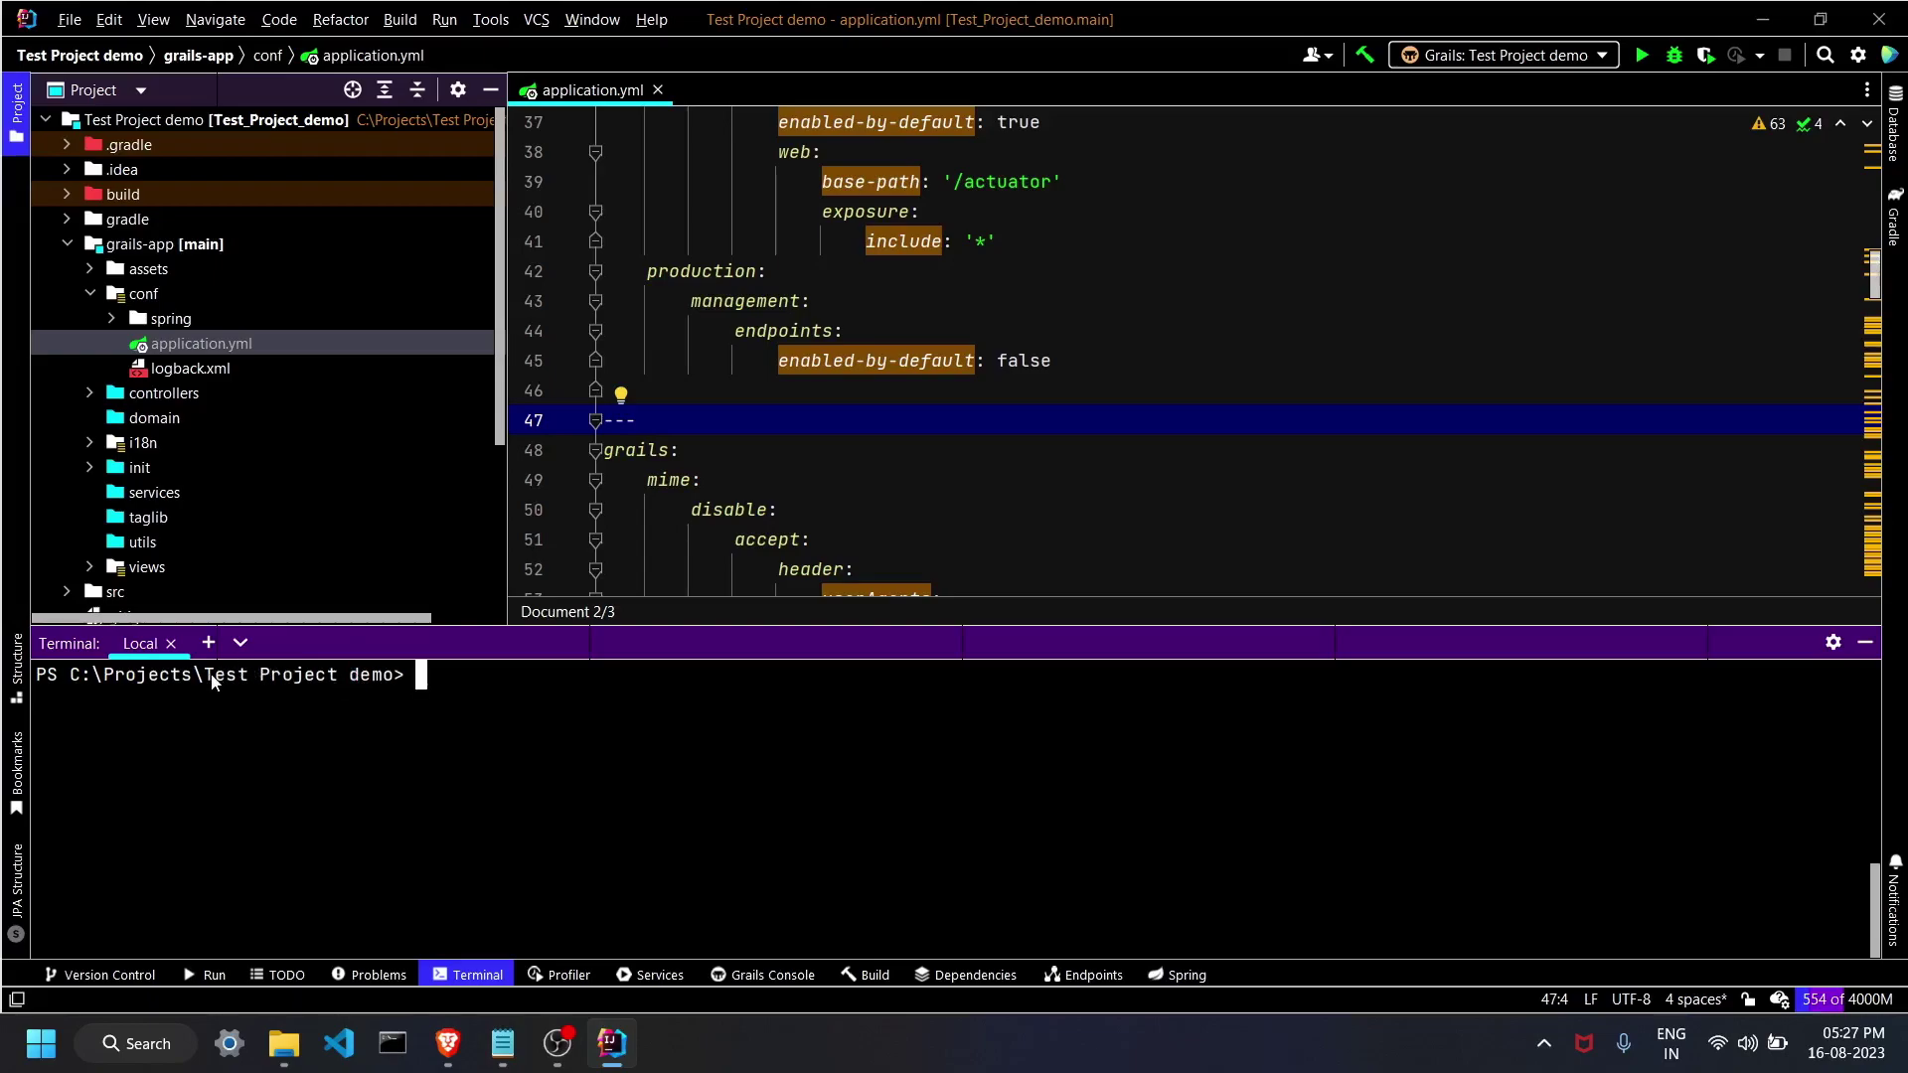
drag(212, 681, 397, 686)
click(423, 690)
text(grails run-)
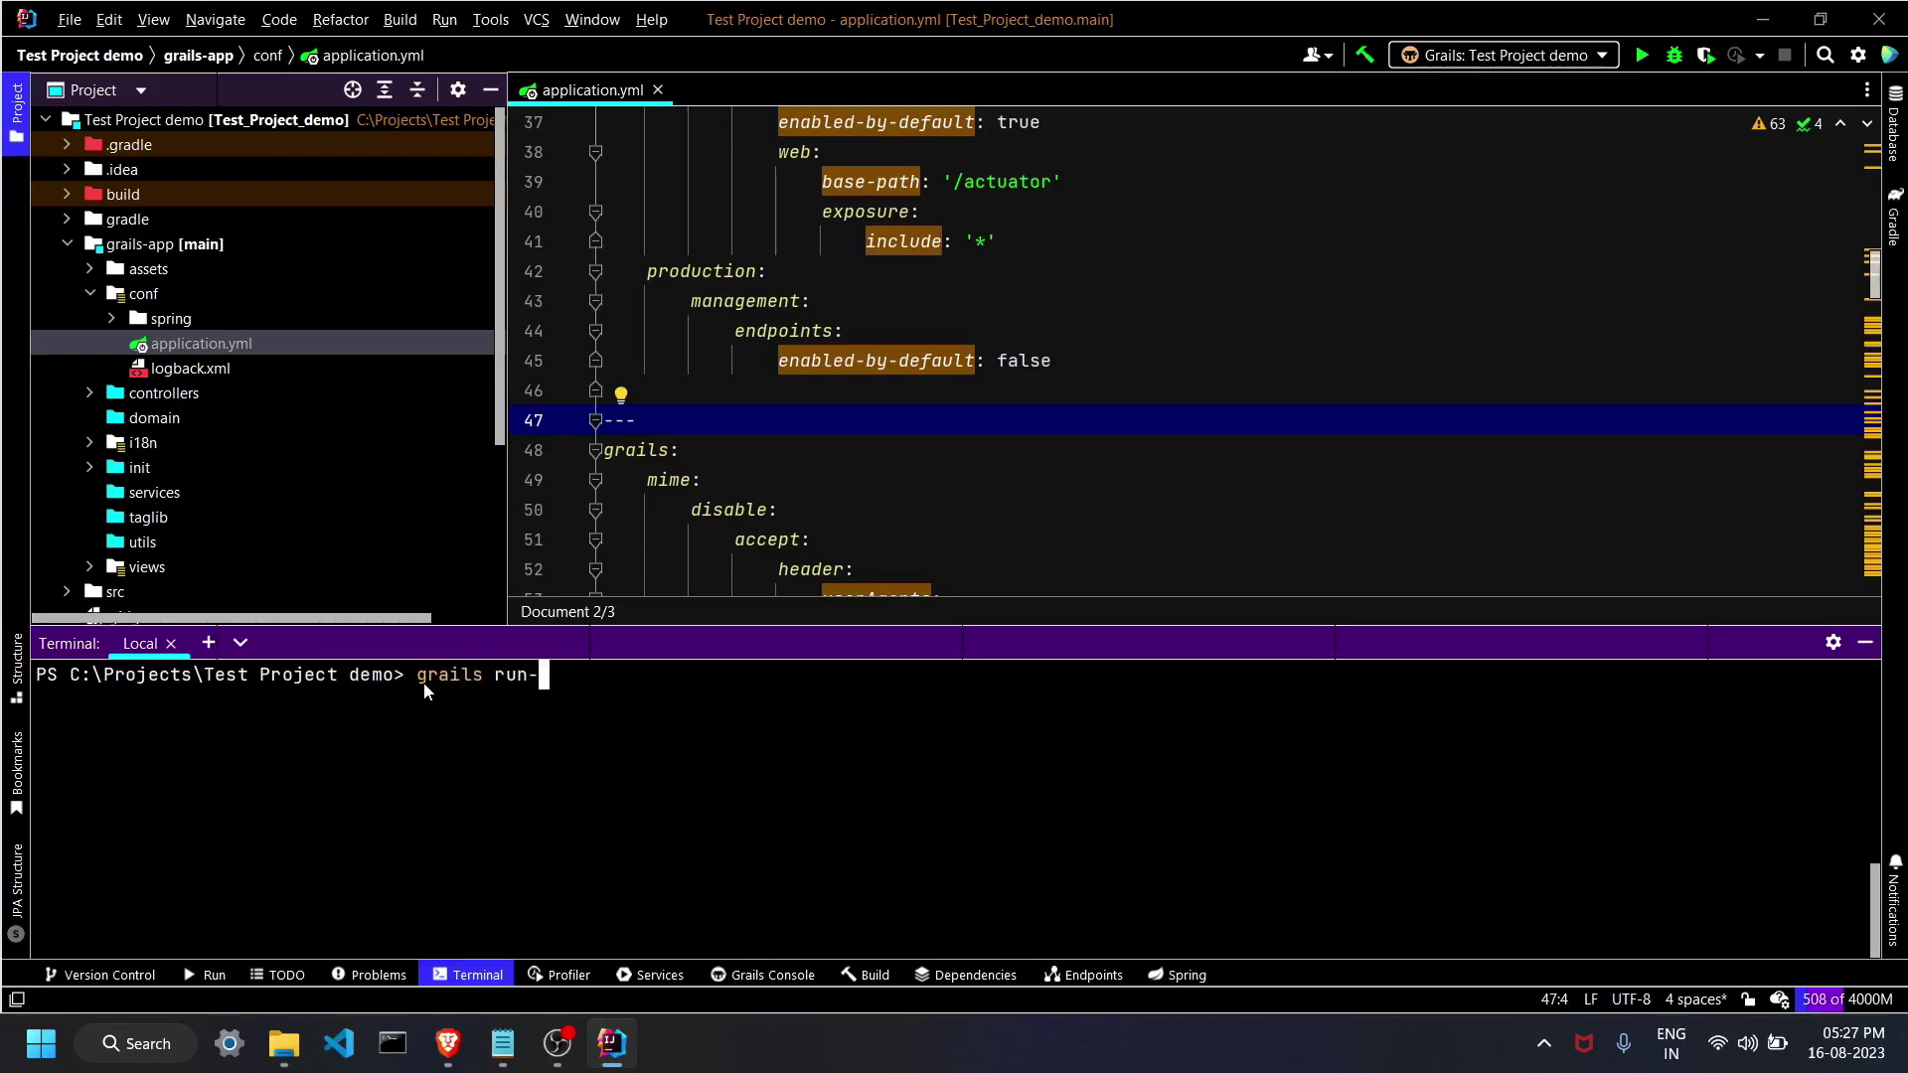
text(app)
key(Return)
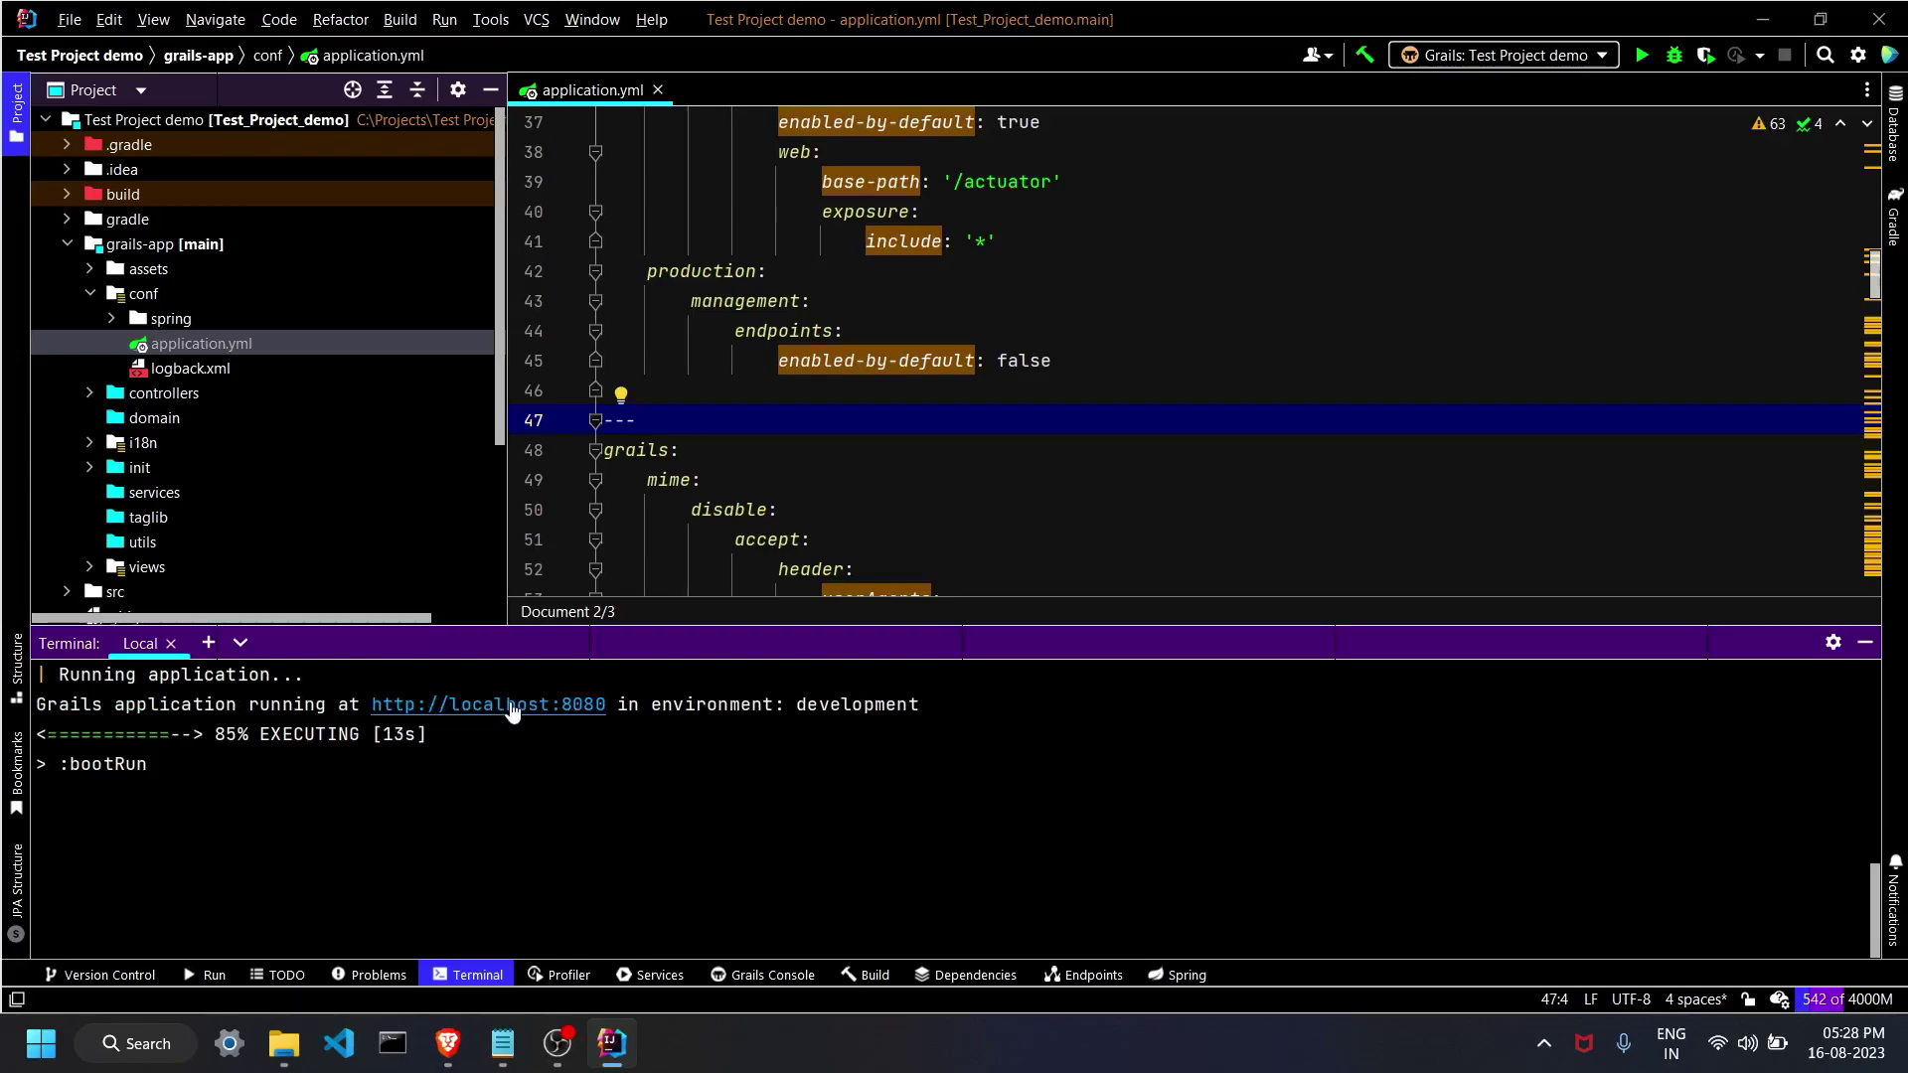
Check the application at localhost:8080 in the browser, close both Welcome to Grails tabs and open an empty tab.
click(511, 708)
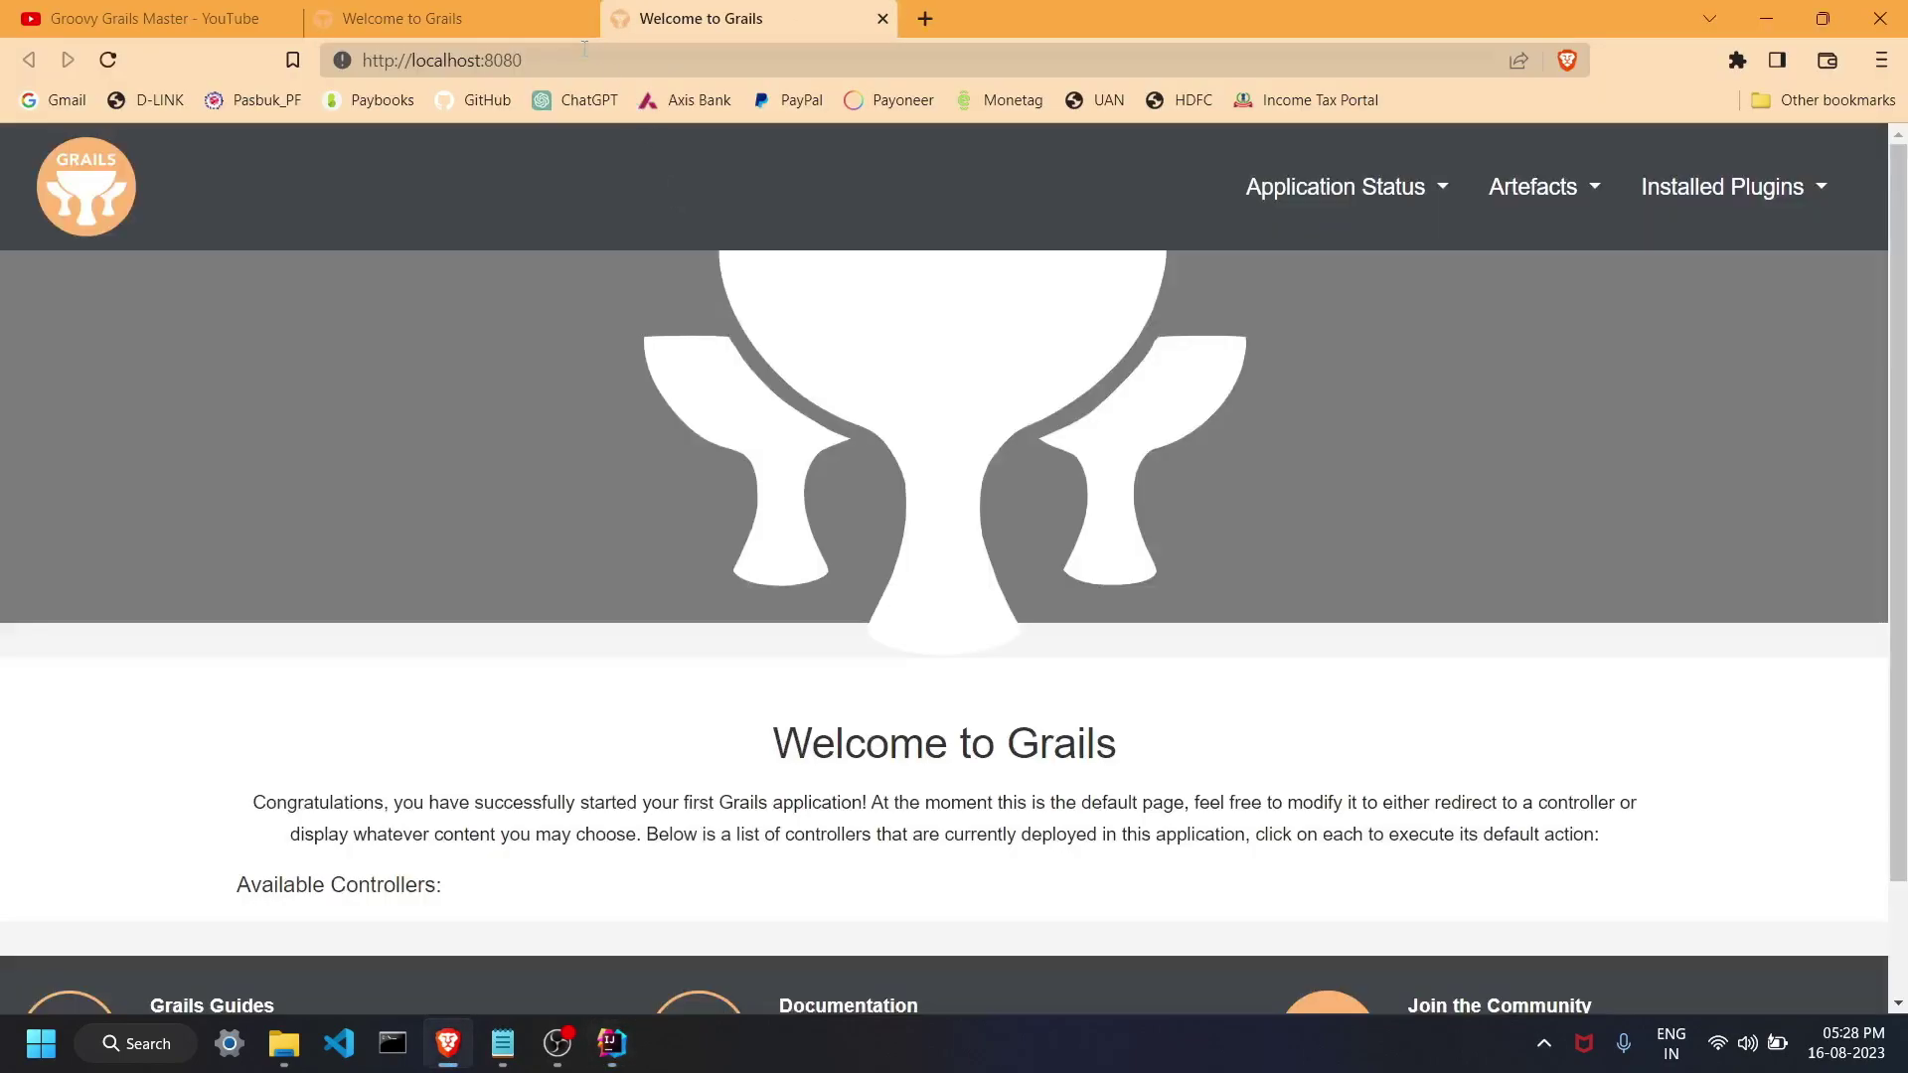
click(559, 57)
click(587, 19)
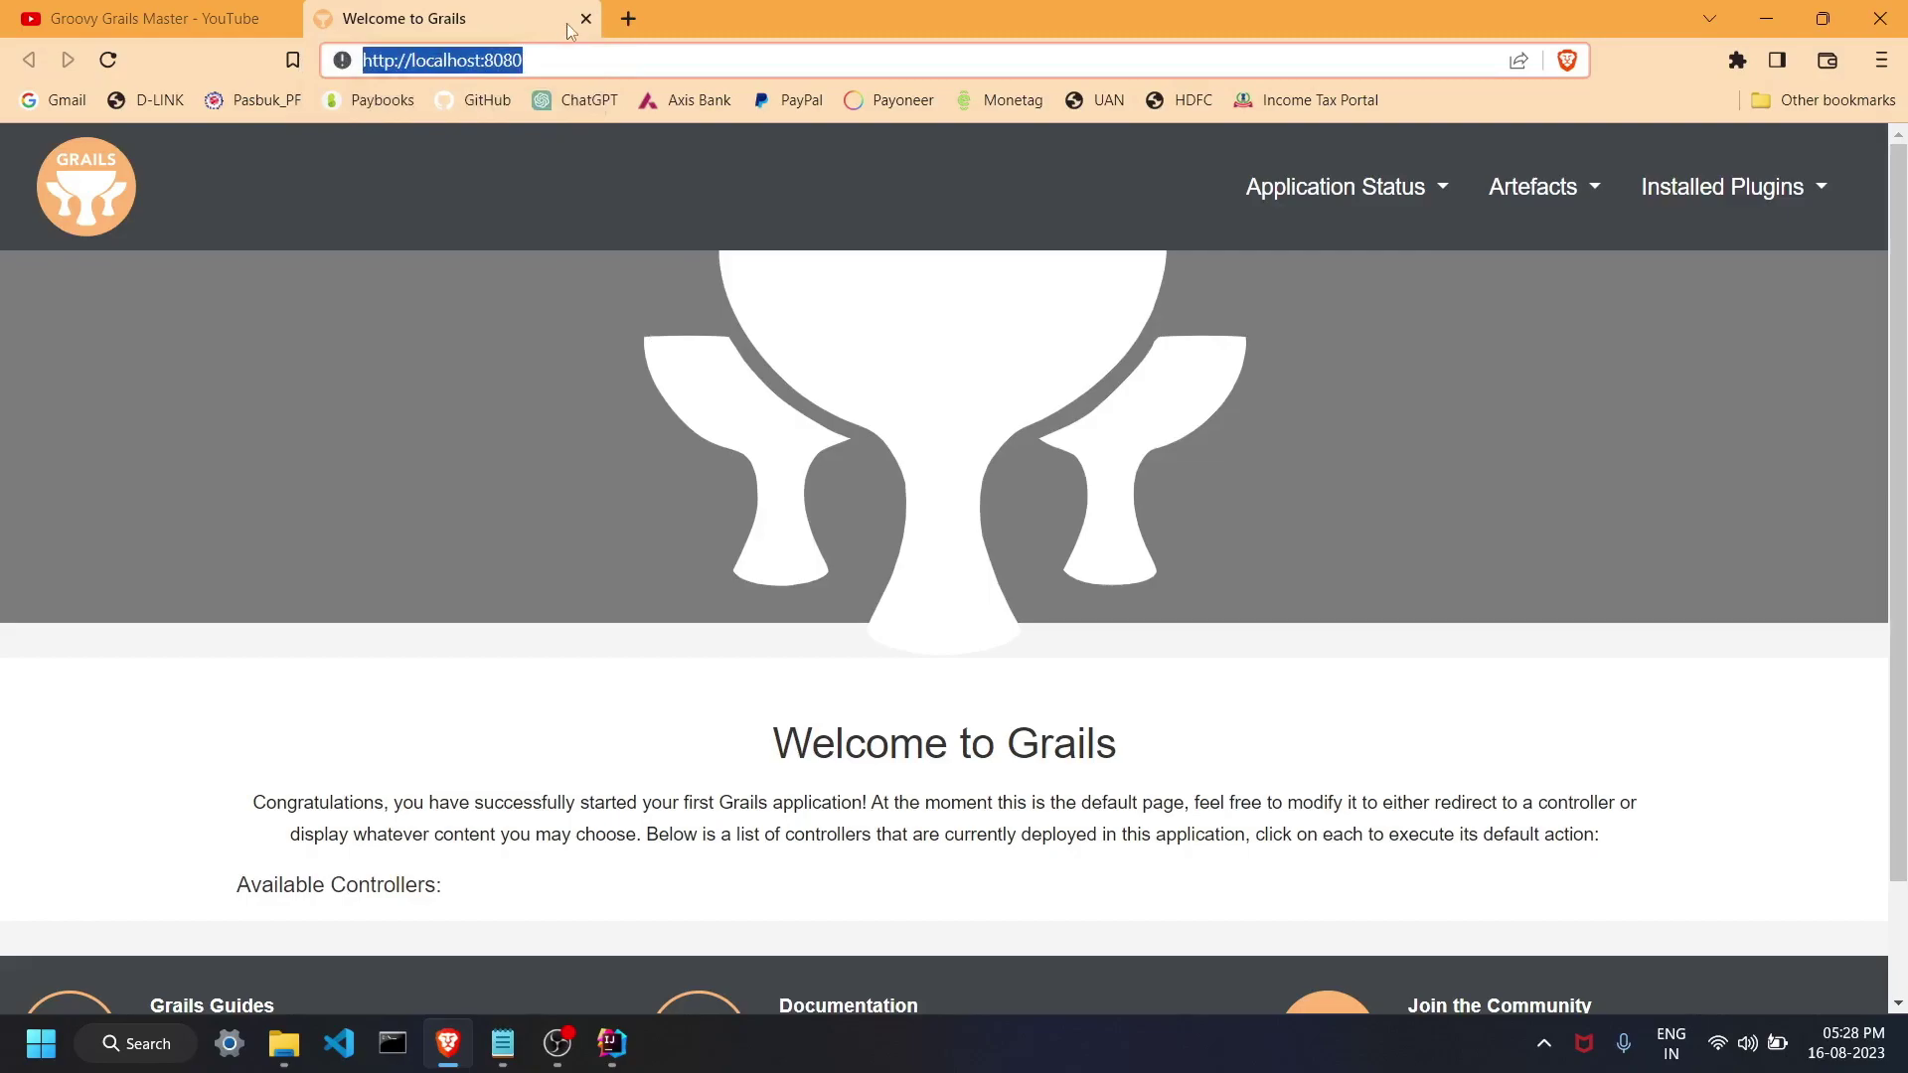
click(585, 19)
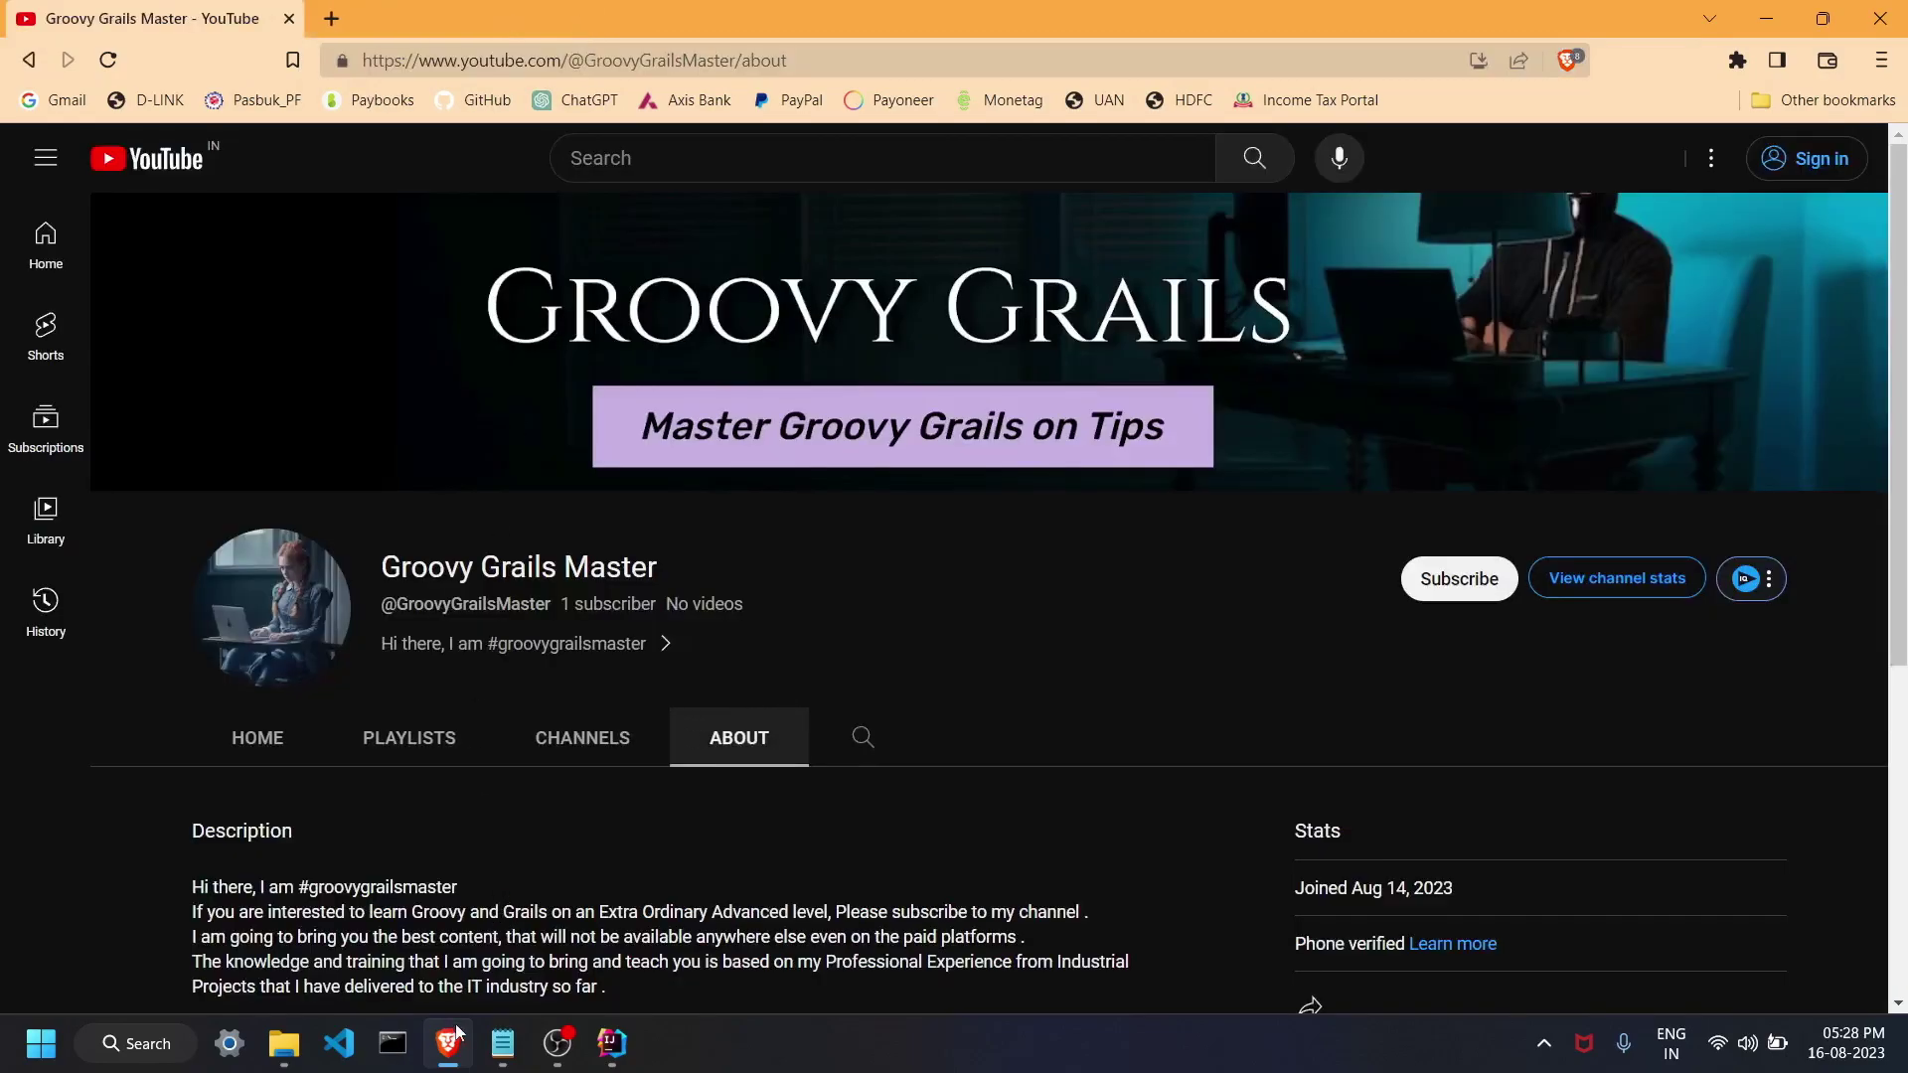
key(ctrl+t)
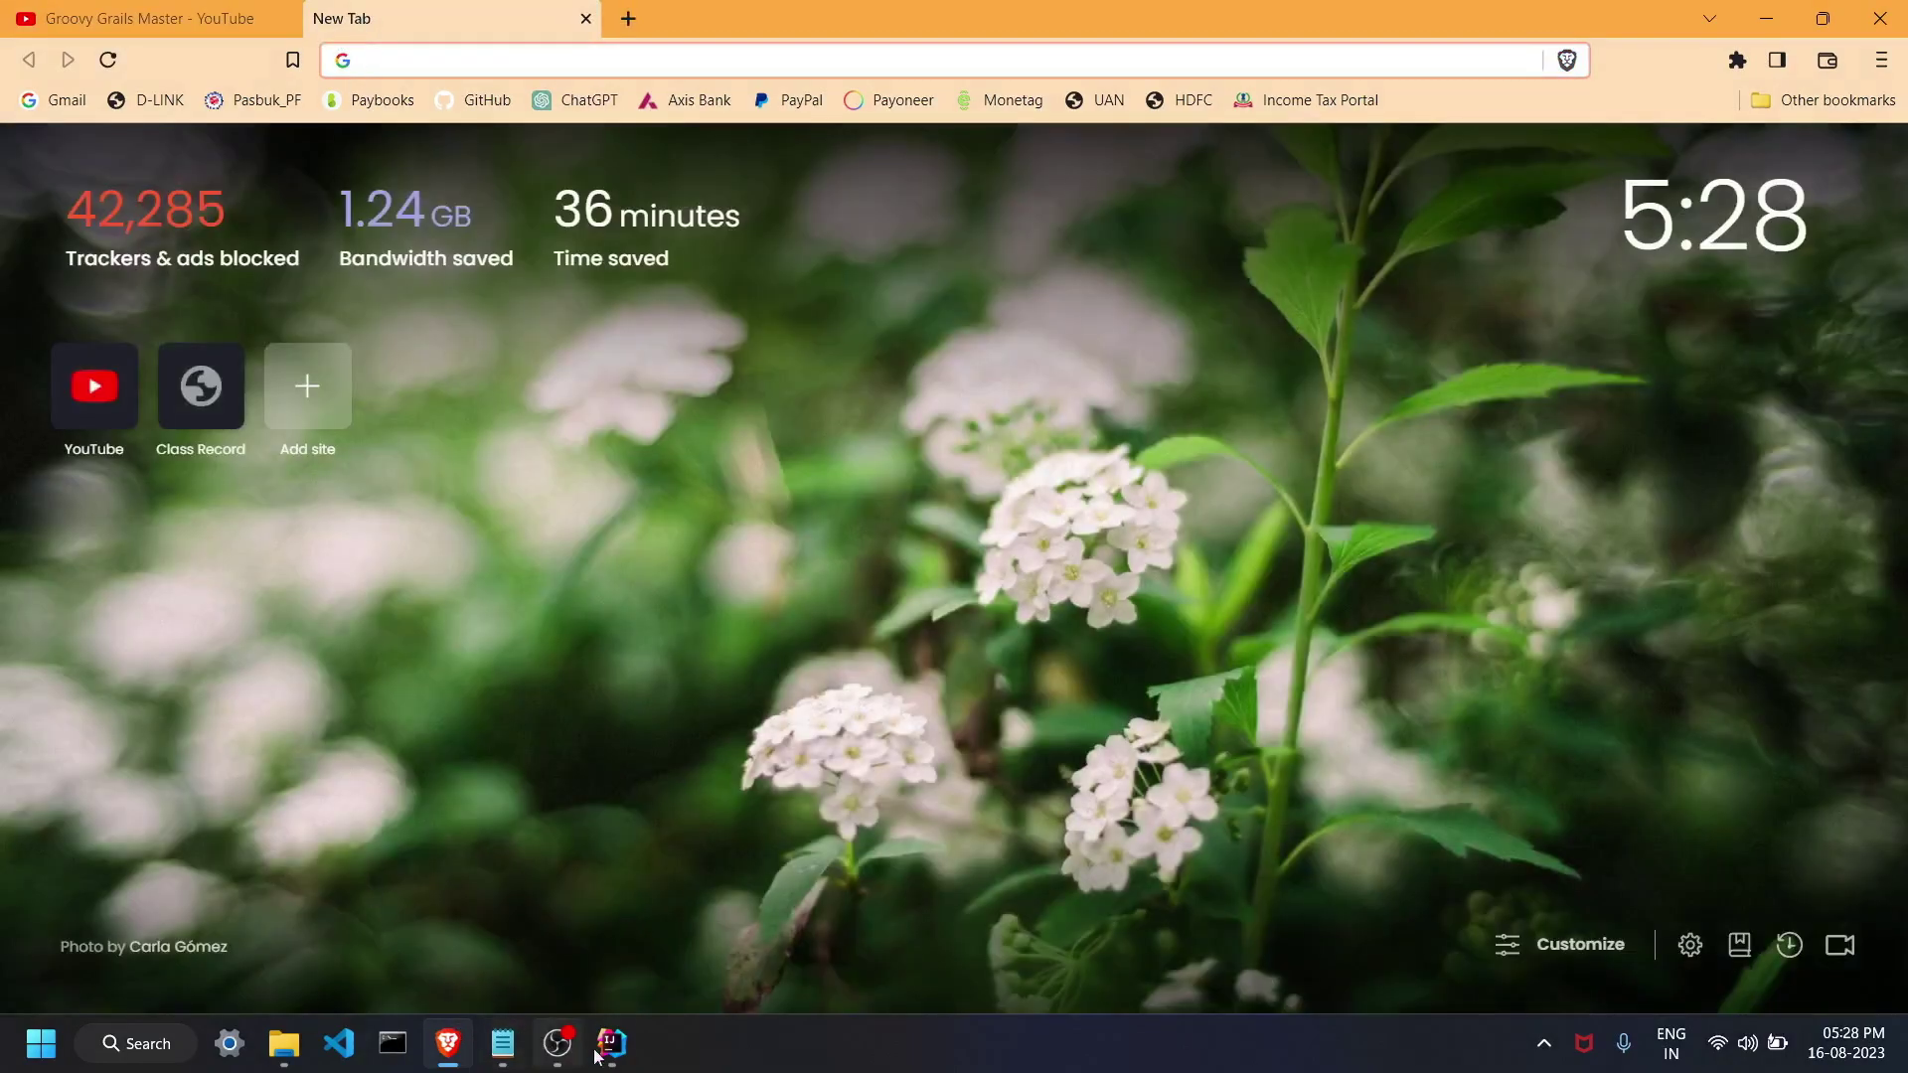
Switch back to IntelliJ IDEA, terminate the grails run-app job and clear the terminal with cls.
click(611, 1044)
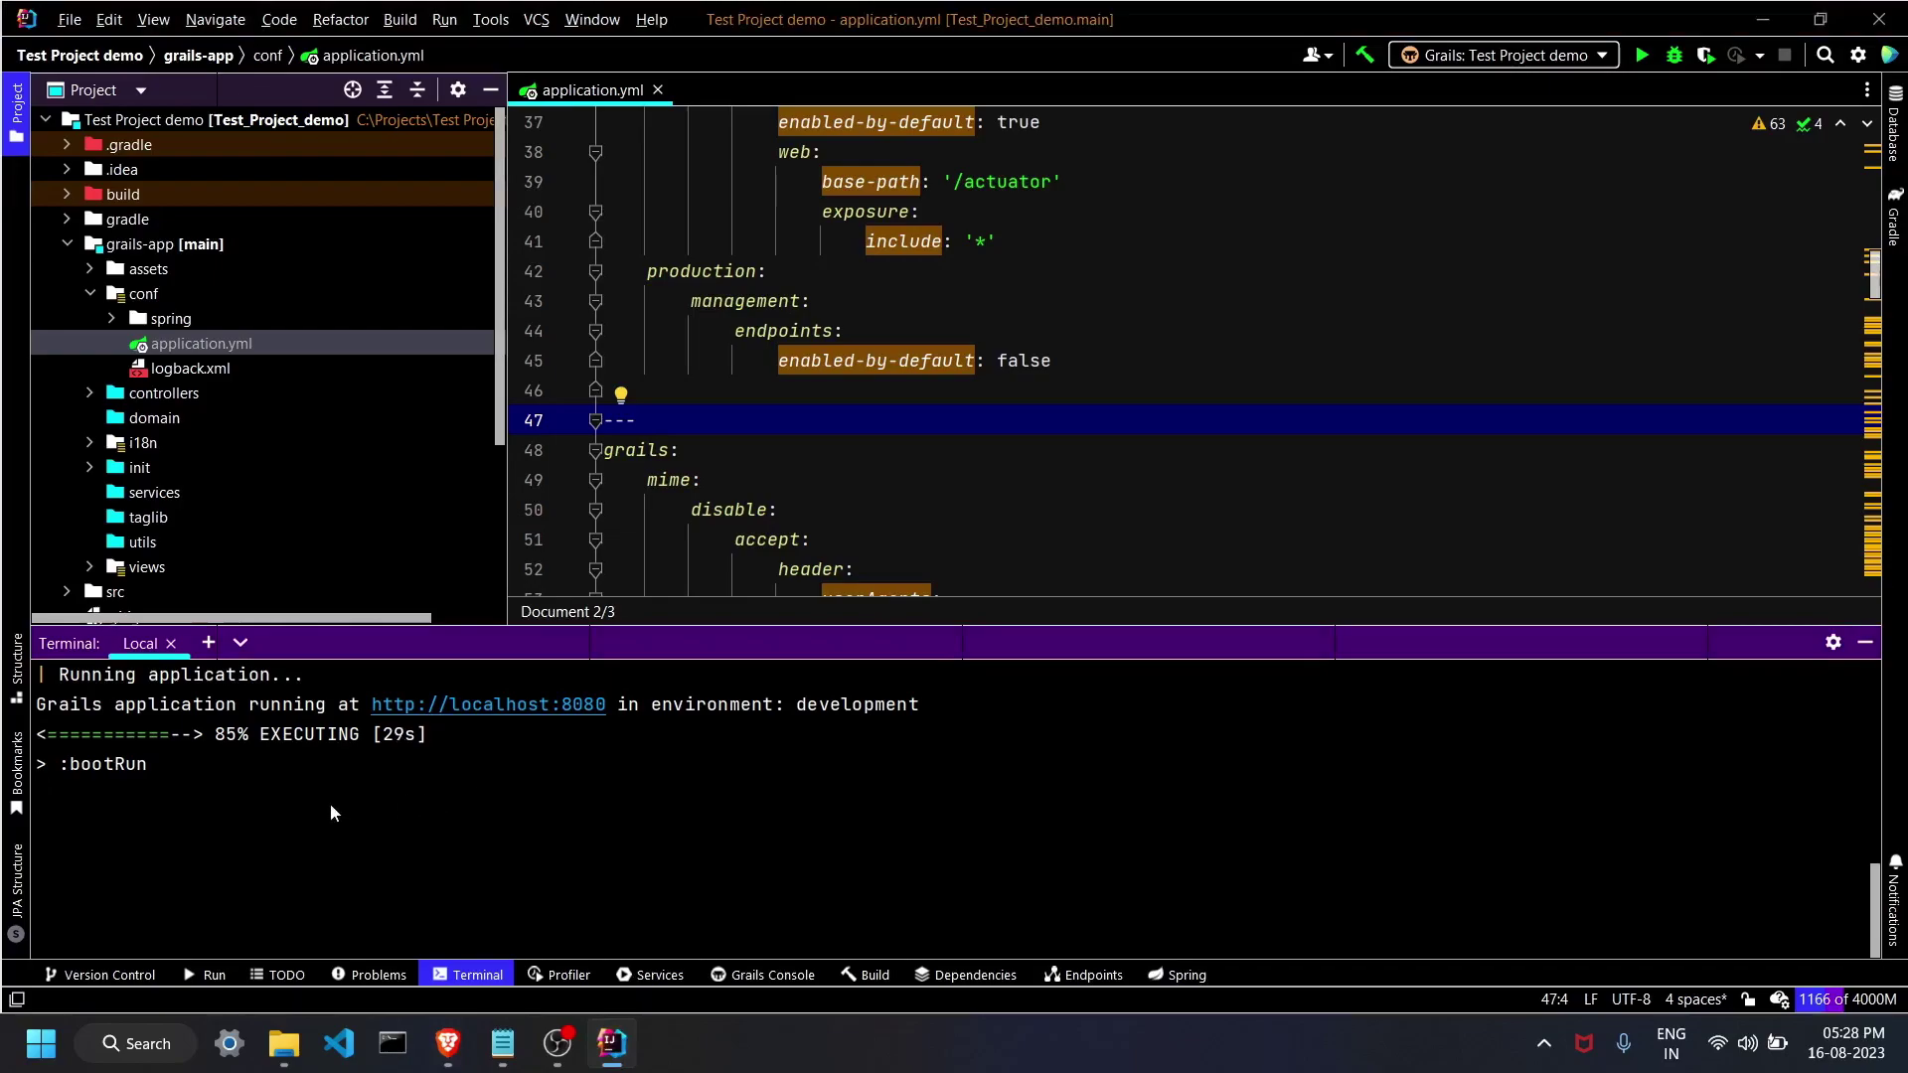
key(ctrl+c)
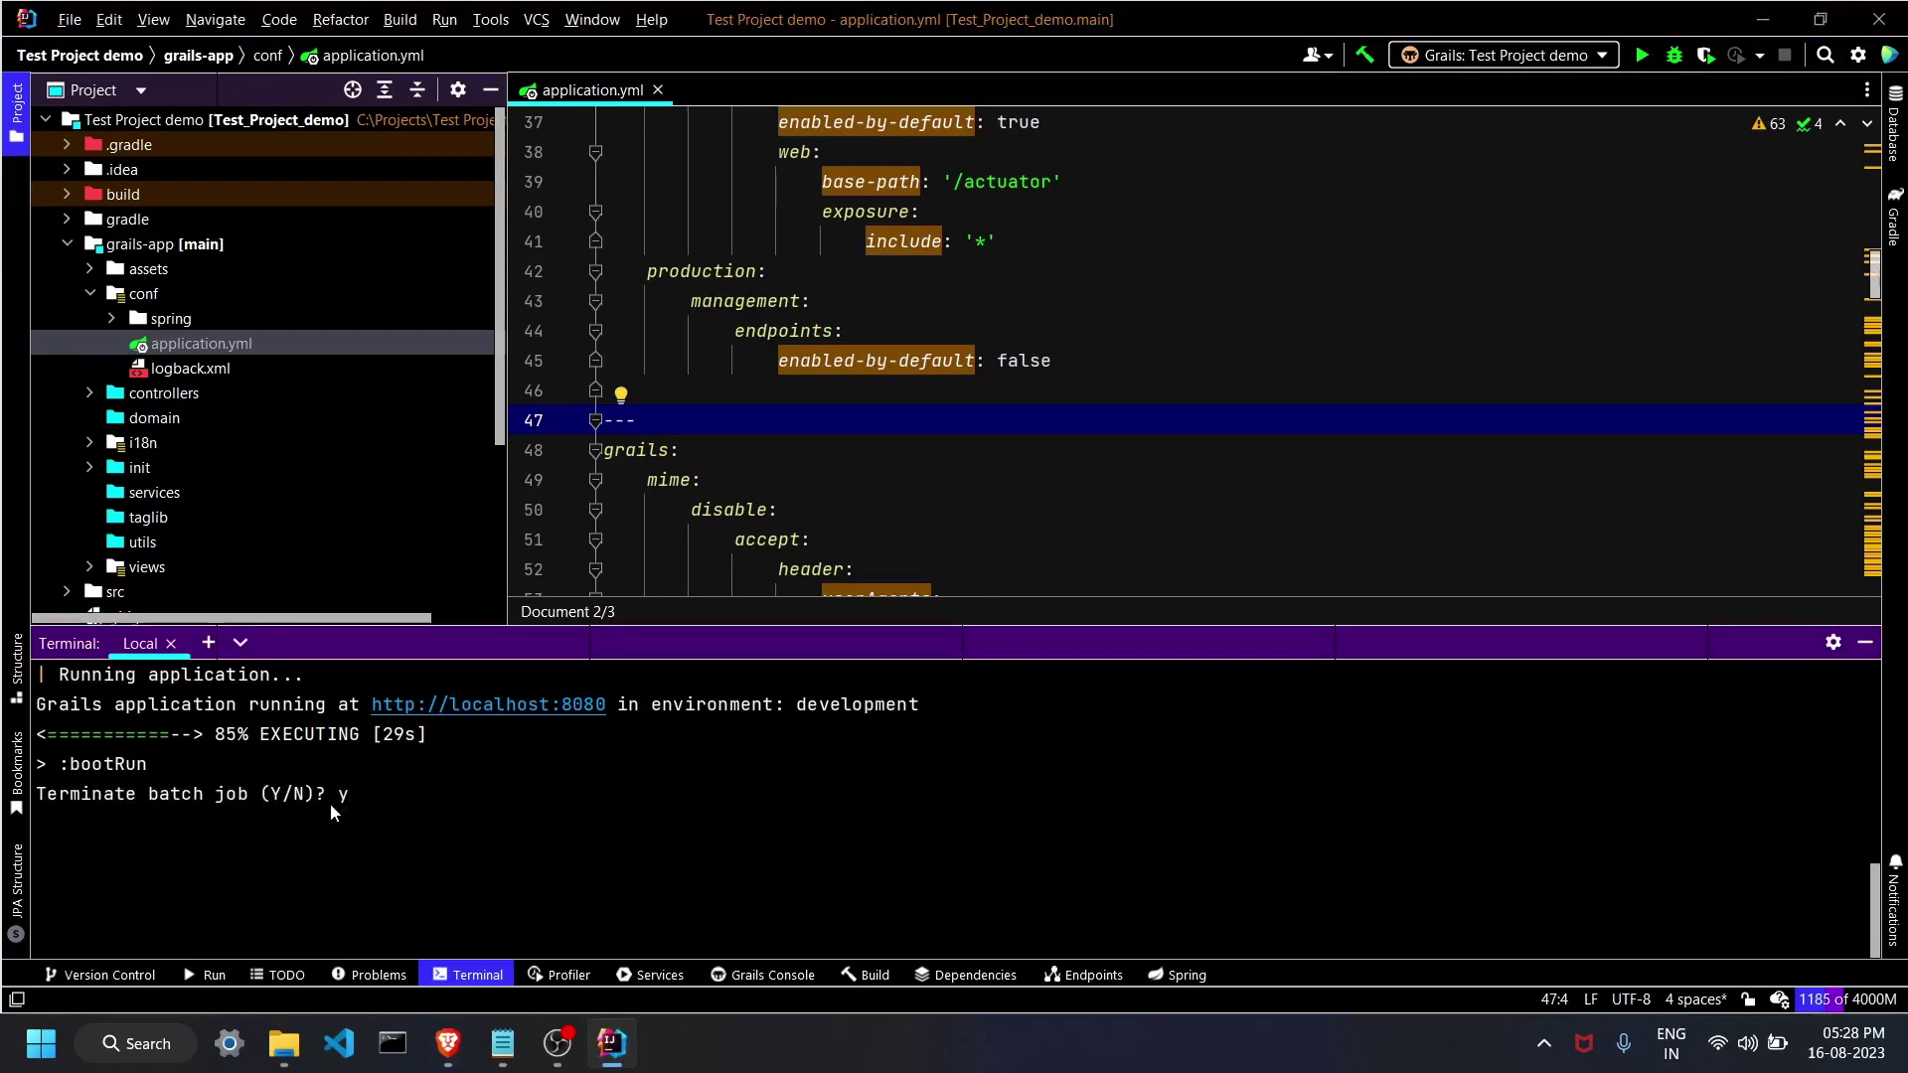
key(Return)
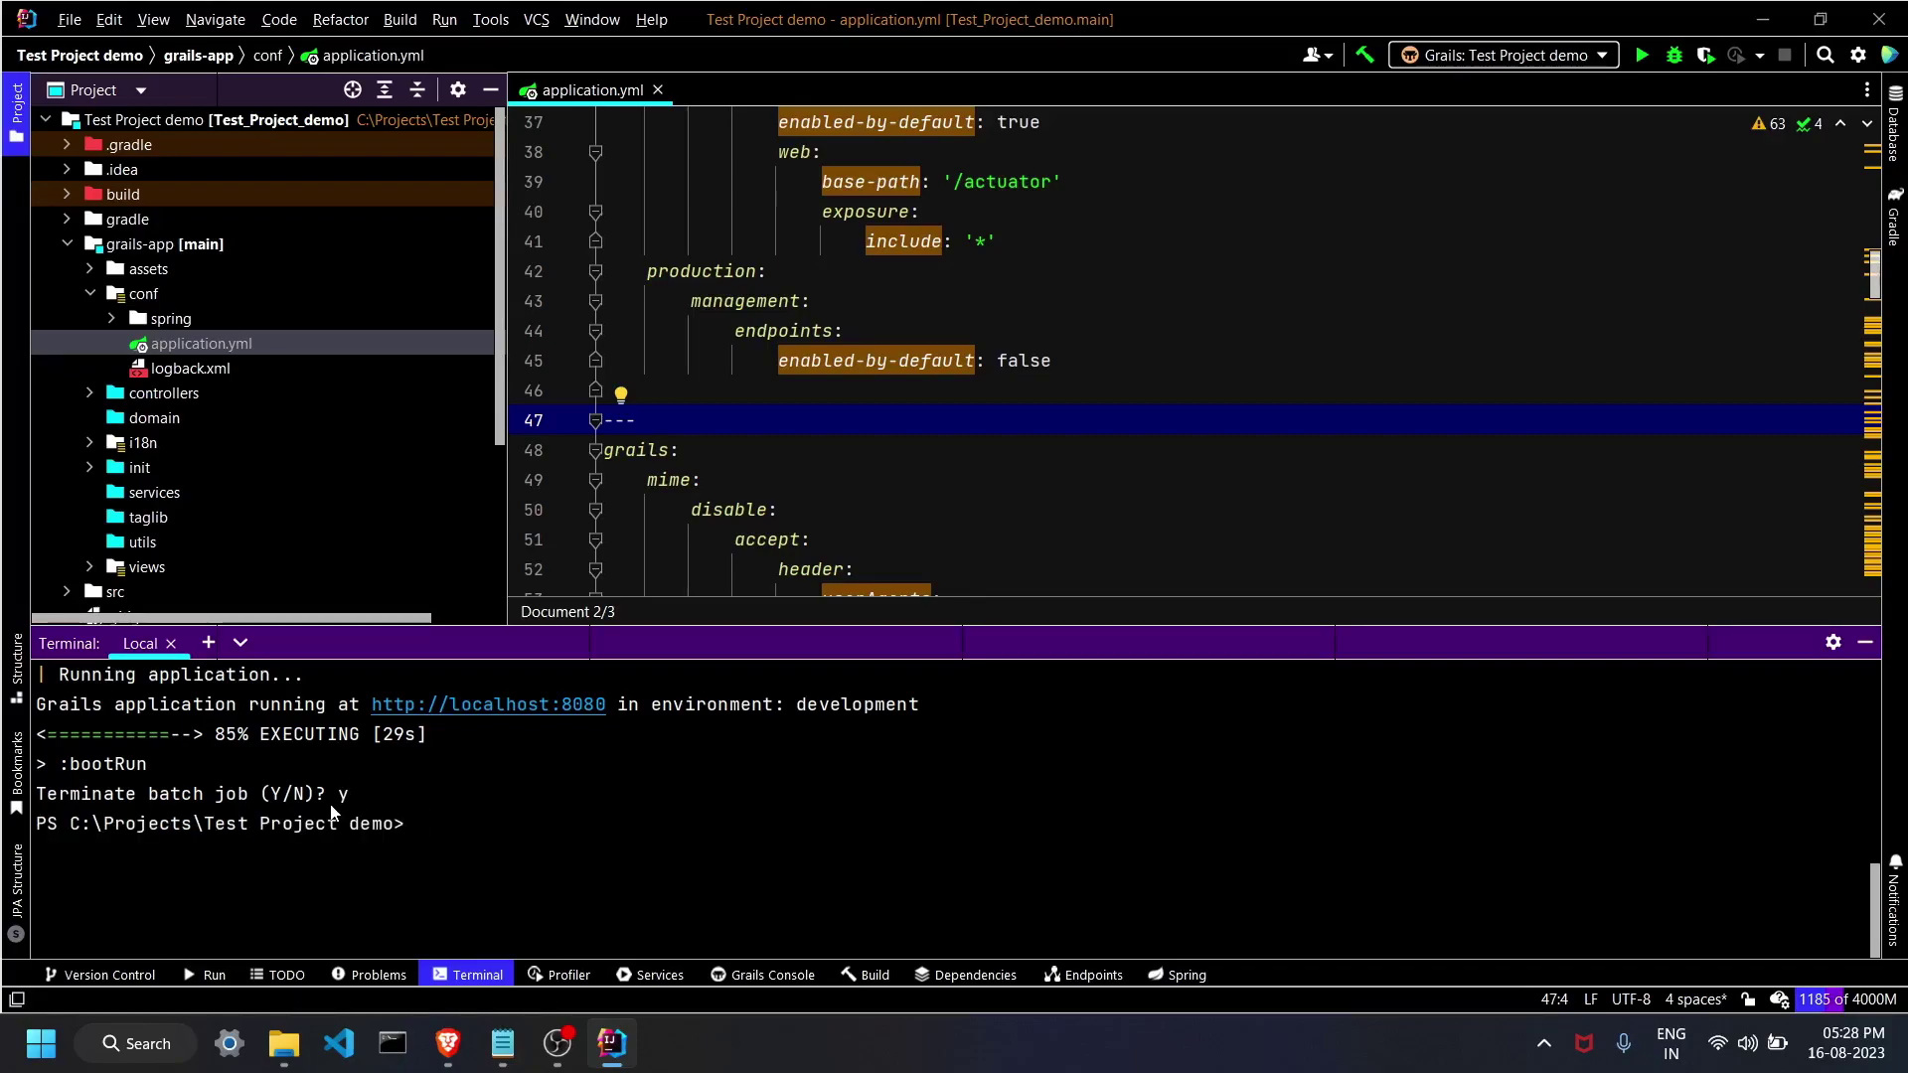
text(cls)
key(Return)
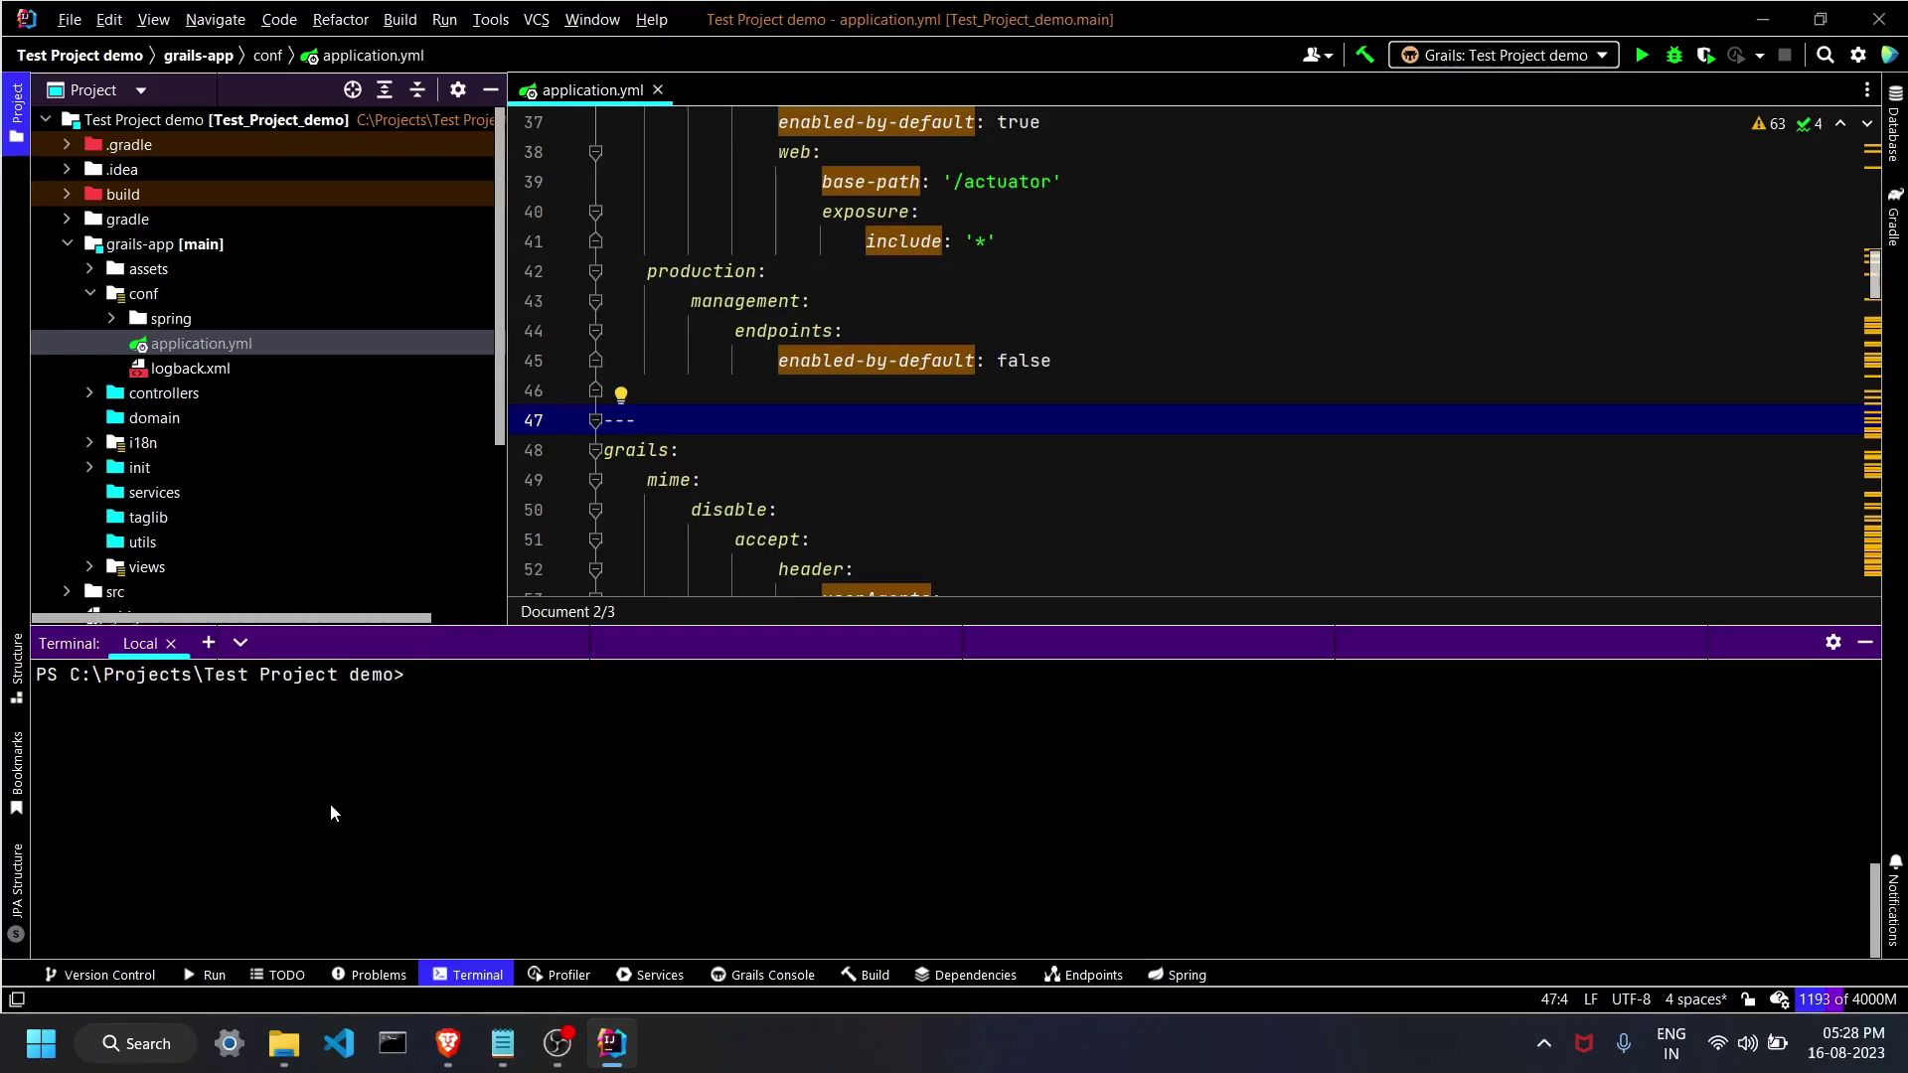
Copy the command grails run-app -port 8090 from the Instructions for Windows note into the IntelliJ IDEA terminal.
mouse_move(524, 1049)
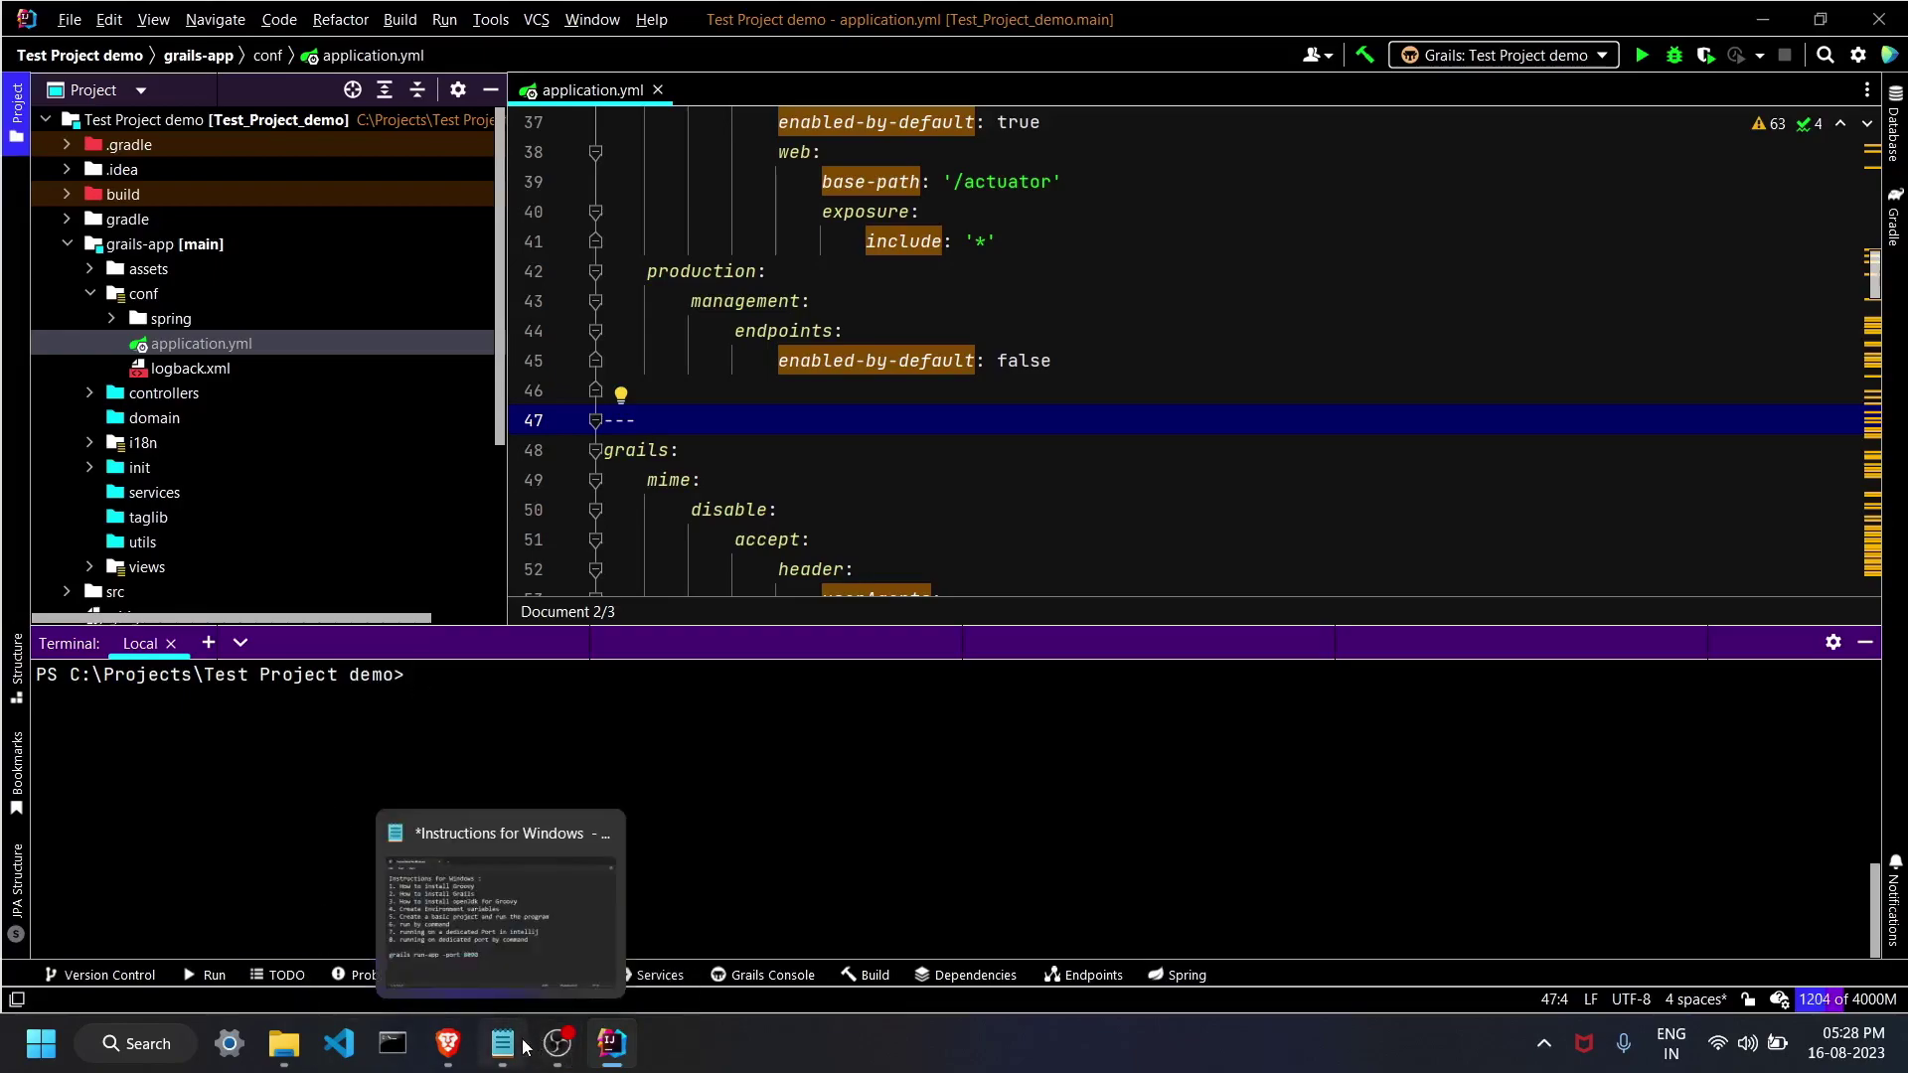
click(502, 895)
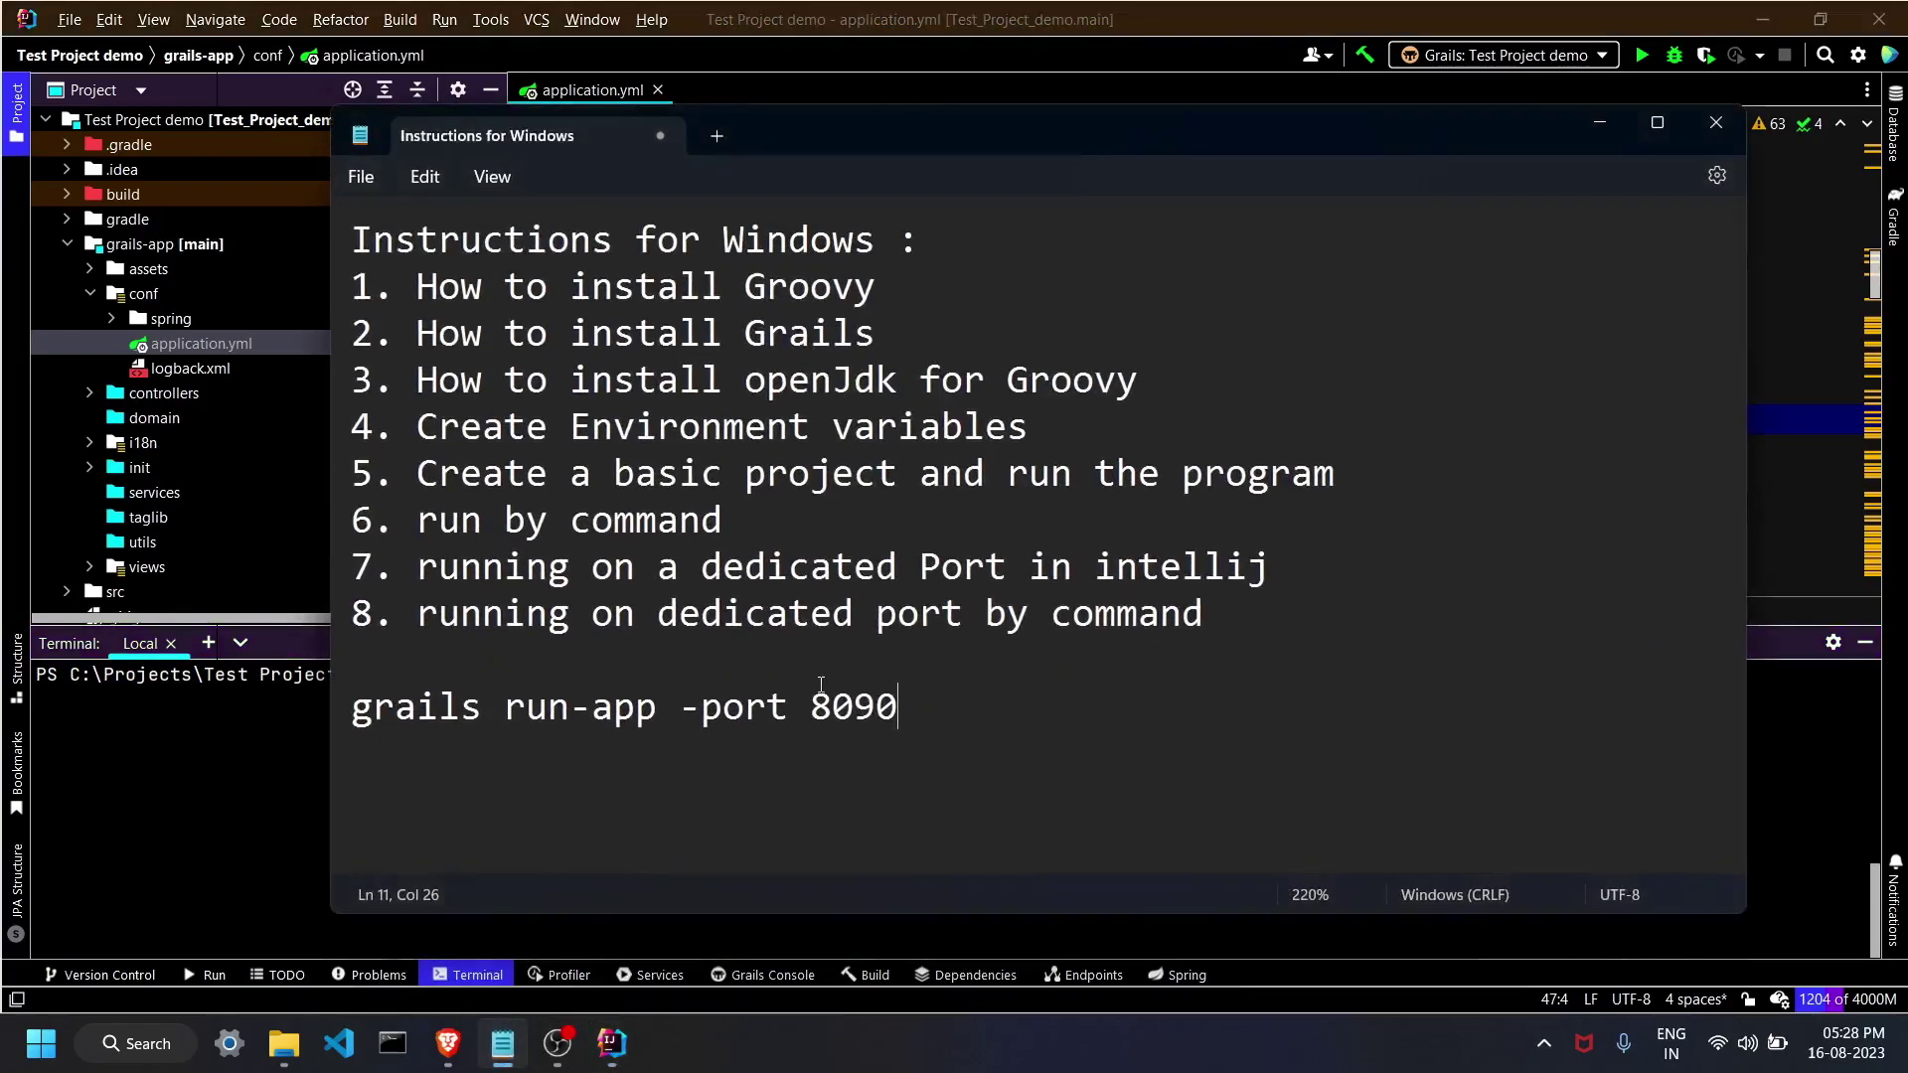
drag(899, 707, 339, 717)
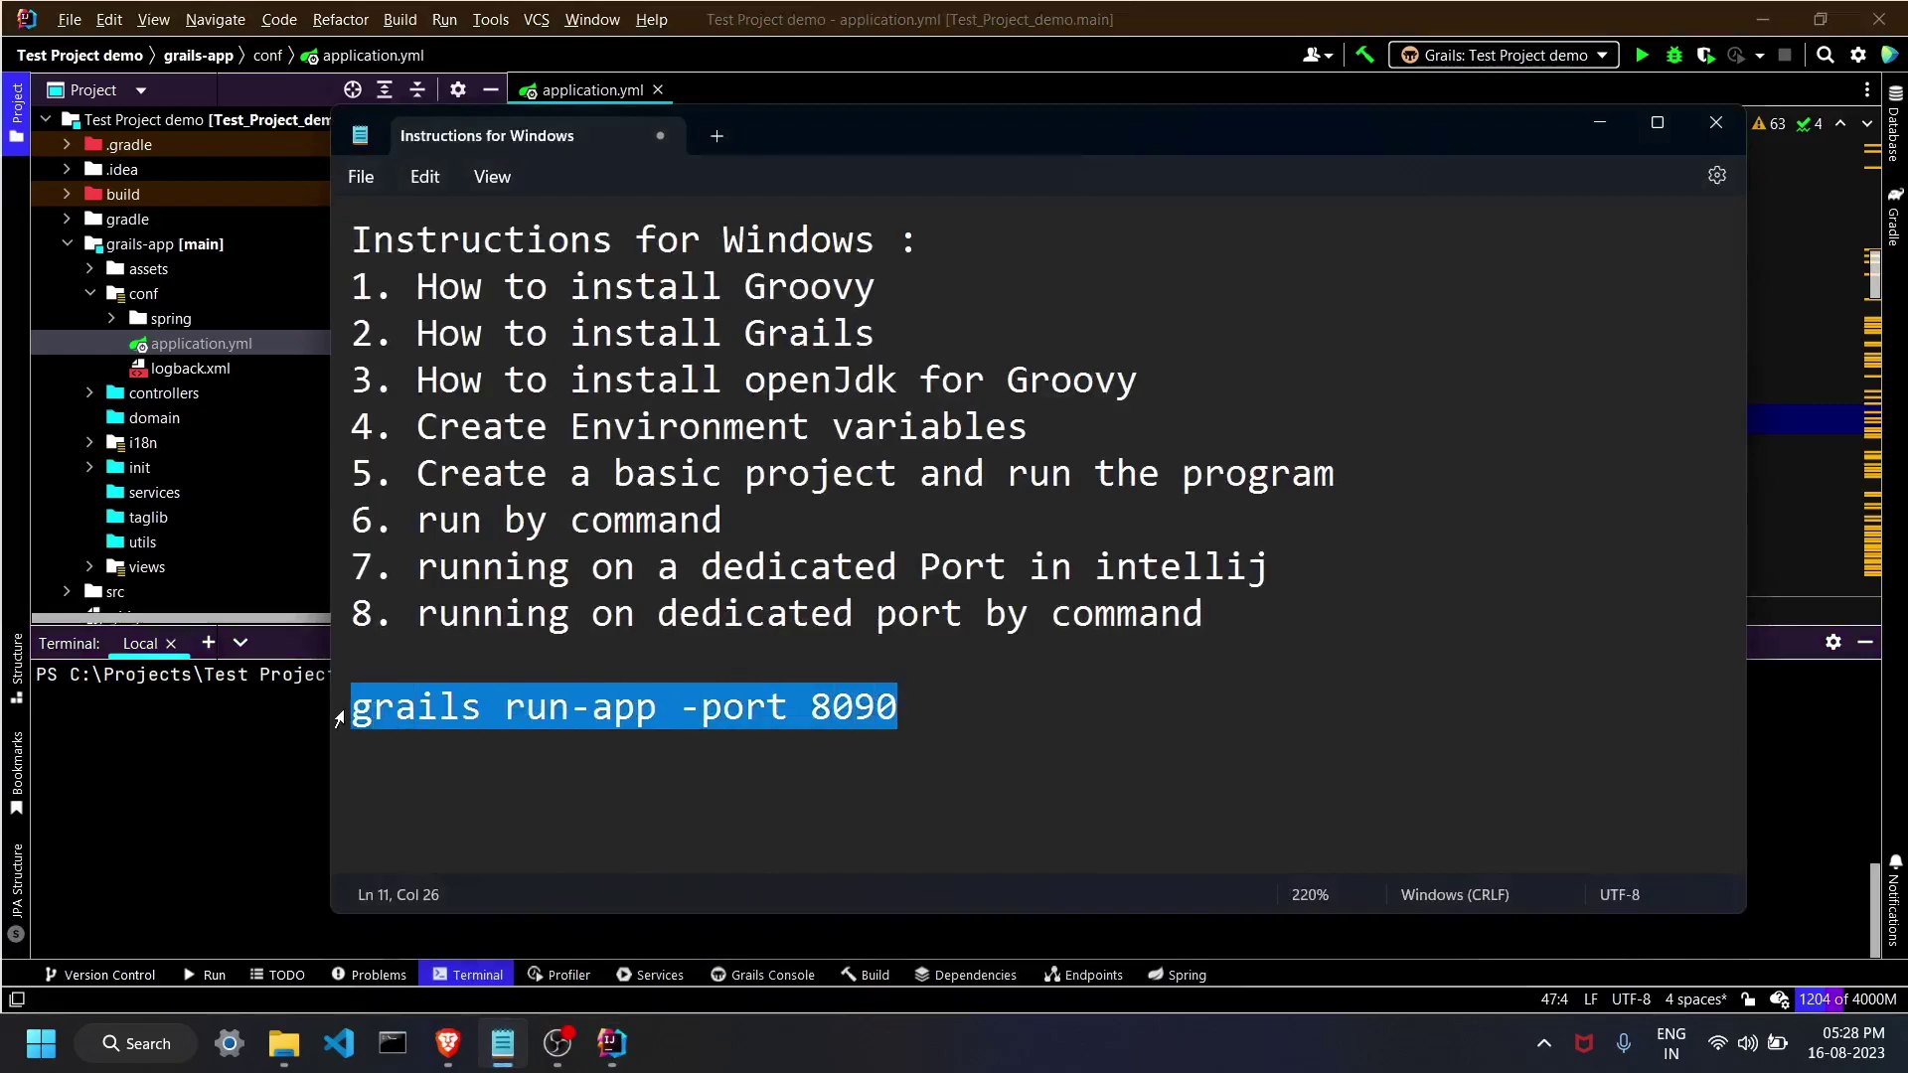
key(alt+Tab)
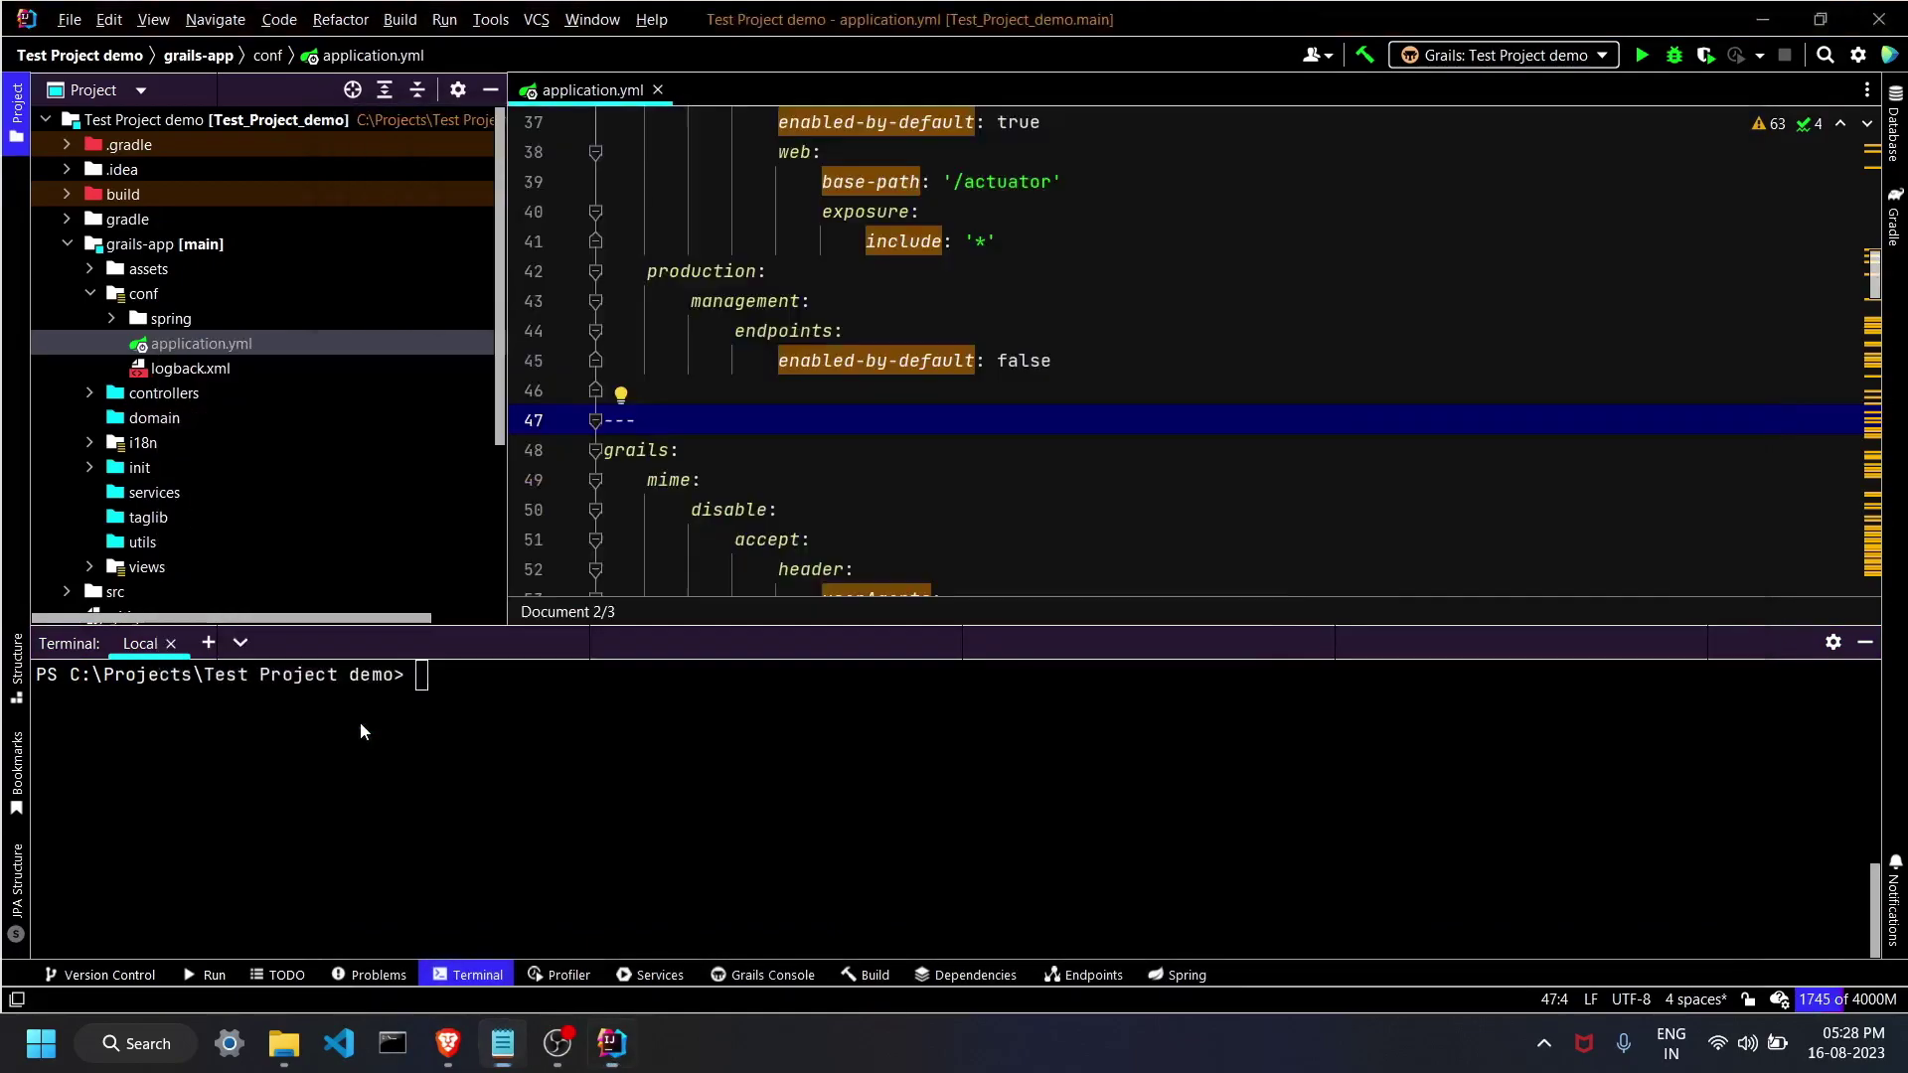
click(438, 709)
key(ctrl+v)
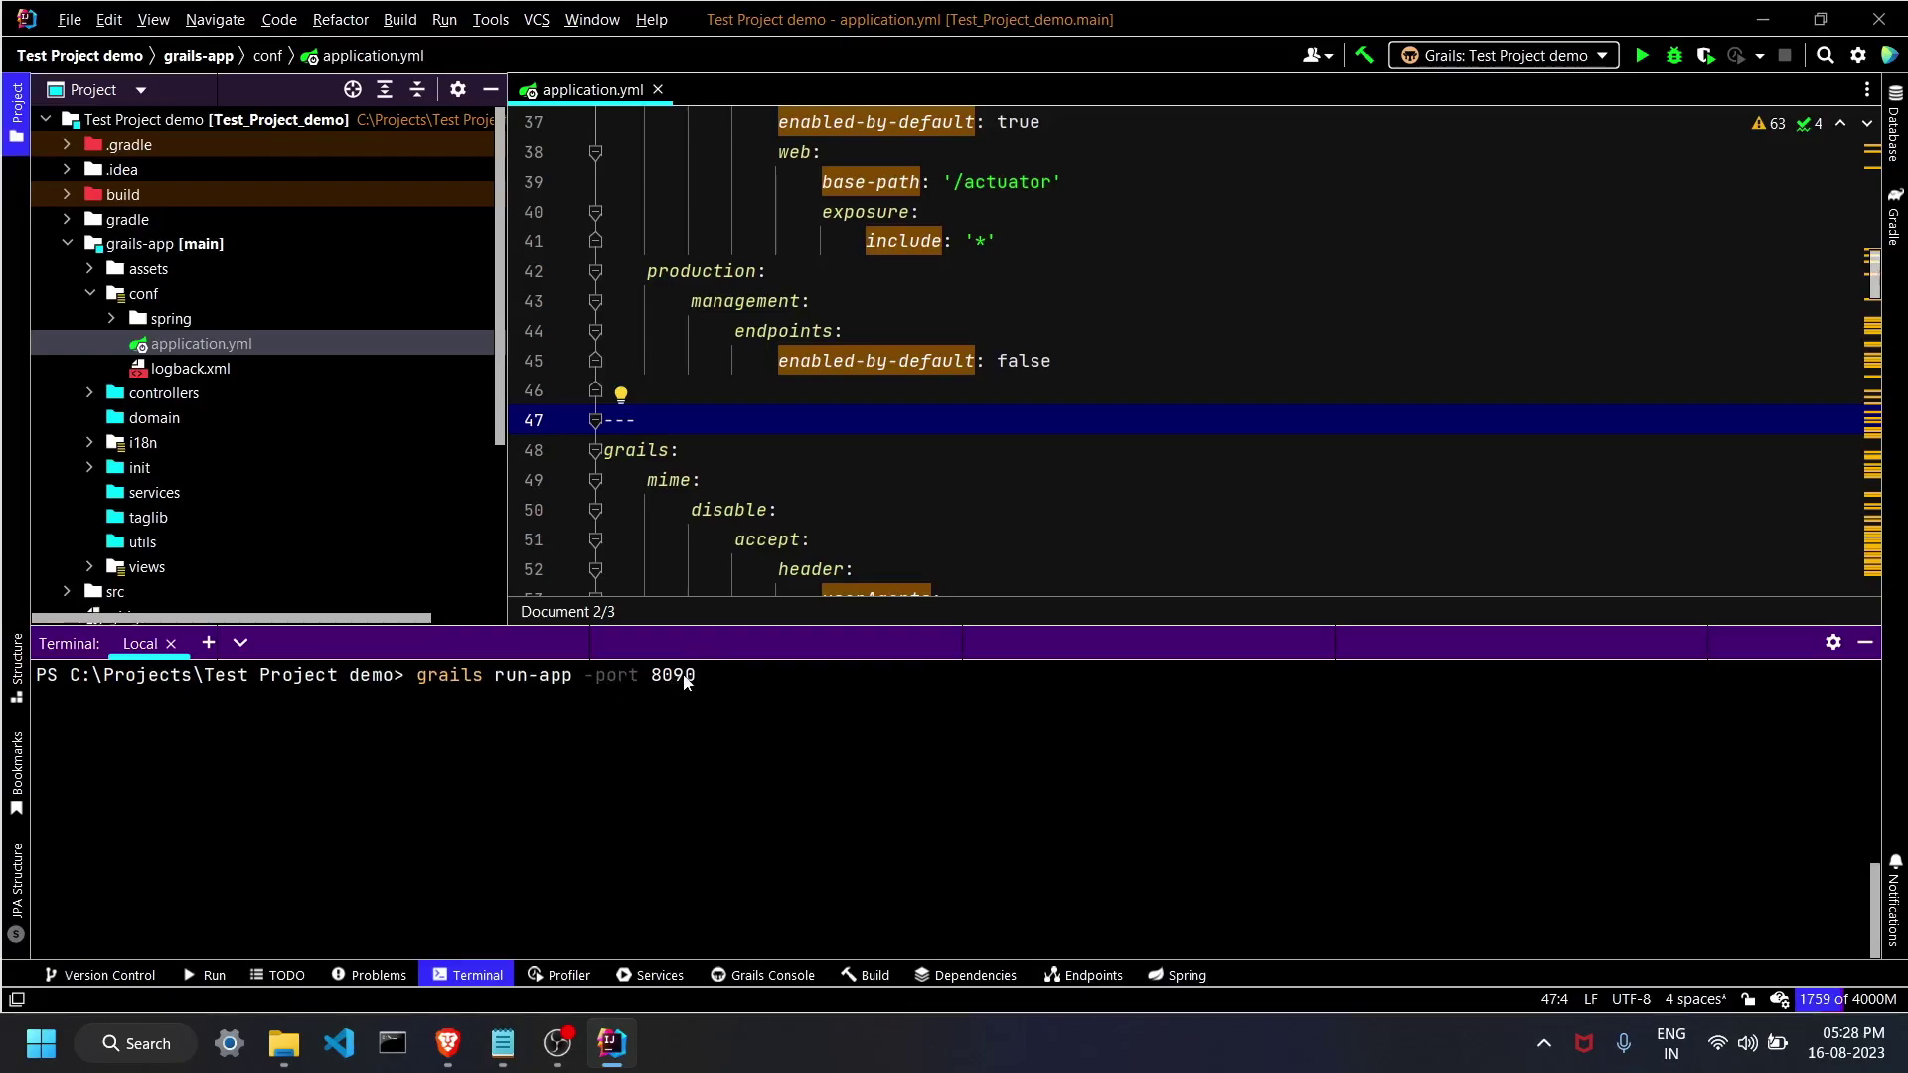
Change the port in the pasted command to 8181 and run it.
key(BackSpace)
key(BackSpace)
key(BackSpace)
text(181)
key(Return)
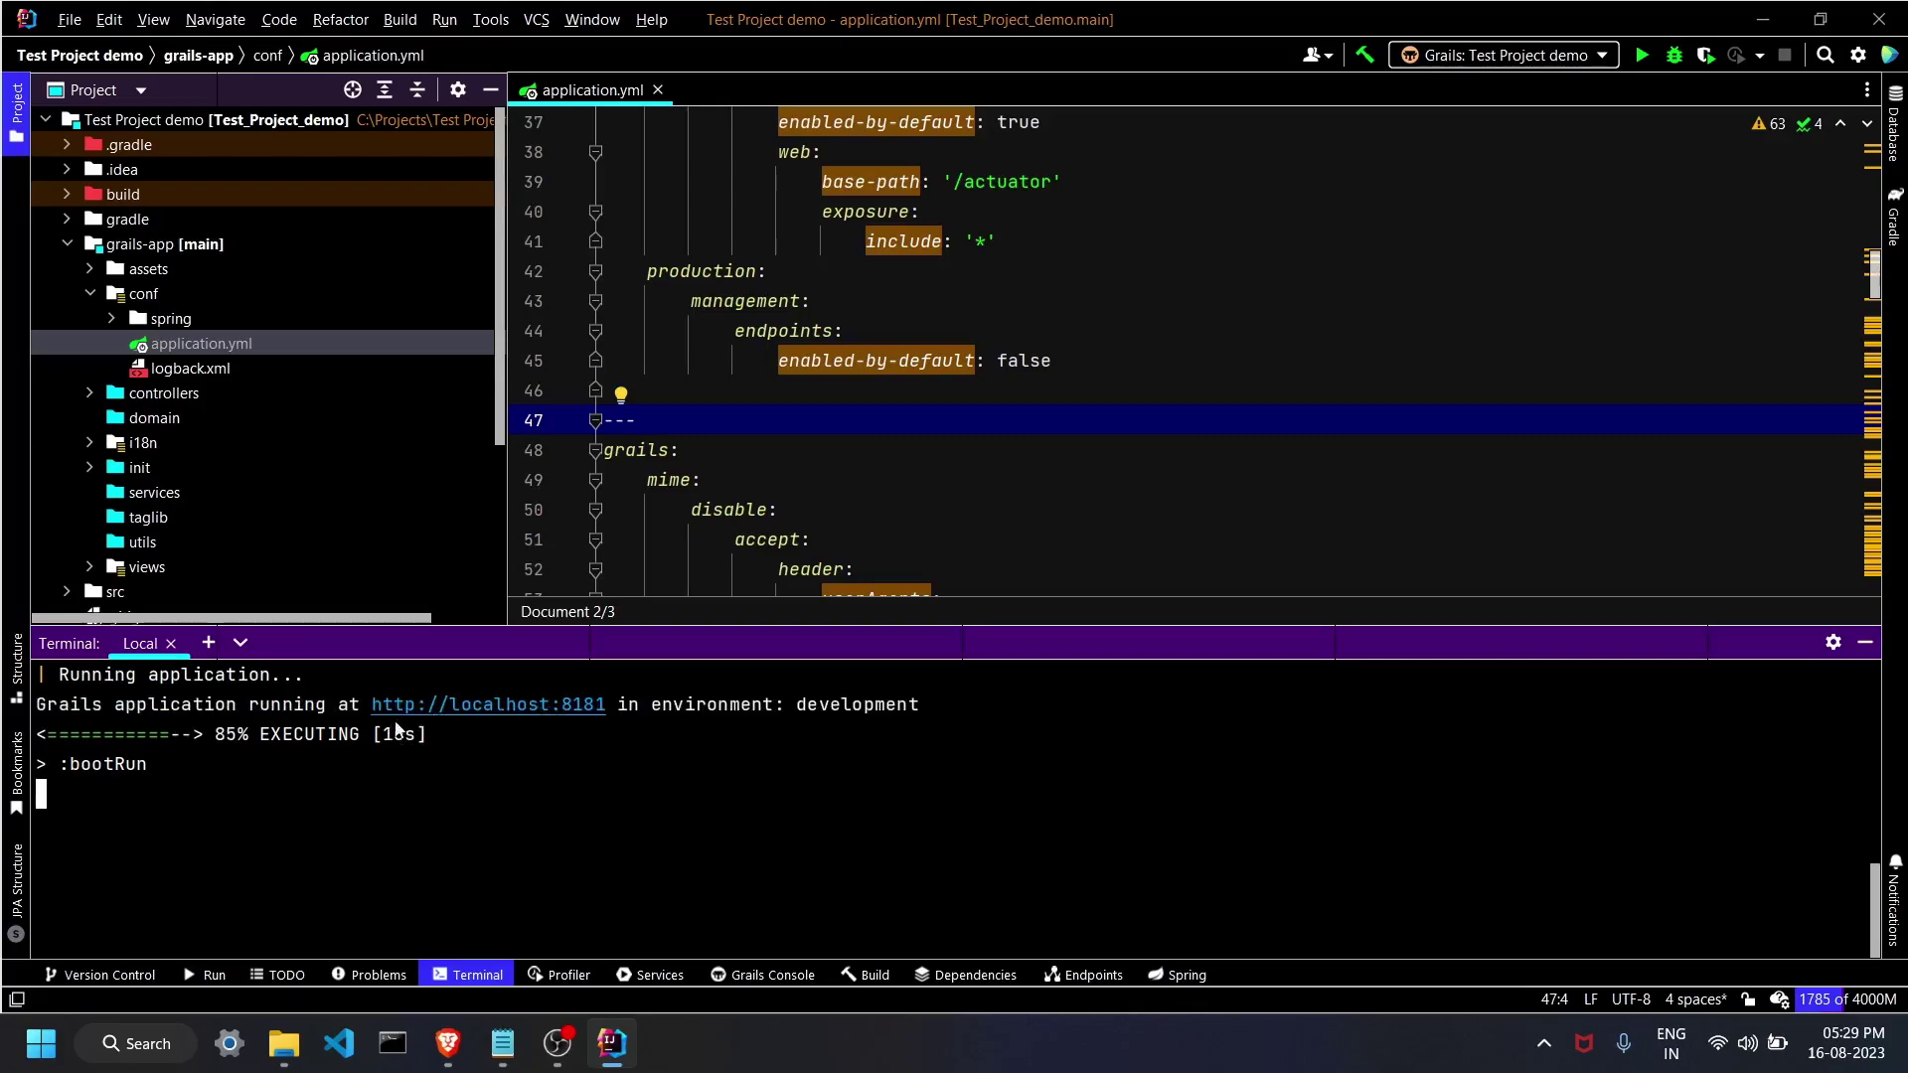
Open localhost:8181 in the browser, check the port in the page address, and return to IntelliJ IDEA.
click(525, 708)
click(544, 60)
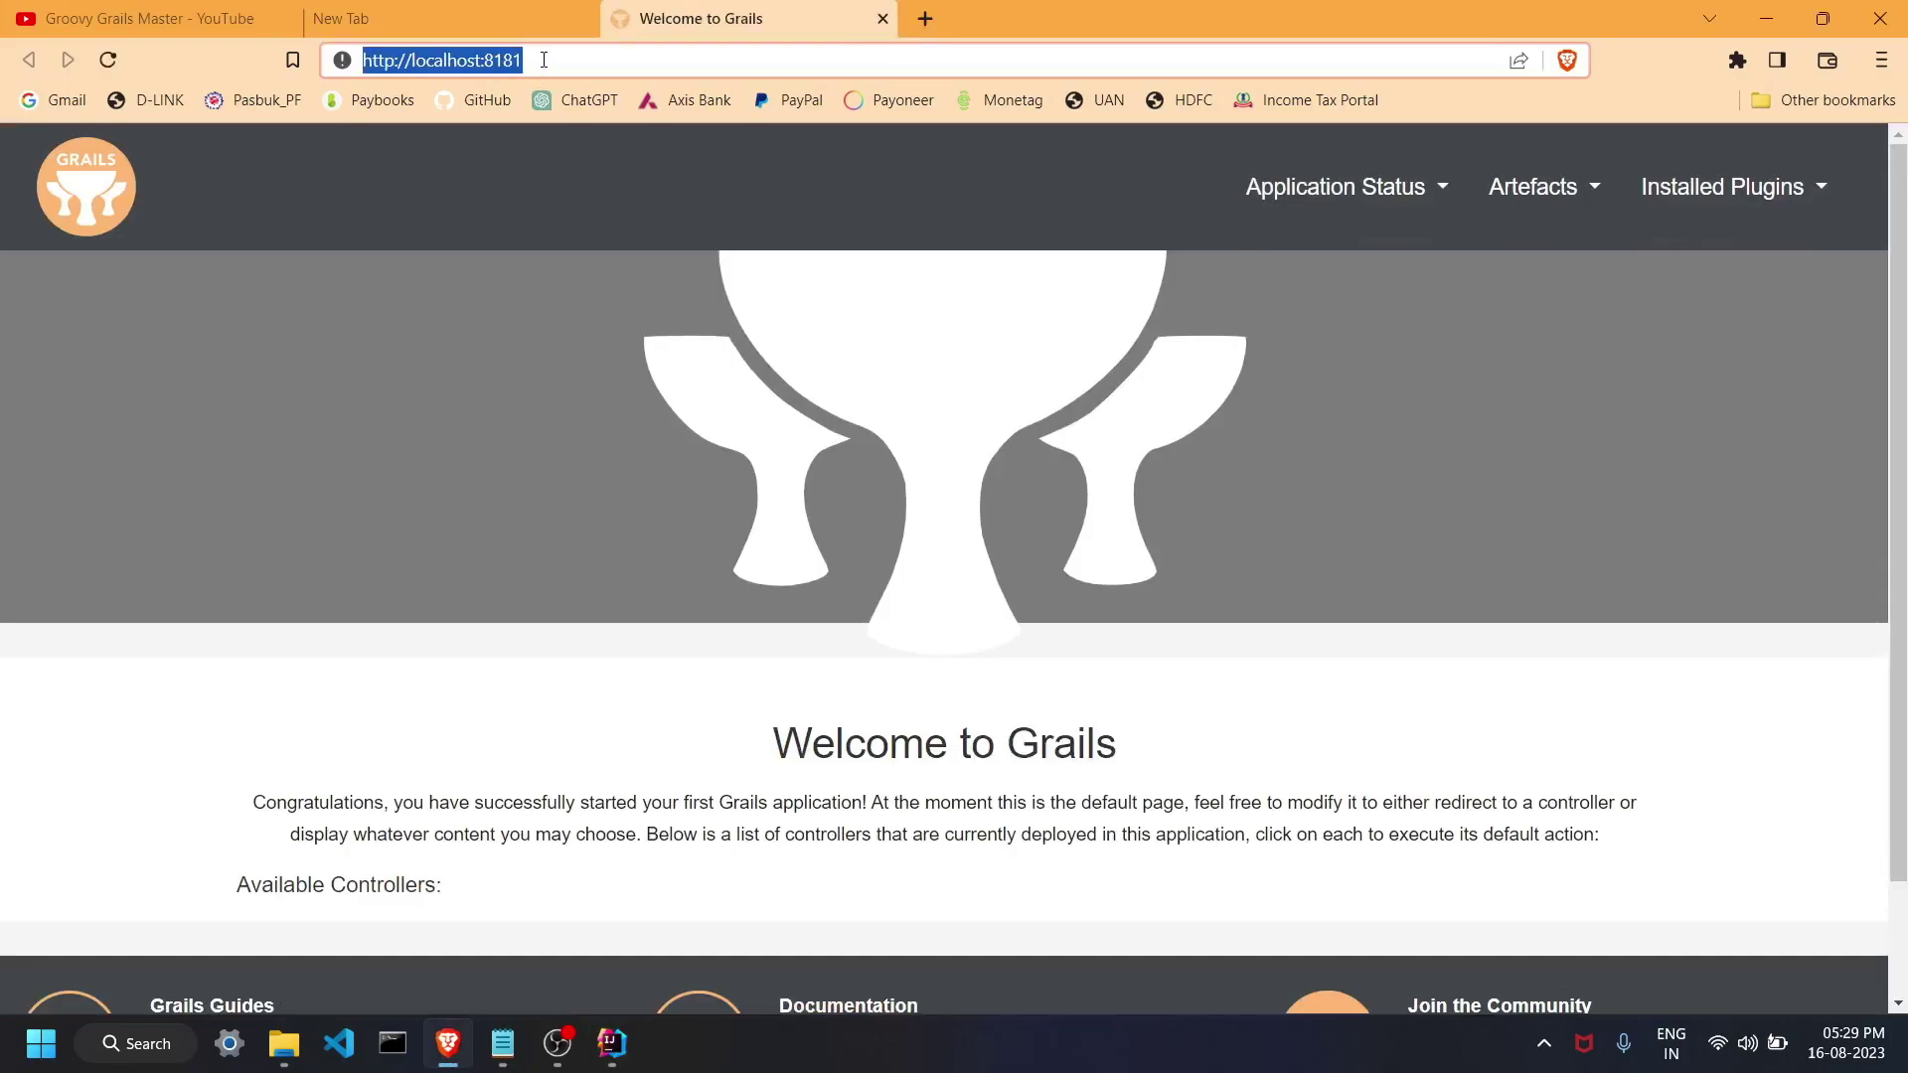
click(443, 332)
drag(524, 59, 482, 57)
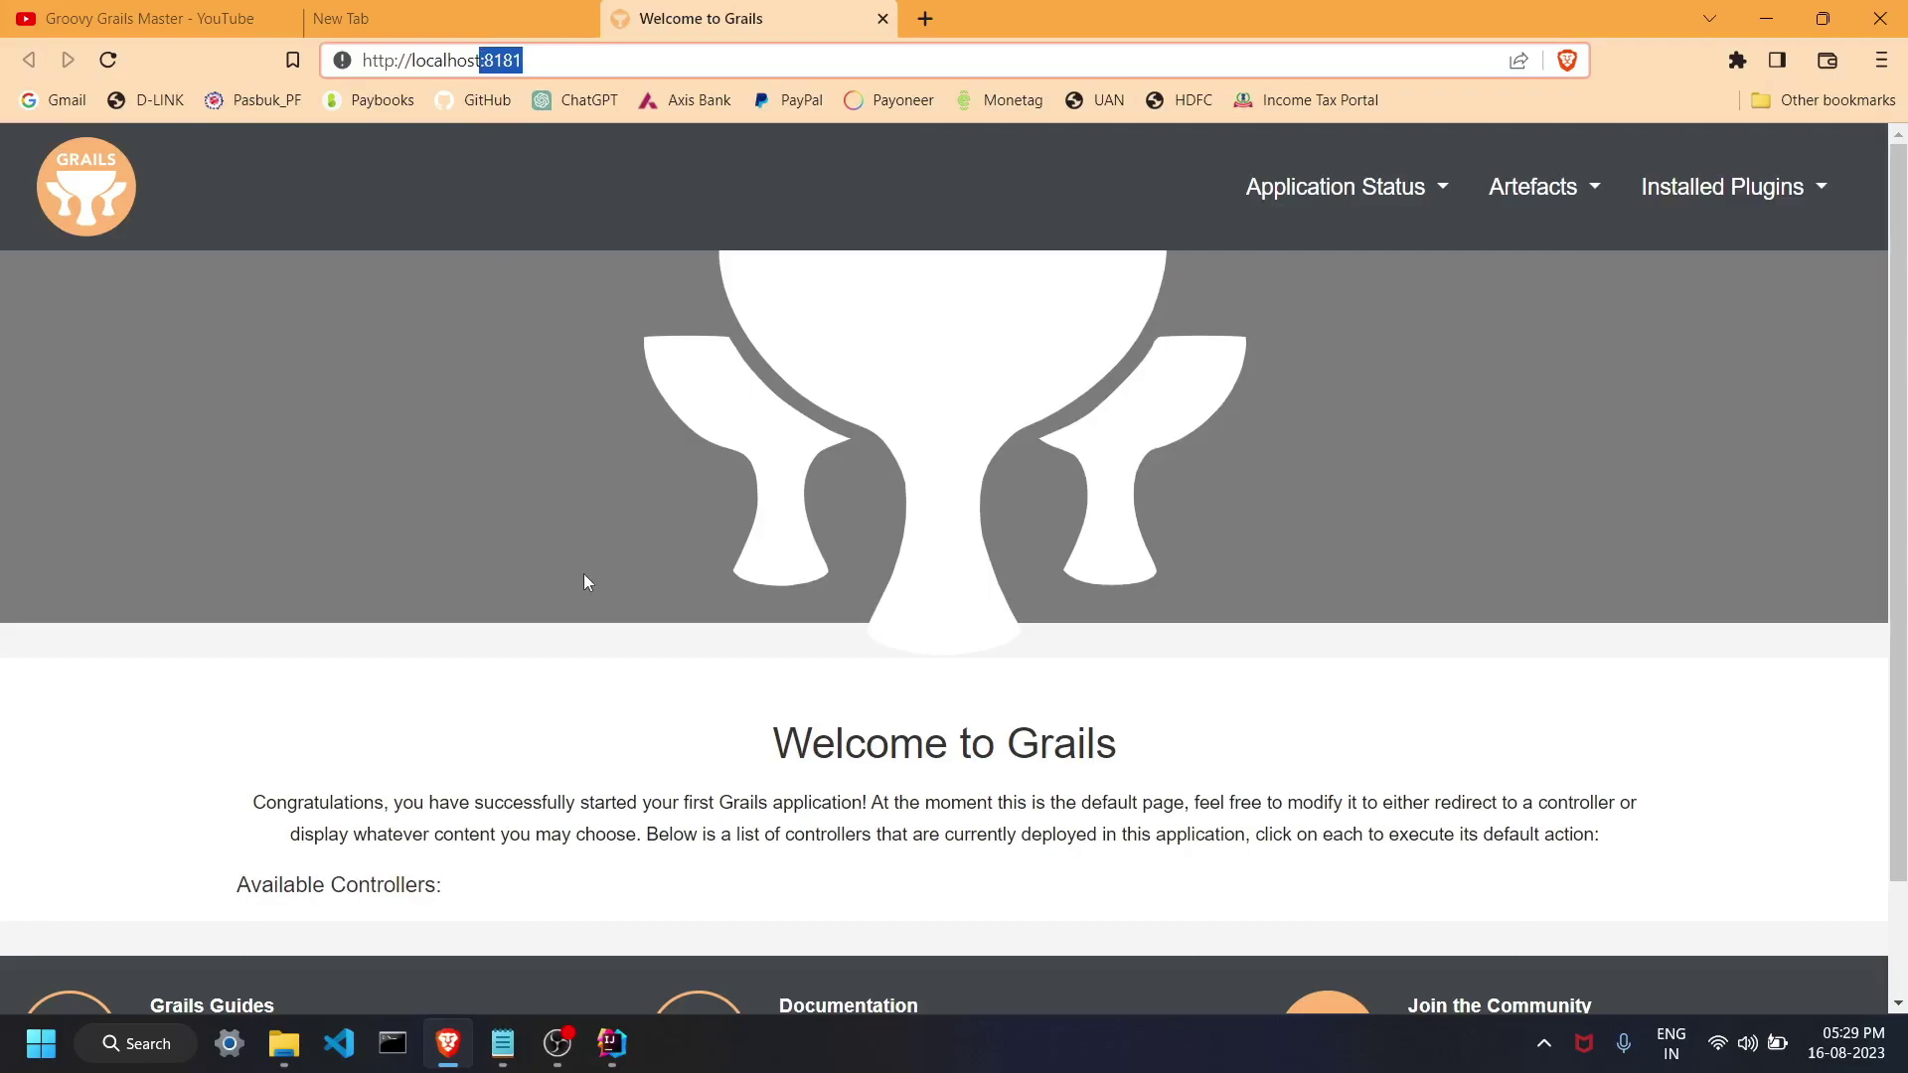
click(618, 1045)
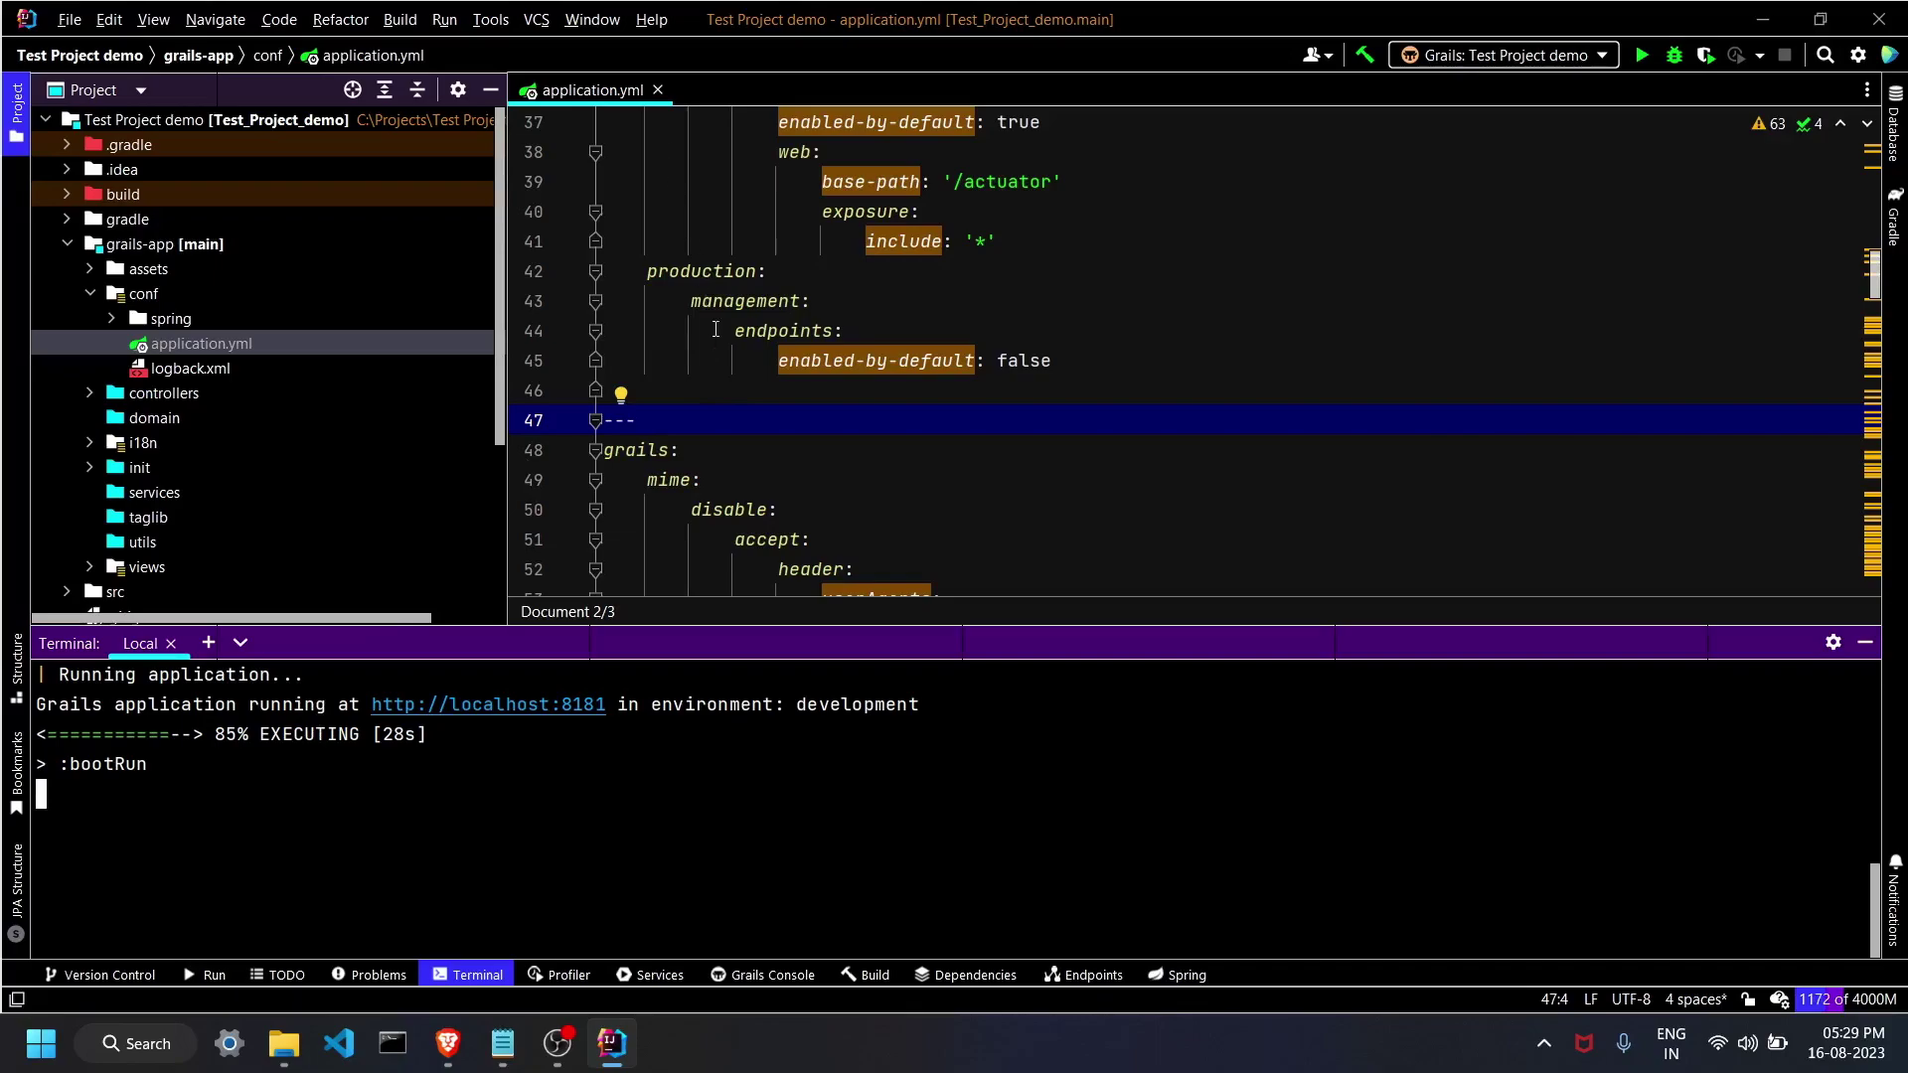
key(Escape)
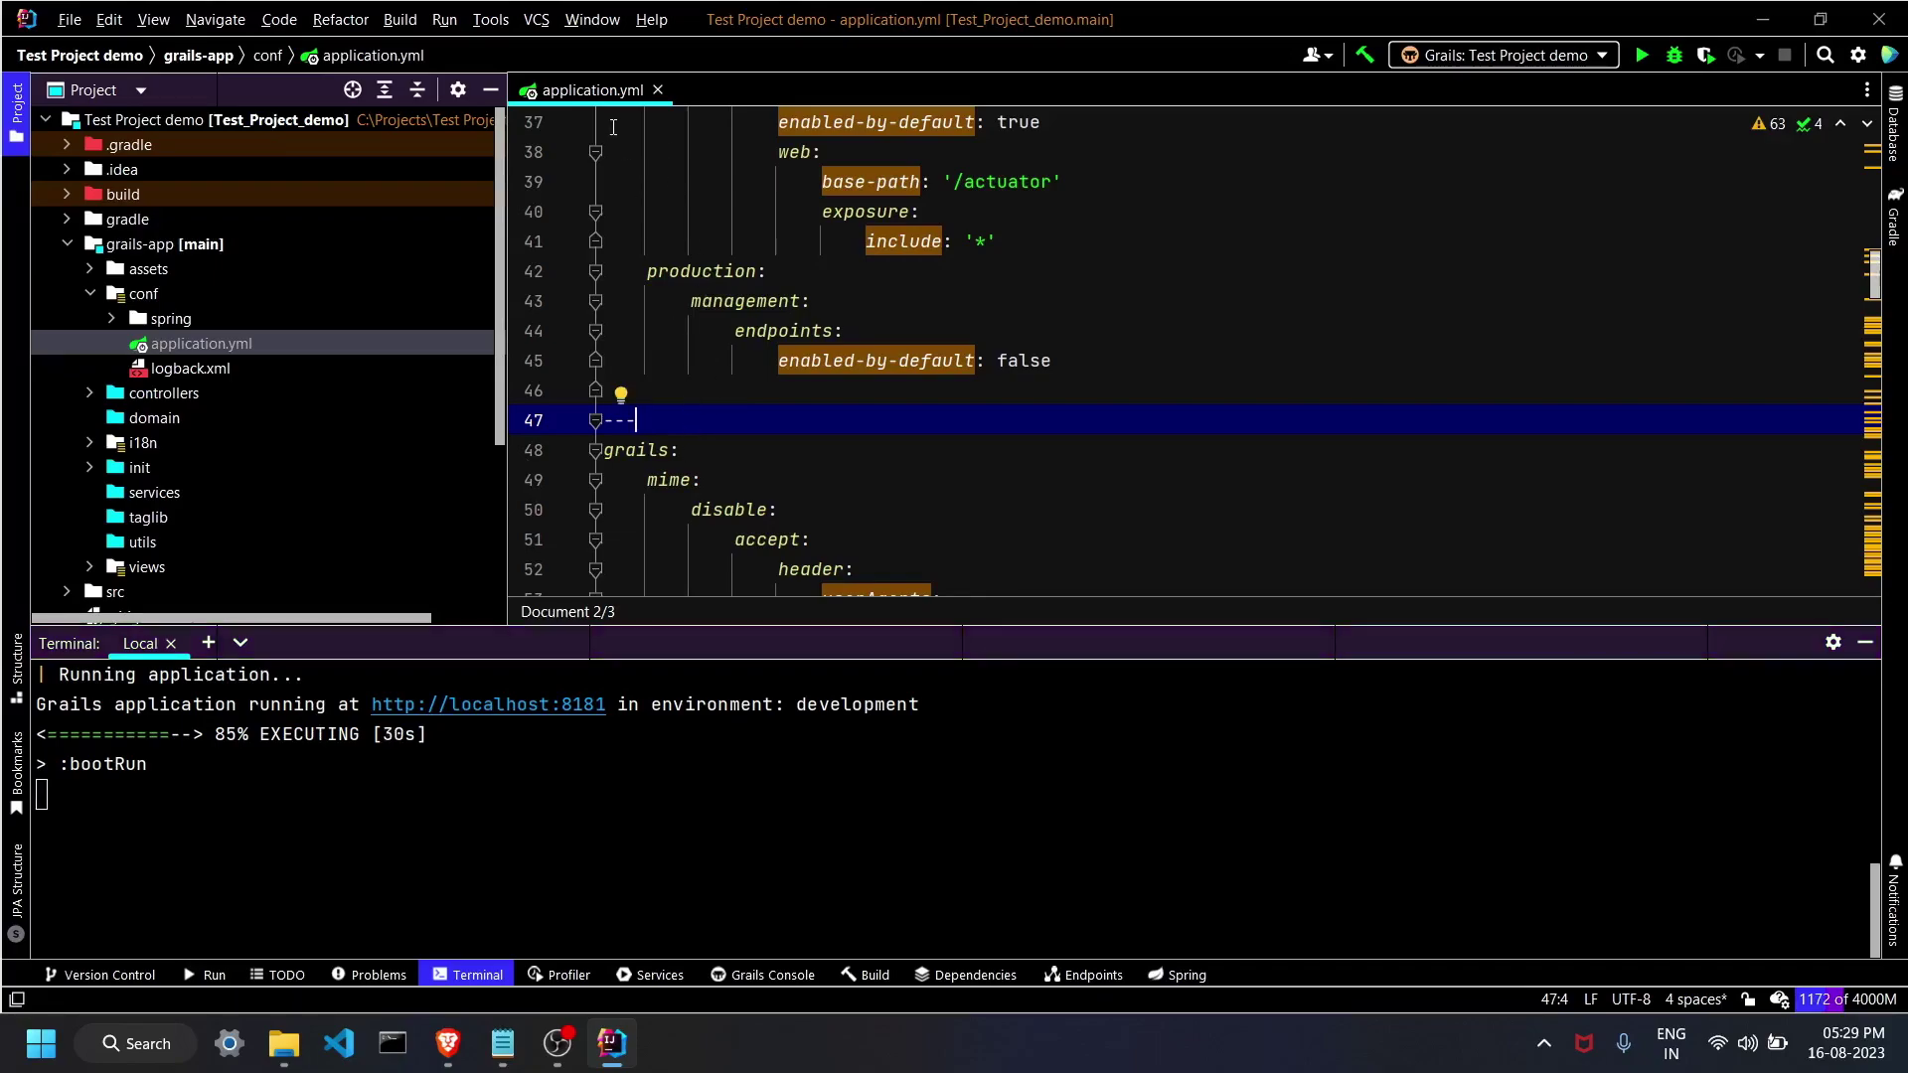